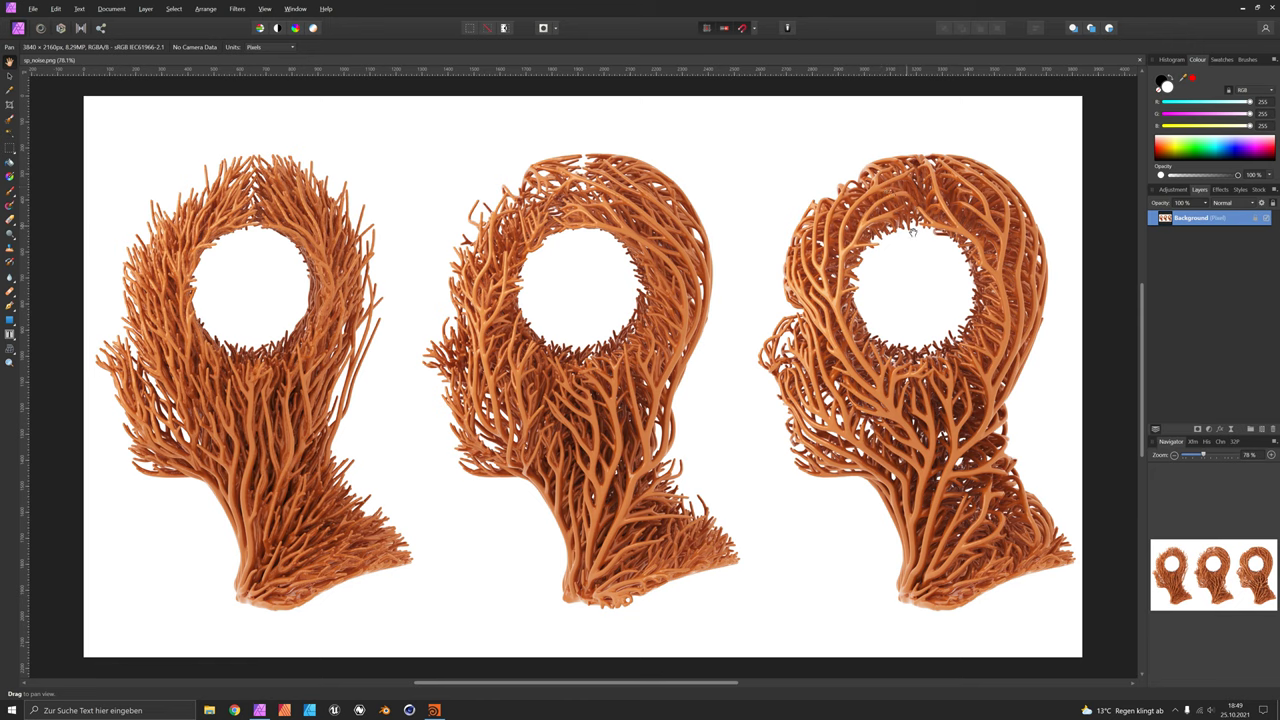
Step: Switch to Houdini, create a Geometry object in the empty scene and go inside it
click(435, 711)
key(Tab)
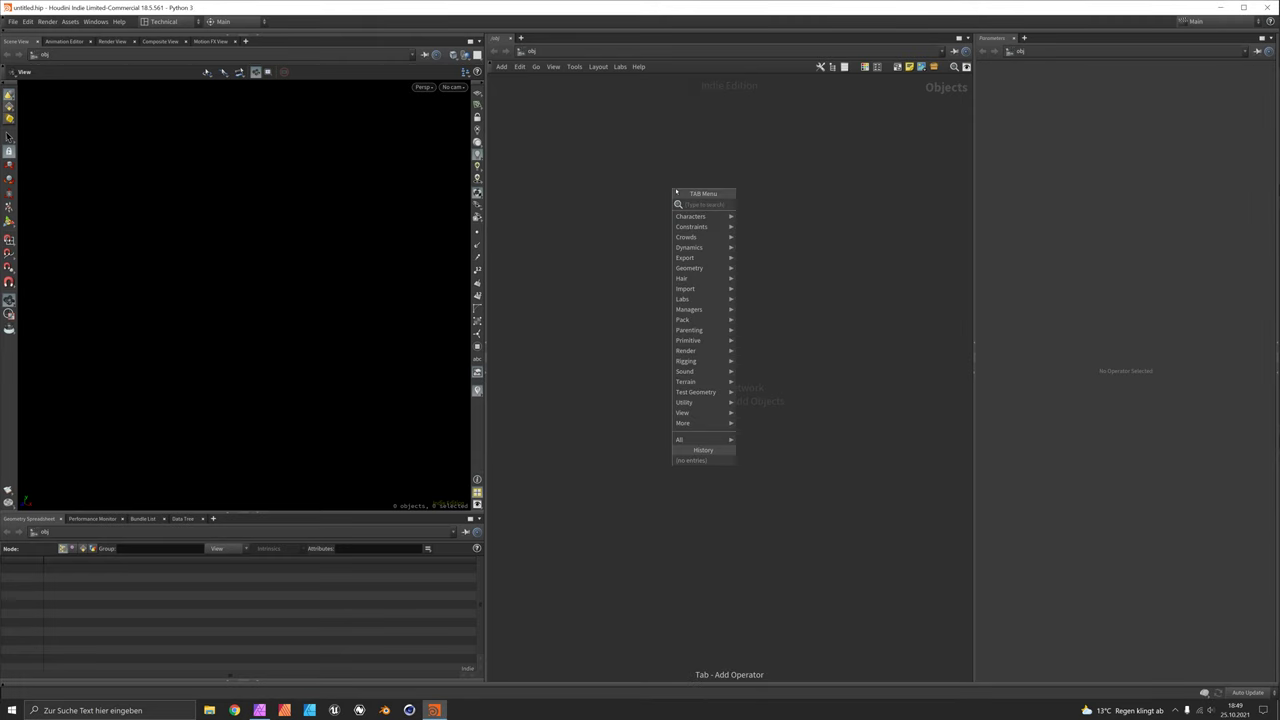
mouse_move(676, 191)
key(Return)
click(676, 191)
double_click(676, 191)
Step: Add a Test Geometry: Template Head node to the geometry network
key(Tab)
text(hea)
key(Down)
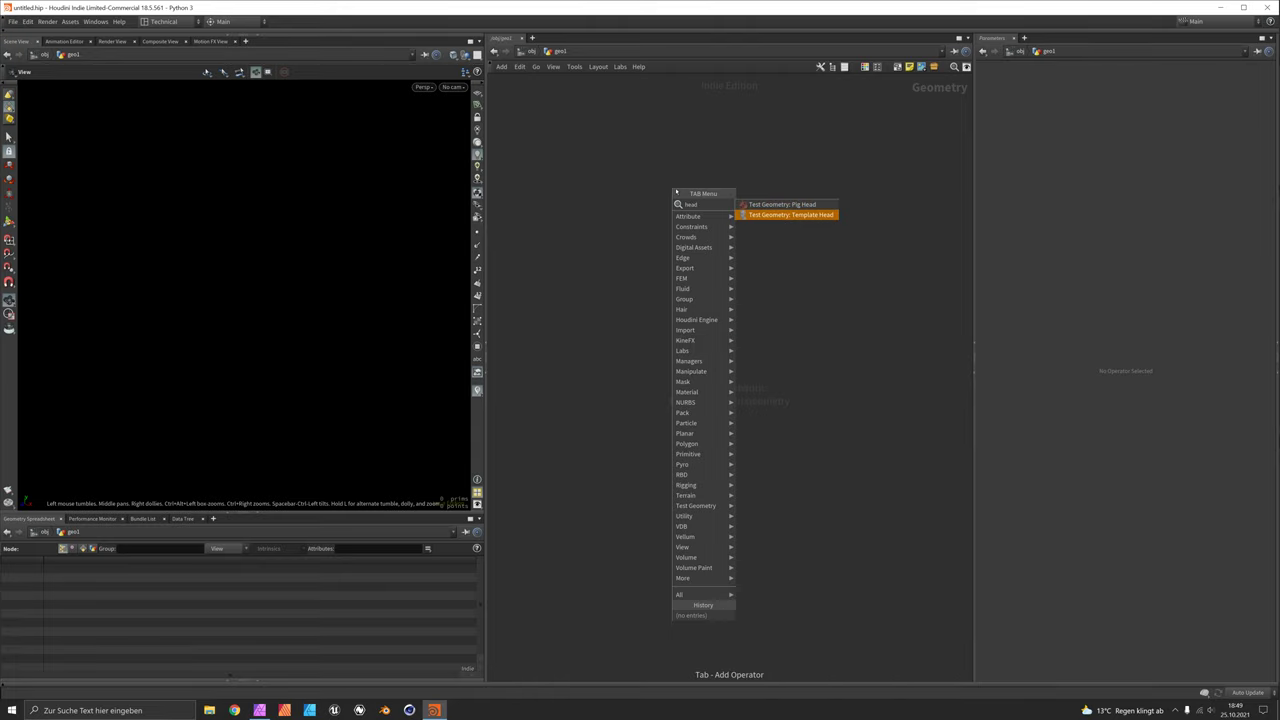
key(Return)
mouse_move(265, 276)
mouse_down()
mouse_move(280, 318)
mouse_move(320, 350)
mouse_move(400, 320)
mouse_move(353, 373)
mouse_up()
scroll(282, 321, up, 3)
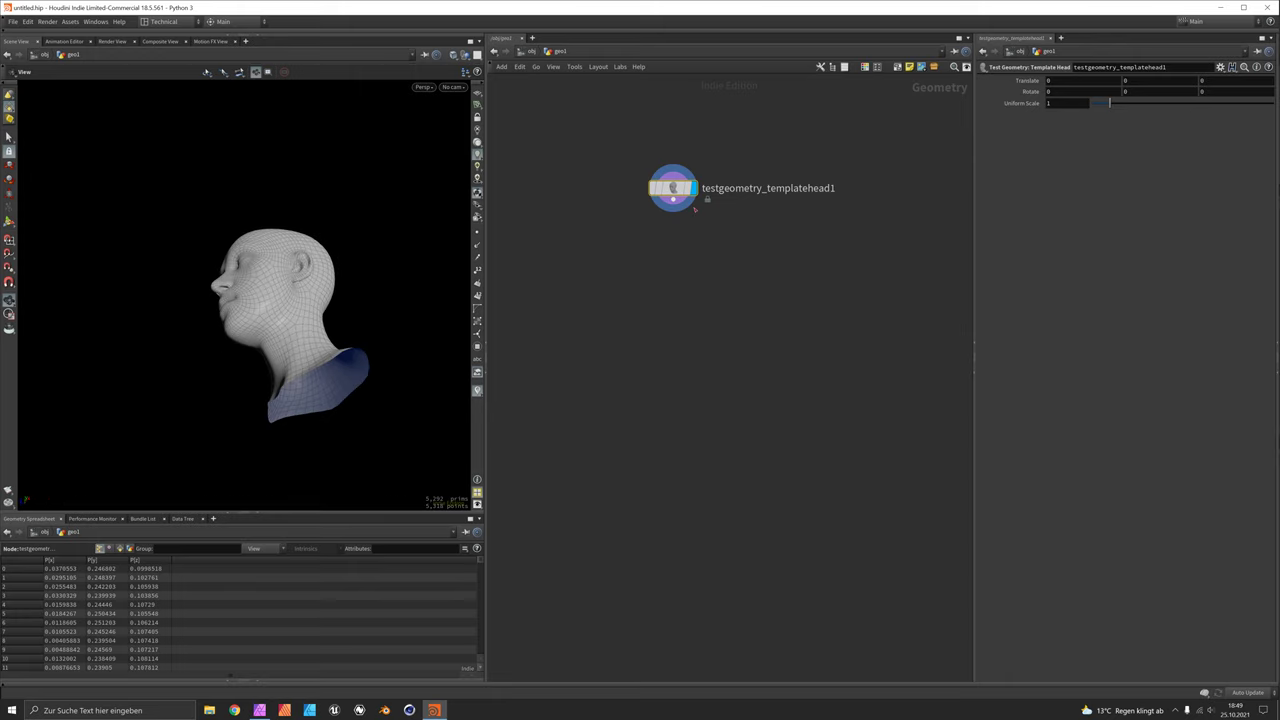
Step: Close the head's open neck with a PolyFill node using Quadrilateral Grid fill mode and Deform Patch turned off
key(Tab)
text(pfil)
key(Return)
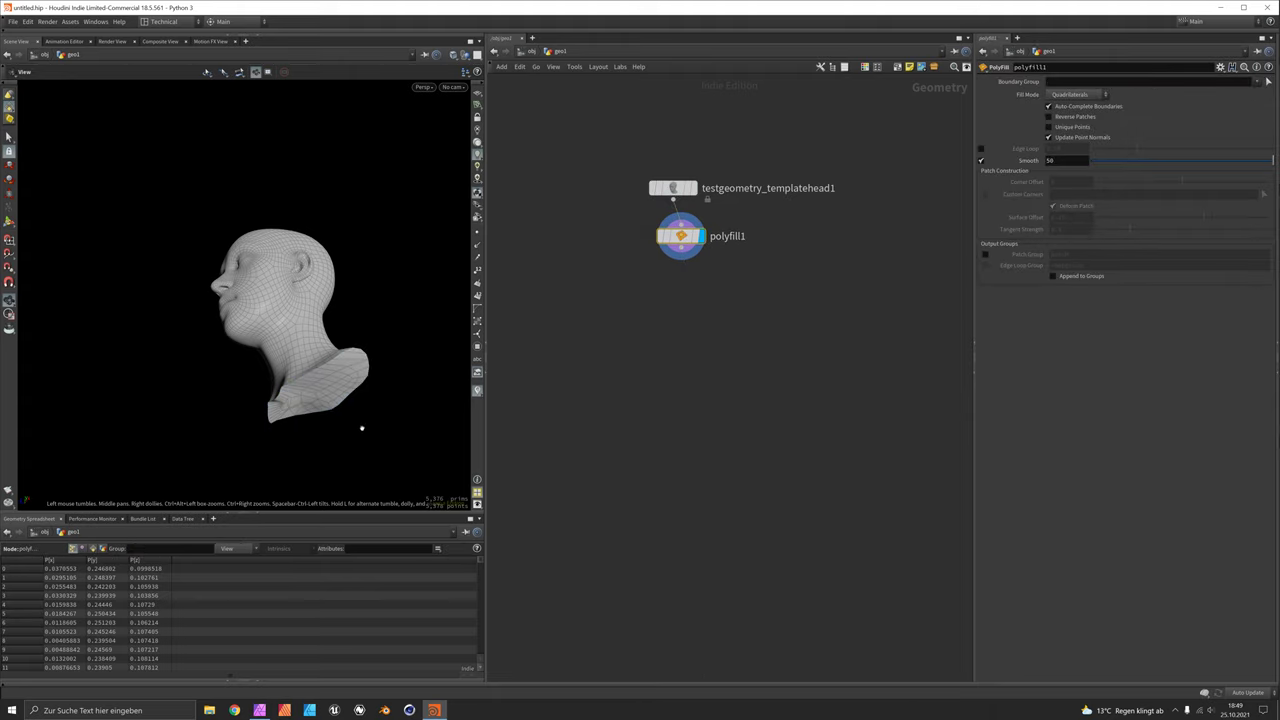
drag(357, 429, 315, 395)
click(1083, 94)
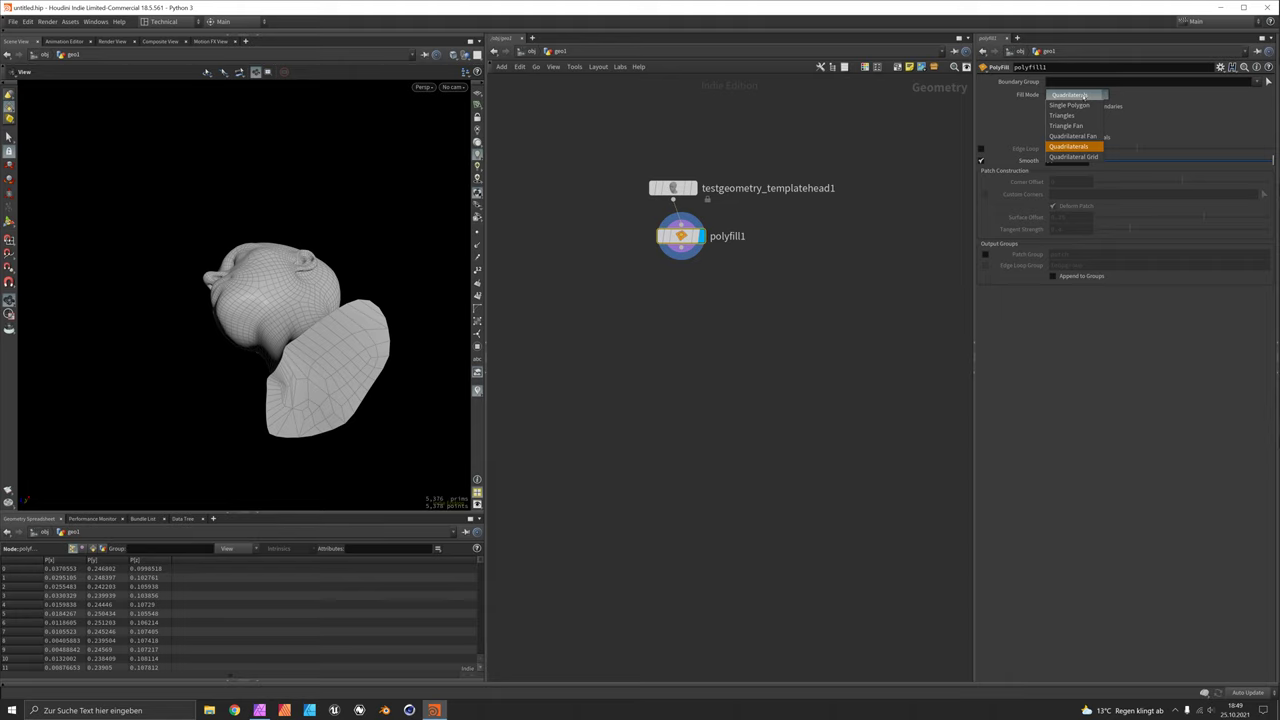
click(1070, 160)
drag(350, 372, 290, 375)
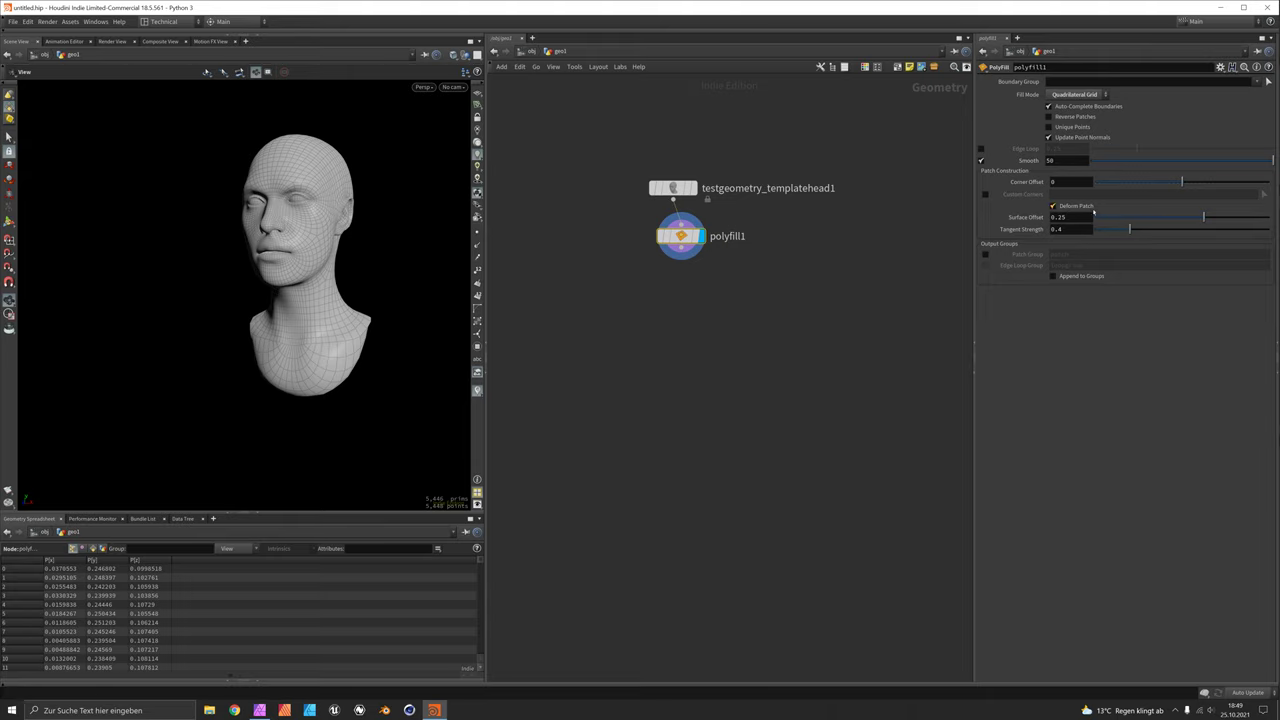
click(1052, 205)
drag(369, 337, 431, 346)
key(space+h)
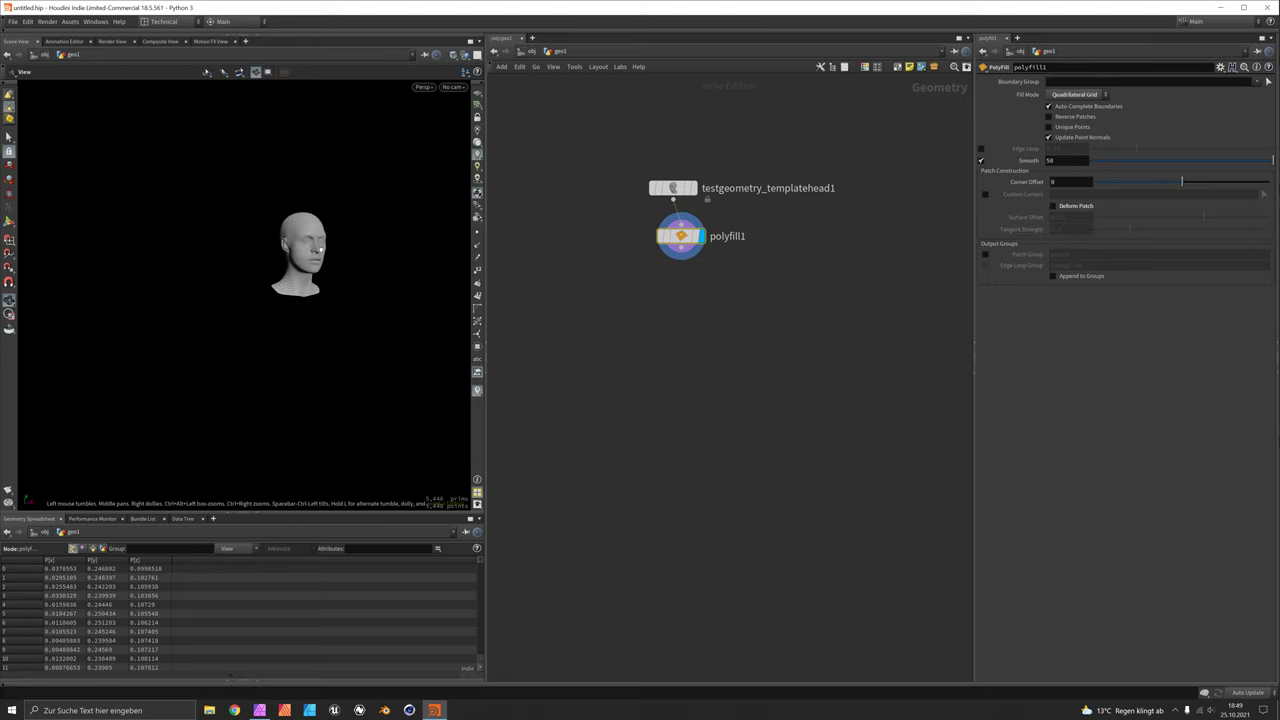
Step: Append a Match Size node to the PolyFill and enable Scale to Fit with Uniform Scale
key(Tab)
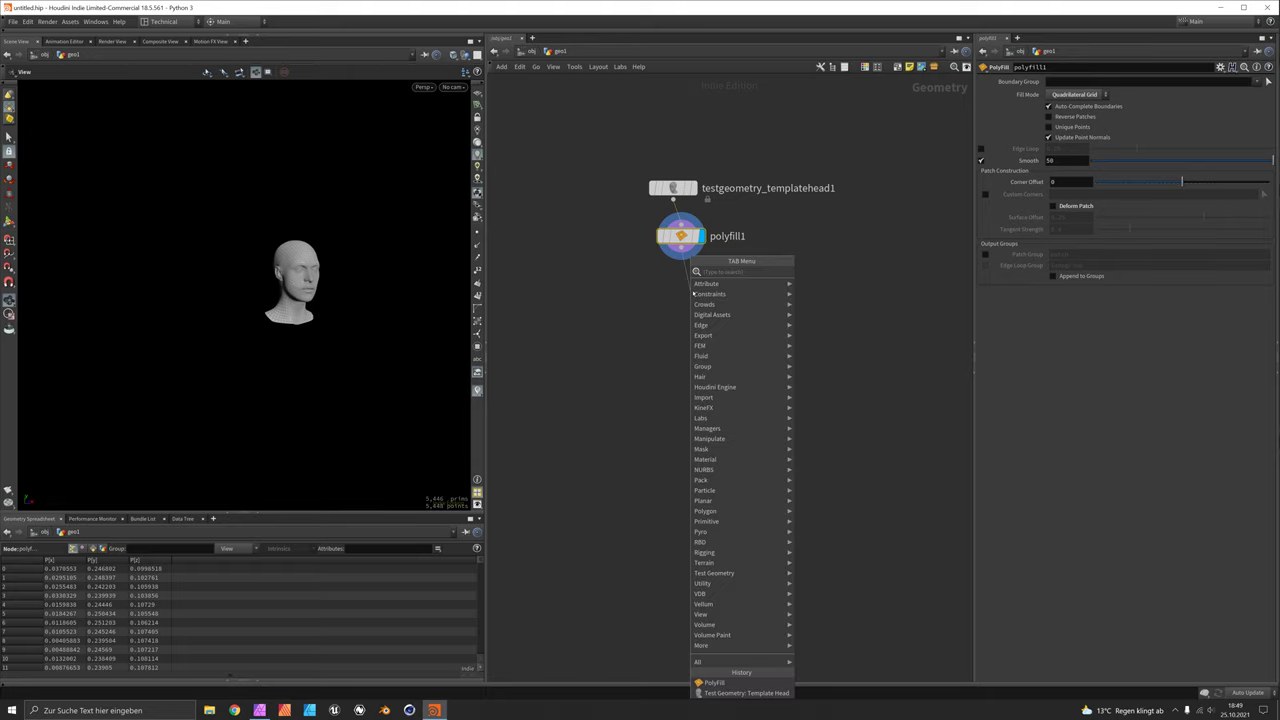
text(matchs)
key(Return)
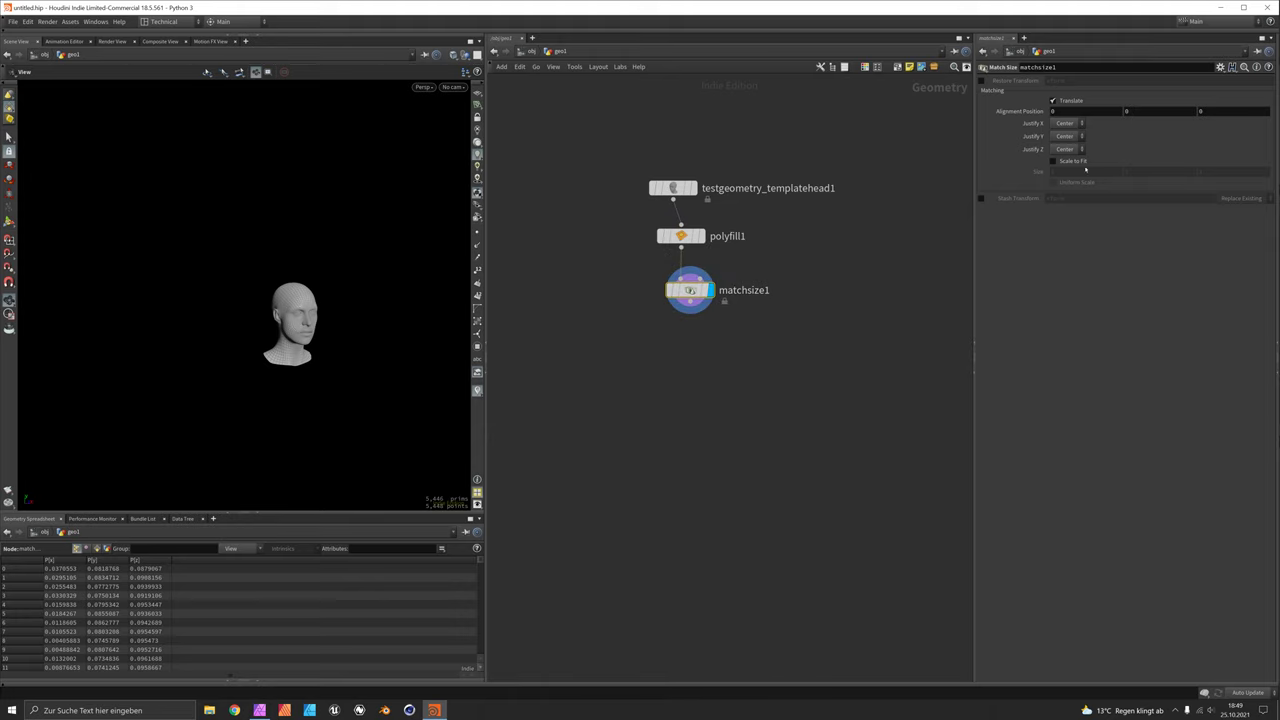
click(1074, 161)
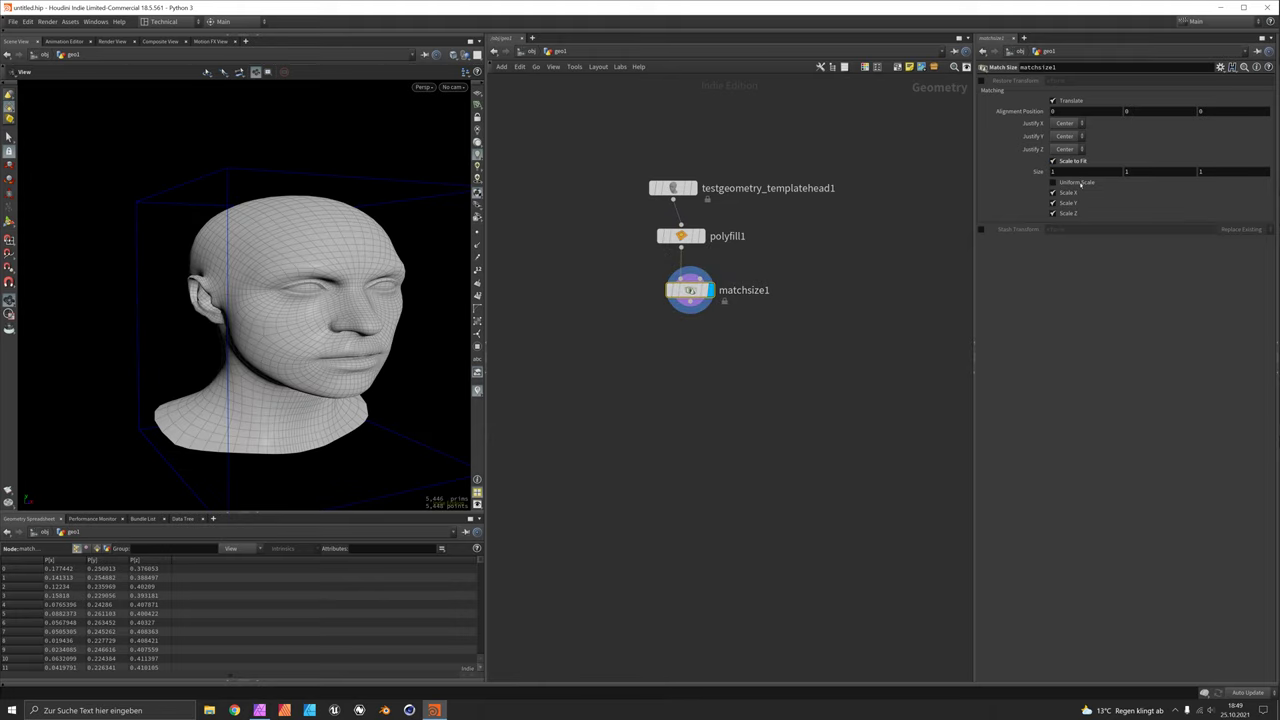
click(1075, 184)
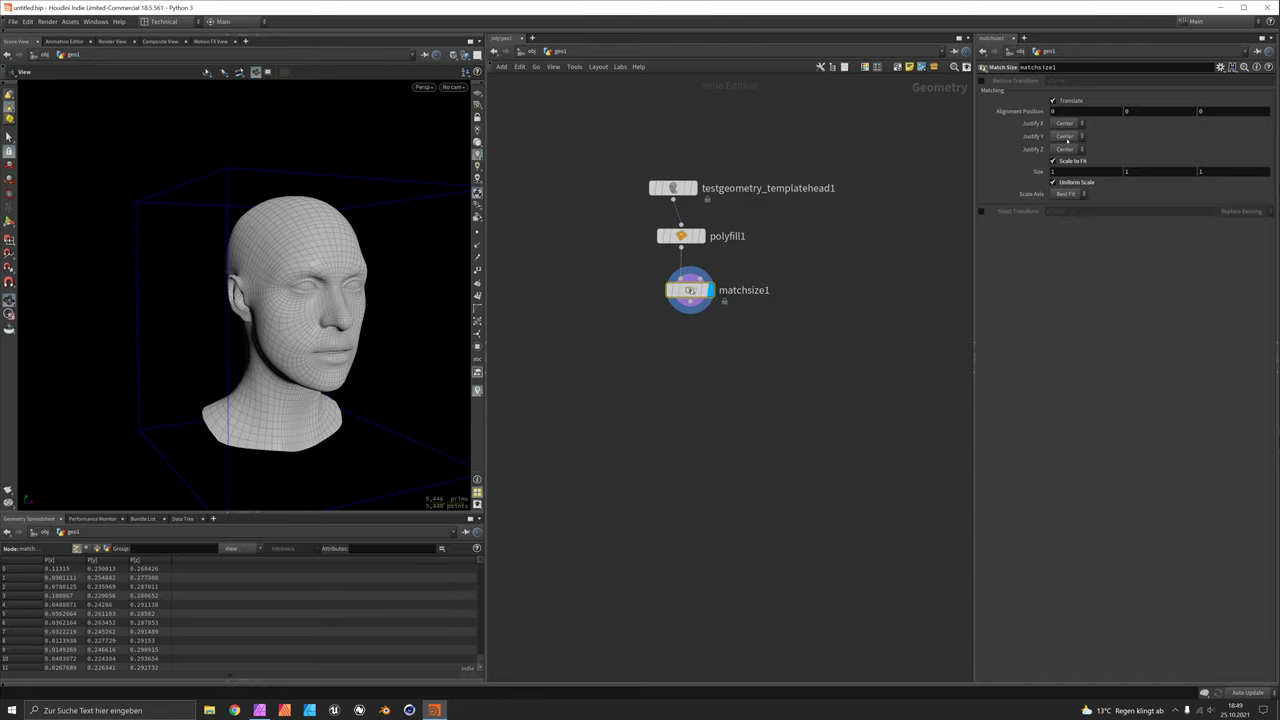
Step: Set the Match Size node's Justify Y to Min so the head rests on the ground plane
click(1065, 136)
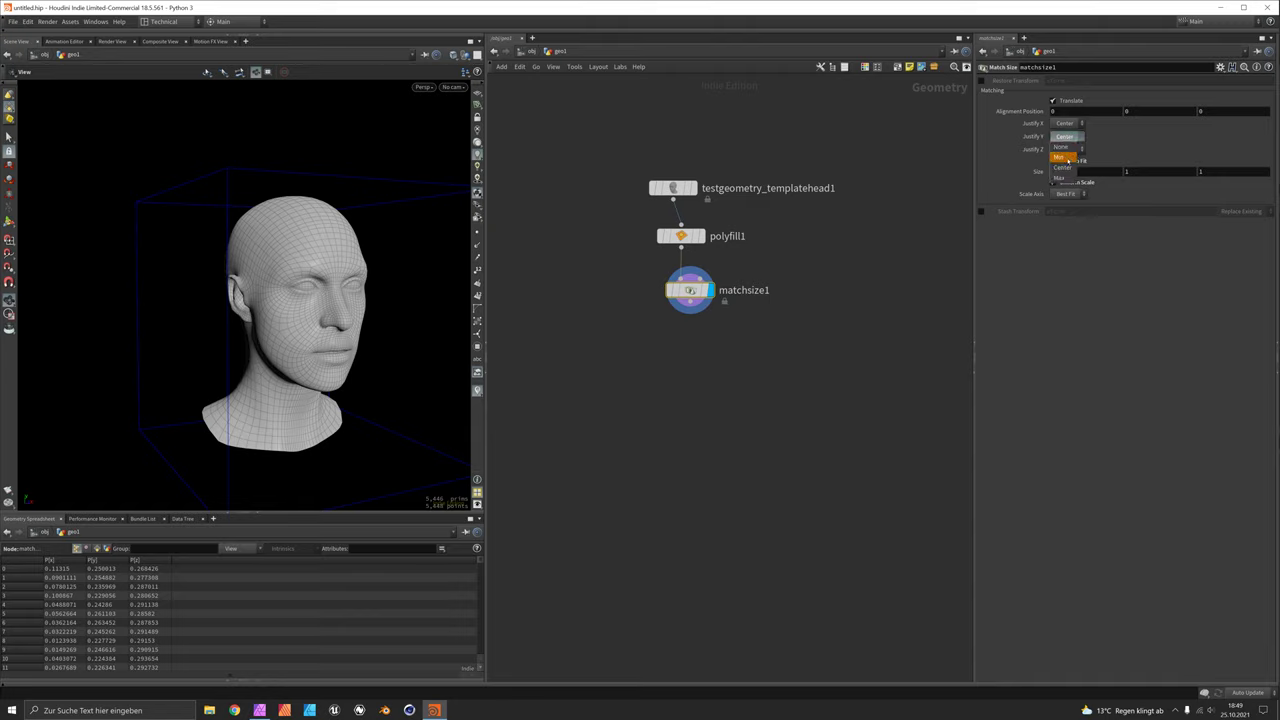
click(1060, 157)
scroll(294, 312, down, 5)
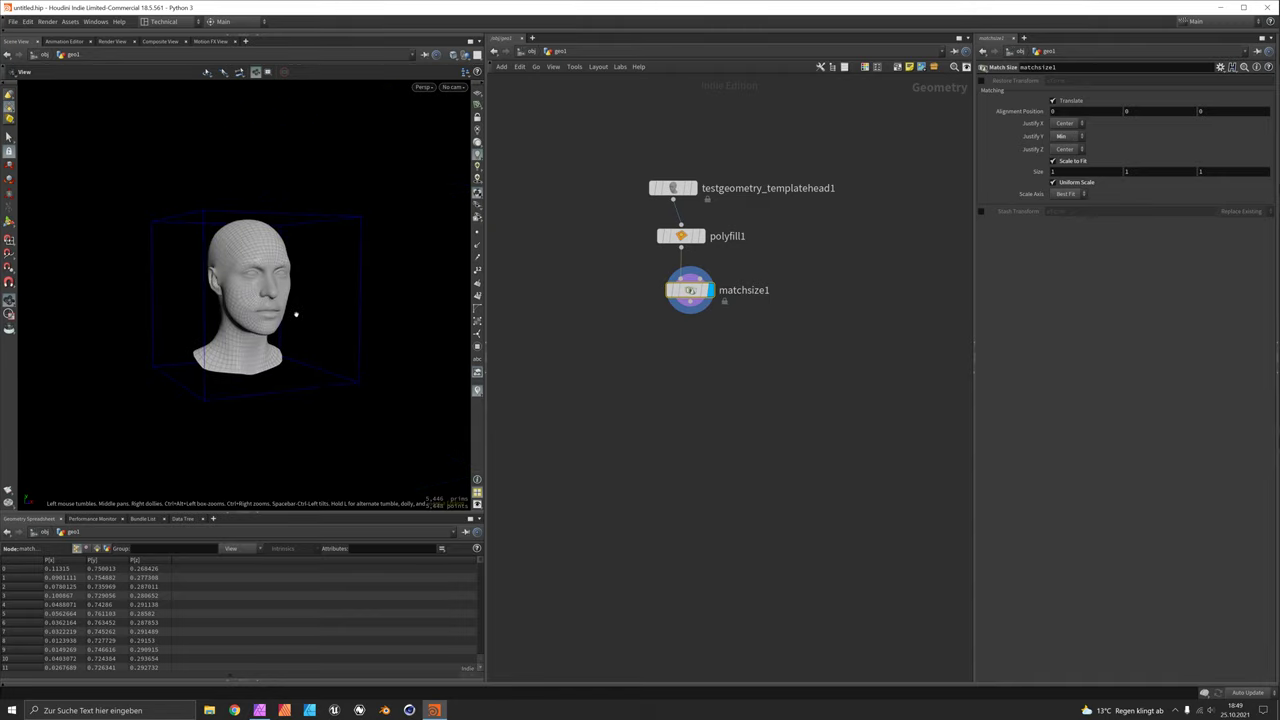
drag(294, 312, 308, 365)
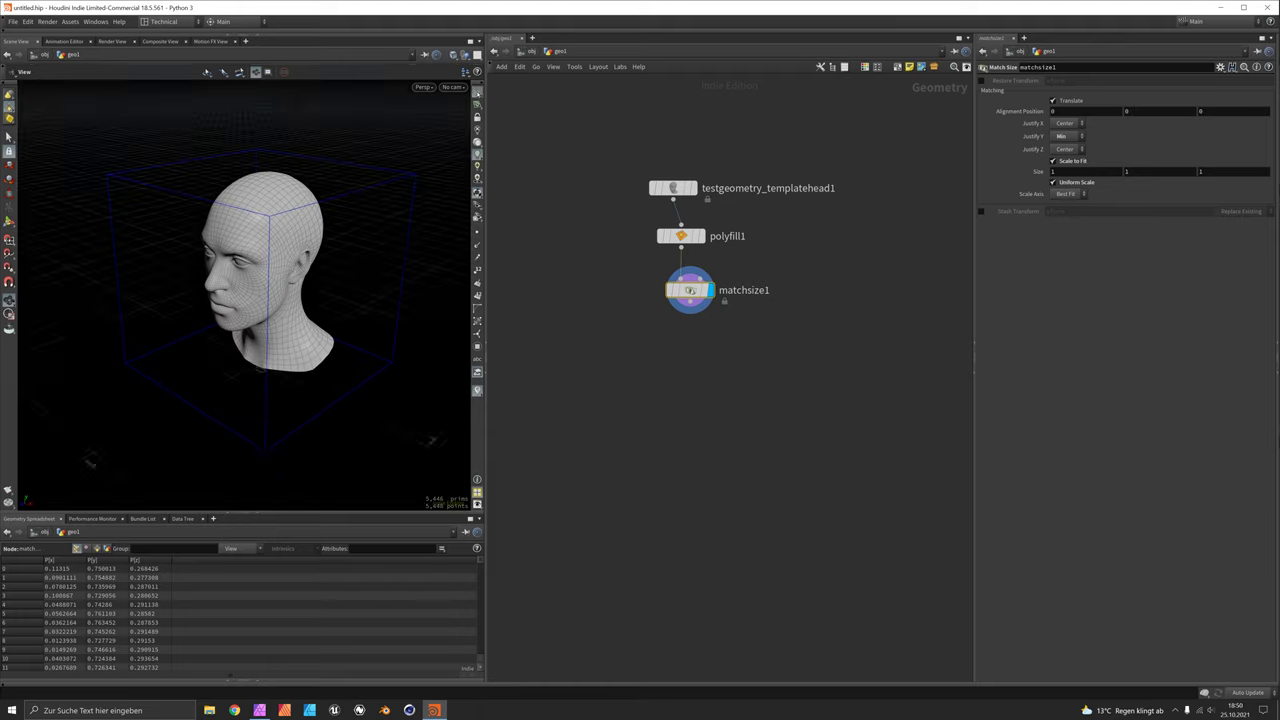
drag(394, 160, 291, 278)
scroll(292, 278, up, 3)
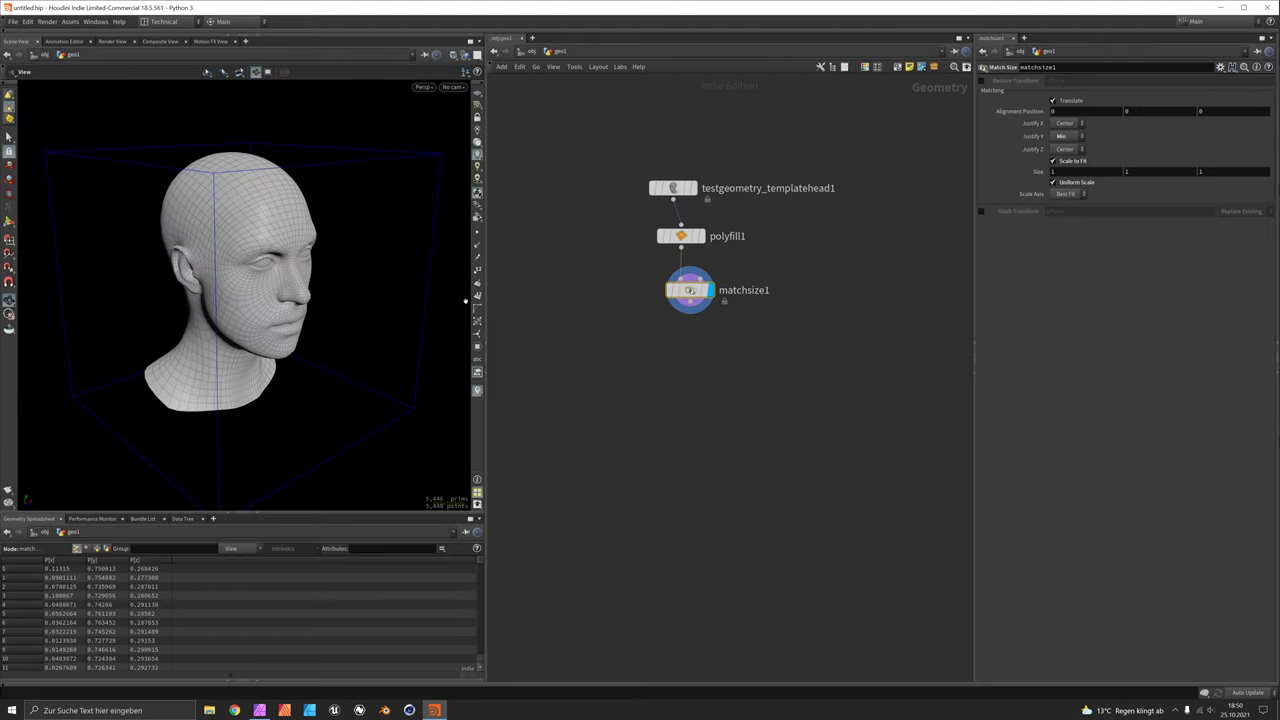
drag(395, 291, 323, 240)
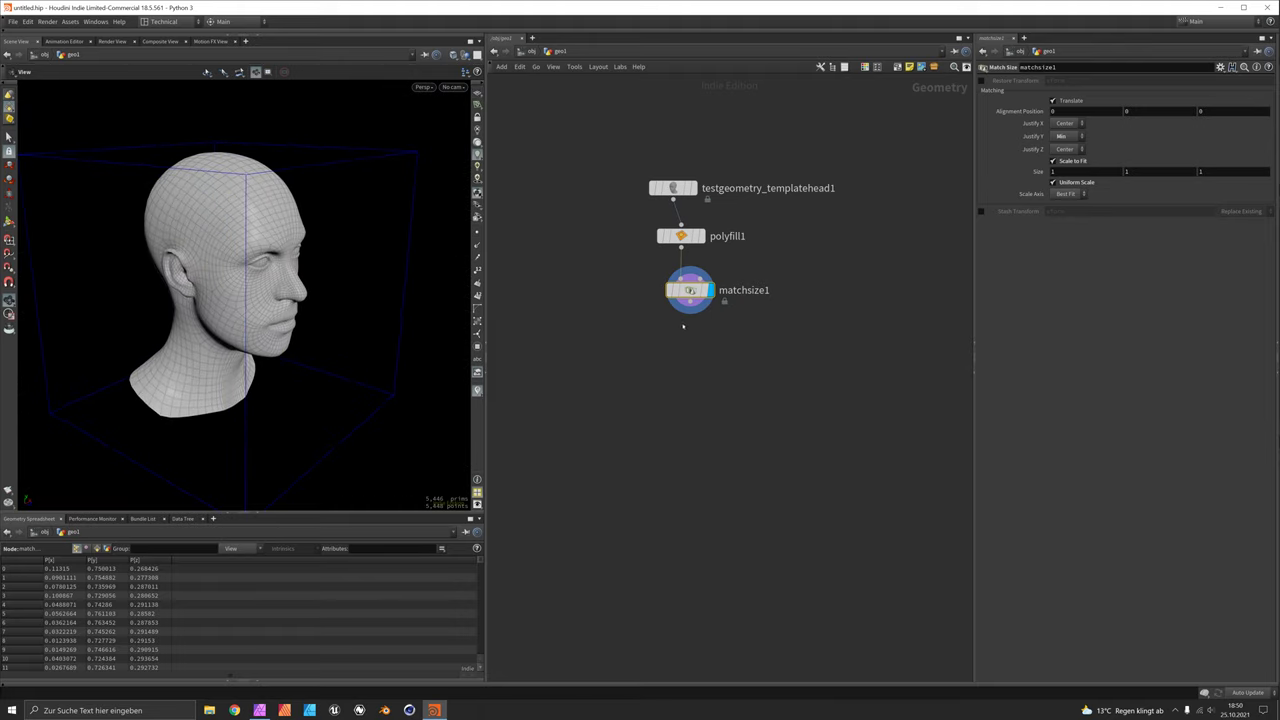
Step: Append a Clip node with direction 1, 0, 0 to cut the head in half and inspect its interior
key(Tab)
text(cl)
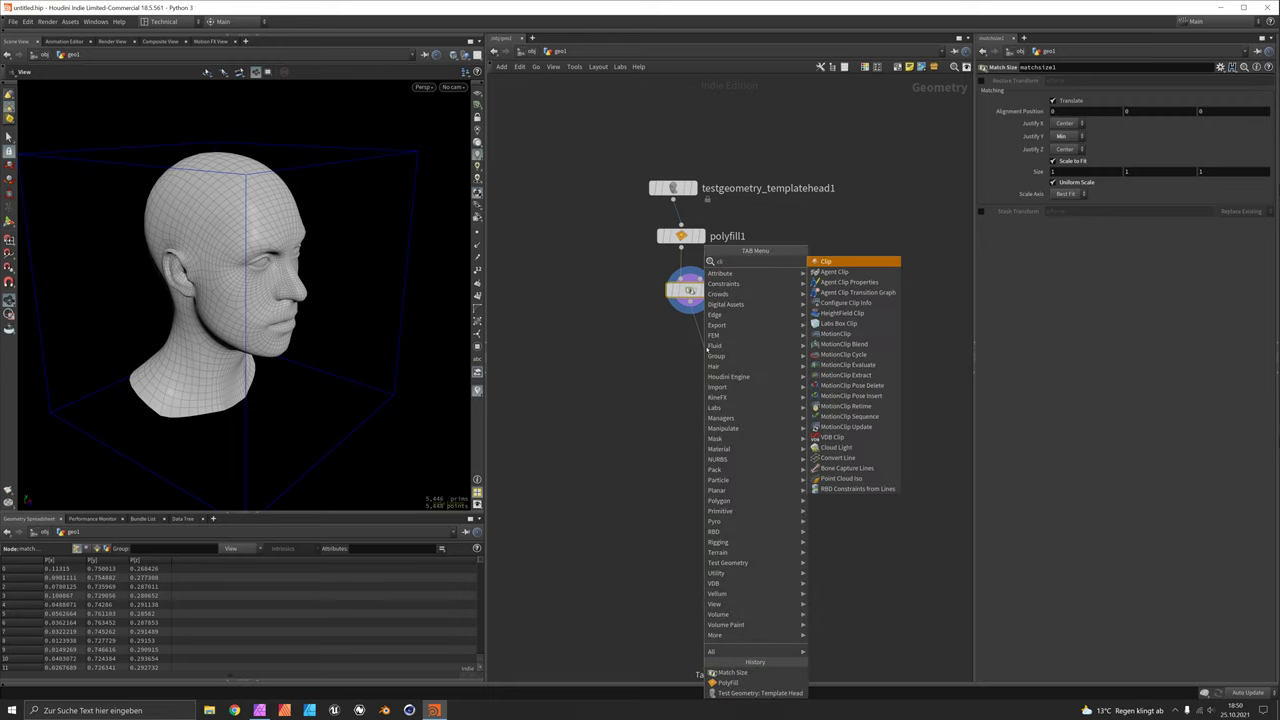
key(Return)
click(703, 346)
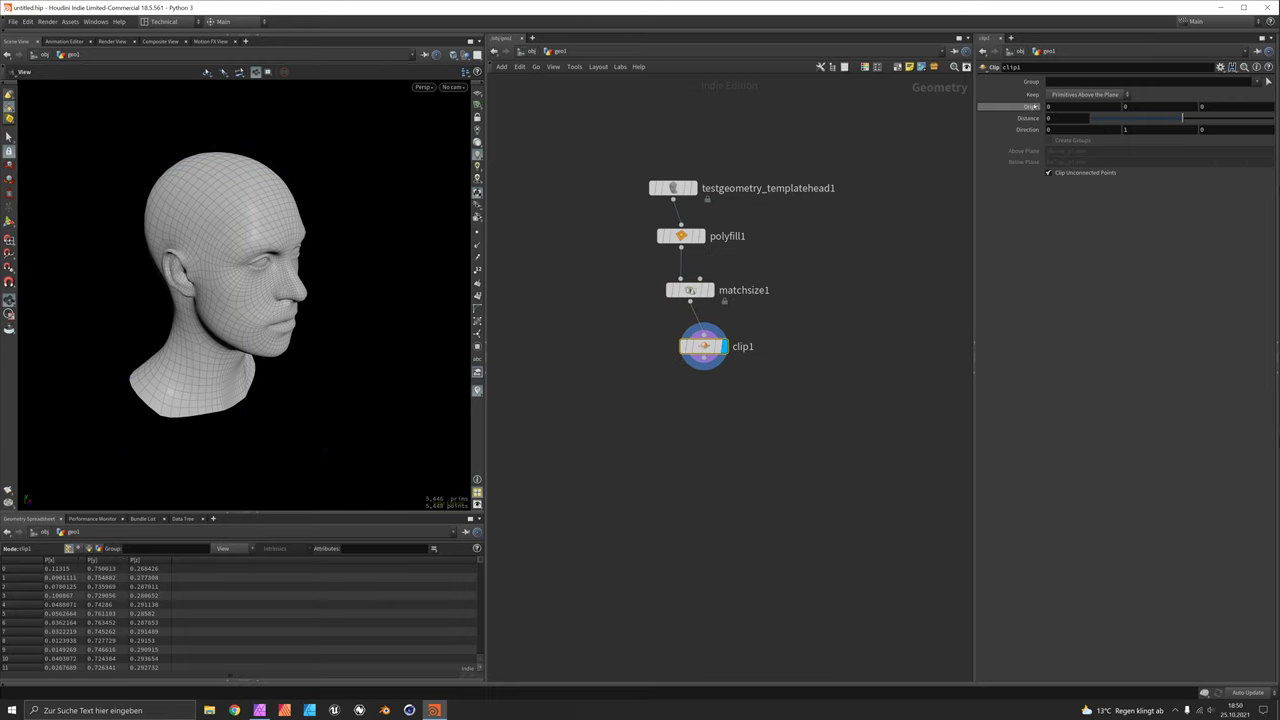
click(1095, 133)
text(1)
key(Tab)
text(0)
key(Return)
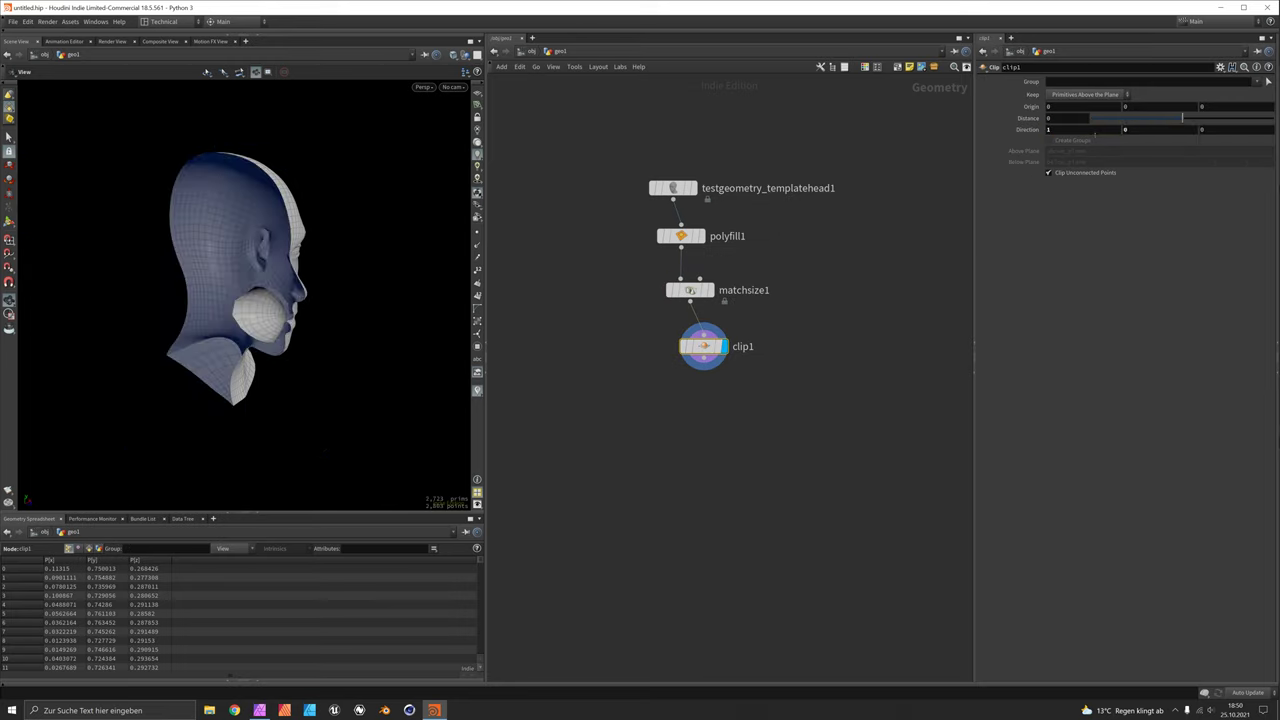
drag(312, 298, 279, 349)
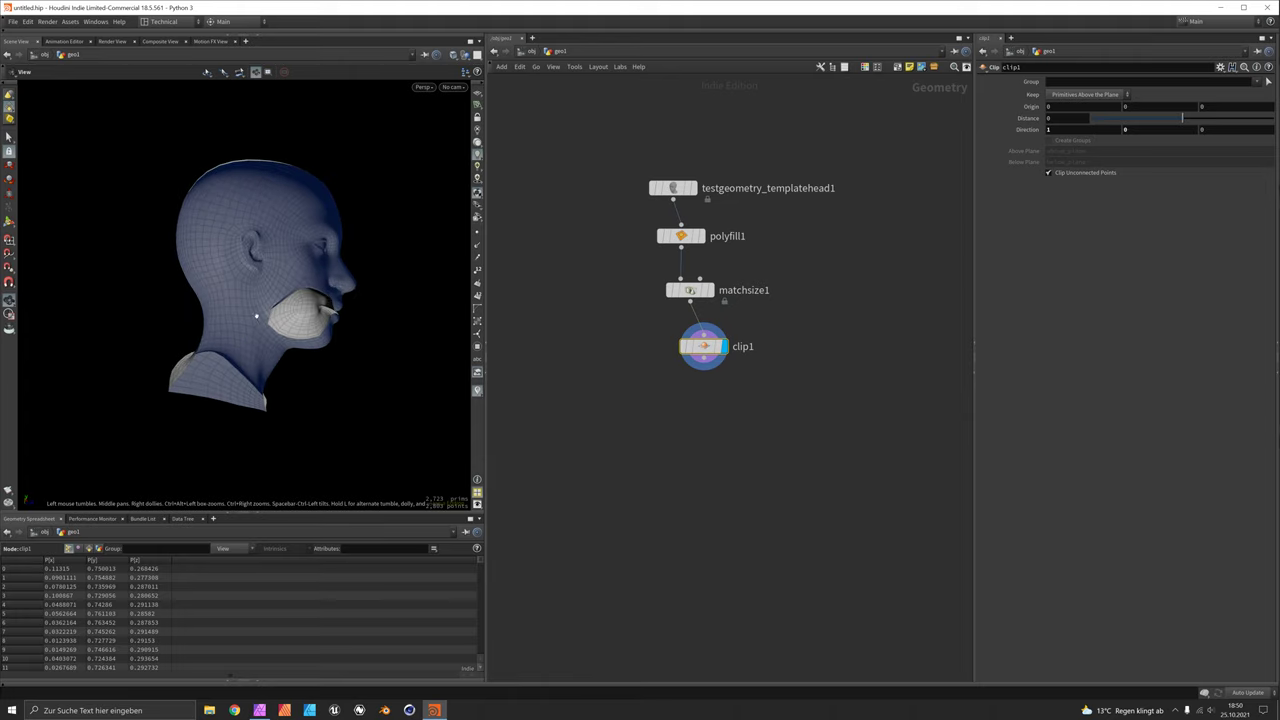
drag(247, 306, 265, 280)
scroll(294, 243, up, 3)
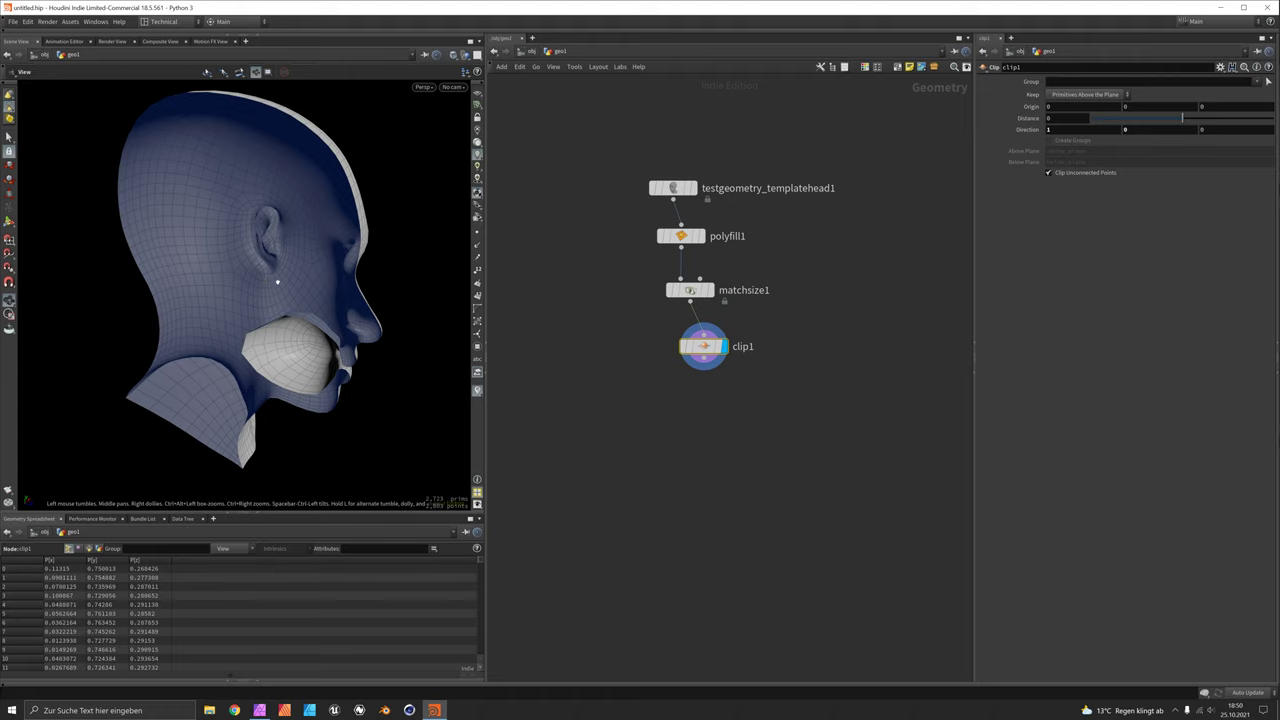
drag(236, 311, 173, 318)
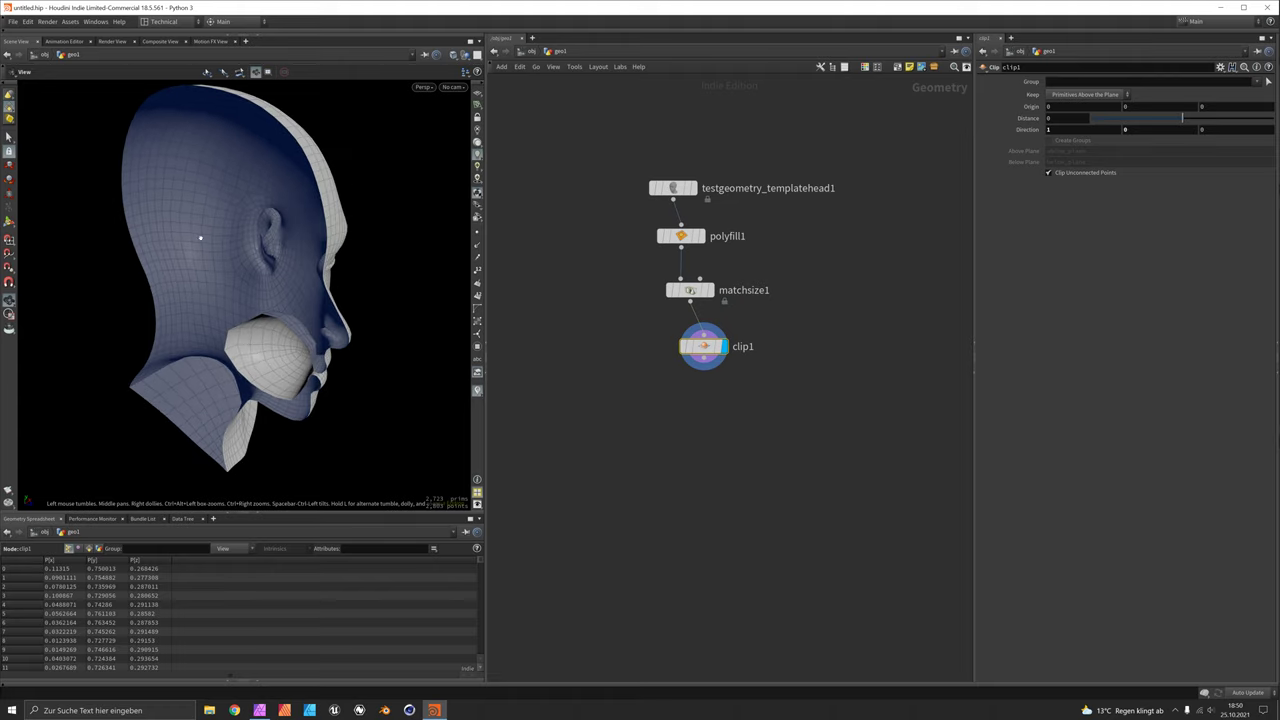
drag(232, 210, 218, 212)
Step: Set the Clip node aside and attach a Tet Embed node to the Match Size output
mouse_move(704, 352)
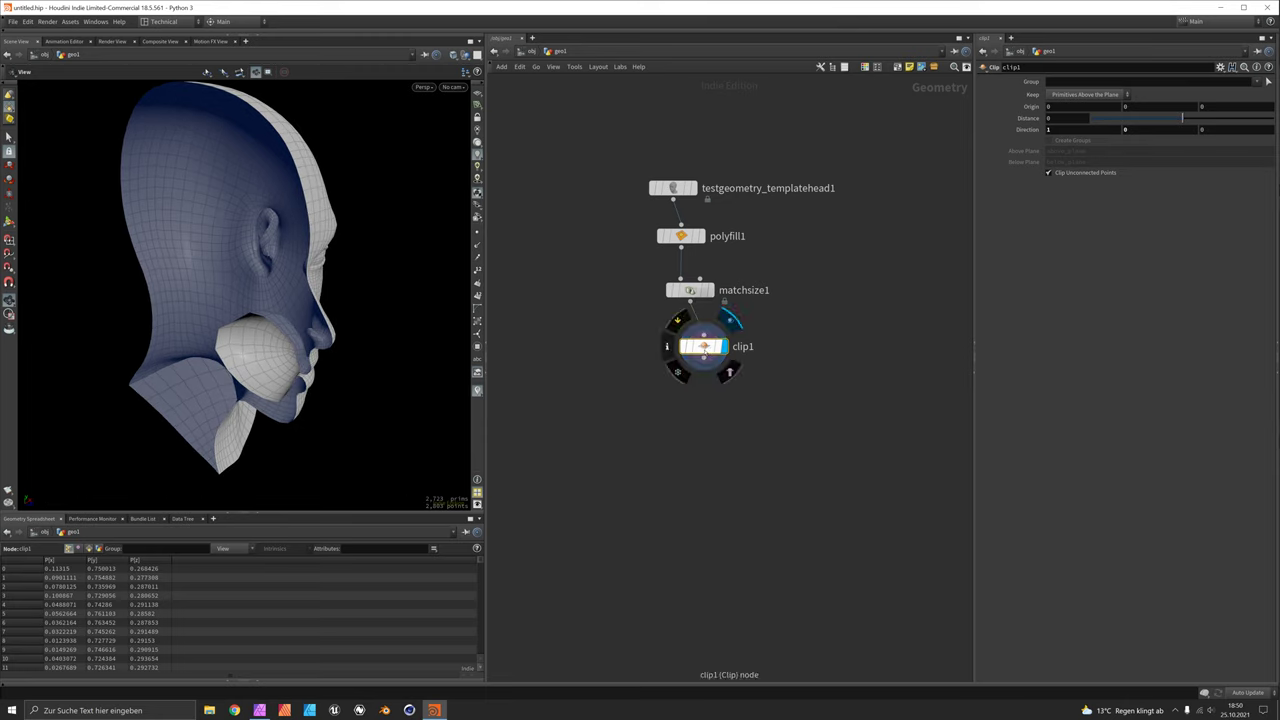
drag(704, 352, 794, 372)
click(711, 290)
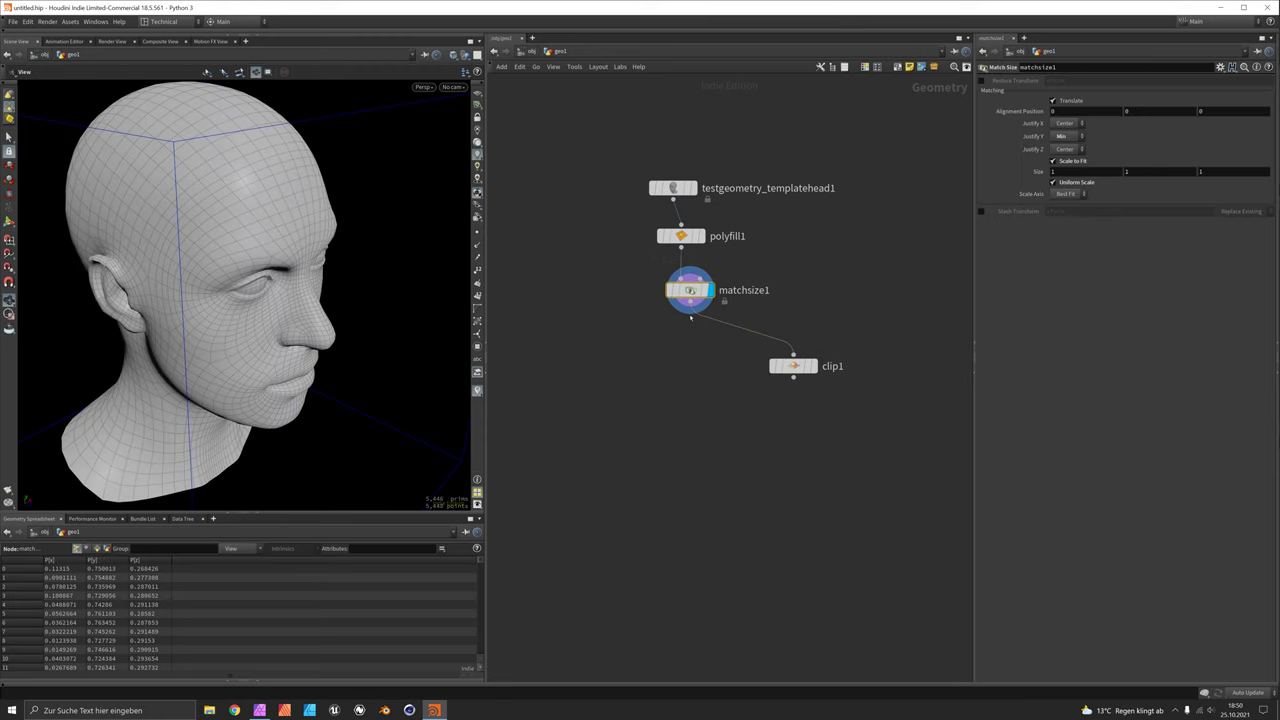
key(Tab)
text(tet)
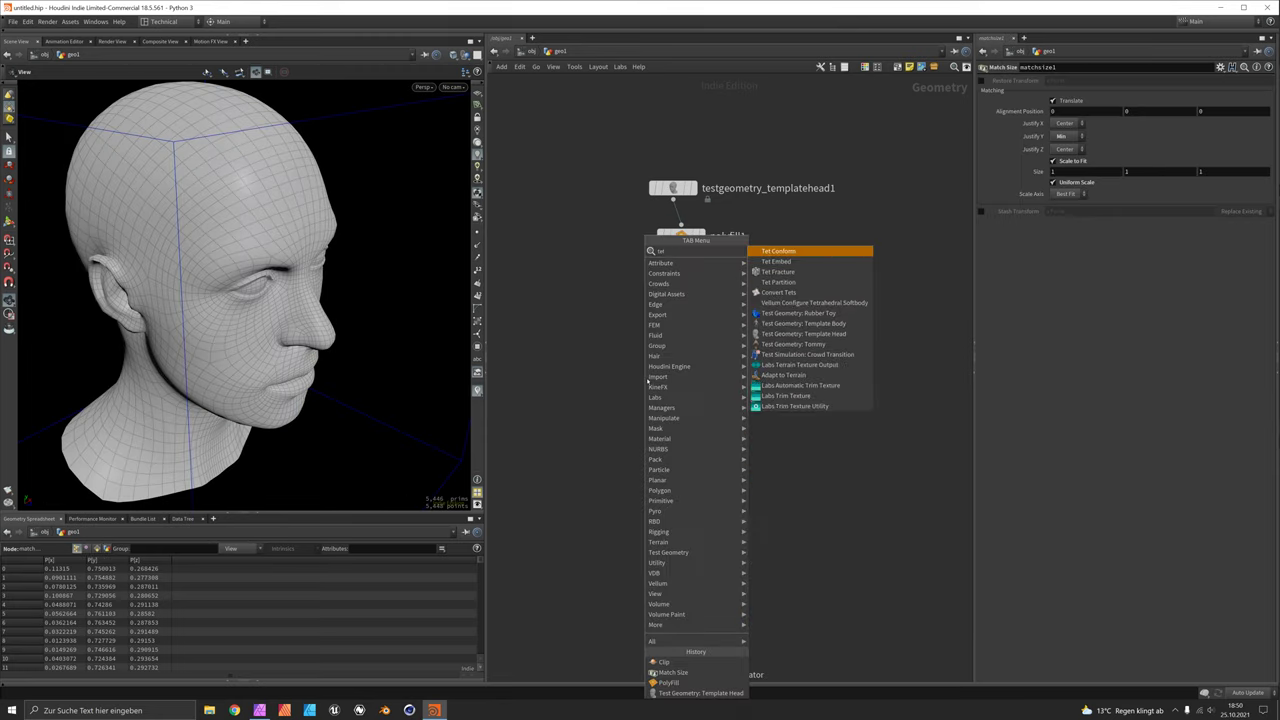
key(Down)
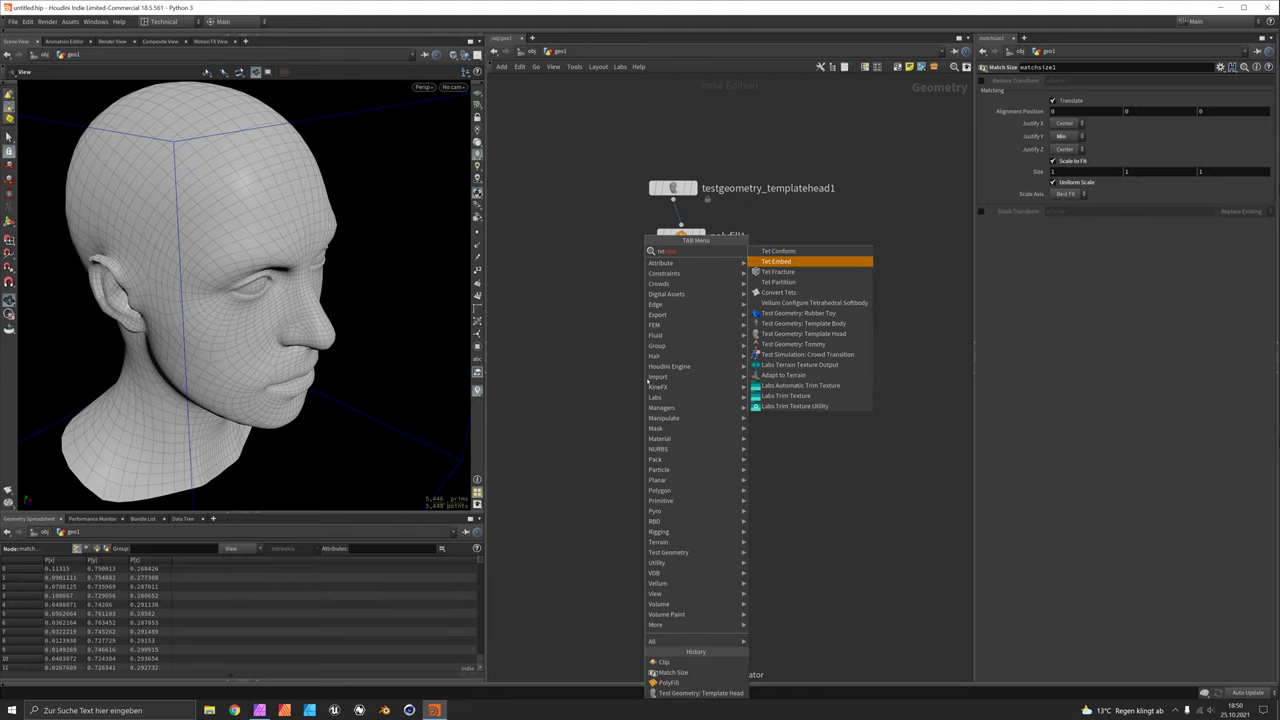
key(Return)
click(645, 380)
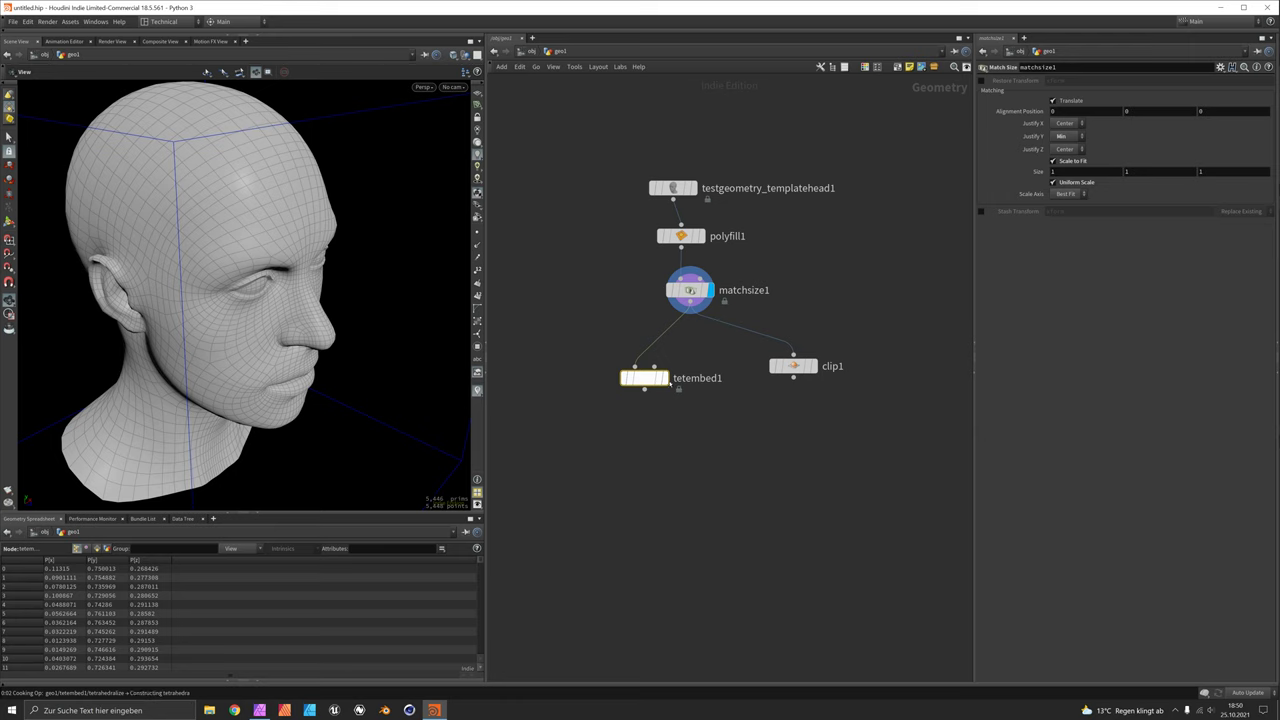
Step: Rewire the Clip node to take the Tet Embed output and display the clipped tetrahedral mesh
drag(668, 383, 797, 407)
click(822, 364)
drag(330, 270, 230, 285)
Step: Set the Tet Embed node's Max Tet Scale and Min Triangle Scale both to 0.03
mouse_move(610, 383)
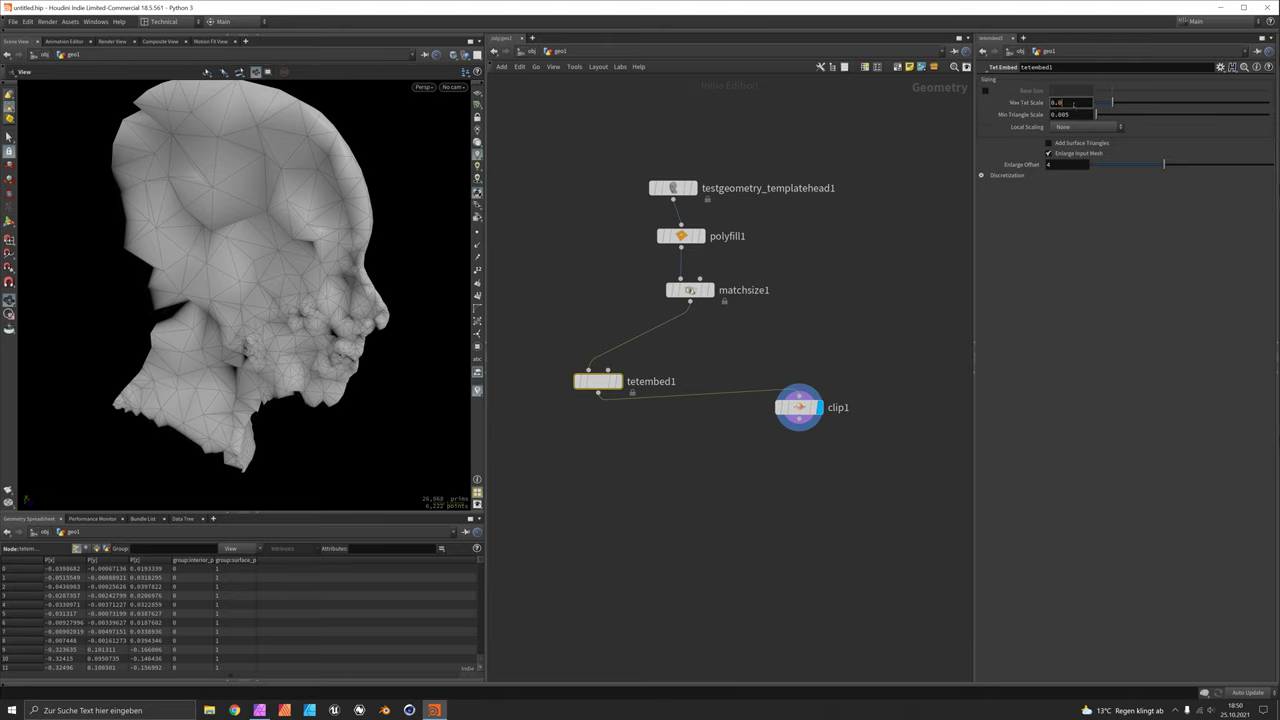
key(Return)
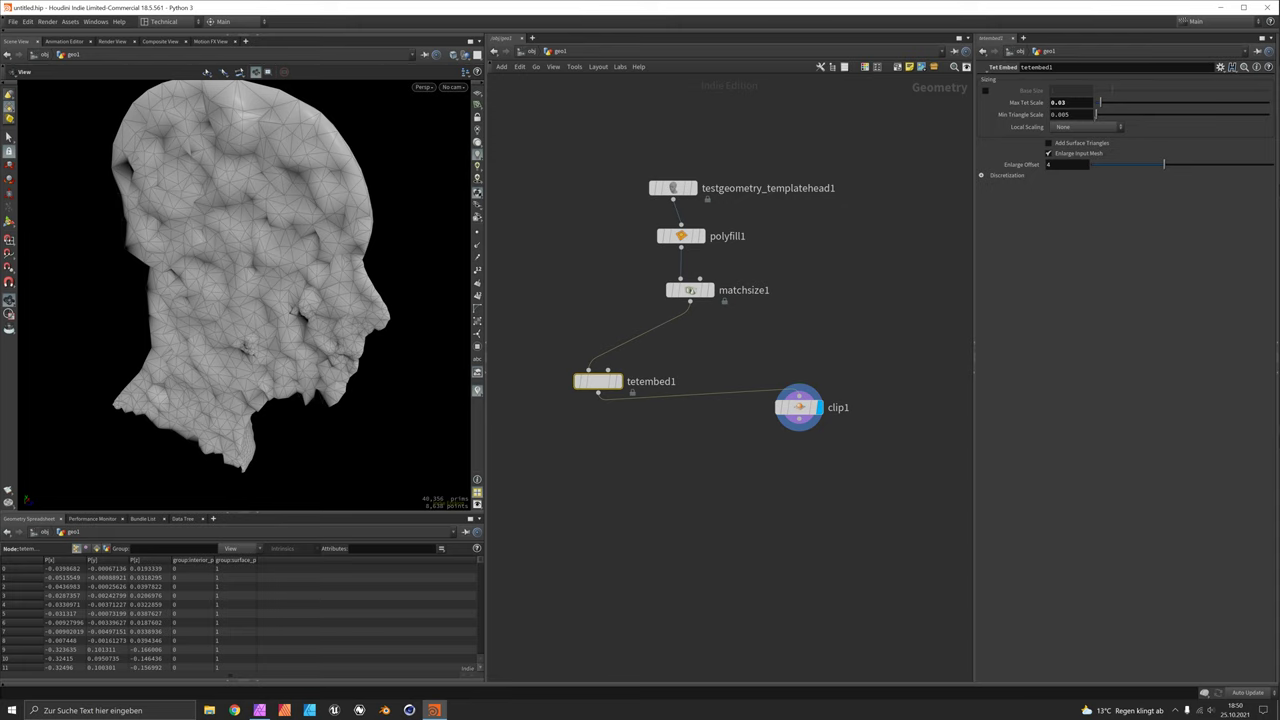
drag(434, 200, 250, 266)
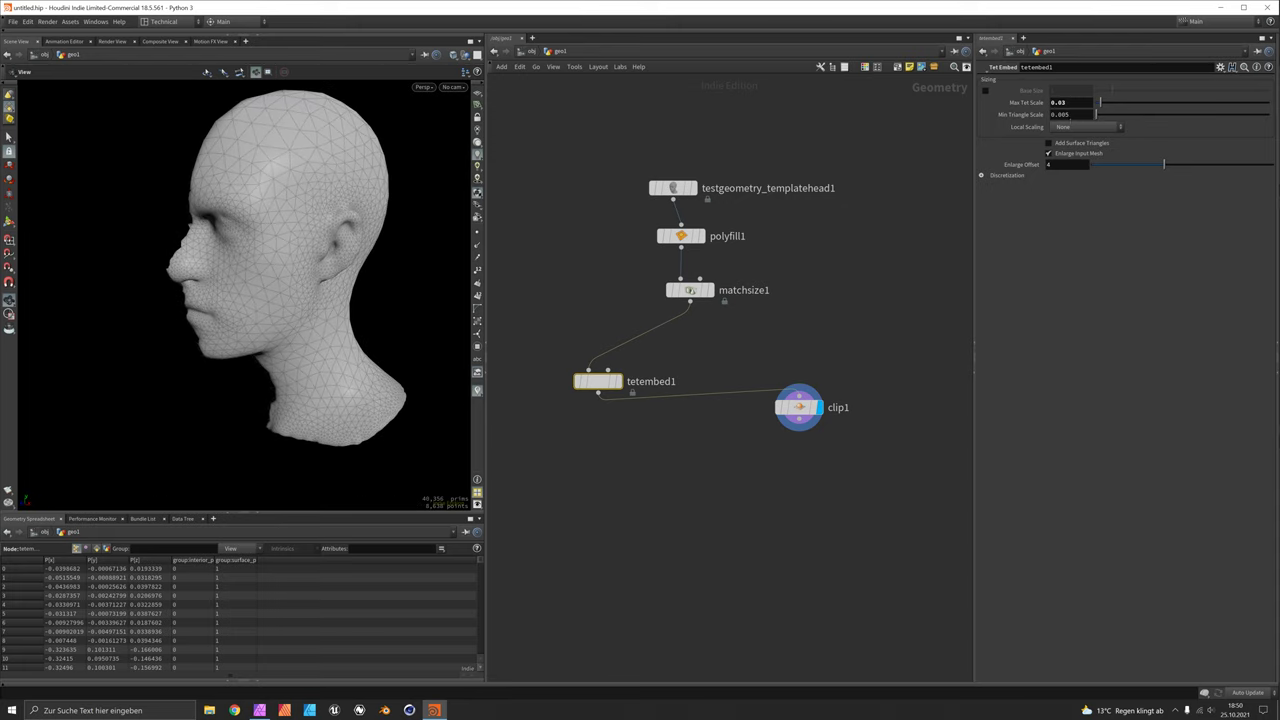
click(1067, 115)
key(Return)
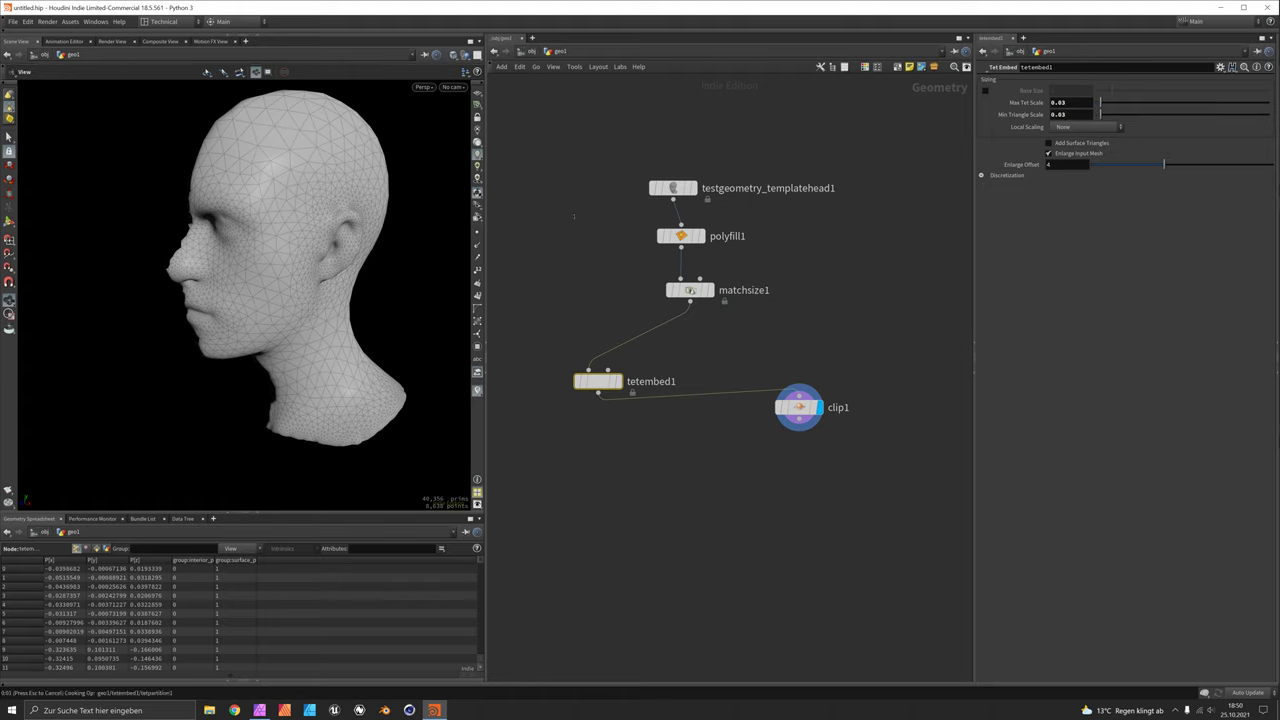
drag(217, 226, 317, 256)
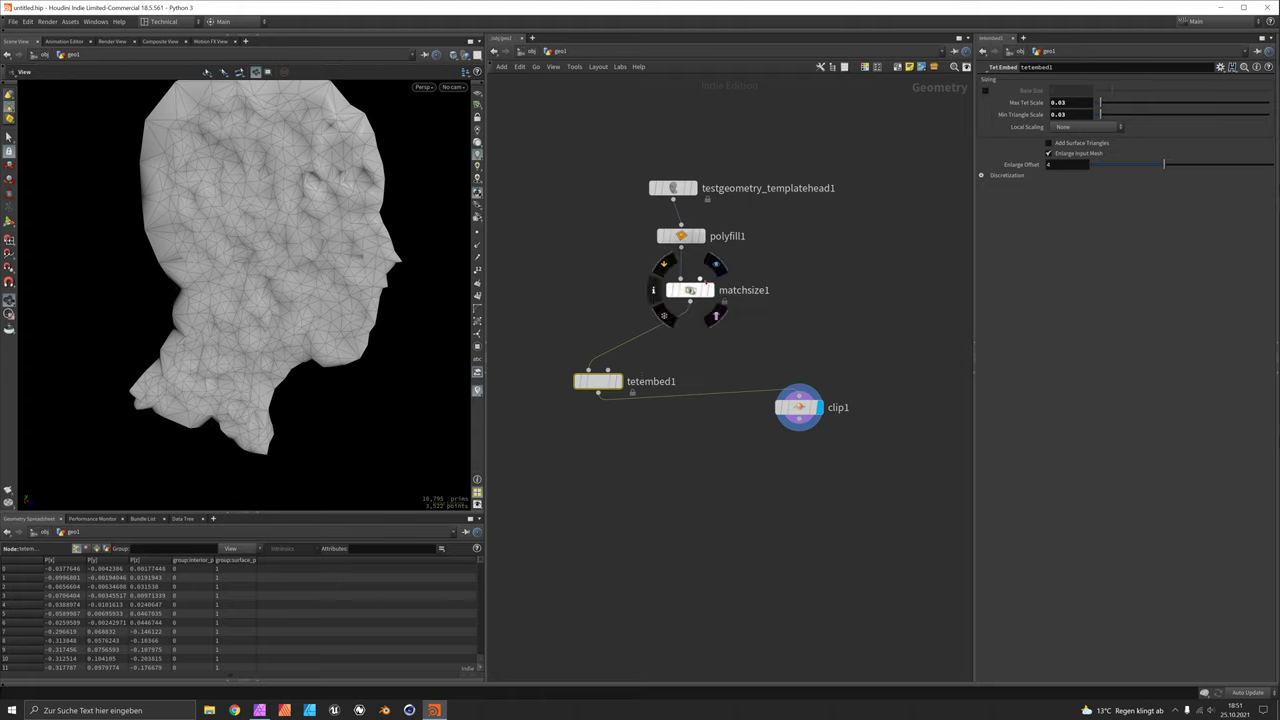
Step: Align the head, PolyFill, Match Size and Tet Embed nodes in one vertical column and display the Tet Embed result
drag(690, 290, 681, 291)
drag(681, 236, 681, 242)
drag(673, 188, 681, 188)
middle_drag(700, 260, 709, 198)
drag(284, 313, 710, 361)
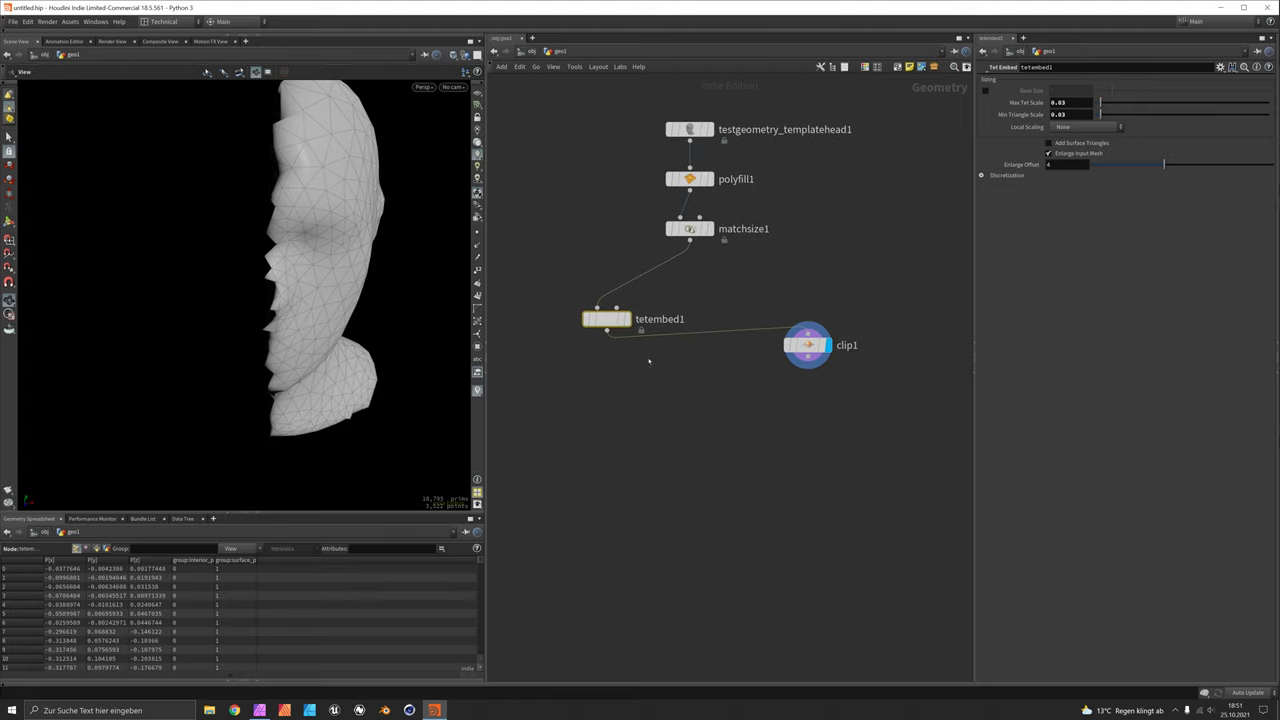
click(630, 292)
drag(610, 320, 695, 303)
Step: Delete the Clip node from the network
drag(784, 298, 862, 376)
key(Delete)
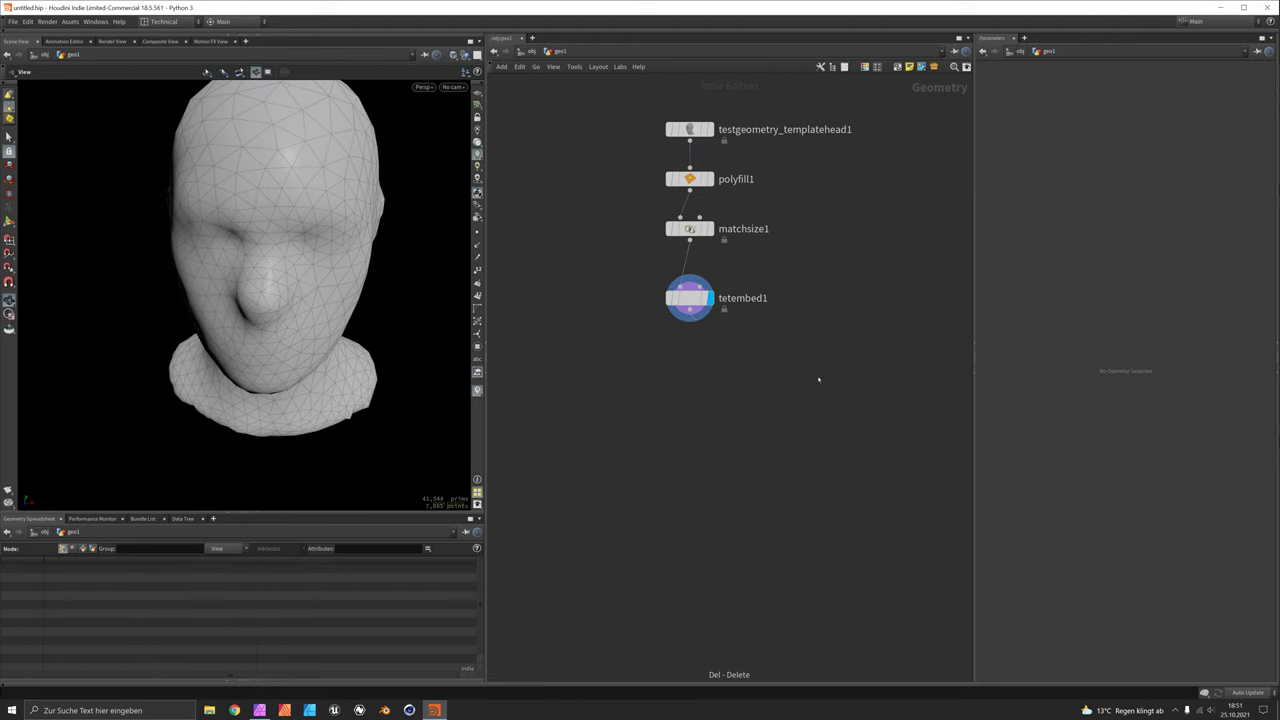
drag(221, 283, 290, 331)
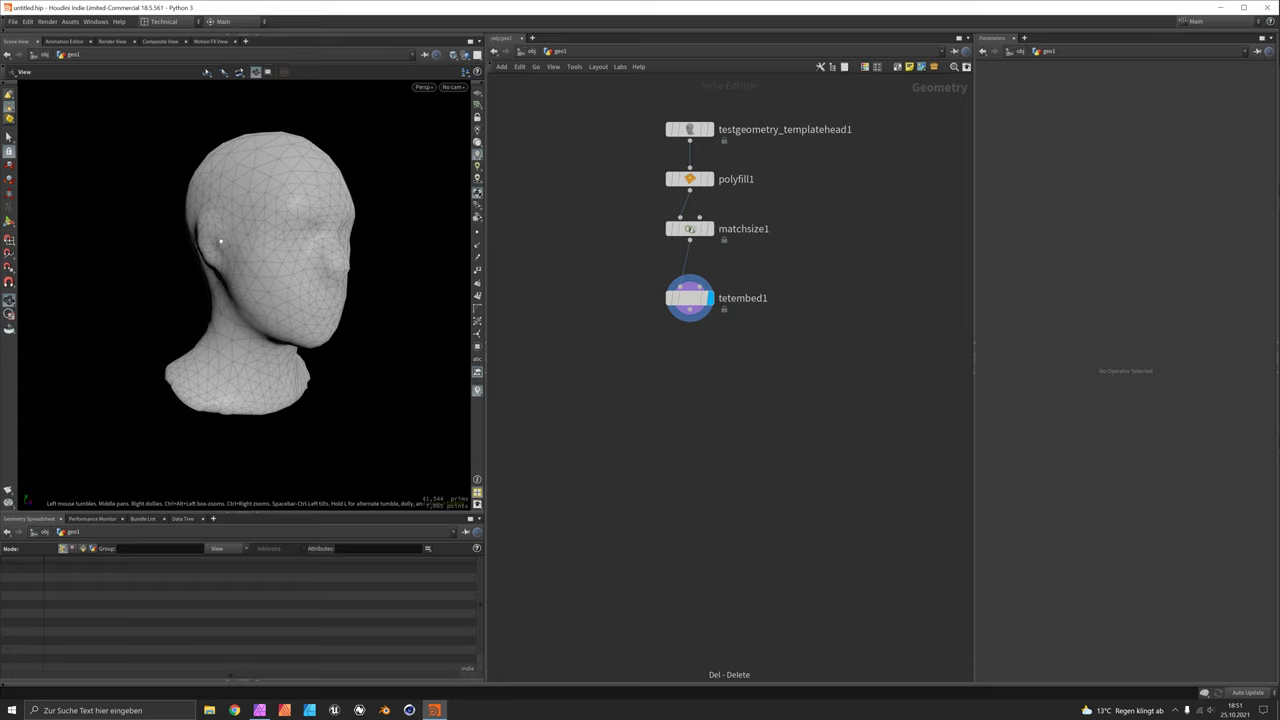
Step: Switch the viewport shading to Wireframe to show the head's internal tetrahedral mesh
drag(320, 248, 360, 250)
click(455, 55)
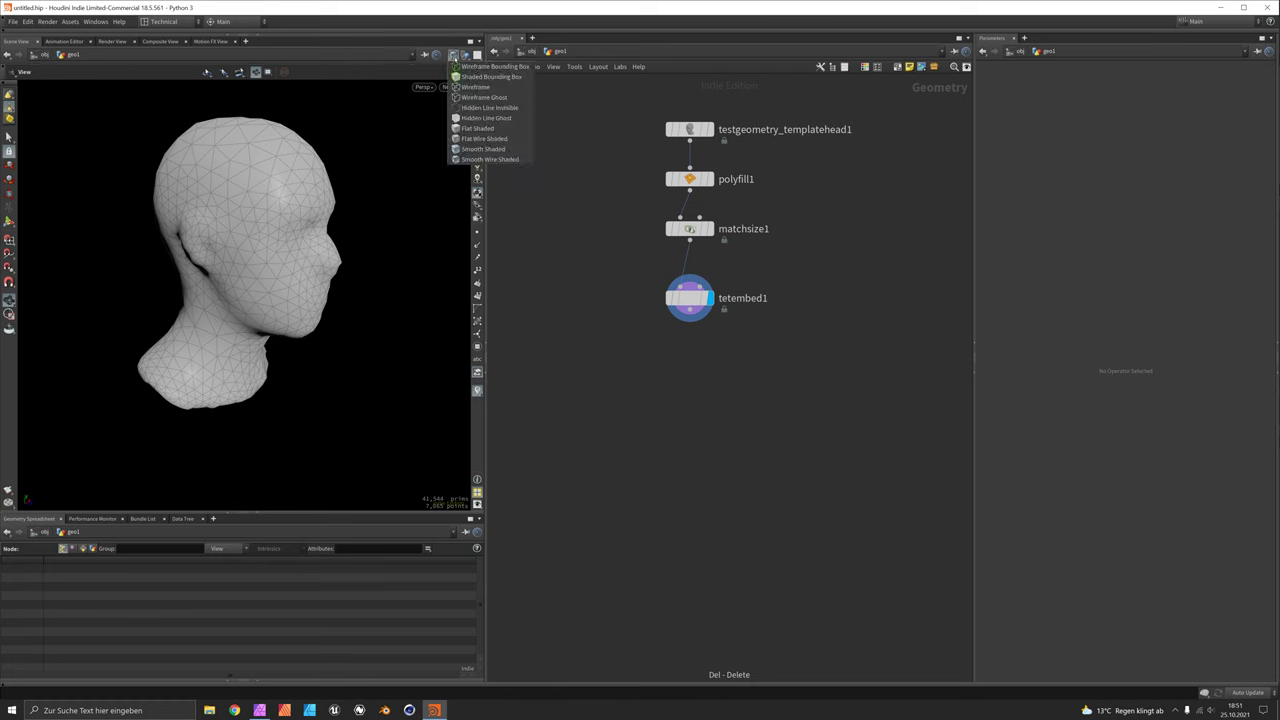
click(470, 88)
mouse_move(278, 202)
mouse_down()
mouse_move(246, 202)
mouse_move(263, 206)
mouse_up()
Step: Add a Group Expression node after Tet Embed and set its Group Type to Points
key(Tab)
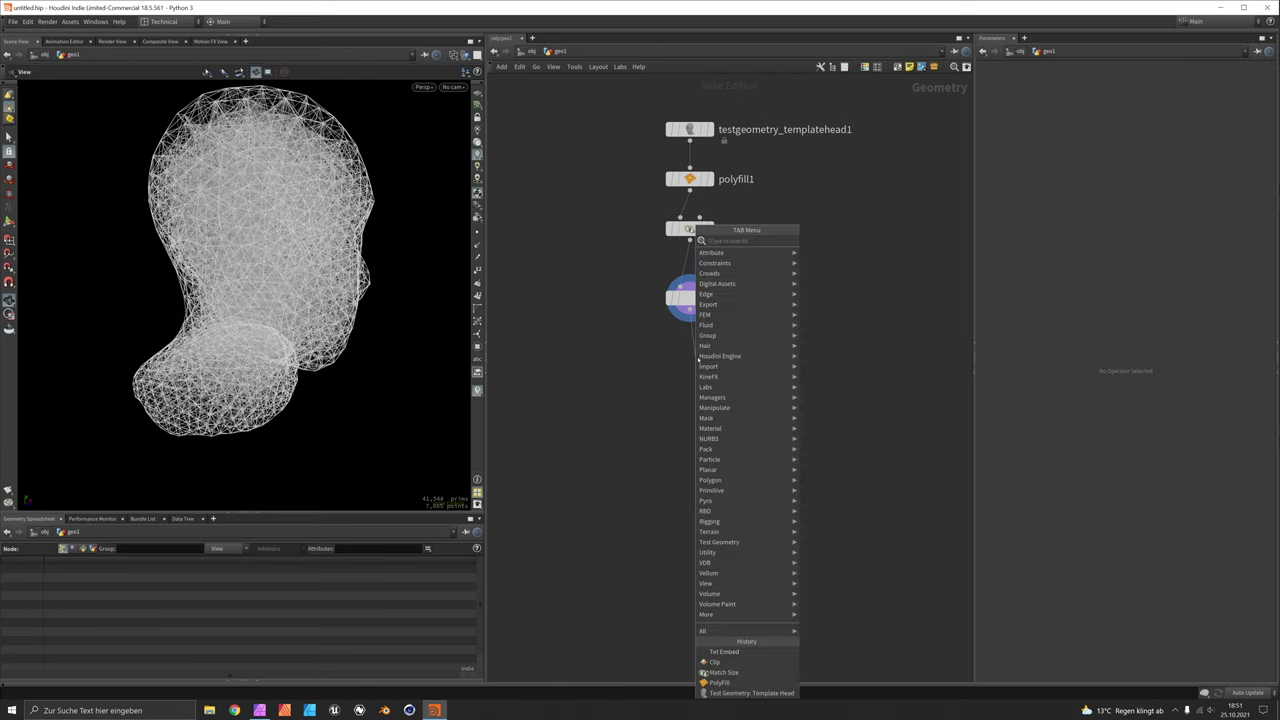
text(groupex)
key(Down)
key(Return)
click(1067, 93)
click(1067, 102)
click(1110, 122)
text(start)
key(Return)
click(1142, 136)
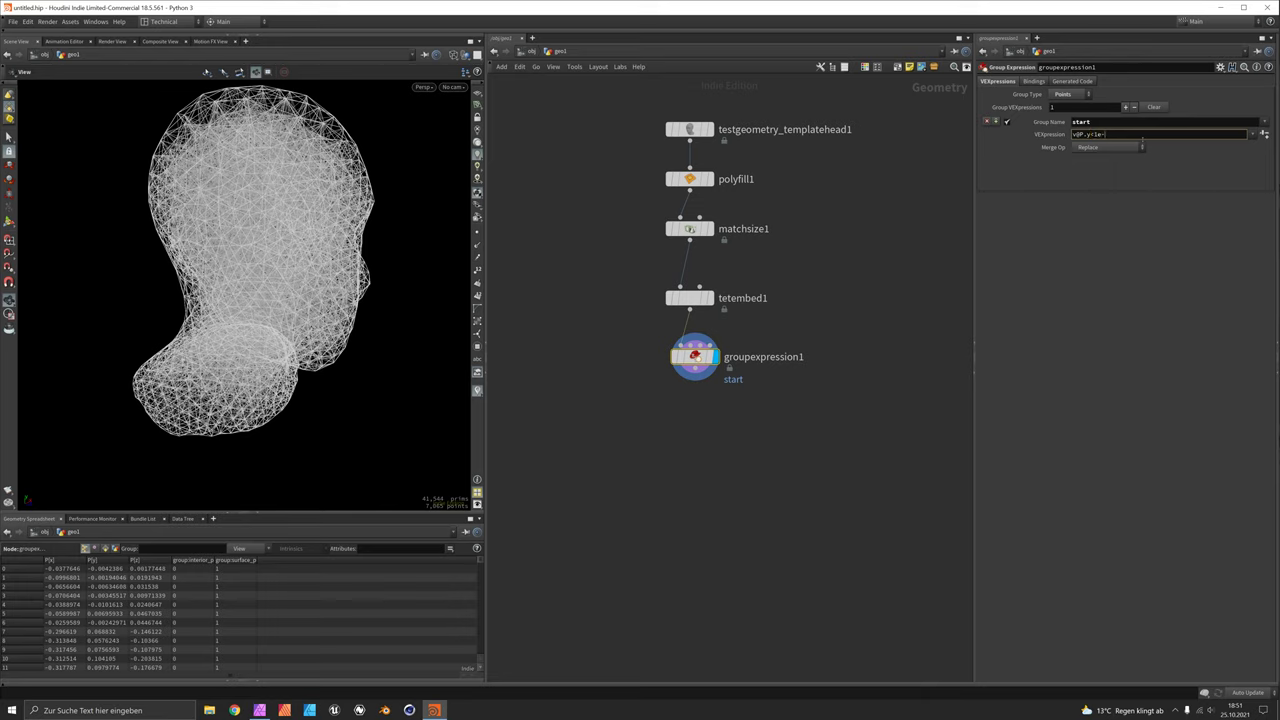
key(Return)
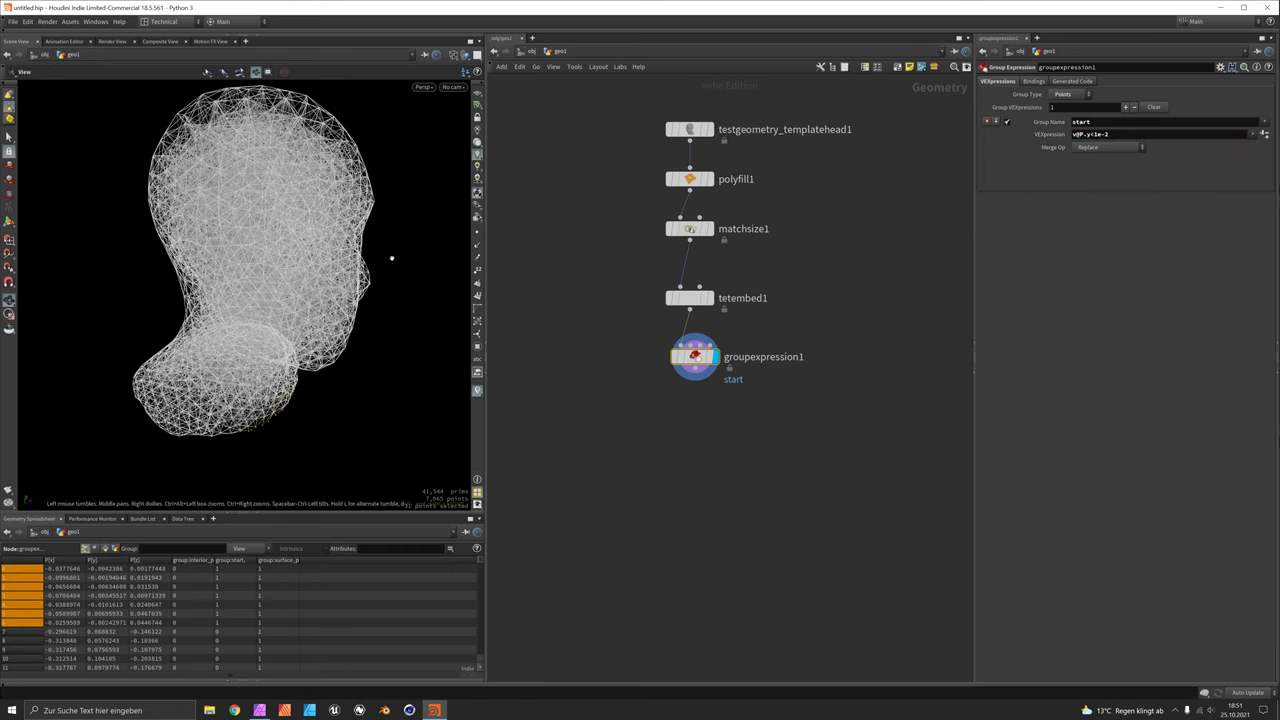
drag(394, 263, 460, 255)
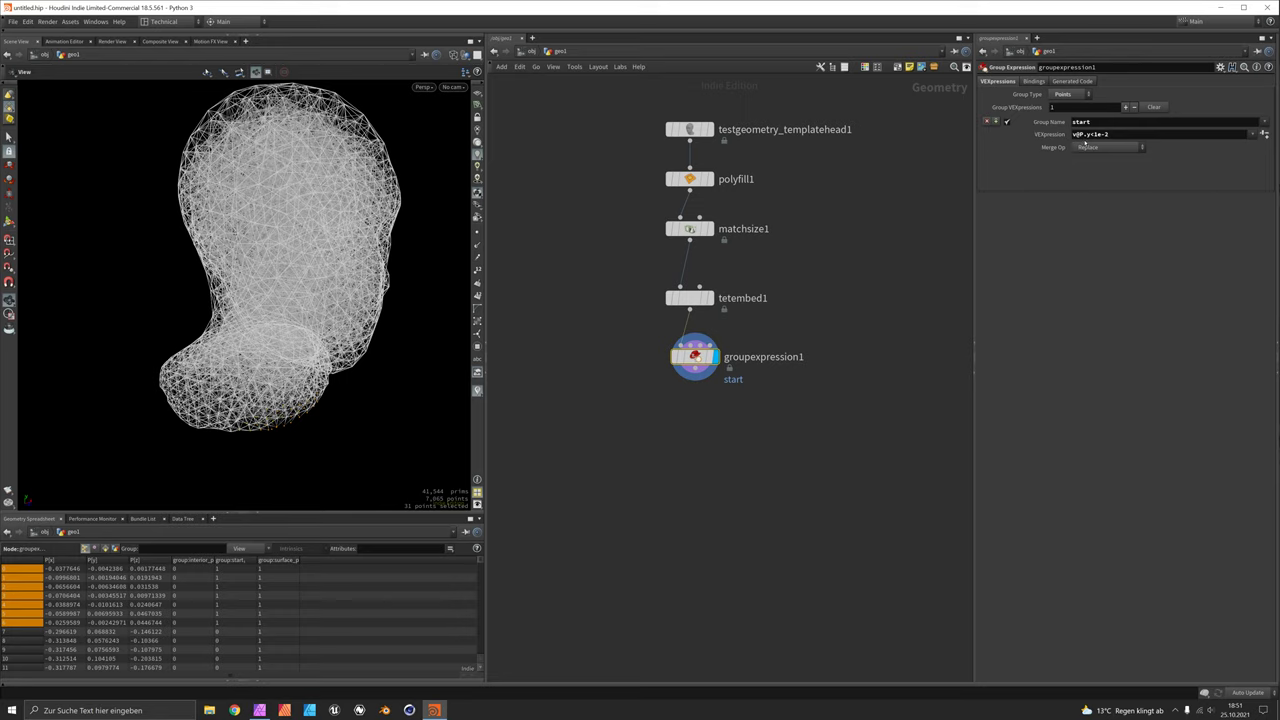
Step: Add a second group named end to the Group Expression node and disable the start group
click(1108, 134)
drag(469, 271, 405, 286)
click(997, 122)
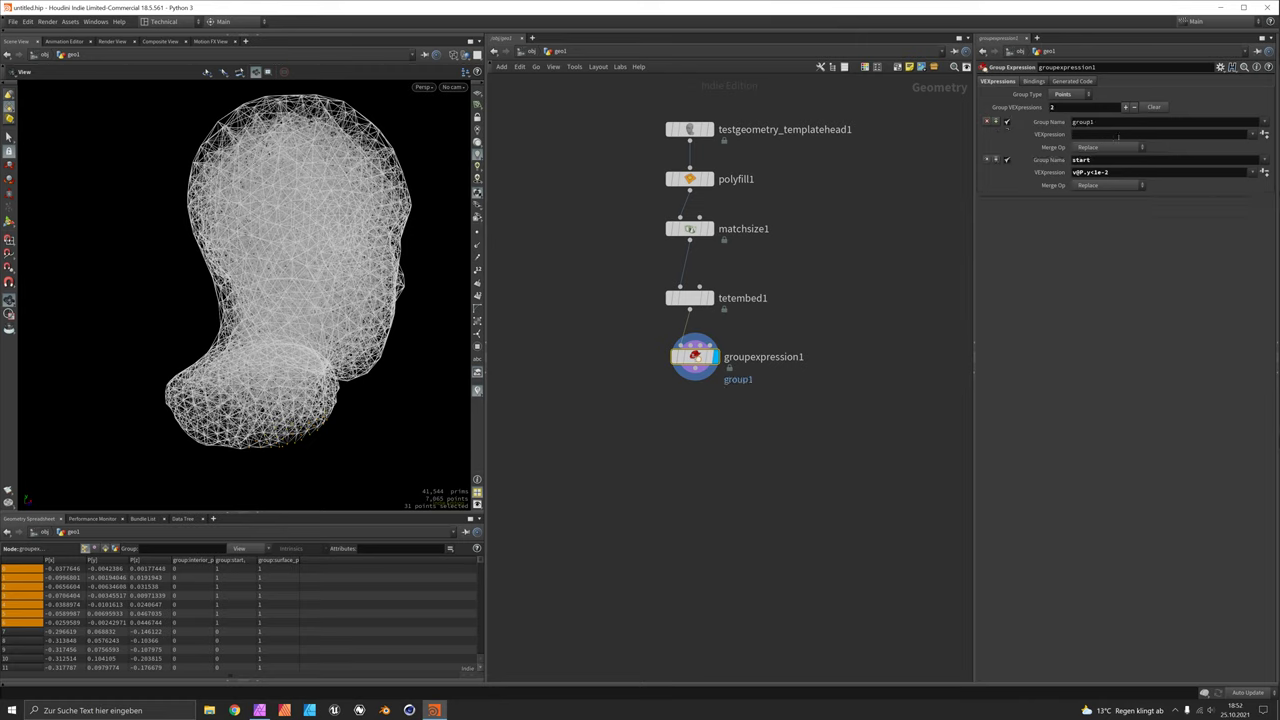
click(1115, 123)
text(end)
key(Tab)
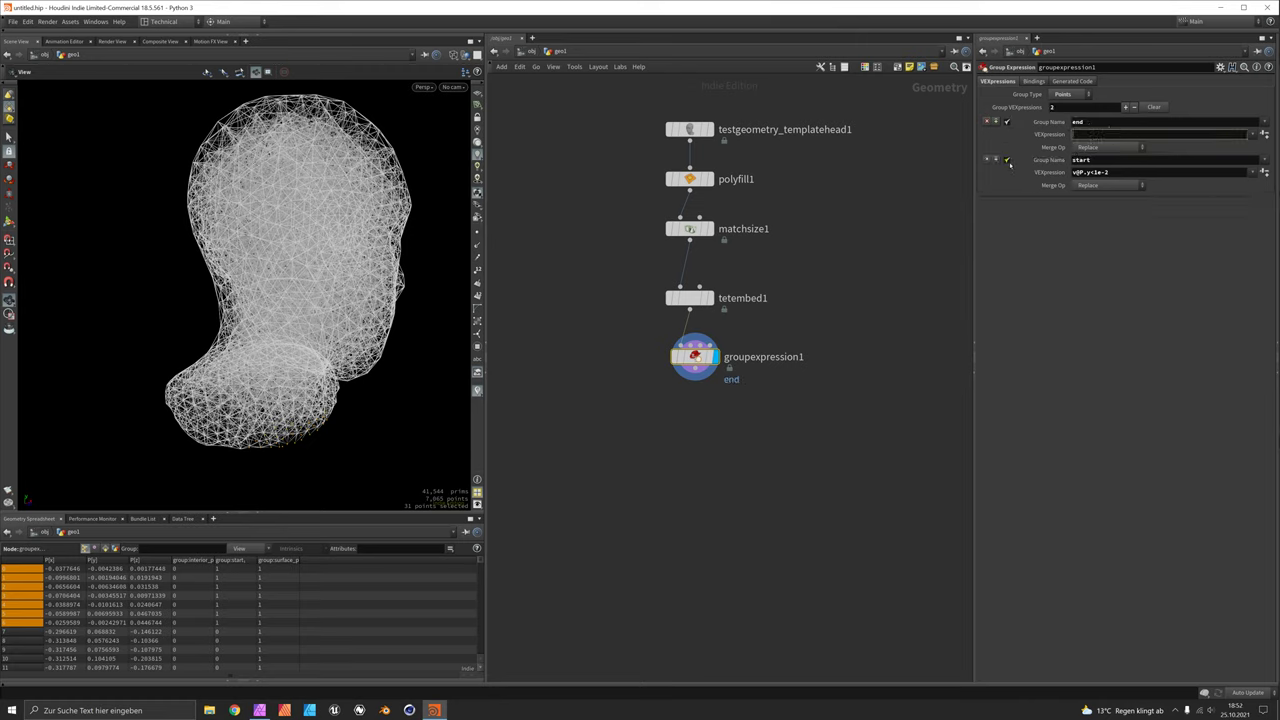
click(1007, 160)
Step: Give the end group the 30% chance expression, add chi('seed') to its rand call, and create the Seed parameter with value 6
click(1160, 133)
click(1262, 134)
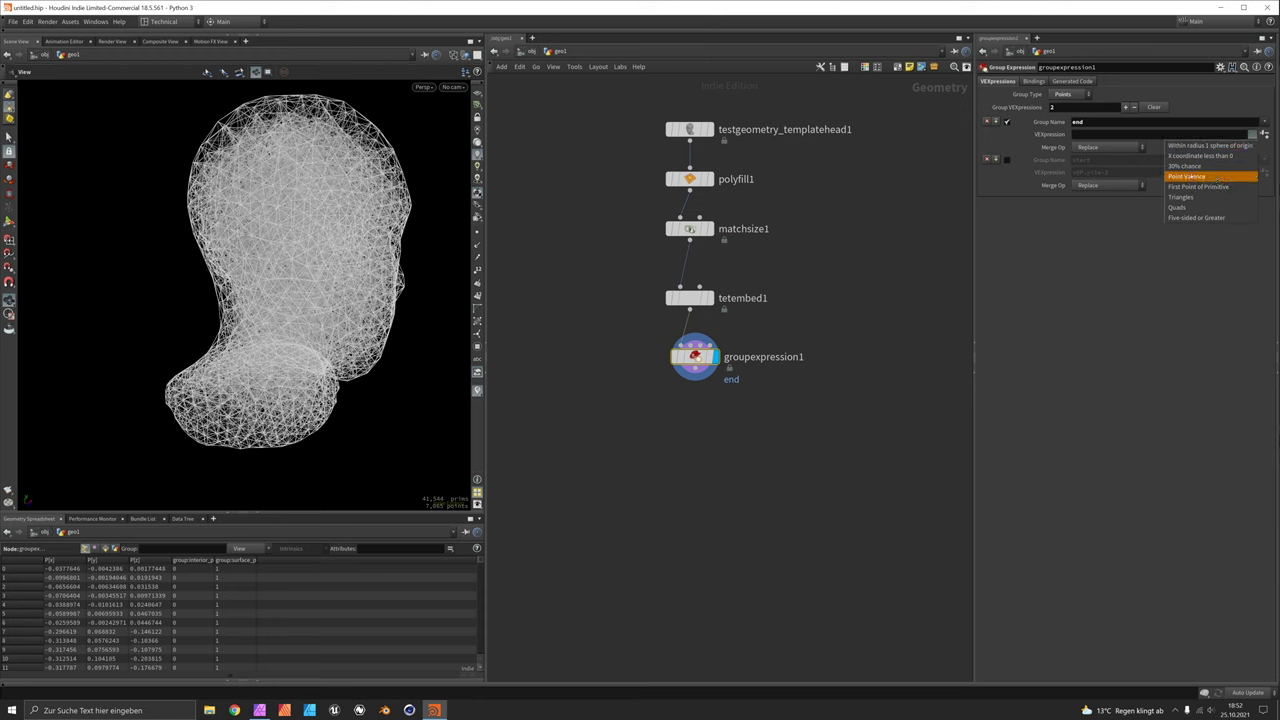
click(1185, 165)
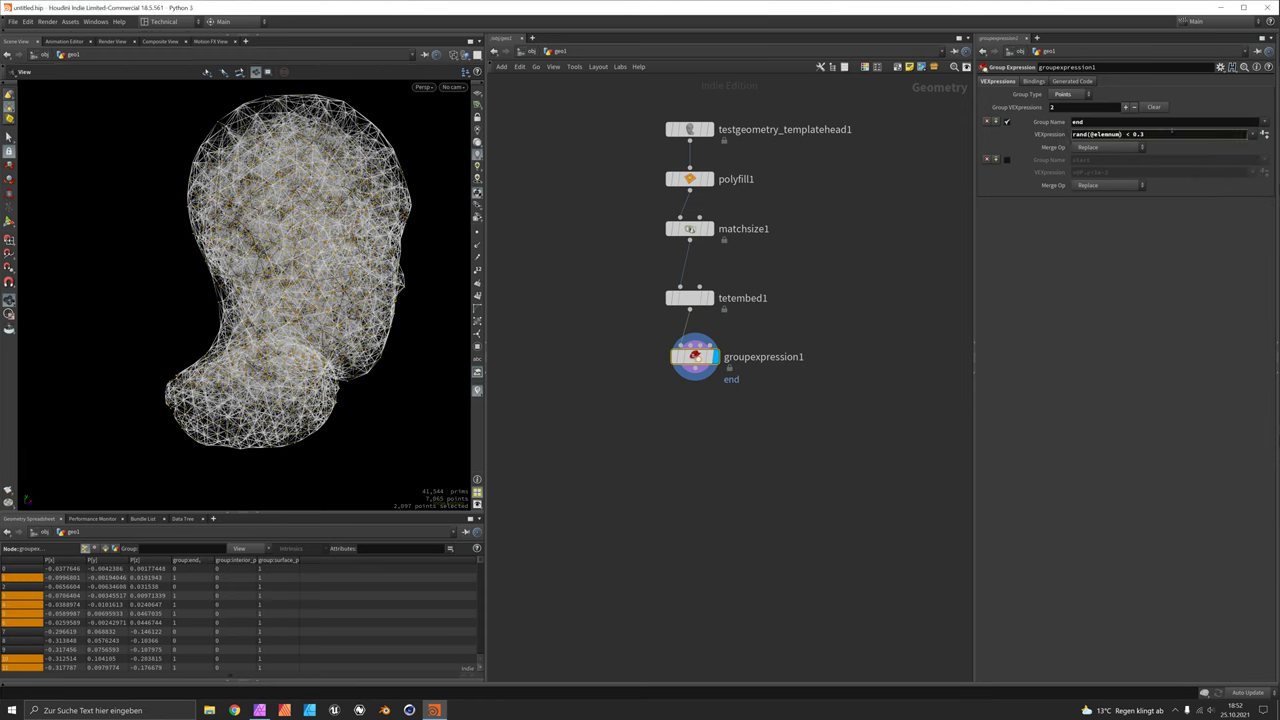
text(, ch()
text('')
text(seed)
click(1264, 134)
drag(1140, 204, 1211, 205)
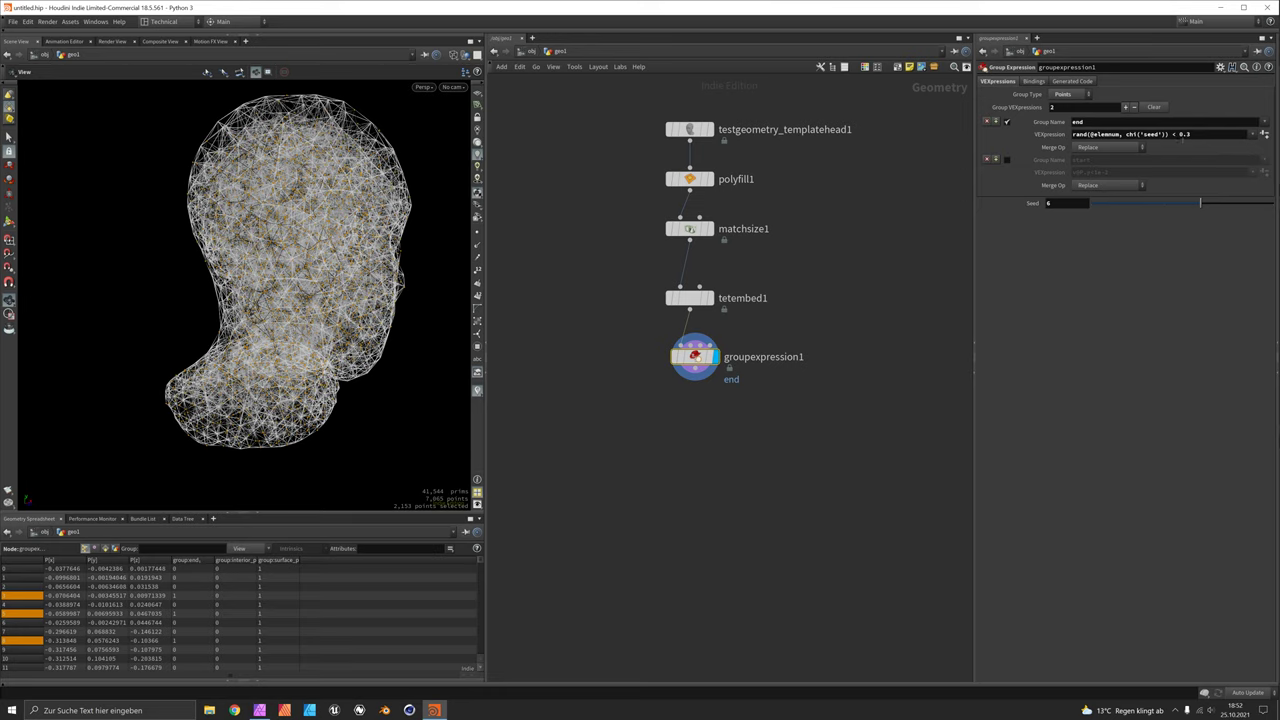
Step: Replace the end expression's 0.3 threshold with chf('chance'), create the Chance parameter and set it to 0.147
double_click(1184, 134)
text(chf(''))
text(chan)
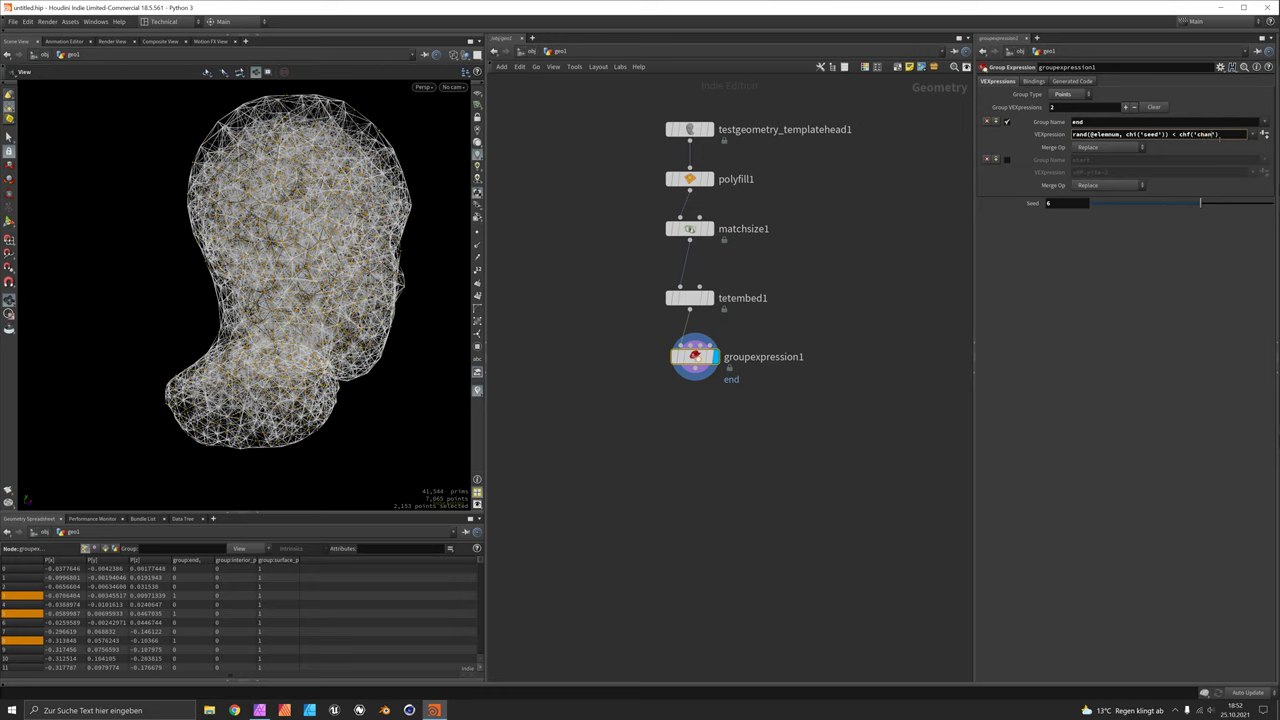
text(ce)
click(1264, 134)
drag(1091, 215, 1120, 215)
mouse_move(1200, 203)
mouse_down()
mouse_move(1240, 208)
mouse_move(1205, 206)
mouse_up()
Step: Extend the Seed parameter's range maximum to 1000, and set Seed to 143 and Chance to 0.18
click(1220, 67)
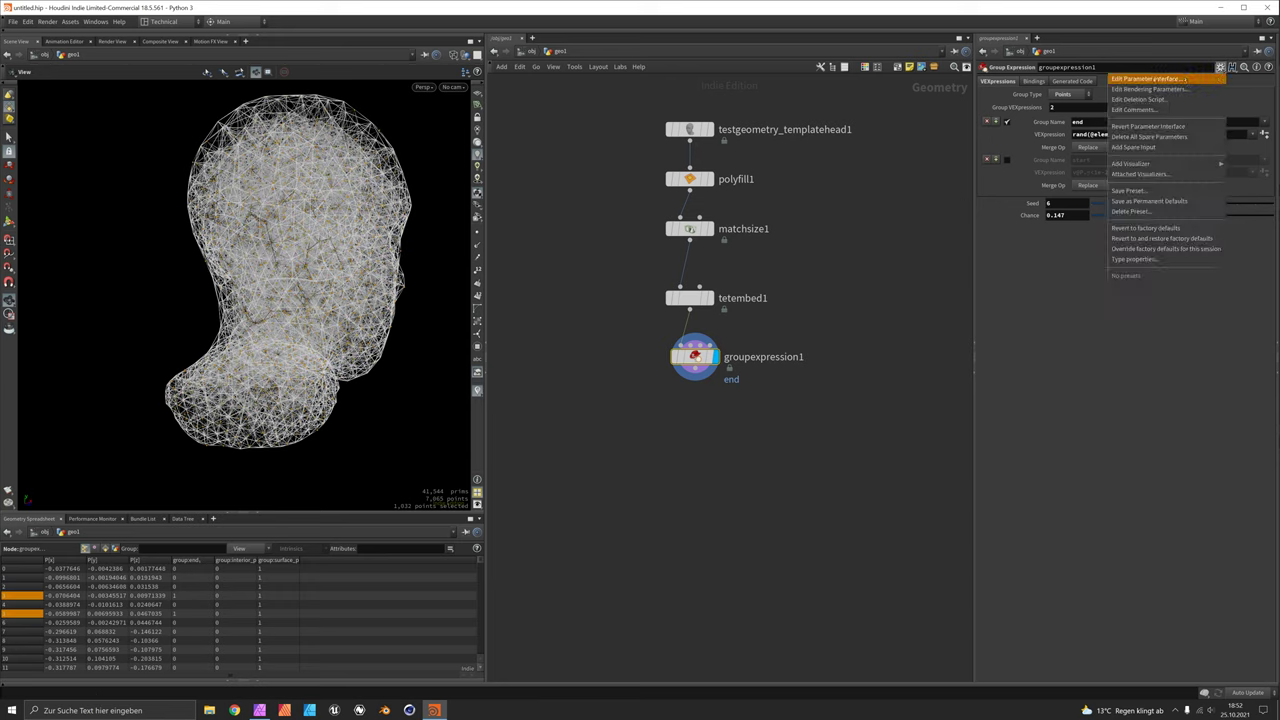
click(1150, 79)
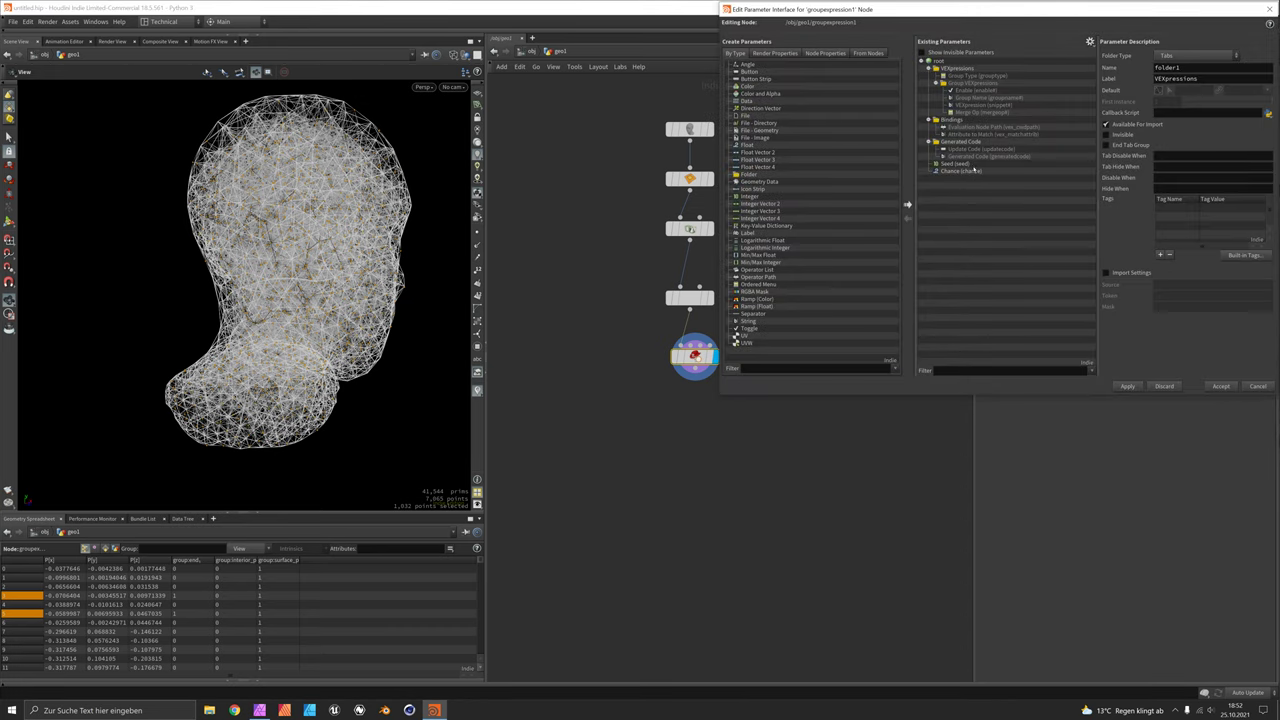
click(945, 164)
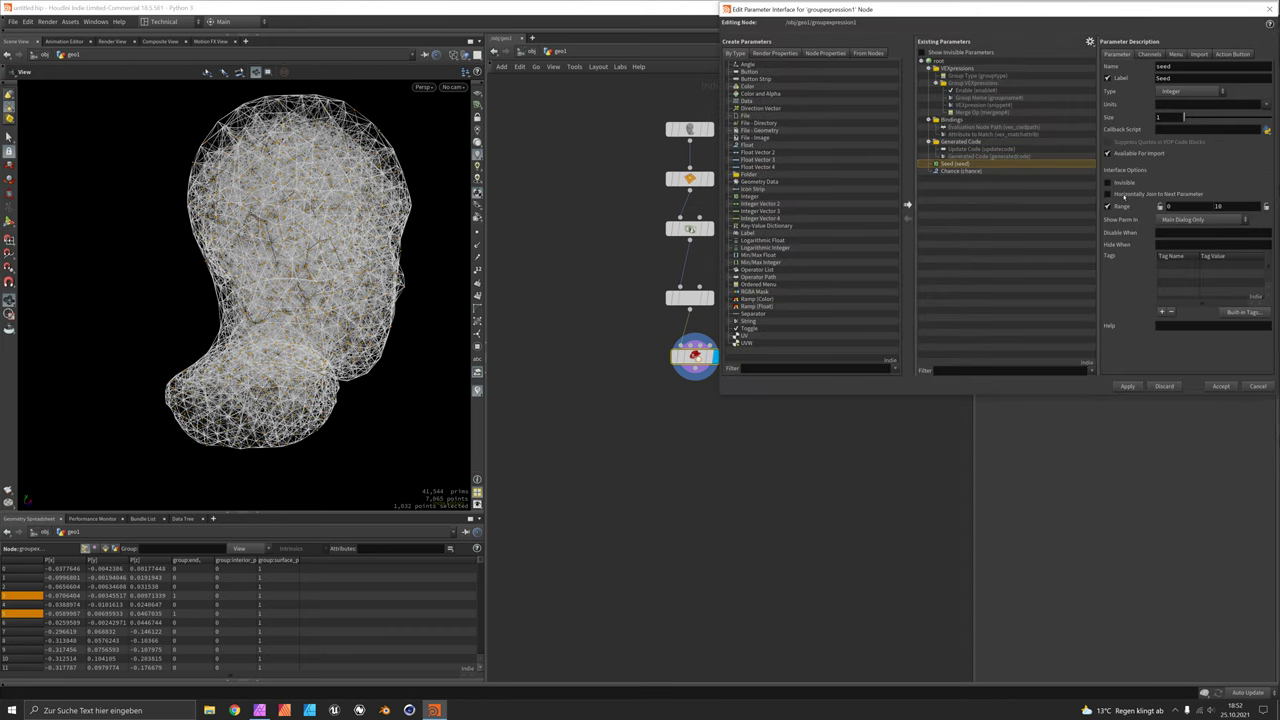
click(1224, 206)
text(00)
key(Return)
click(1221, 386)
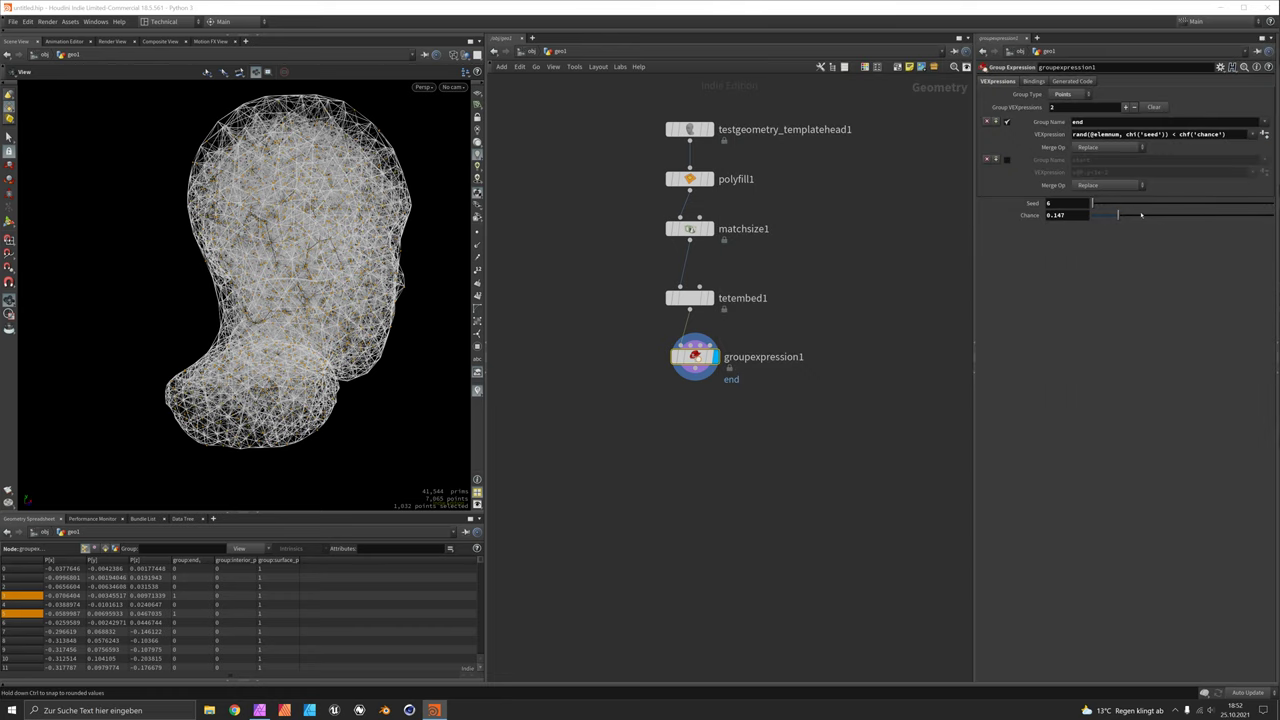
drag(1100, 204, 1123, 216)
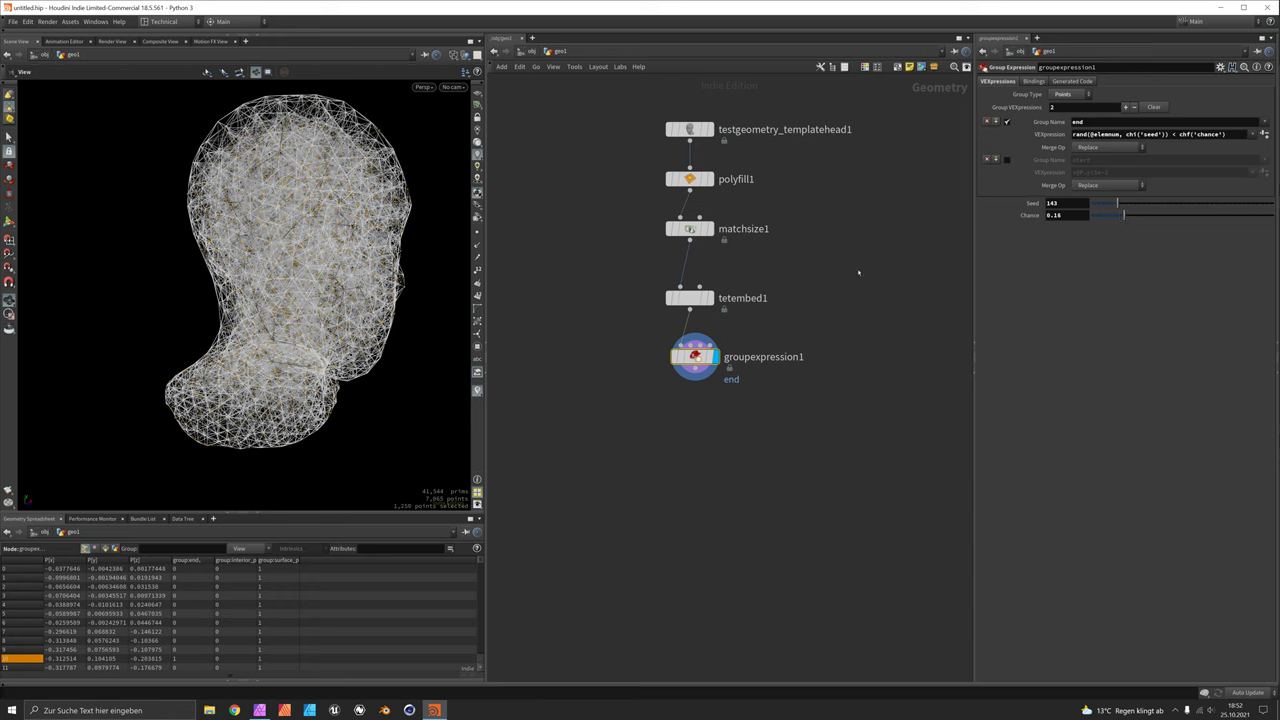
Step: Try a Max Tet Scale of 0.02 on the Tet Embed node to get a denser mesh
click(690, 297)
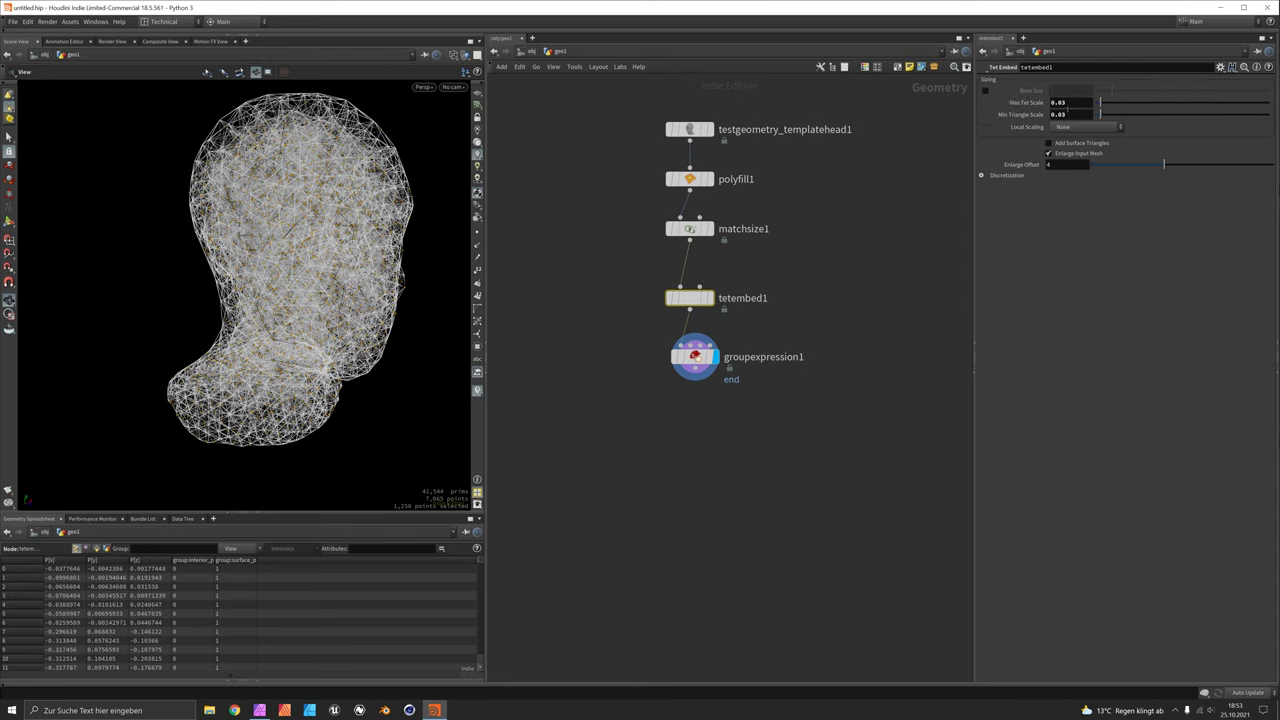
click(1064, 103)
text(2)
key(Return)
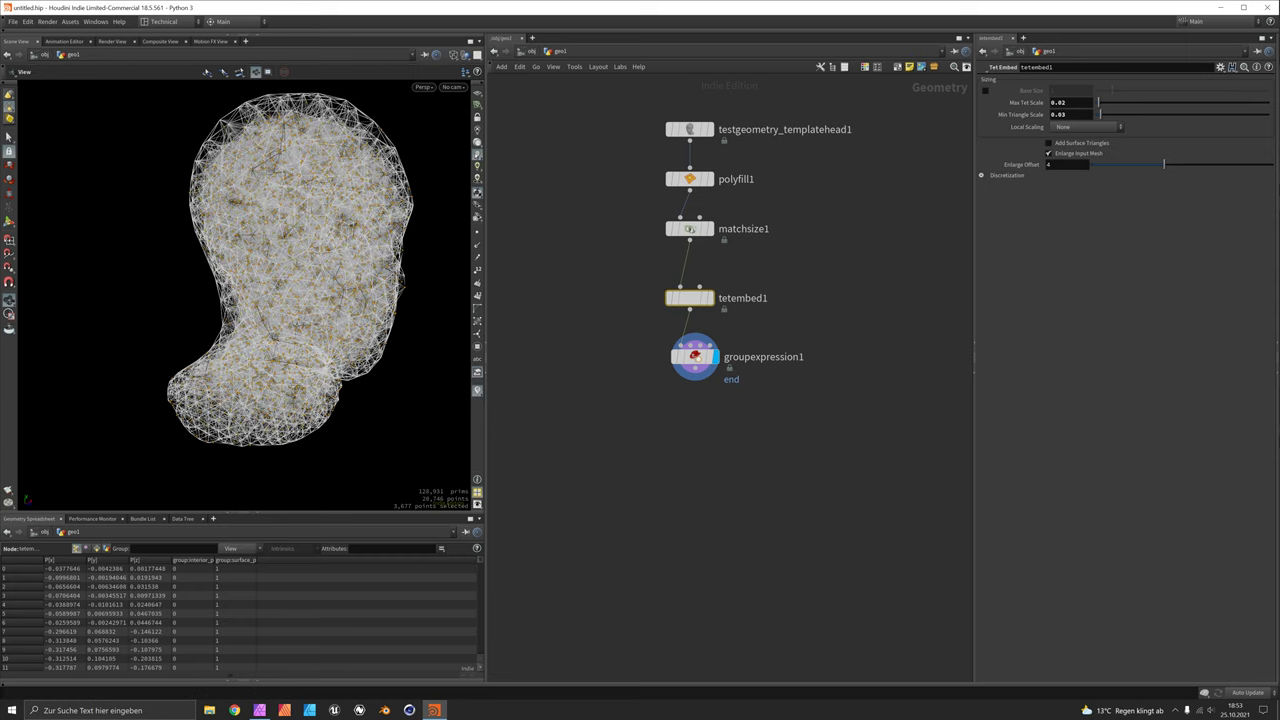
drag(417, 169, 462, 158)
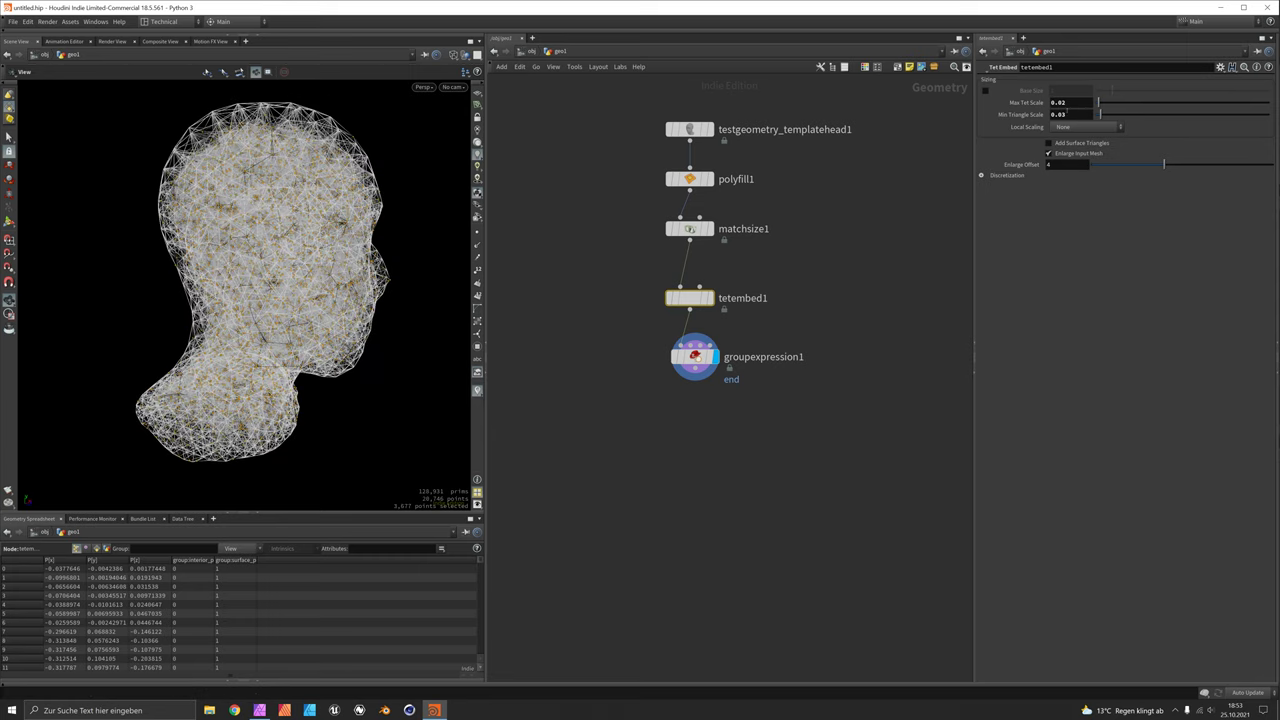
Step: Set the Tet Embed node's Max Tet Scale back to 0.03
click(1073, 107)
key(BackSpace)
text(3)
key(Return)
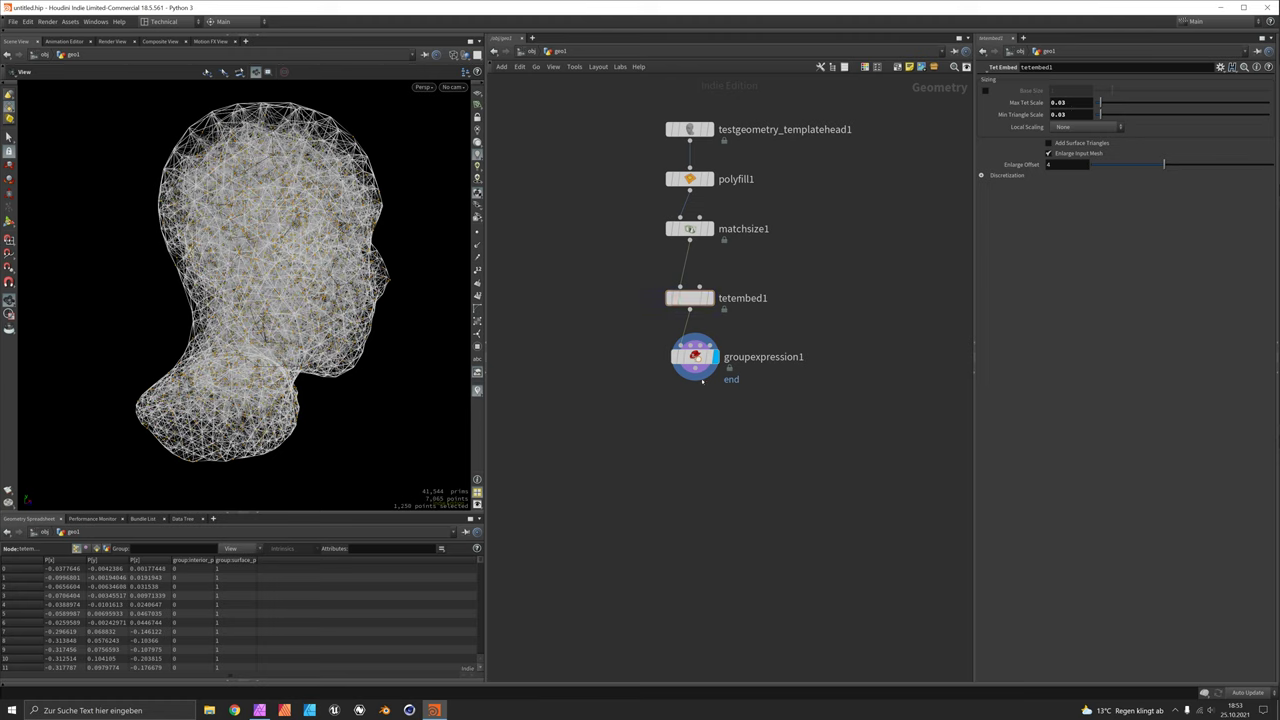
Step: Add a Find Shortest Path node after the Group Expression node
key(Tab)
text(sho)
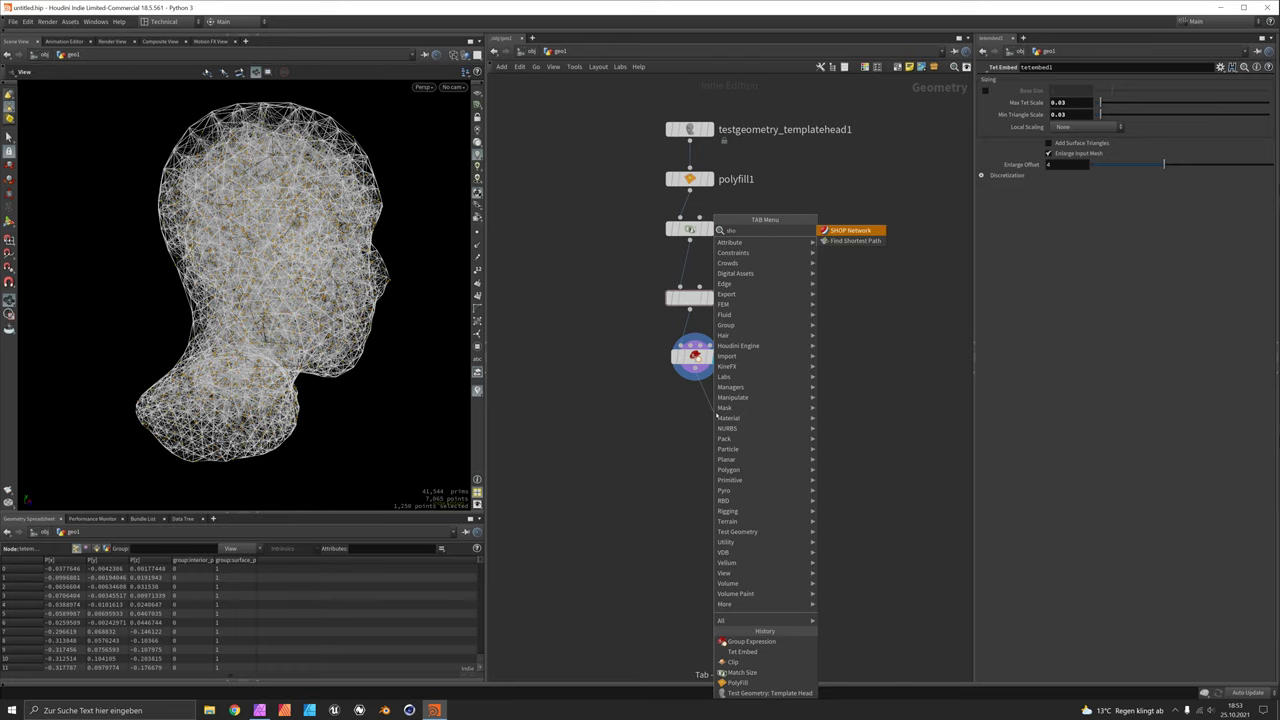
text(rte)
key(Return)
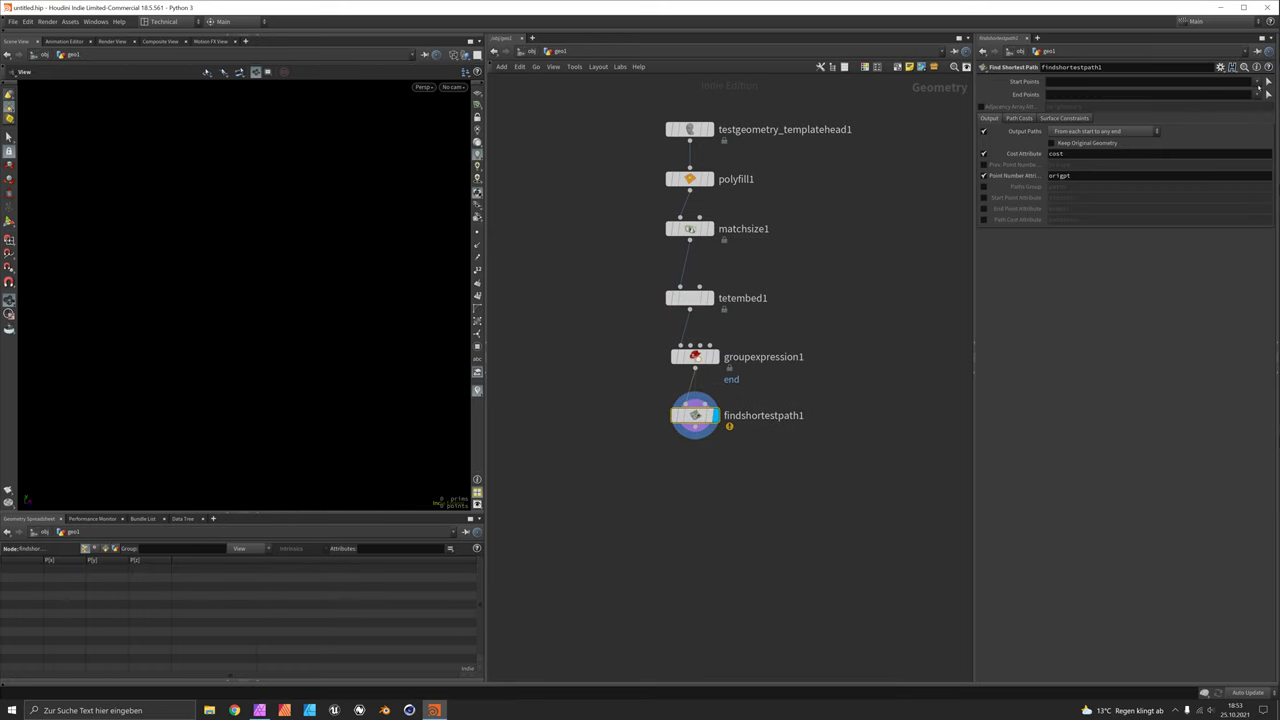
Step: Re-enable the start group in Group Expression, and assign start as Start Points and end as End Points in Find Shortest Path
click(1257, 82)
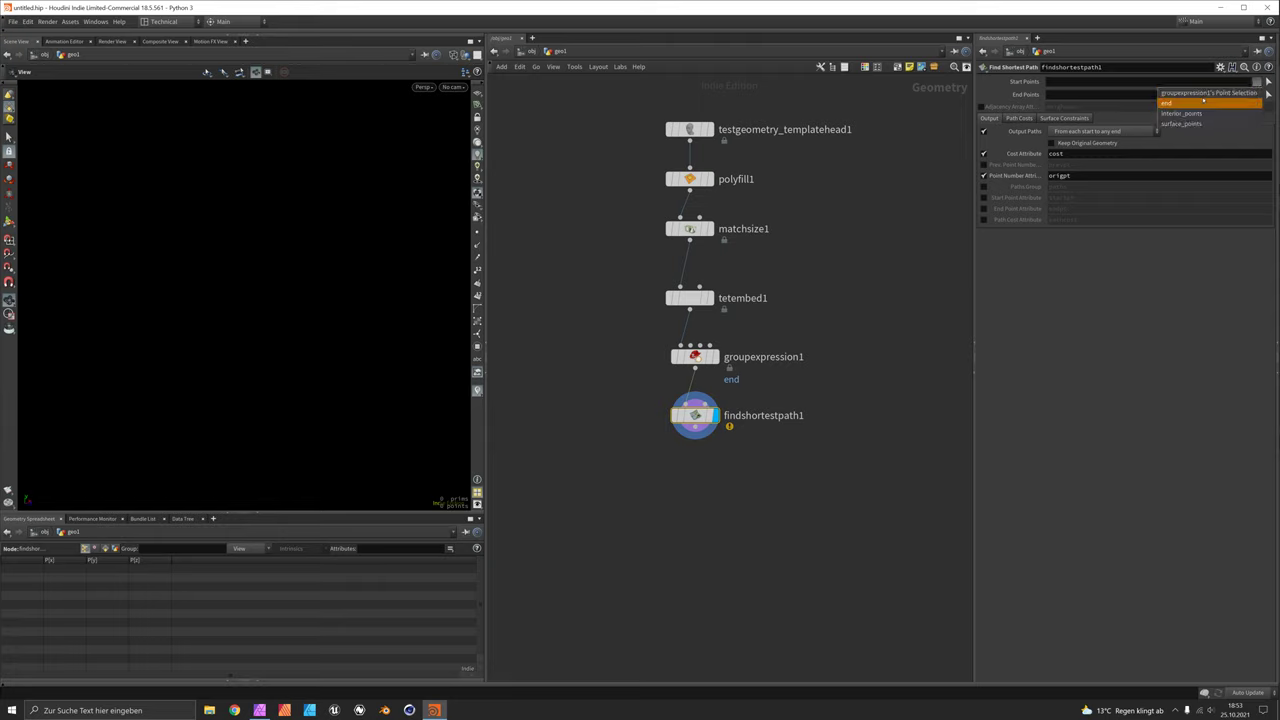
click(694, 357)
click(1007, 159)
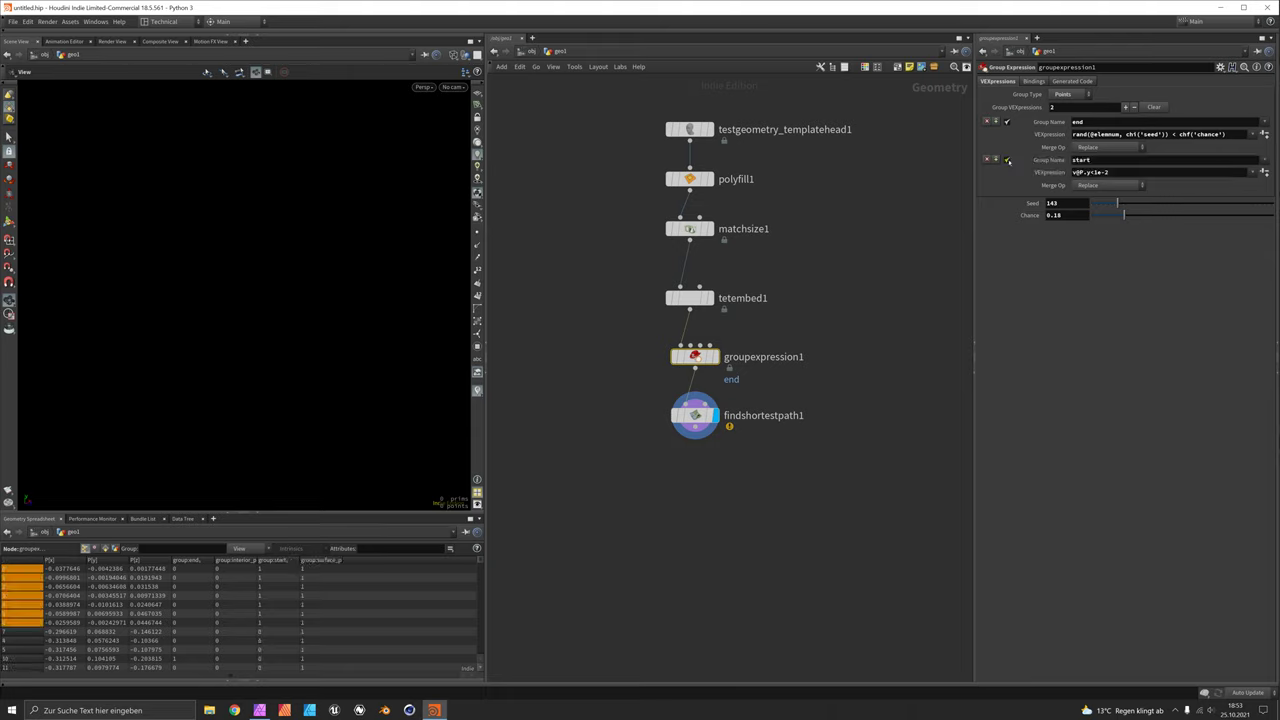
click(708, 416)
click(1257, 84)
click(1160, 120)
click(1257, 95)
click(1170, 106)
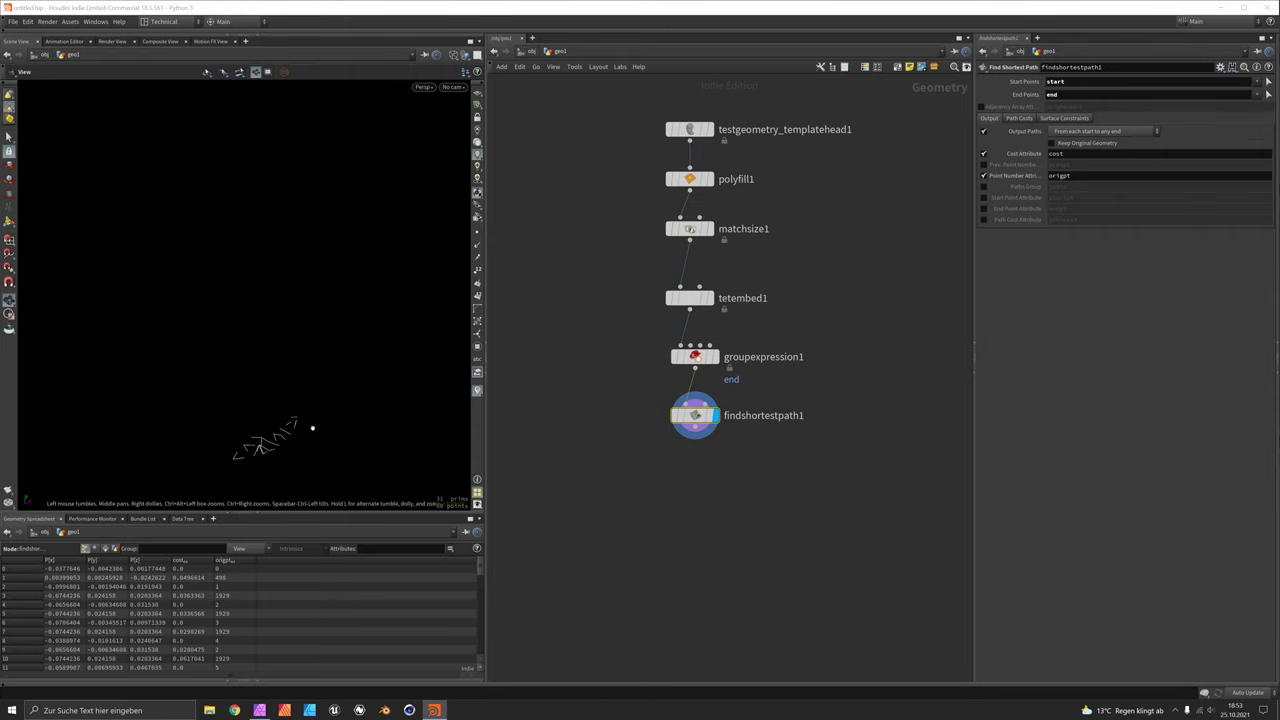
mouse_move(312, 431)
mouse_down()
mouse_move(359, 403)
mouse_move(310, 415)
mouse_move(296, 405)
mouse_move(297, 420)
mouse_up()
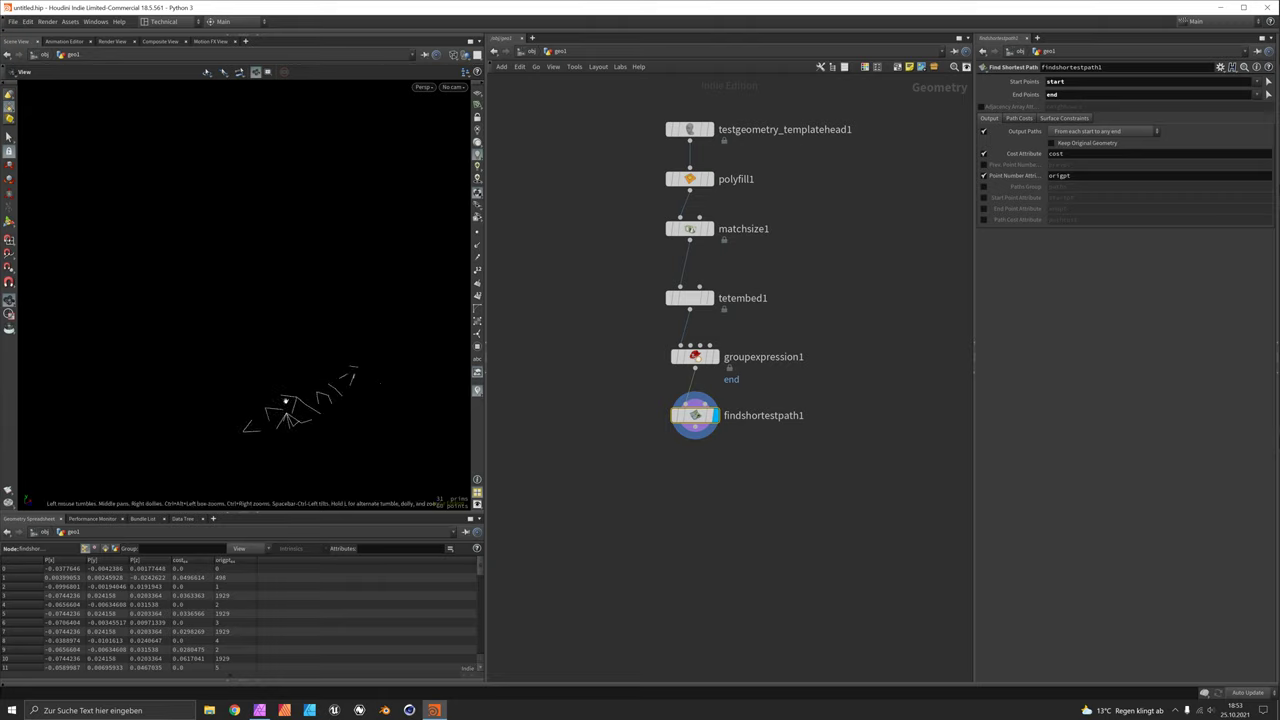
Step: Set the Find Shortest Path node's Output Paths to From any start to each end and inspect the resulting branches
mouse_move(698, 357)
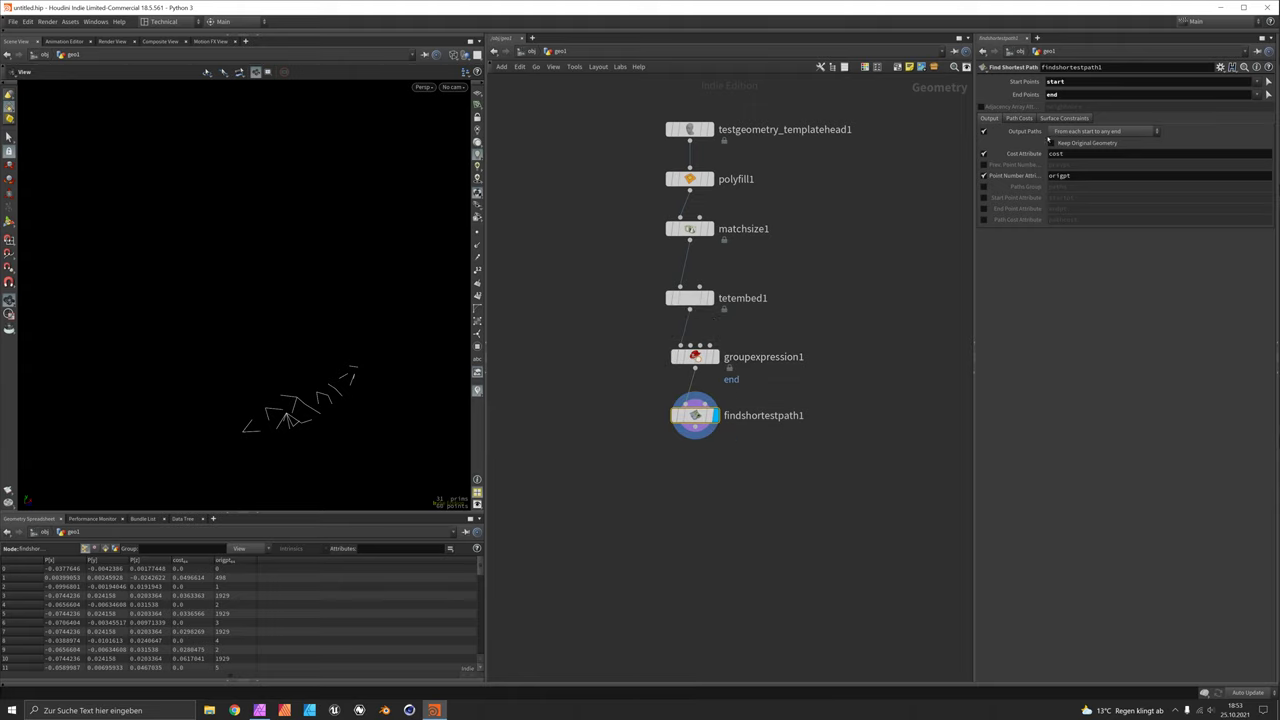
click(1073, 132)
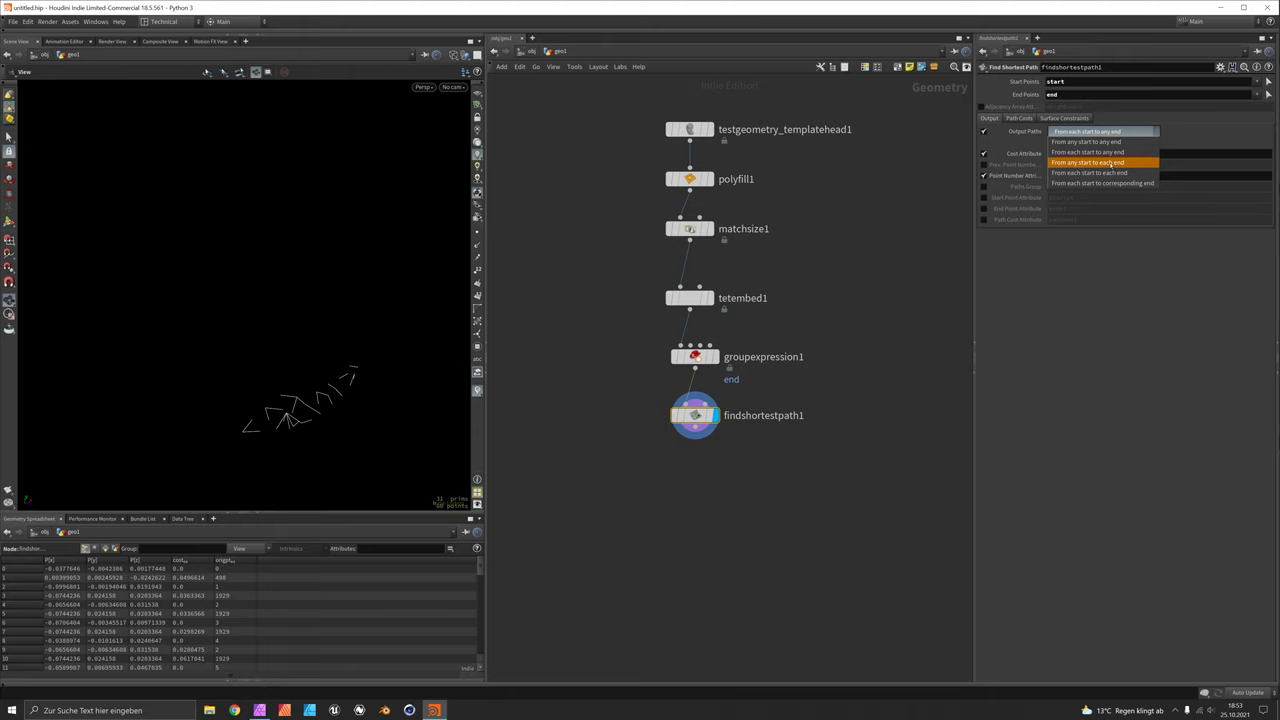
click(1113, 165)
scroll(303, 308, down, 5)
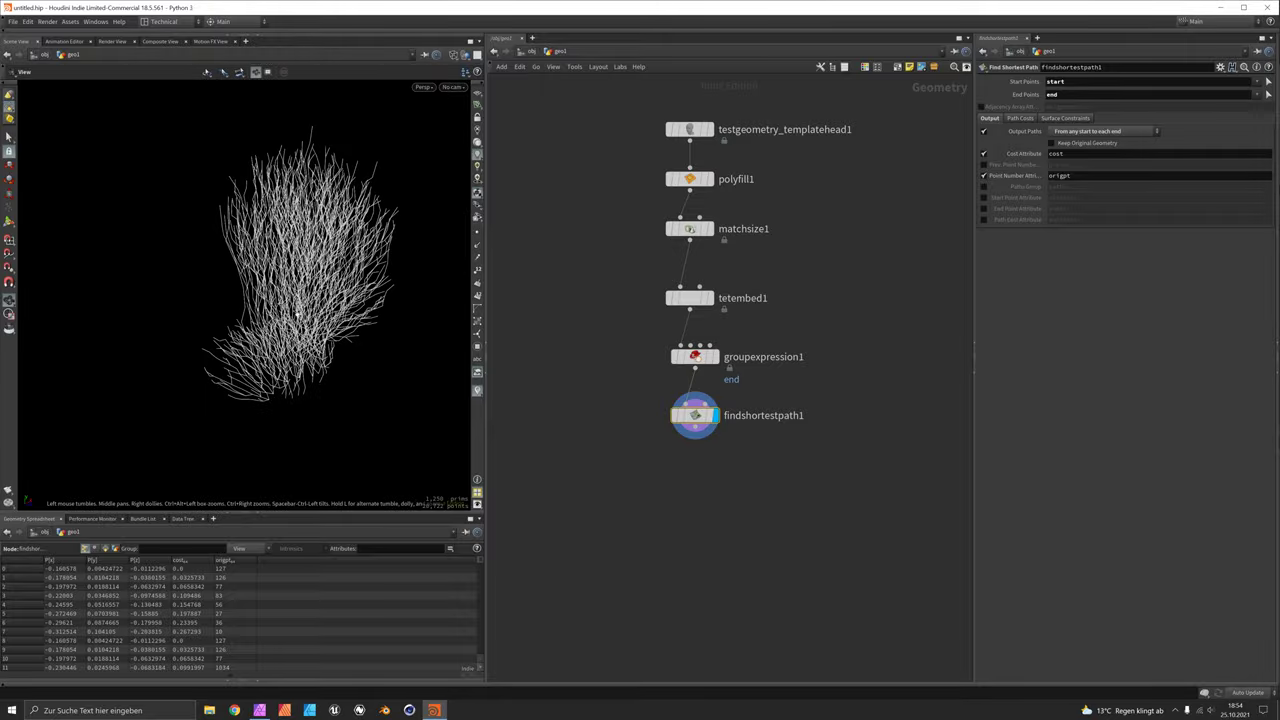
scroll(302, 308, up, 5)
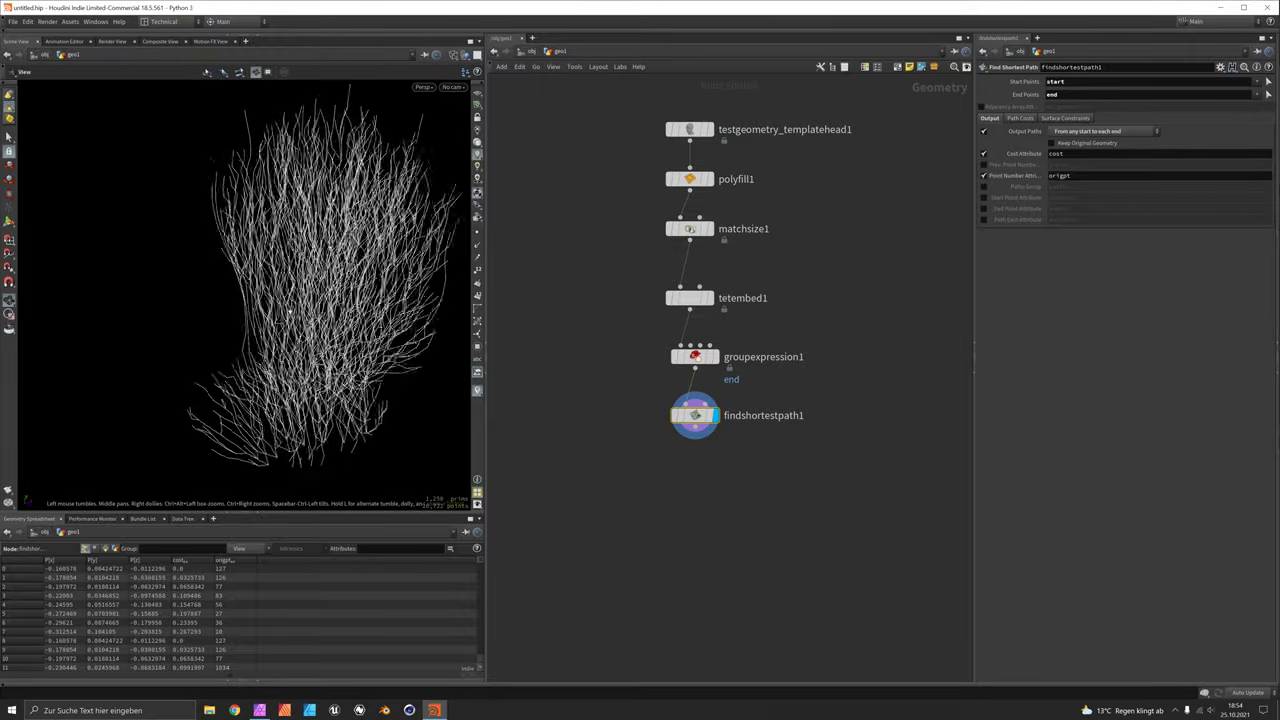
drag(287, 308, 310, 322)
click(477, 234)
drag(391, 171, 340, 268)
scroll(300, 255, down, 3)
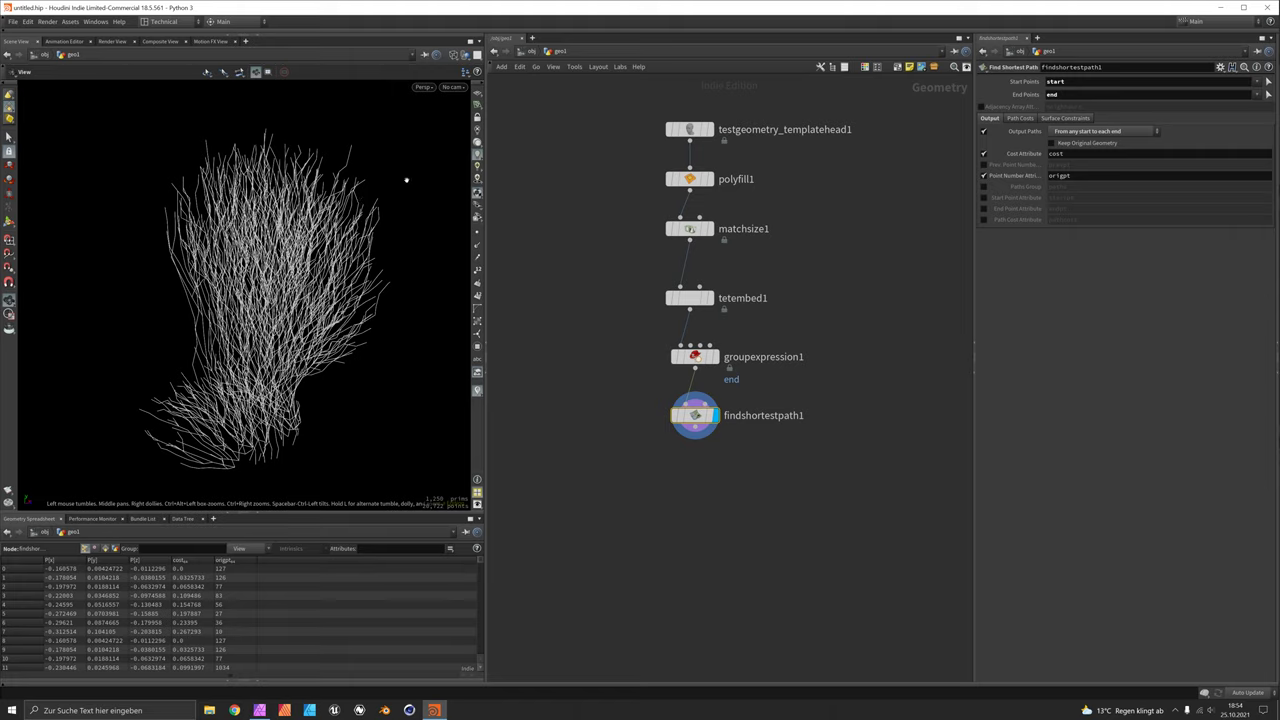
Step: Add a Resample node after Find Shortest Path and set its segment Length to 0.01
key(Tab)
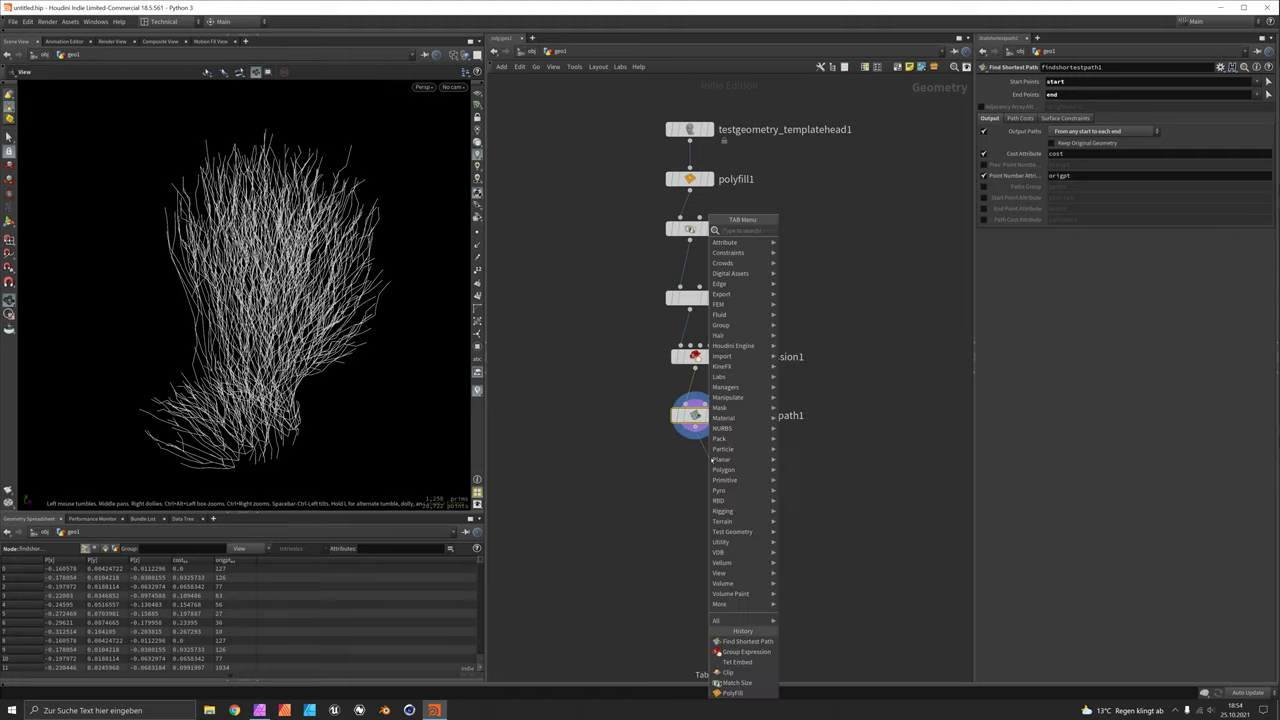
text(resample)
key(Return)
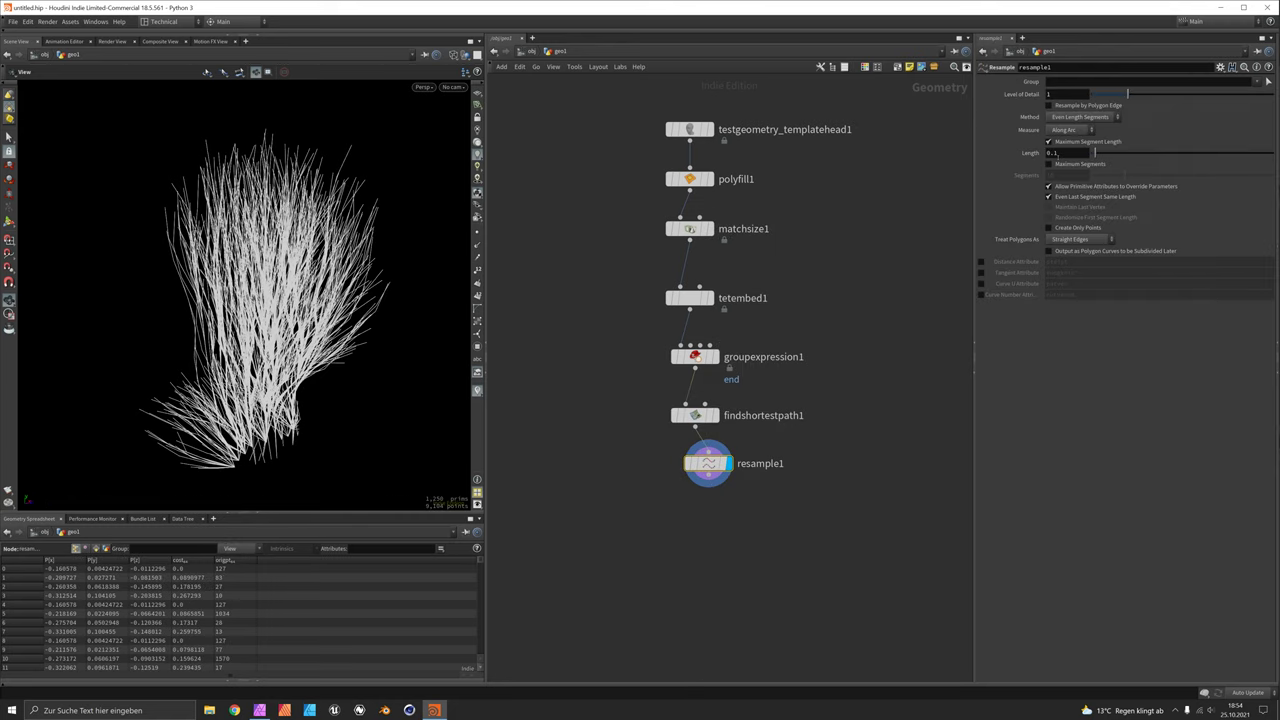
click(1053, 152)
text(0)
key(Return)
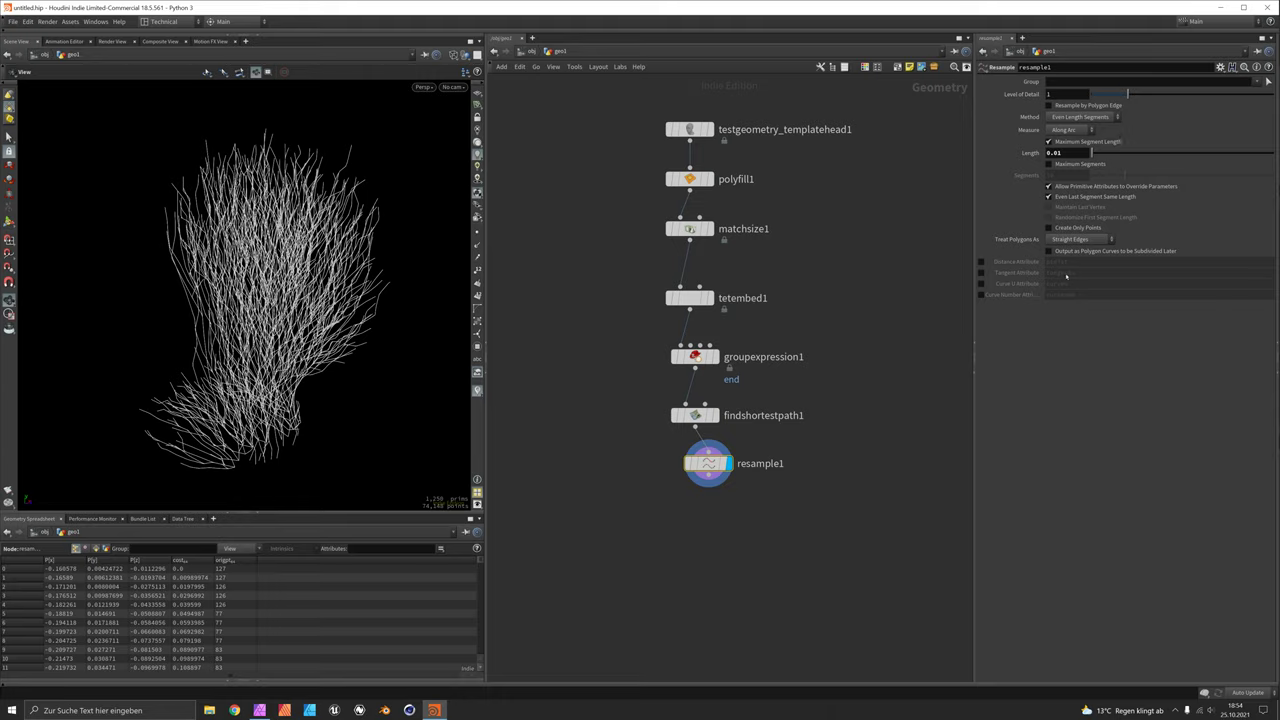
Step: Set the Resample node to treat polygons as Subdivision Curves and inspect the smoothed branches
click(1078, 239)
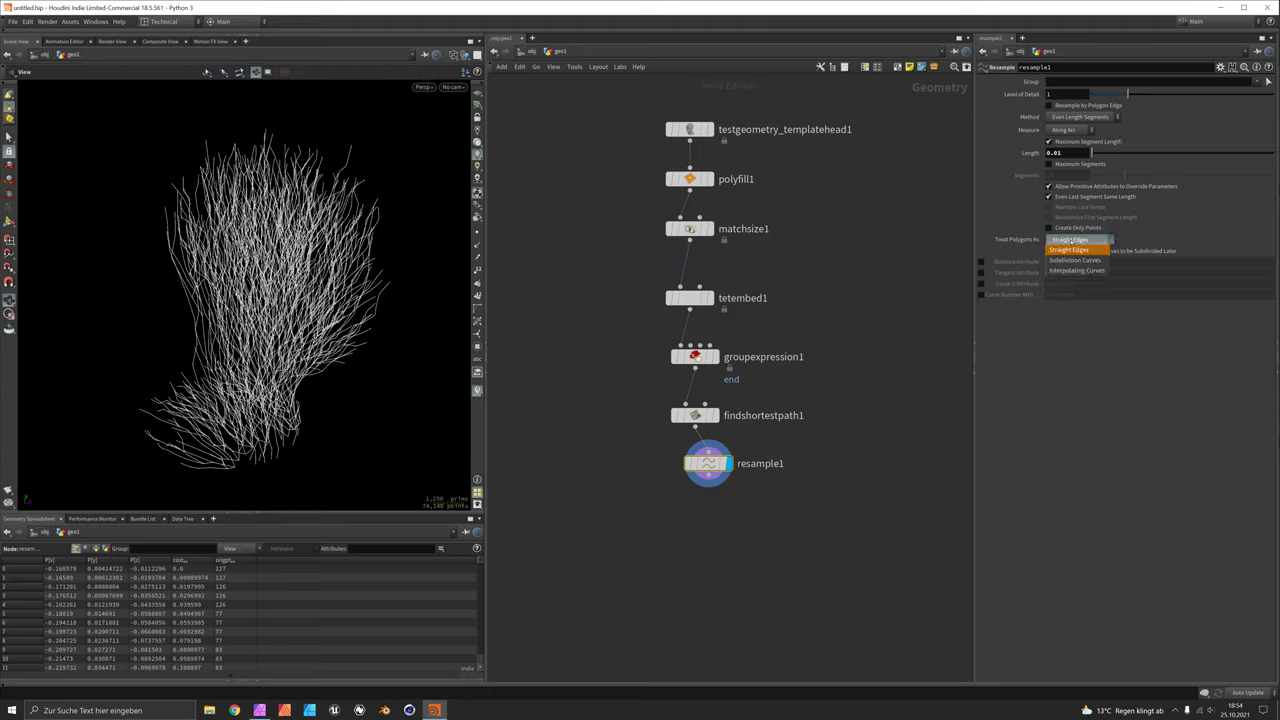
click(1088, 260)
drag(300, 300, 305, 203)
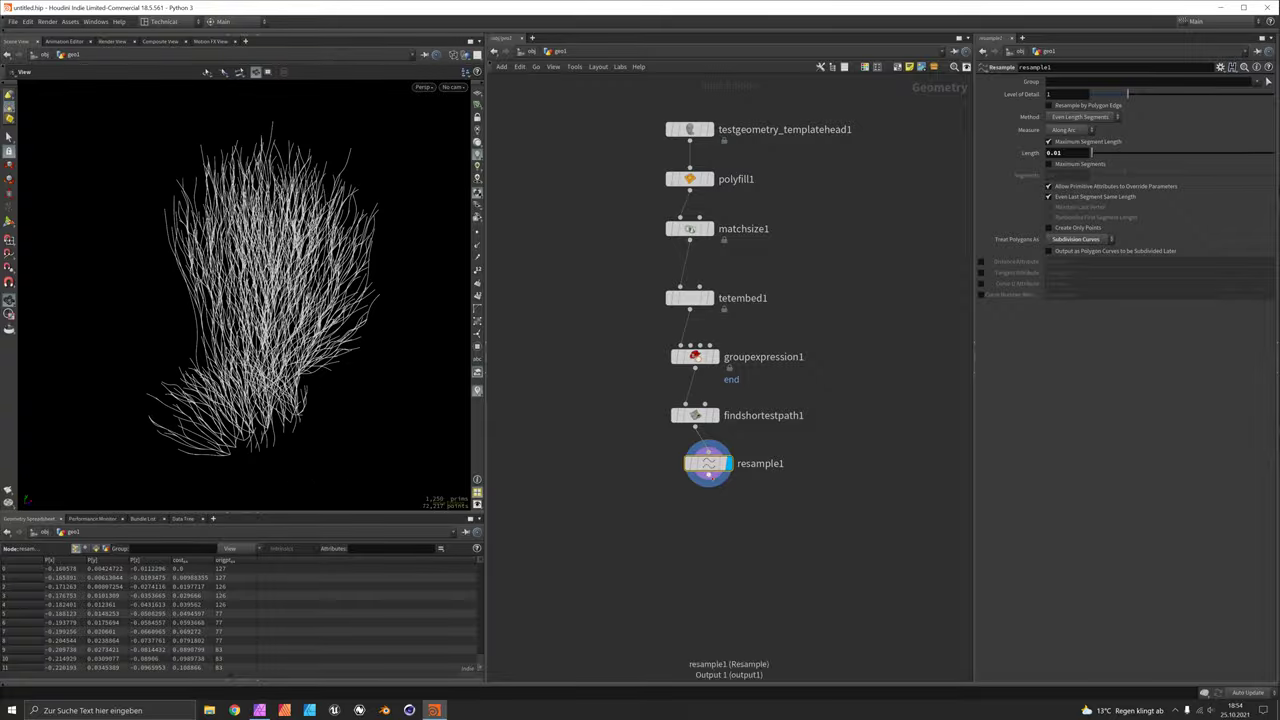
Step: Add and display an Exploded View node after Resample, with Uniform Scale at about 0.32
key(Tab)
text(explo)
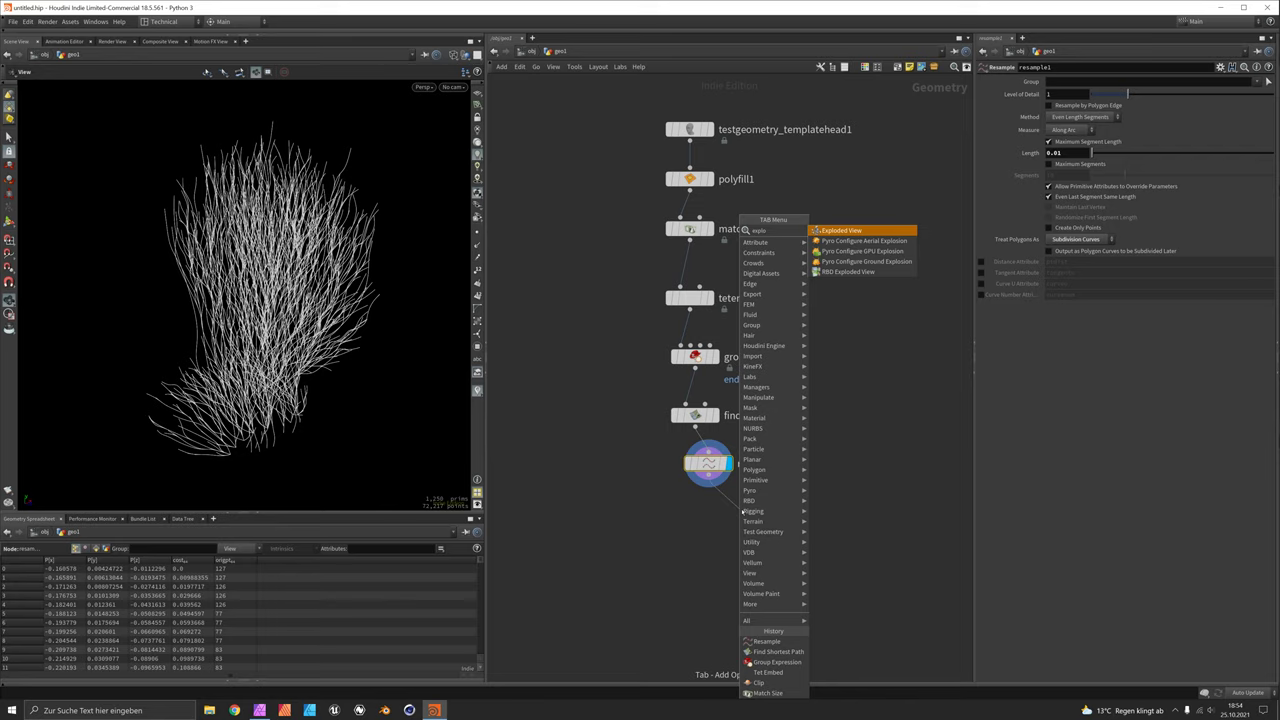
key(Return)
click(738, 511)
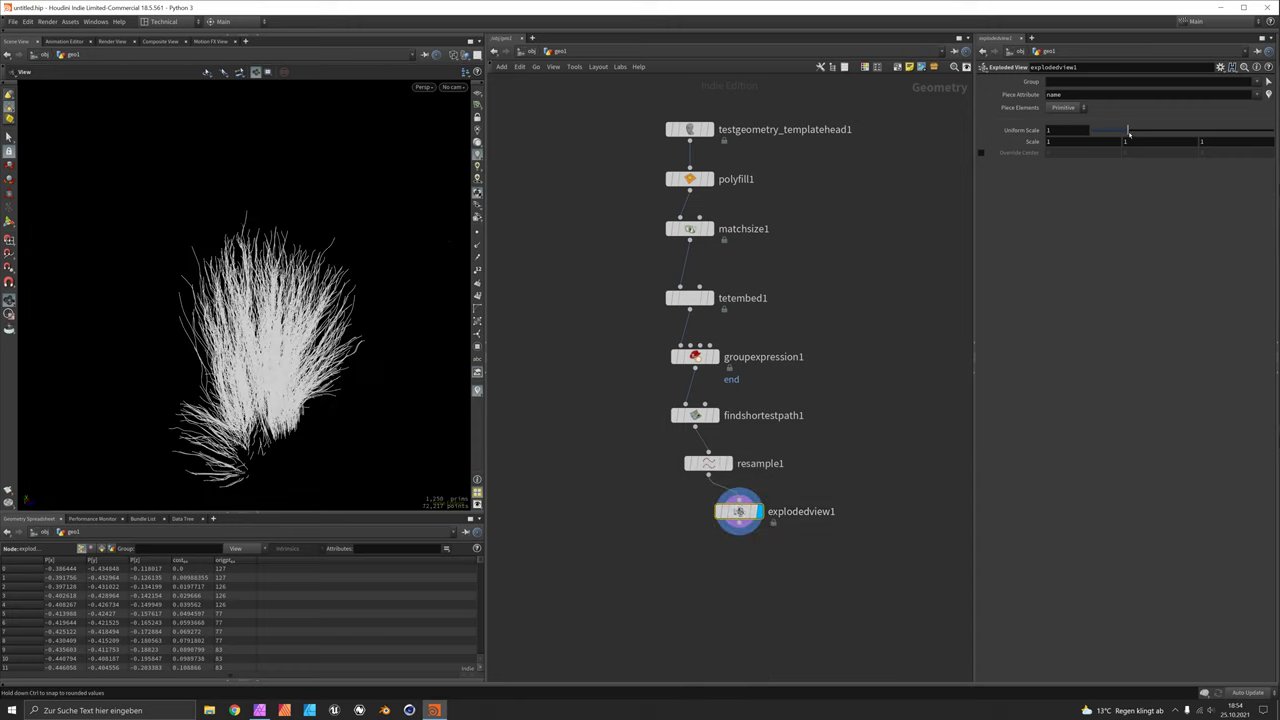
mouse_move(1127, 130)
mouse_down()
mouse_move(1092, 130)
mouse_move(1106, 130)
mouse_up()
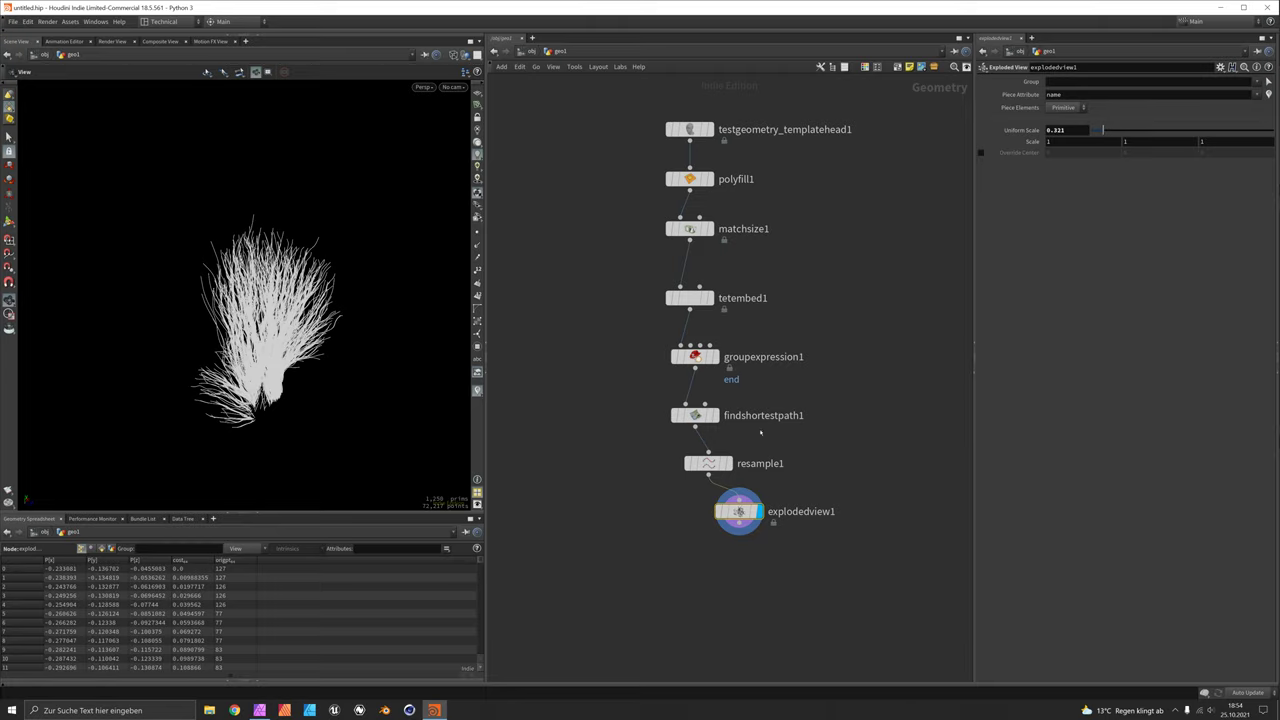
Step: Bypass Resample, compare the strands at Exploded View Uniform Scale 0 and 0.138, and re-enable Resample
click(682, 437)
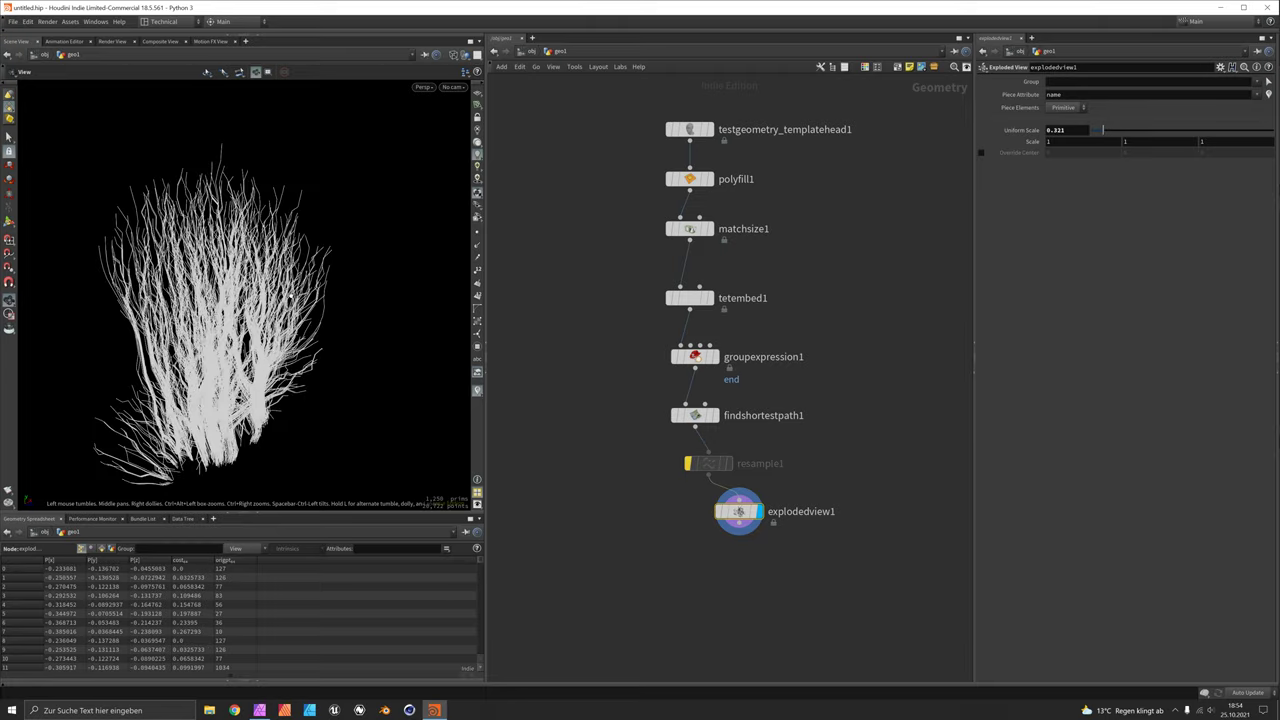
drag(1103, 130, 1097, 132)
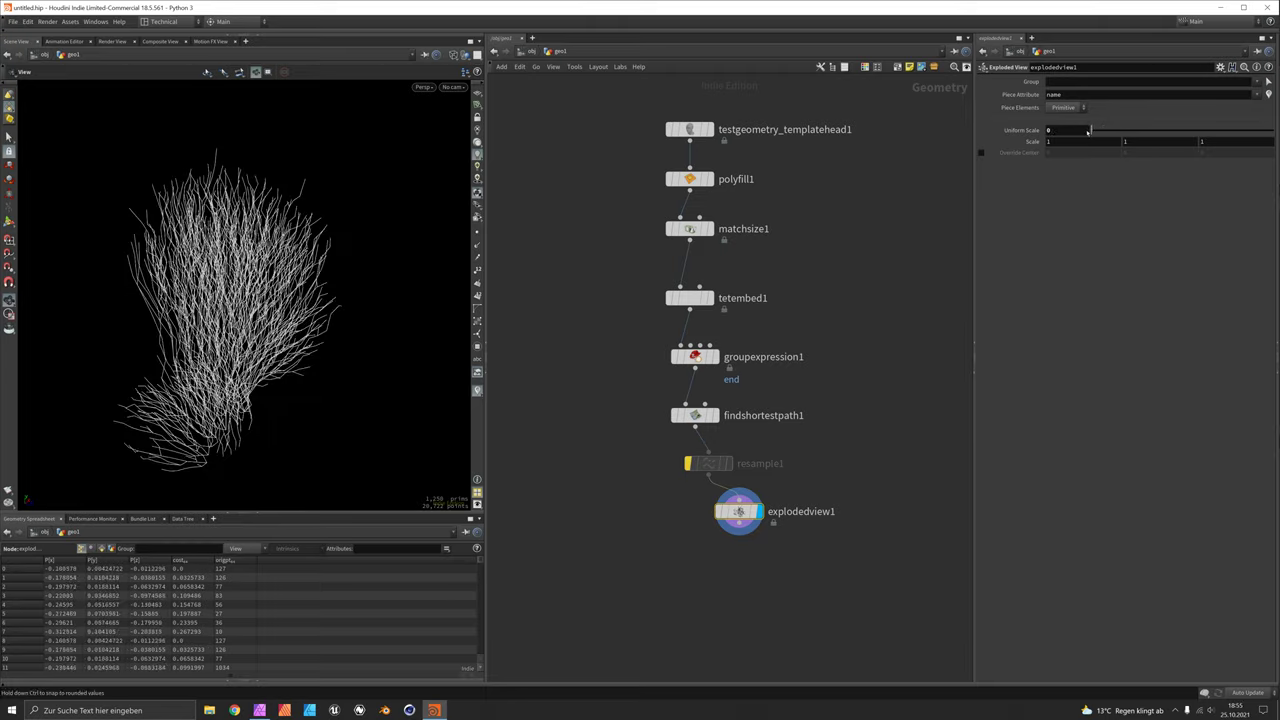
drag(1089, 130, 1096, 130)
mouse_move(692, 464)
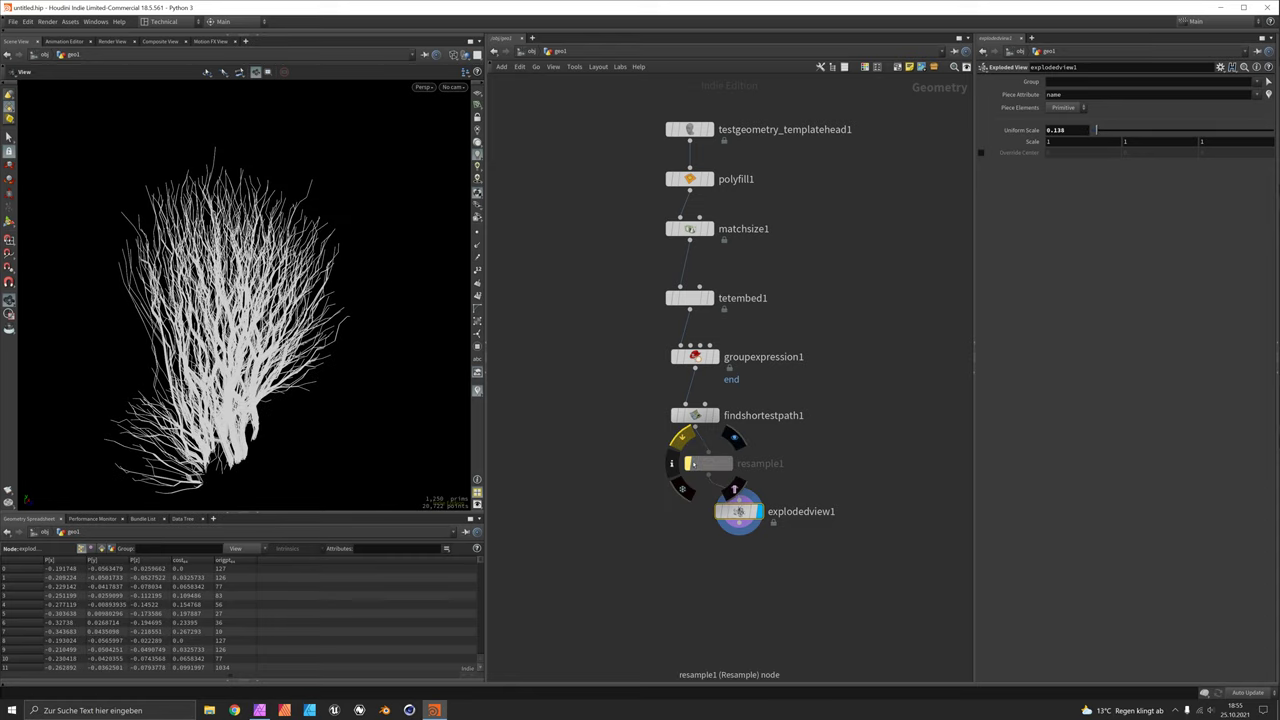
click(682, 438)
Step: Make room below Find Shortest Path, then insert a Fuse node between it and Resample and display its result
drag(738, 512, 708, 555)
drag(716, 464, 703, 496)
key(Tab)
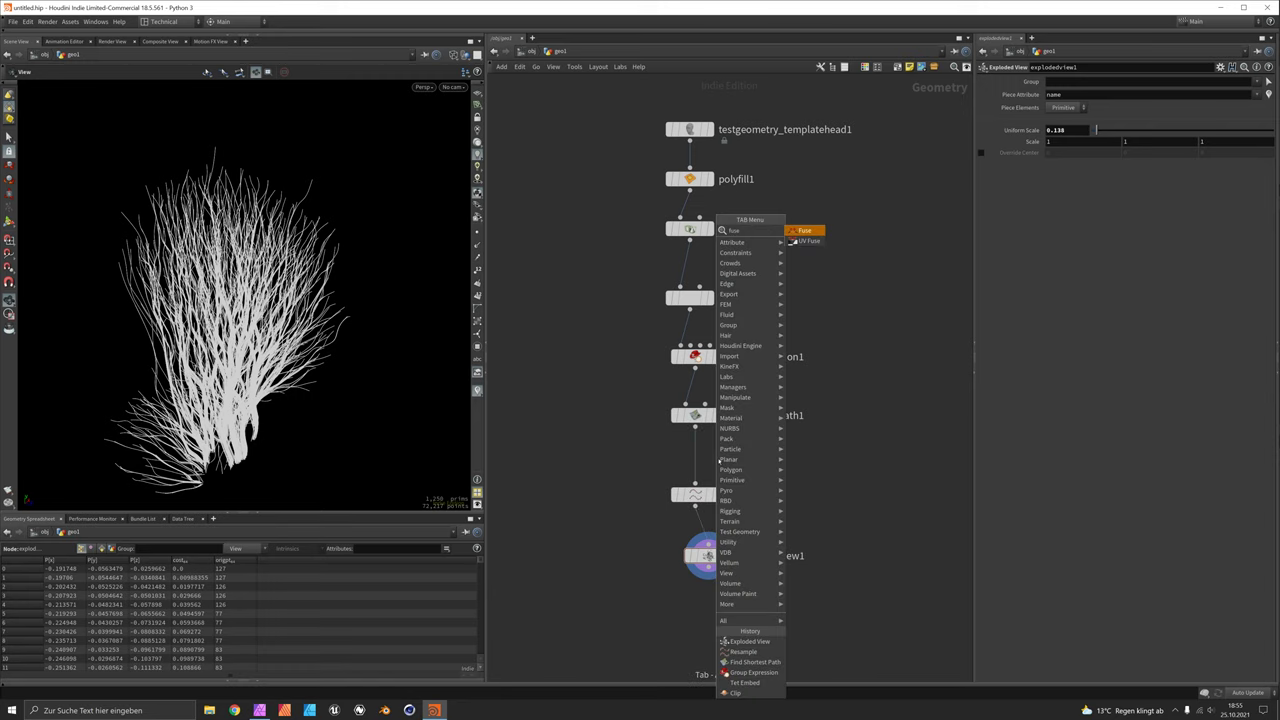
key(Escape)
key(Tab)
text(fuse)
key(Return)
click(718, 462)
click(720, 437)
middle_drag(636, 503, 624, 391)
drag(624, 391, 742, 540)
Step: Insert a PolyPath node between Fuse and Resample and display its result
drag(683, 400, 683, 448)
key(Tab)
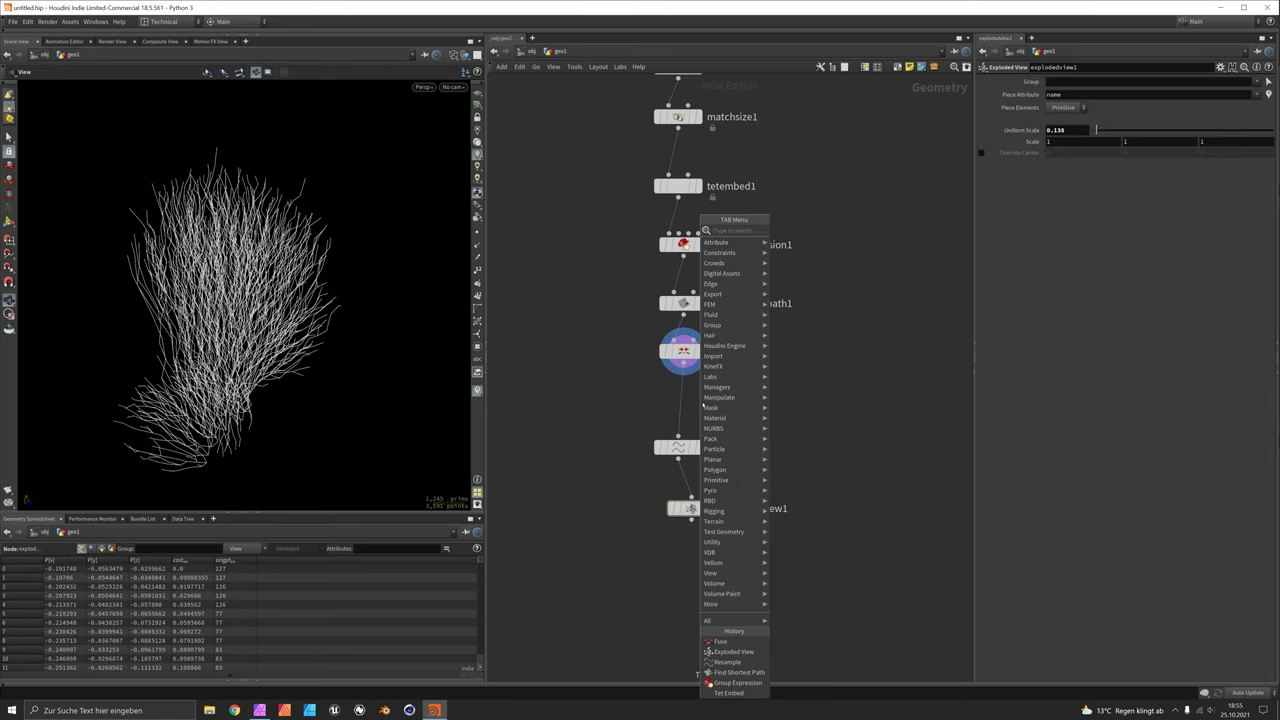
text(polypath)
key(Return)
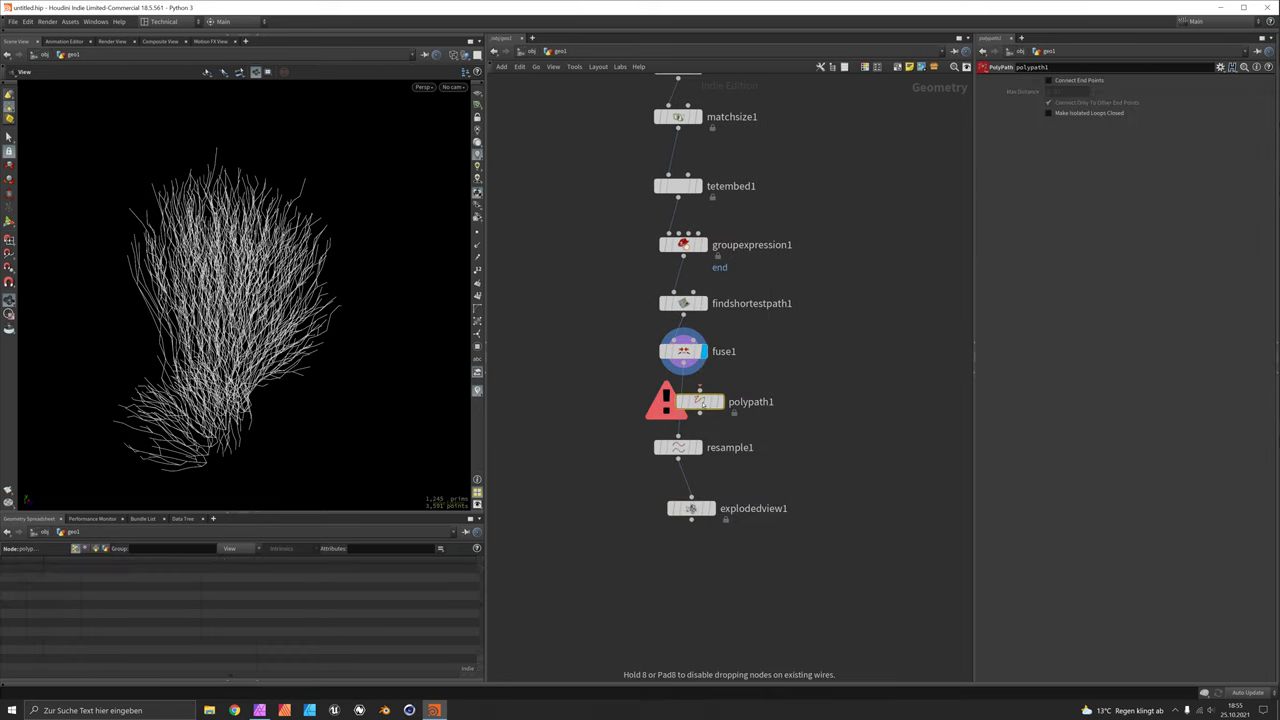
click(700, 401)
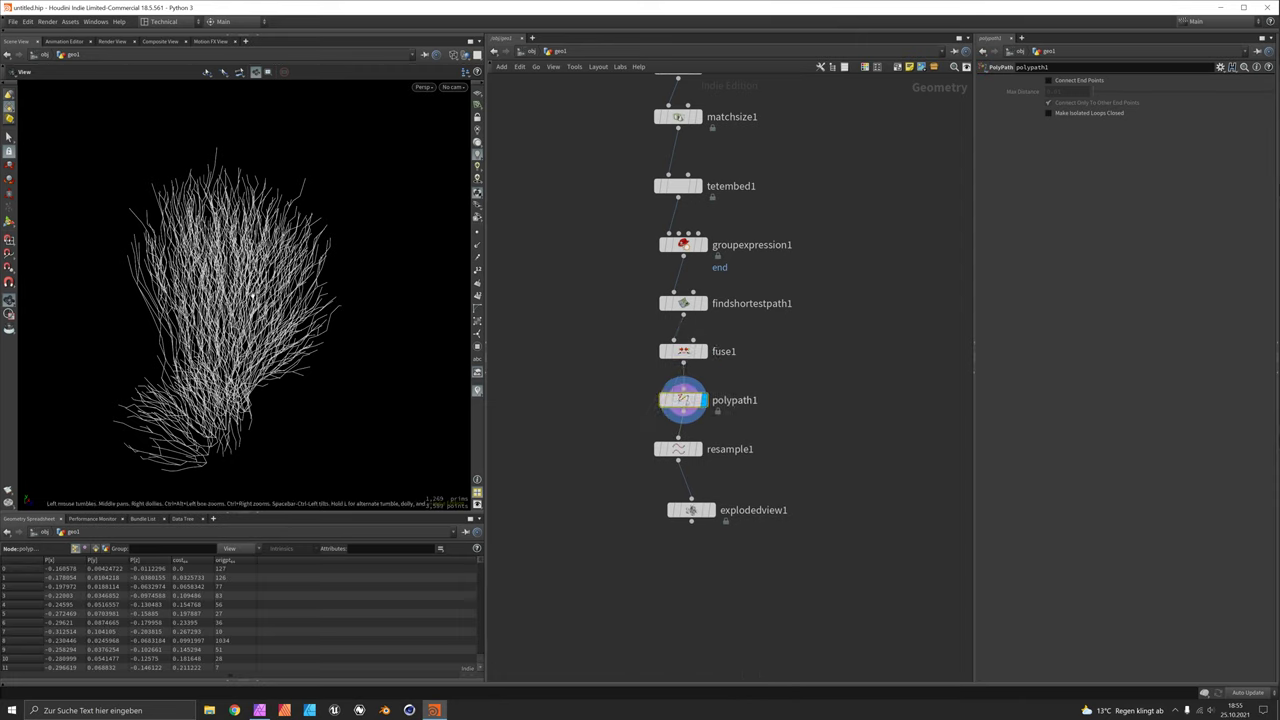
click(702, 400)
Step: Display the Exploded View node, set its Uniform Scale to 0 and inspect the branches up close
click(710, 510)
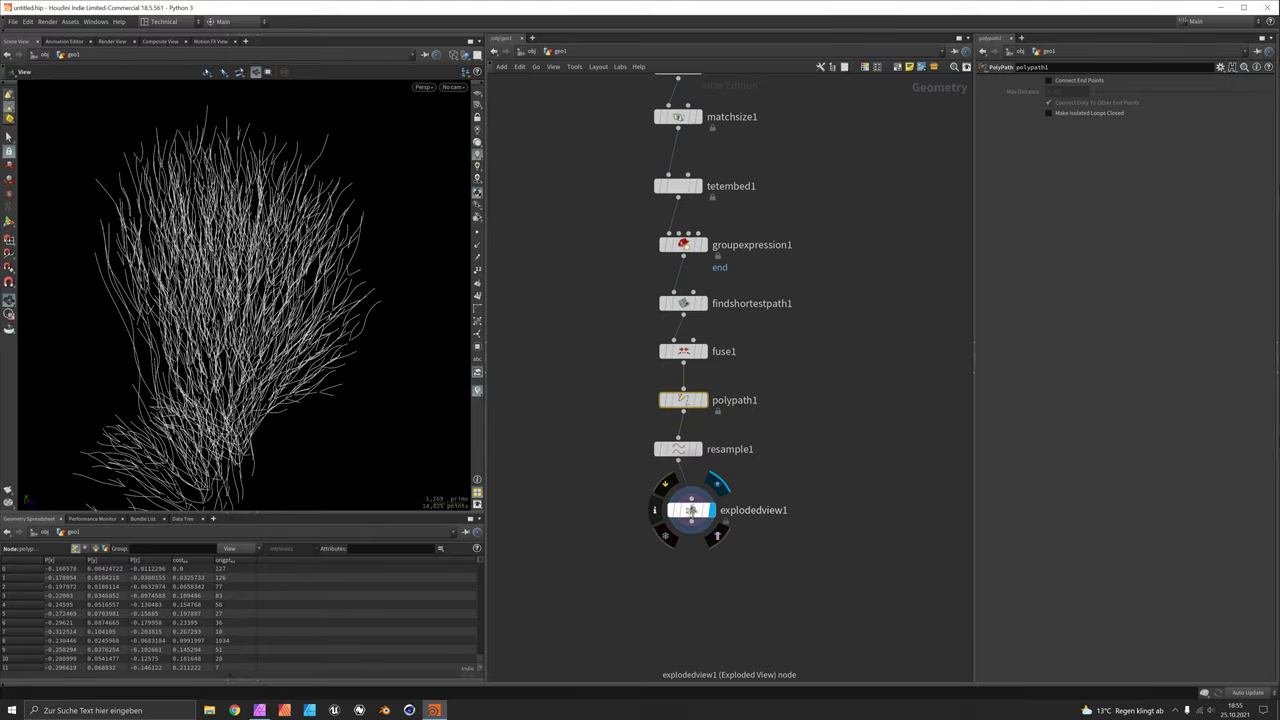
click(690, 510)
drag(1097, 130, 1082, 128)
mouse_move(340, 262)
mouse_down()
mouse_move(383, 254)
mouse_move(335, 267)
mouse_up()
scroll(345, 264, up, 10)
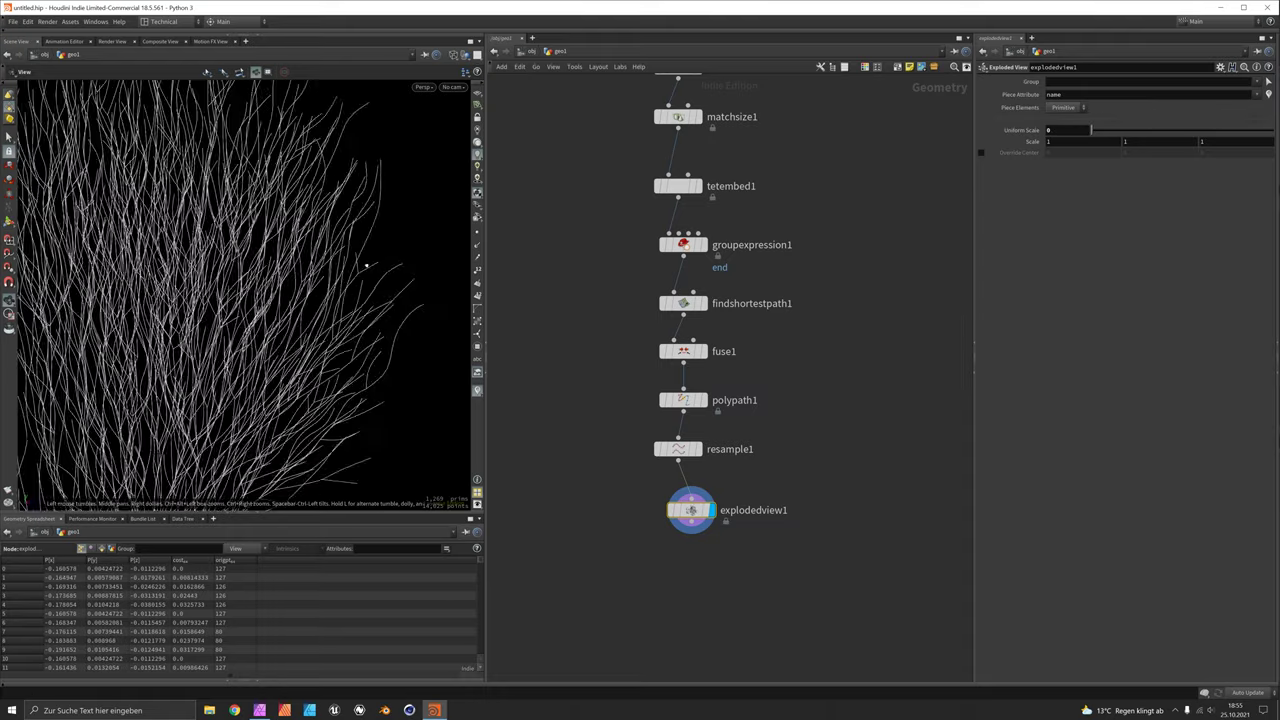
Step: Bypass the Fuse and PolyPath nodes to compare the curves, and re-enable both
click(652, 428)
click(663, 352)
click(663, 352)
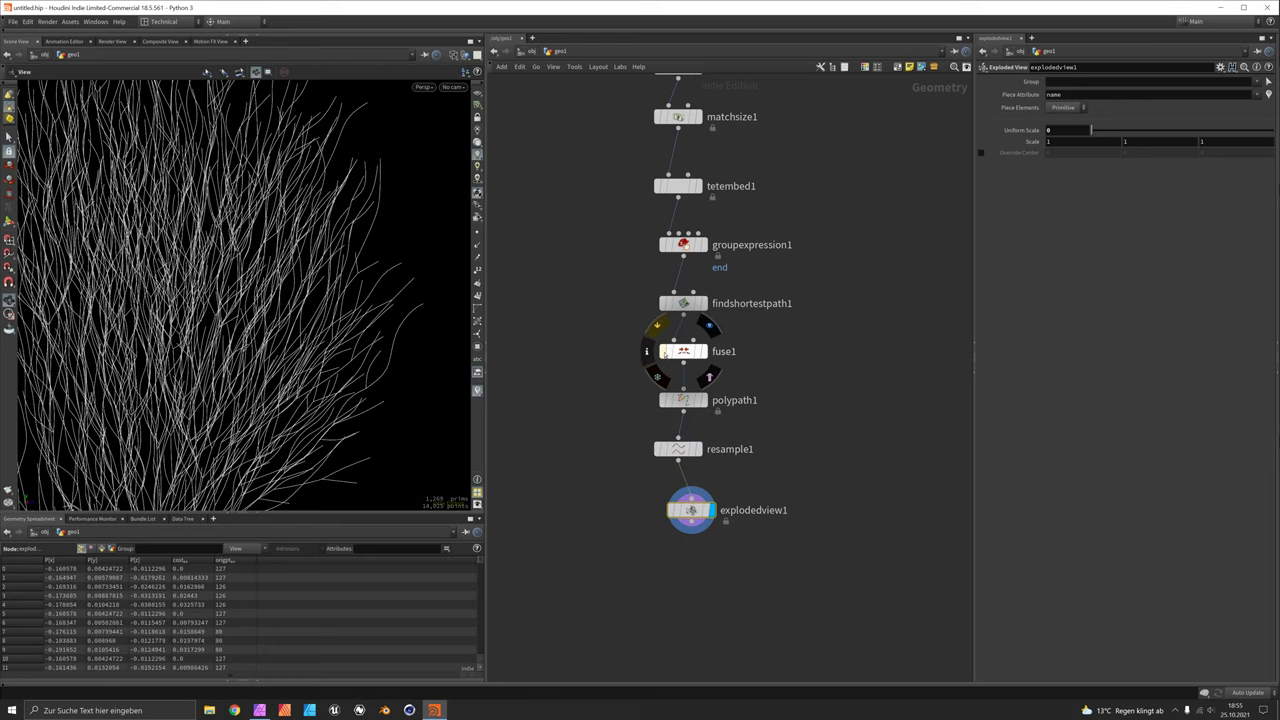
click(663, 400)
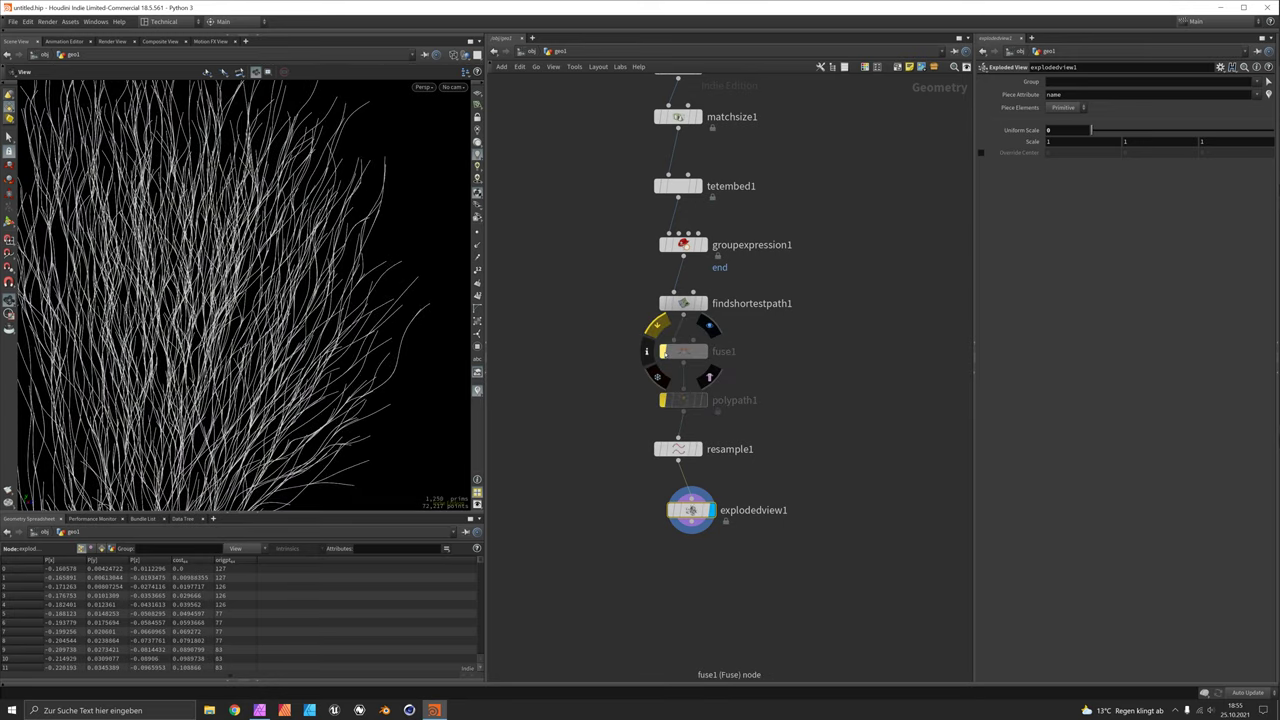
click(663, 400)
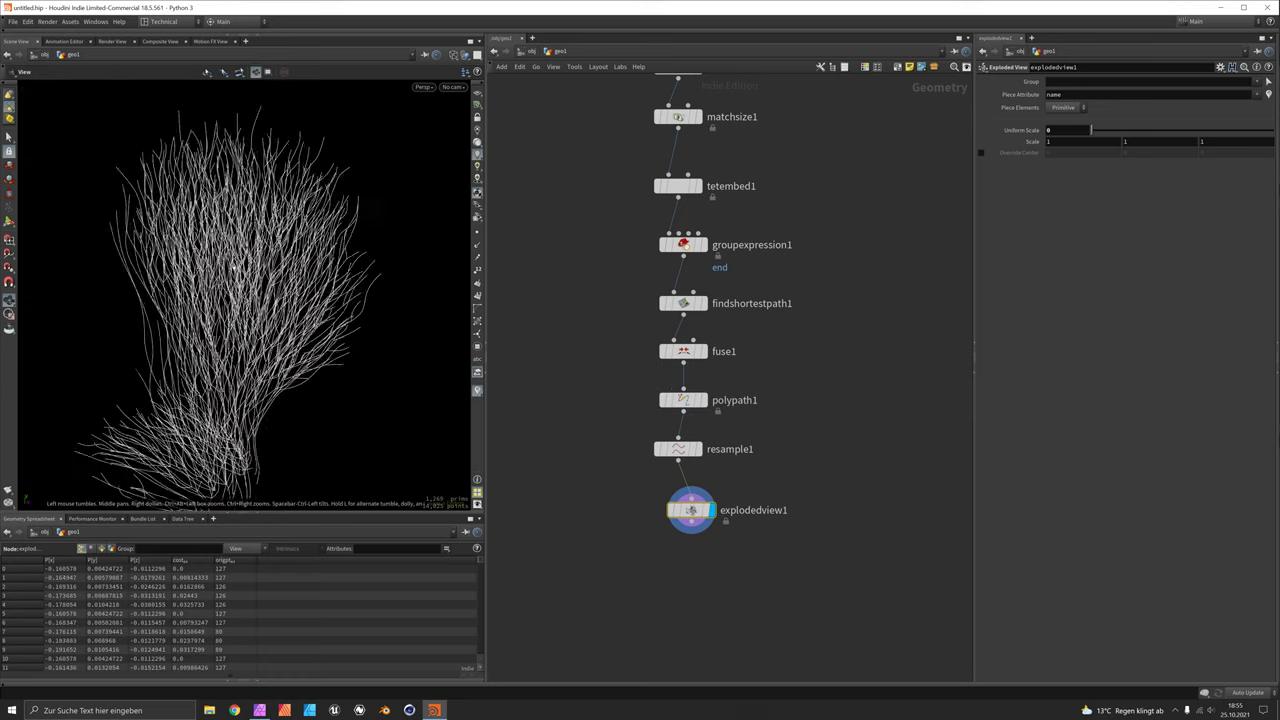
Step: Lay out all nodes in the network neatly and check the whole branching structure
key(l)
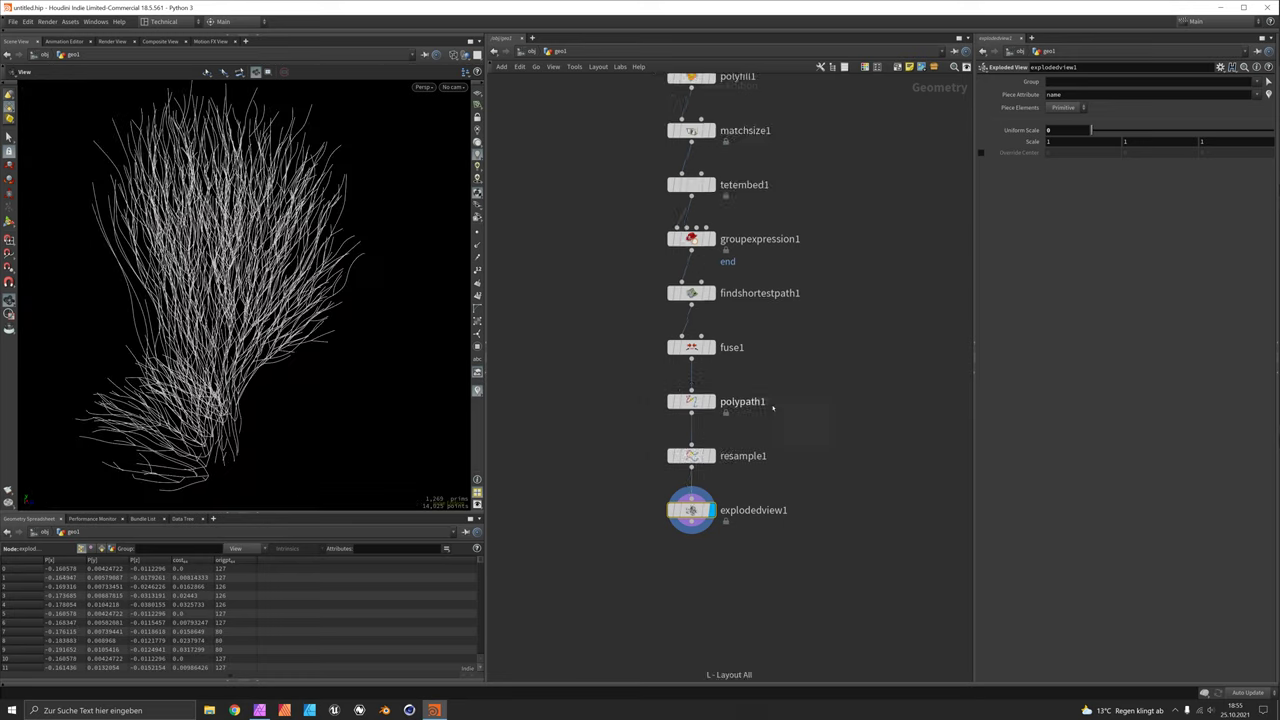
drag(374, 277, 209, 306)
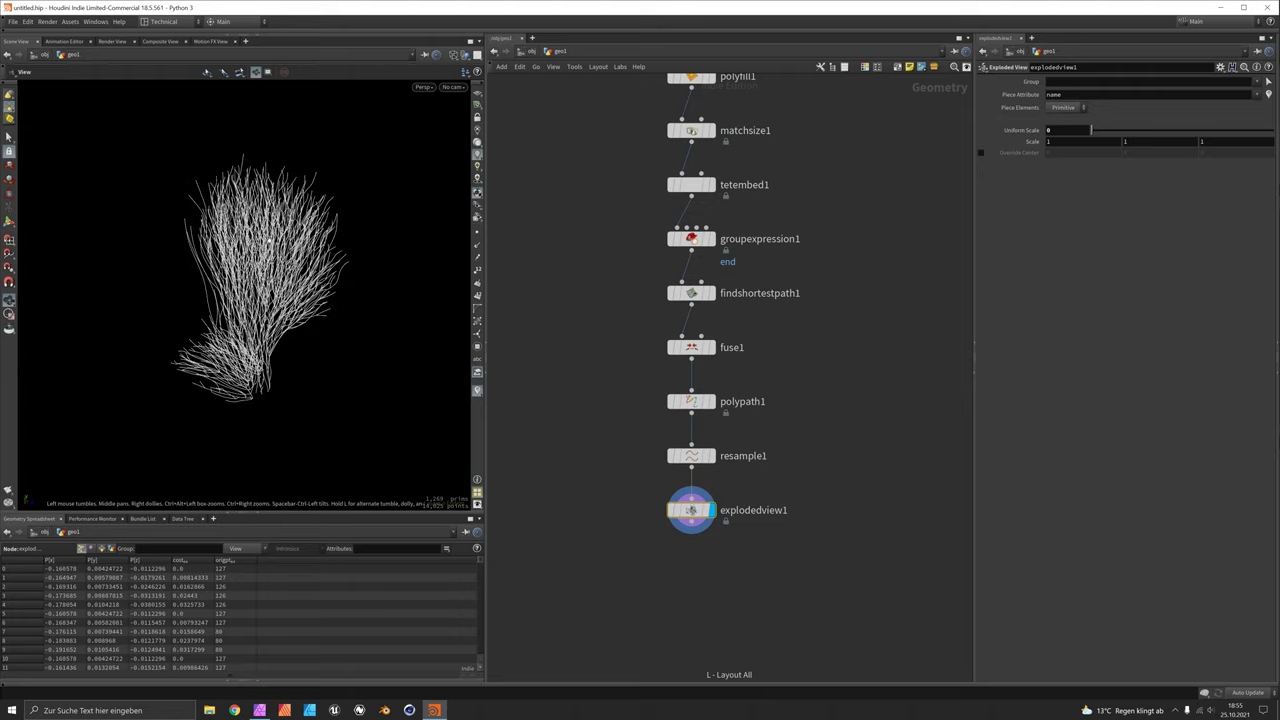
middle_drag(715, 177, 664, 263)
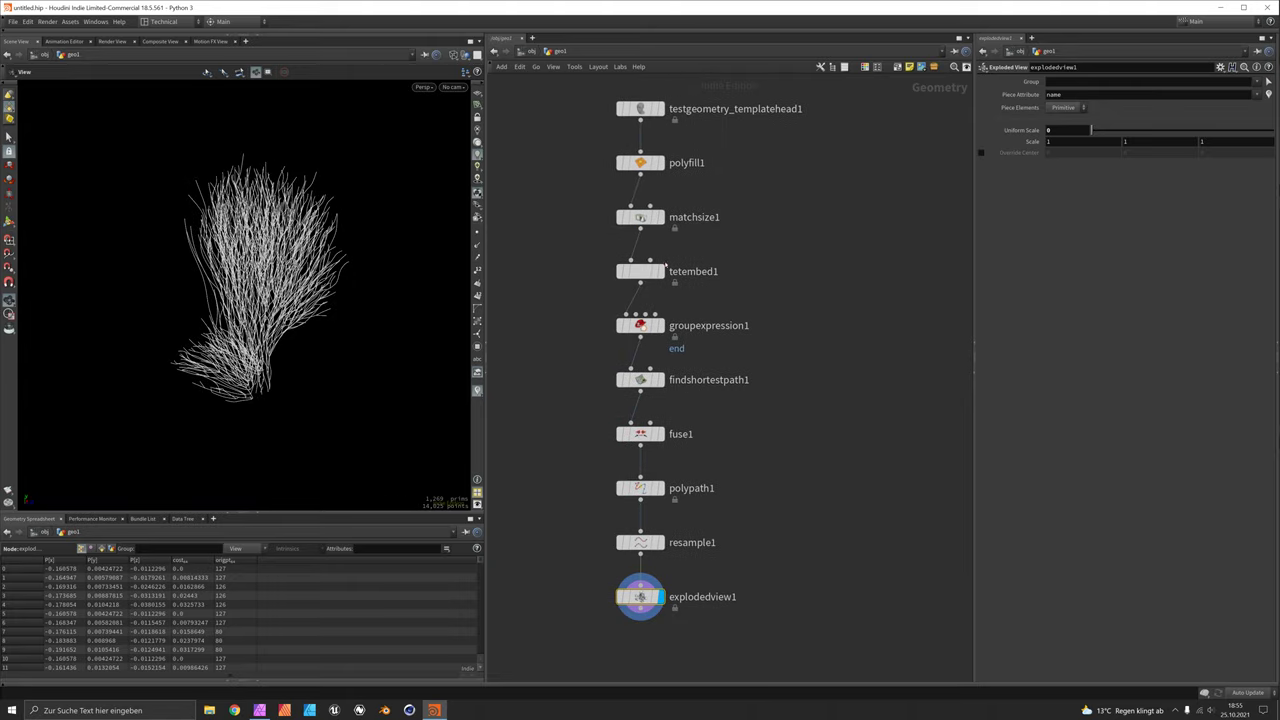
Step: Display the Tet Embed node and open a gap between it and Group Expression in the network
click(657, 271)
click(640, 271)
middle_drag(777, 270, 763, 298)
drag(579, 129, 642, 221)
middle_drag(670, 288, 661, 318)
click(661, 318)
Step: Add a Line node beside Tet Embed and display it
key(Tab)
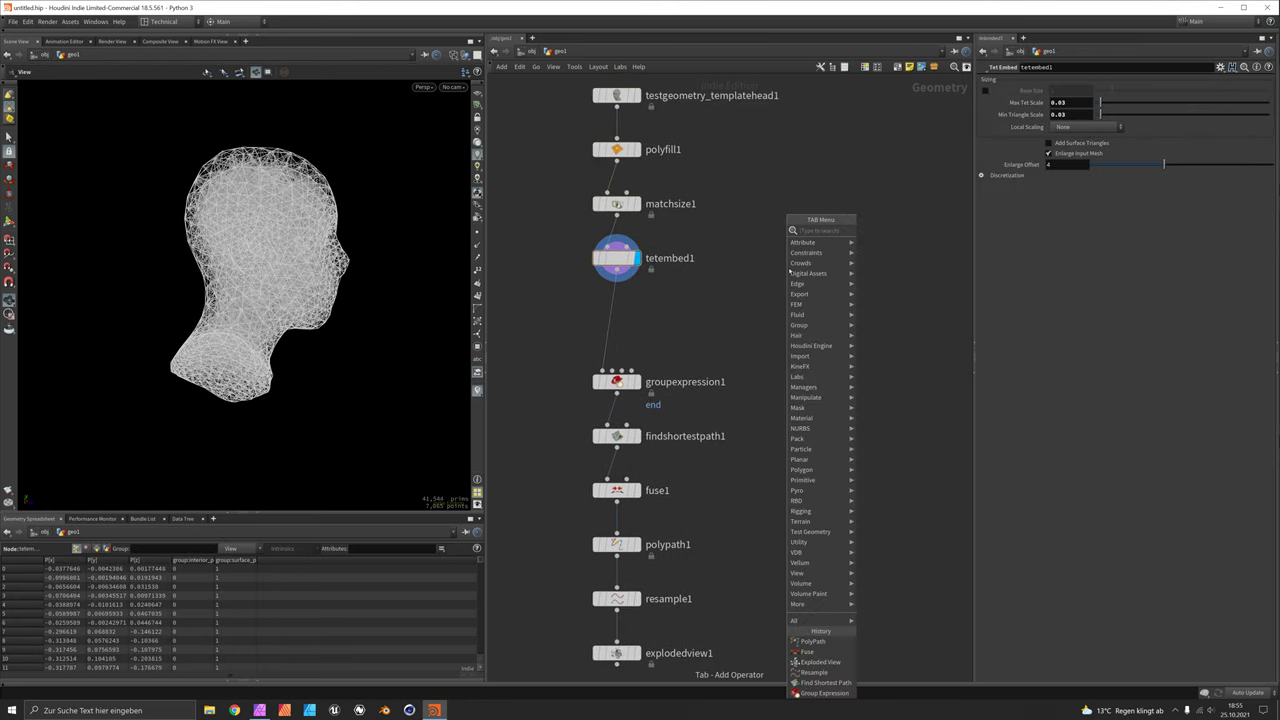
text(li)
key(Return)
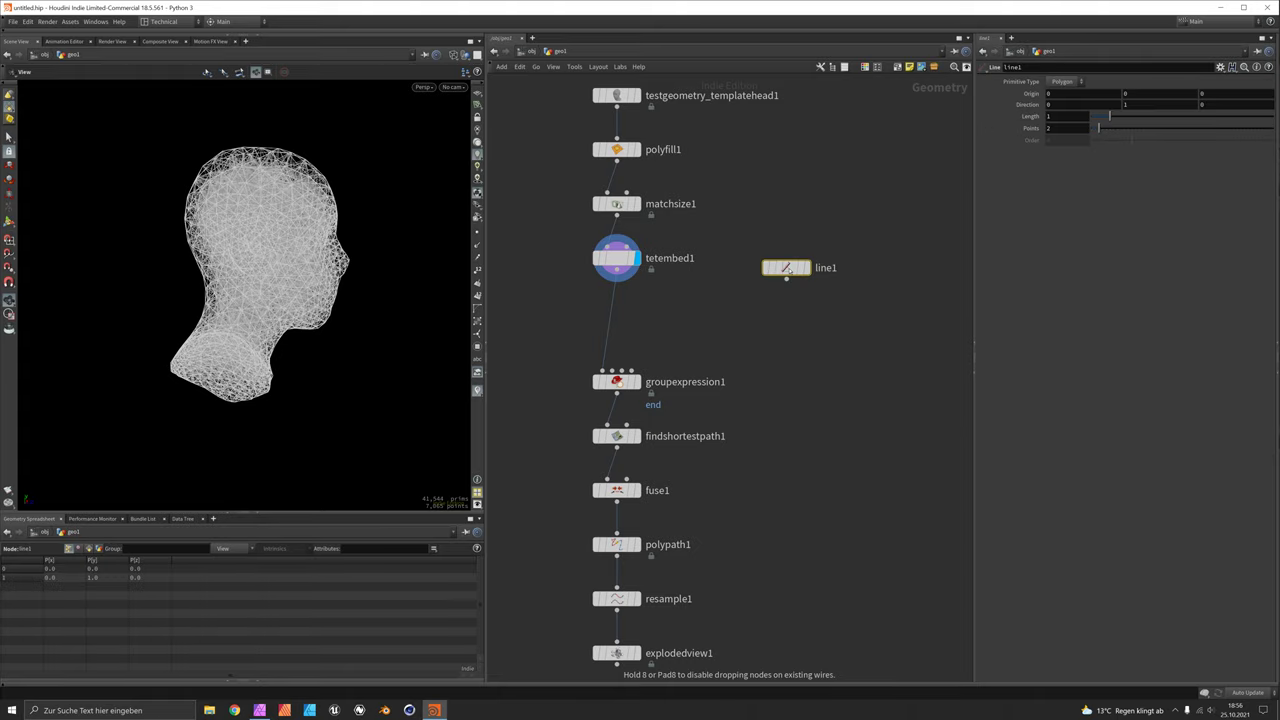
click(795, 262)
click(811, 258)
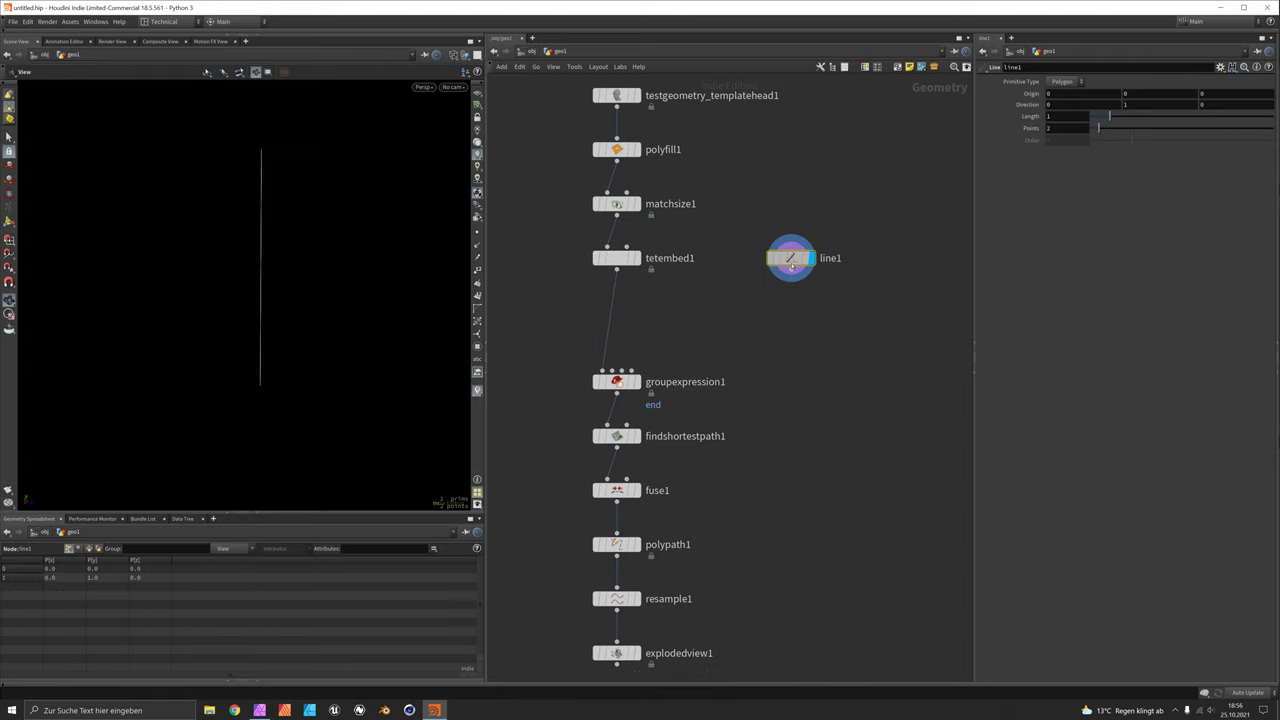
Step: Set the line's Direction to 0, 0, 1 and its Origin Z to -1
click(1152, 106)
text(0)
key(Tab)
text(1)
key(Return)
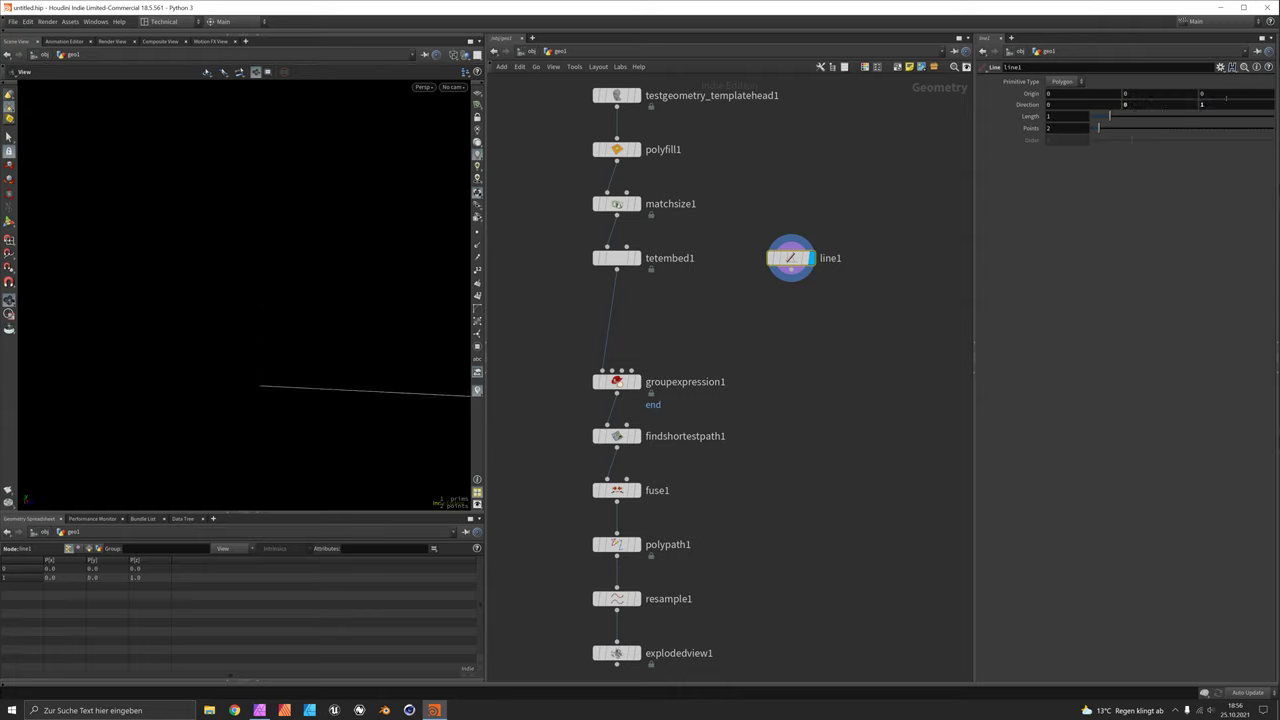
click(1229, 95)
text(-1)
key(Return)
Step: Set the line's Length to 2 and its Origin Y to 0.7
click(1070, 118)
text(2)
key(Return)
click(1150, 95)
text(0.3)
key(Return)
scroll(1150, 97, up, 4)
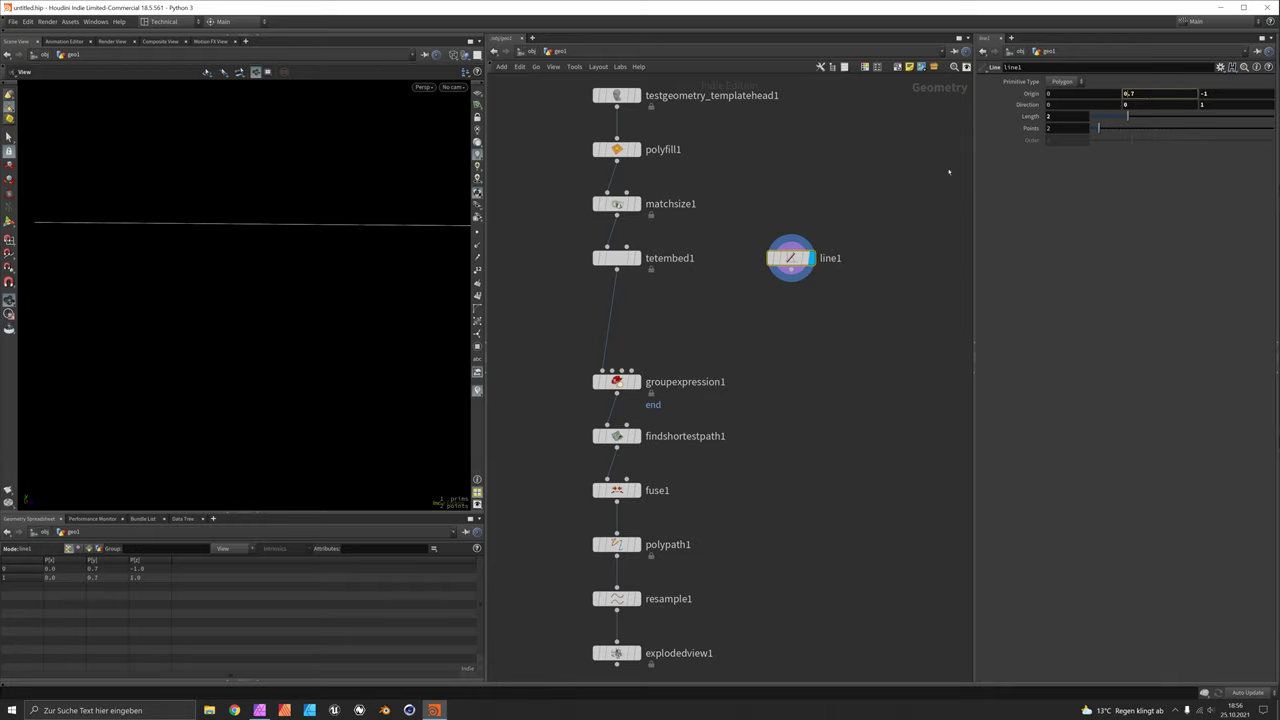
Step: Show the Tet Embed head as a template behind the line and set the line's Direction to 1, 0, 0
click(633, 258)
drag(220, 250, 277, 279)
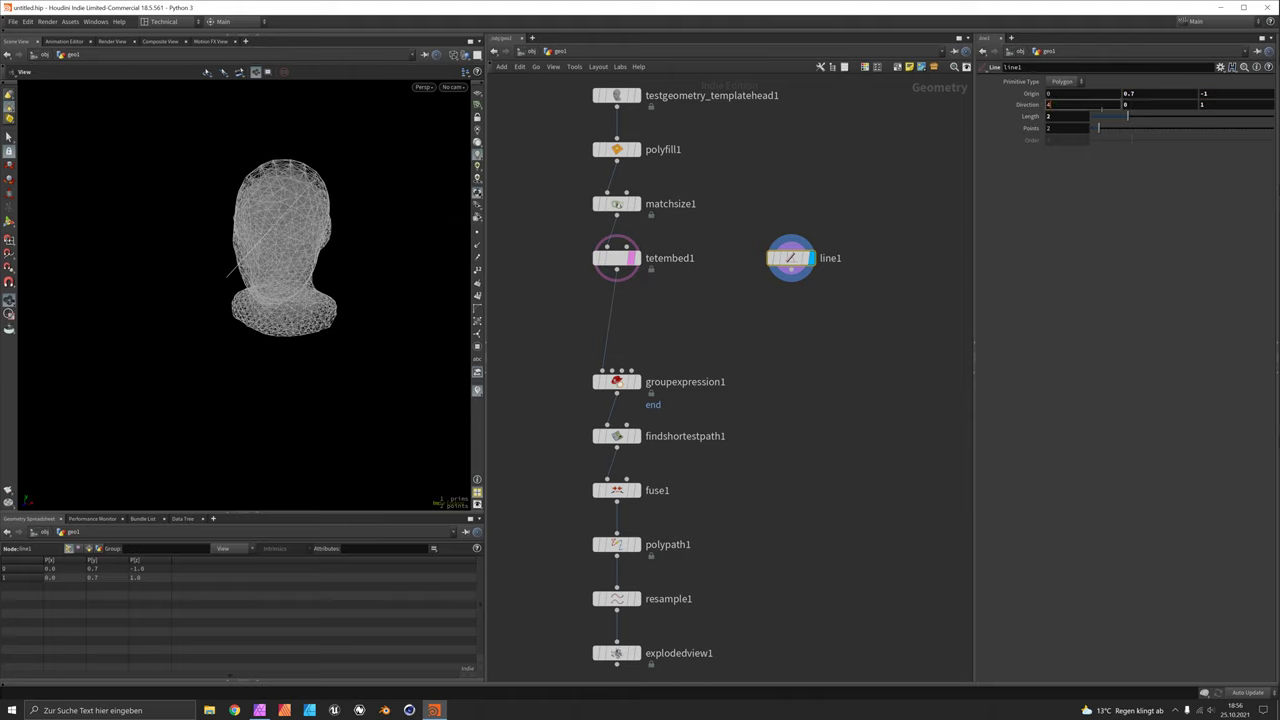
key(Tab)
key(Tab)
text(0)
key(Return)
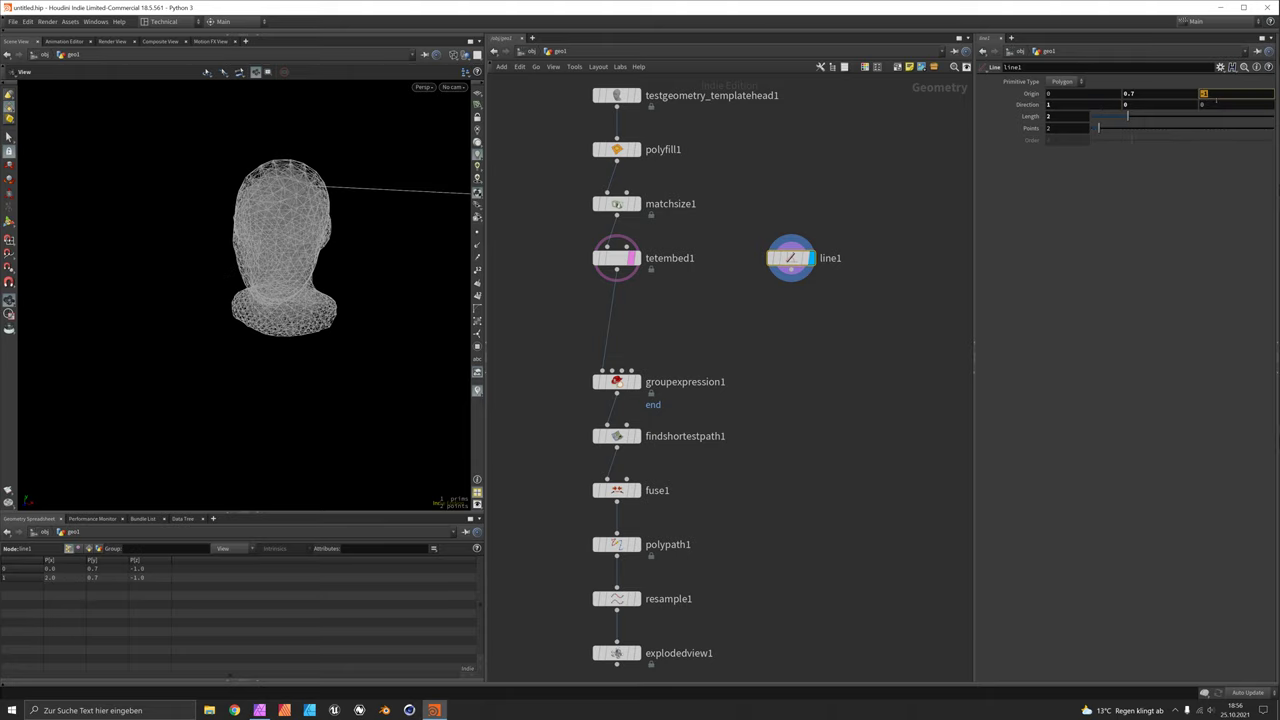
Step: Set the line's Origin Z to 0 and X to -1 and check how it passes through the head
text(0)
key(Return)
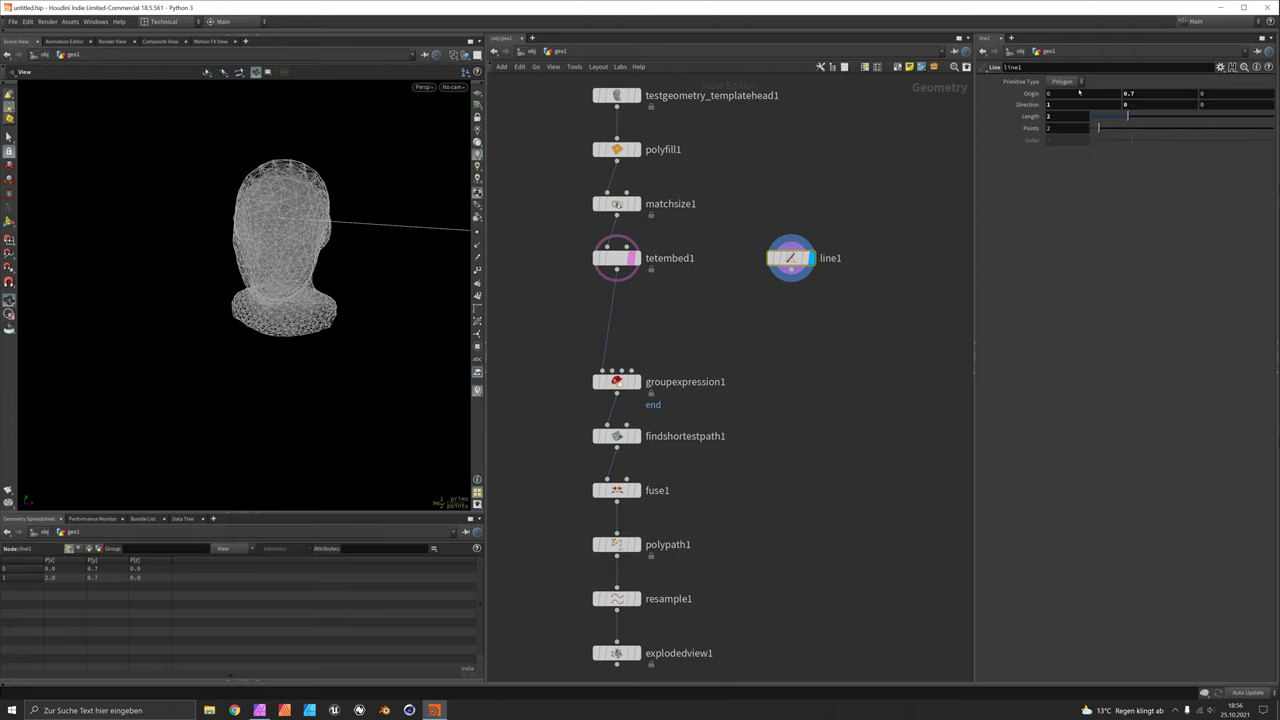
click(1048, 93)
key(Return)
drag(300, 214, 546, 274)
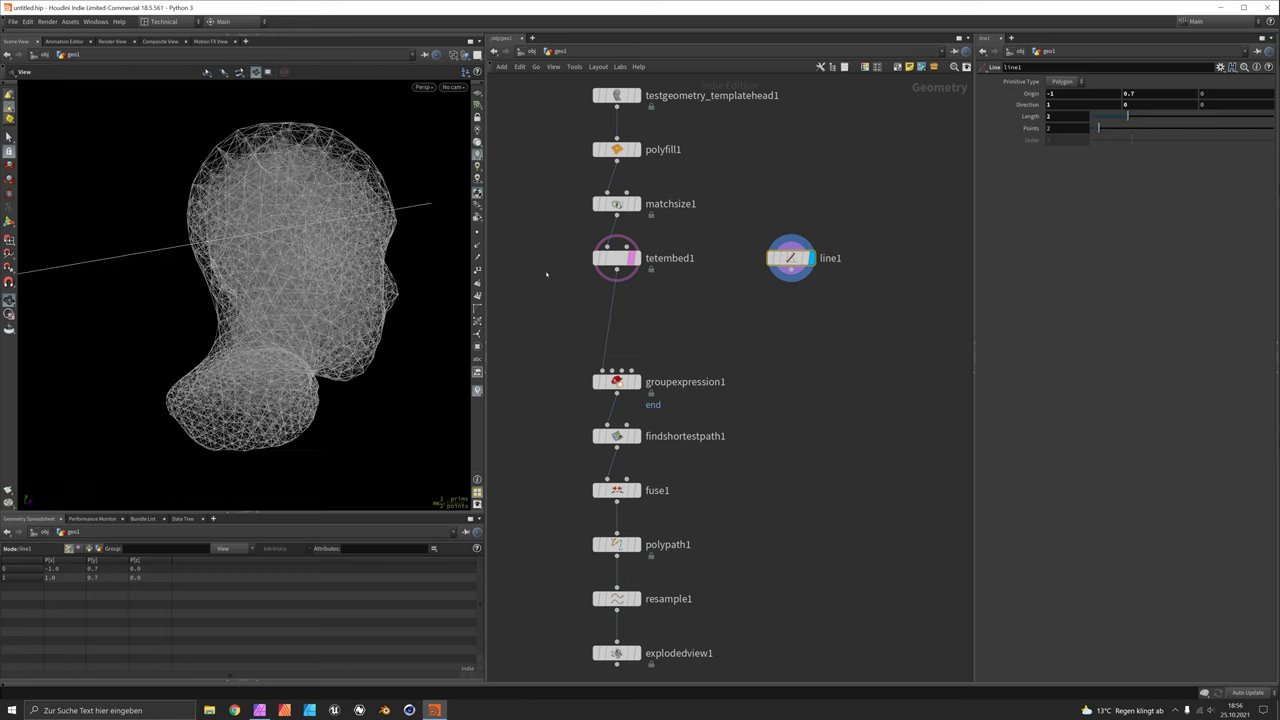
Step: Add a Distance from Geometry node fed by Tet Embed, with the line as its reference geometry, and display it
click(618, 276)
key(Tab)
text(dist)
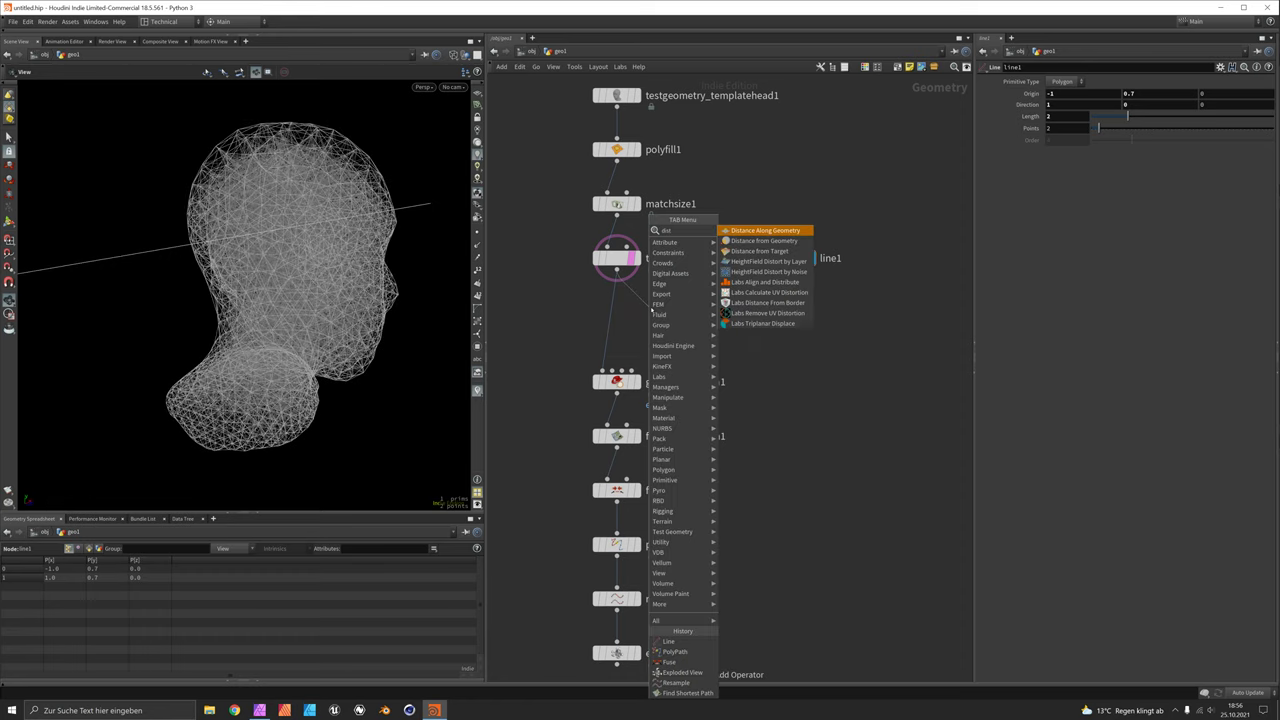
click(764, 240)
click(673, 322)
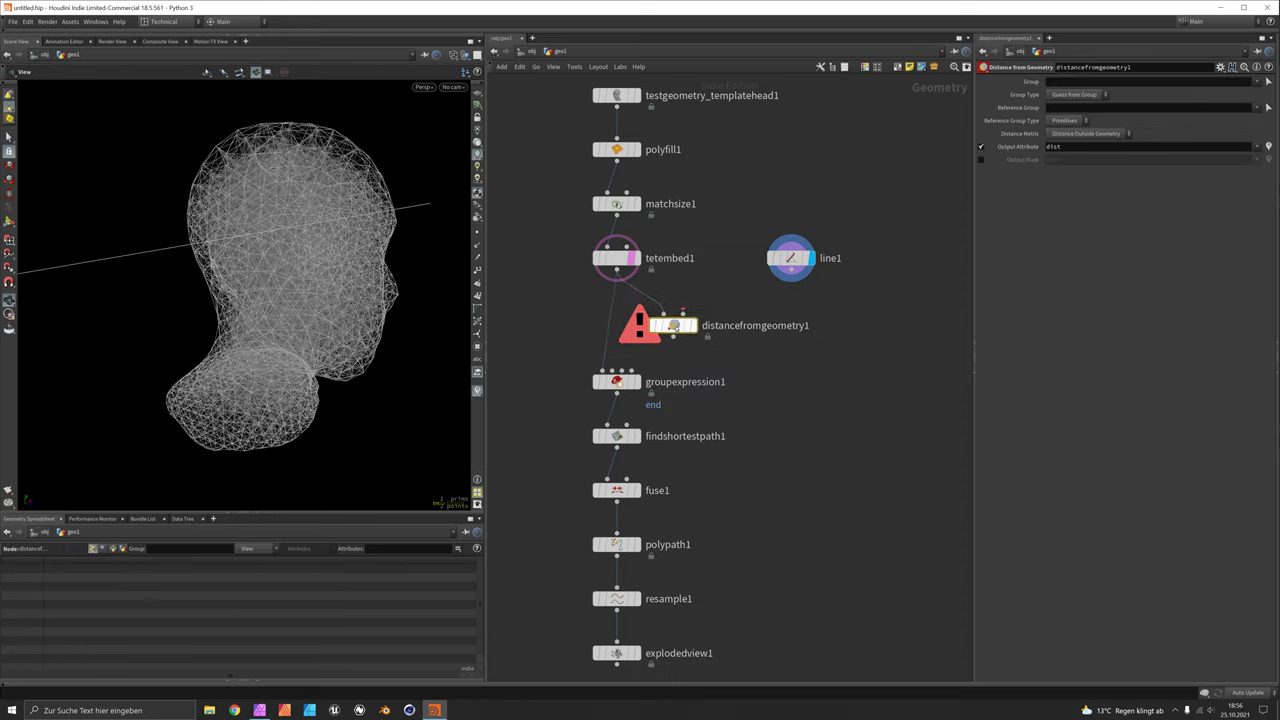
drag(683, 313, 791, 268)
click(694, 325)
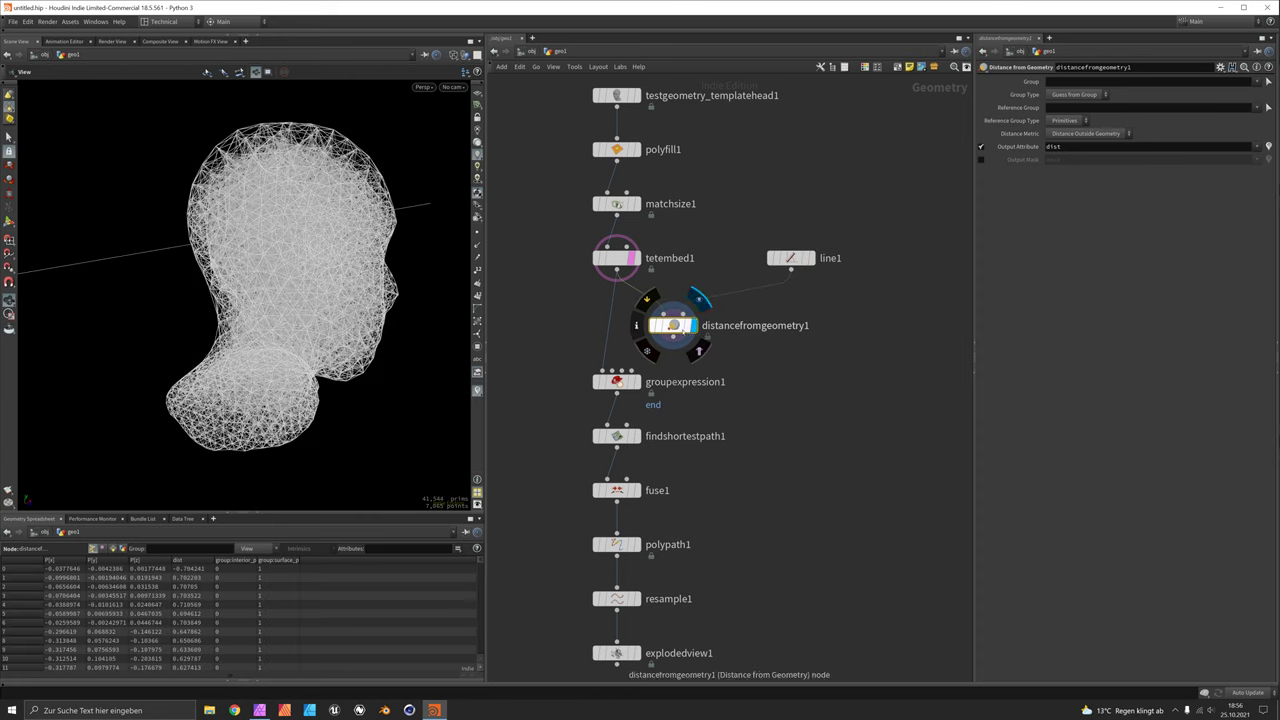
Step: Sort the point spreadsheet by the dist attribute of the Distance from Geometry result
drag(685, 325, 700, 321)
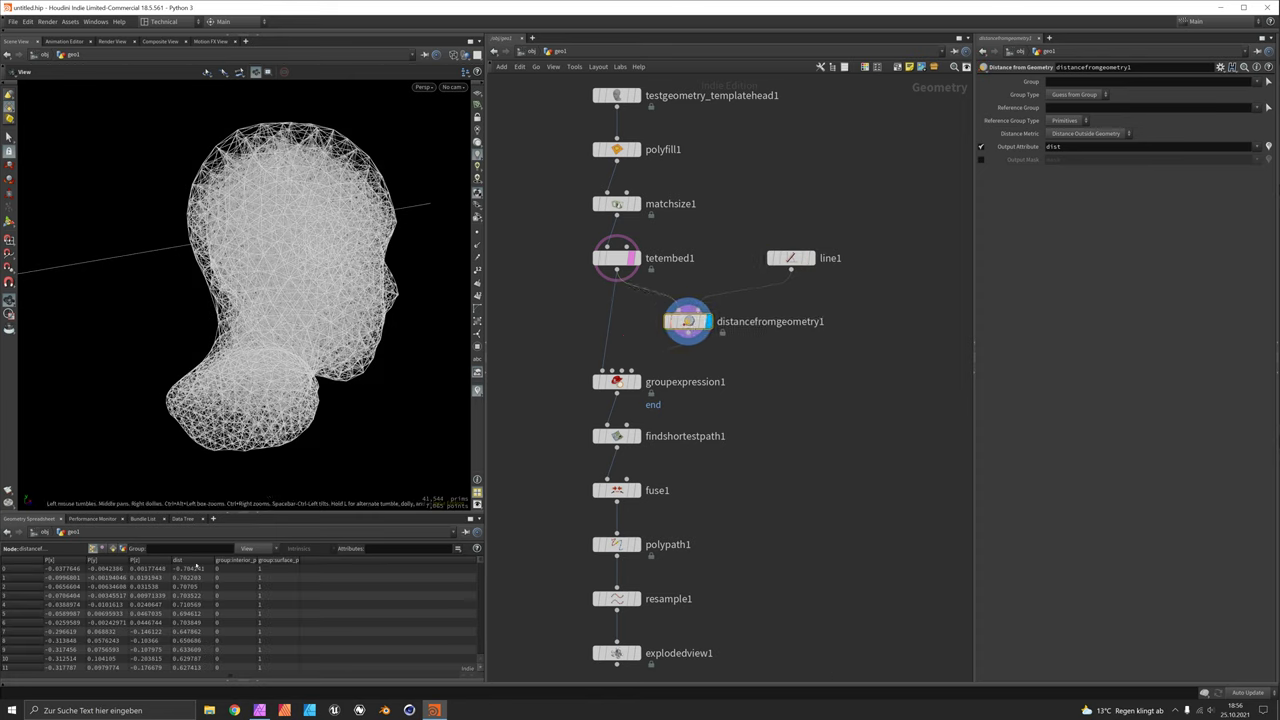
click(196, 562)
drag(286, 266, 352, 238)
Step: Make room above Group Expression and add a displayed Blast node fed by Distance from Geometry
scroll(636, 262, down, 4)
drag(602, 492, 666, 330)
scroll(725, 250, up, 3)
click(703, 254)
key(Tab)
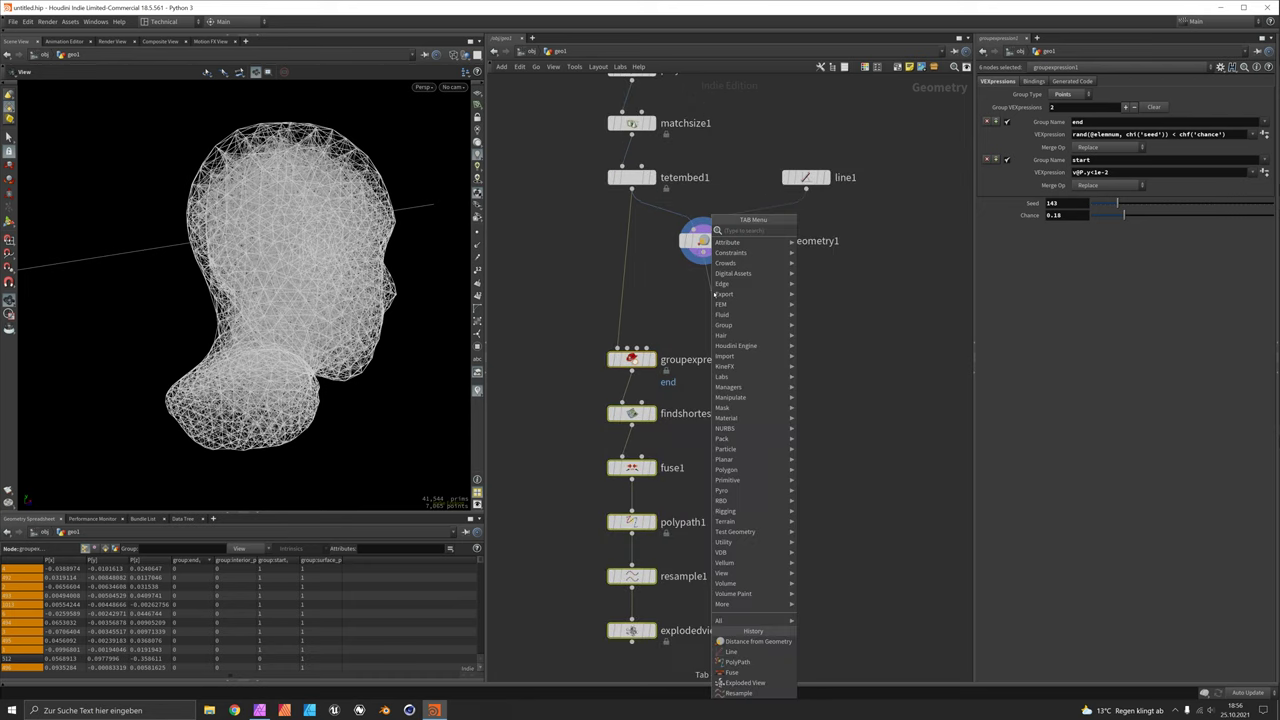
text(blast)
key(Return)
click(703, 291)
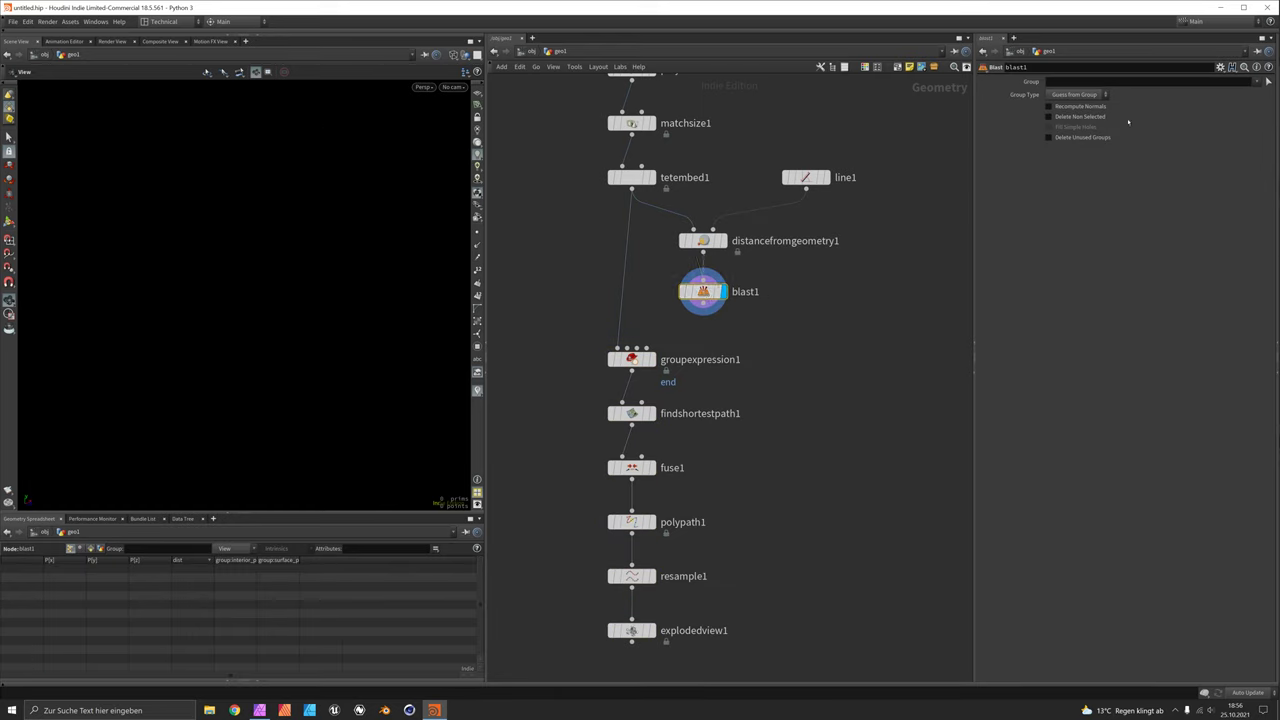
click(1087, 95)
click(1073, 128)
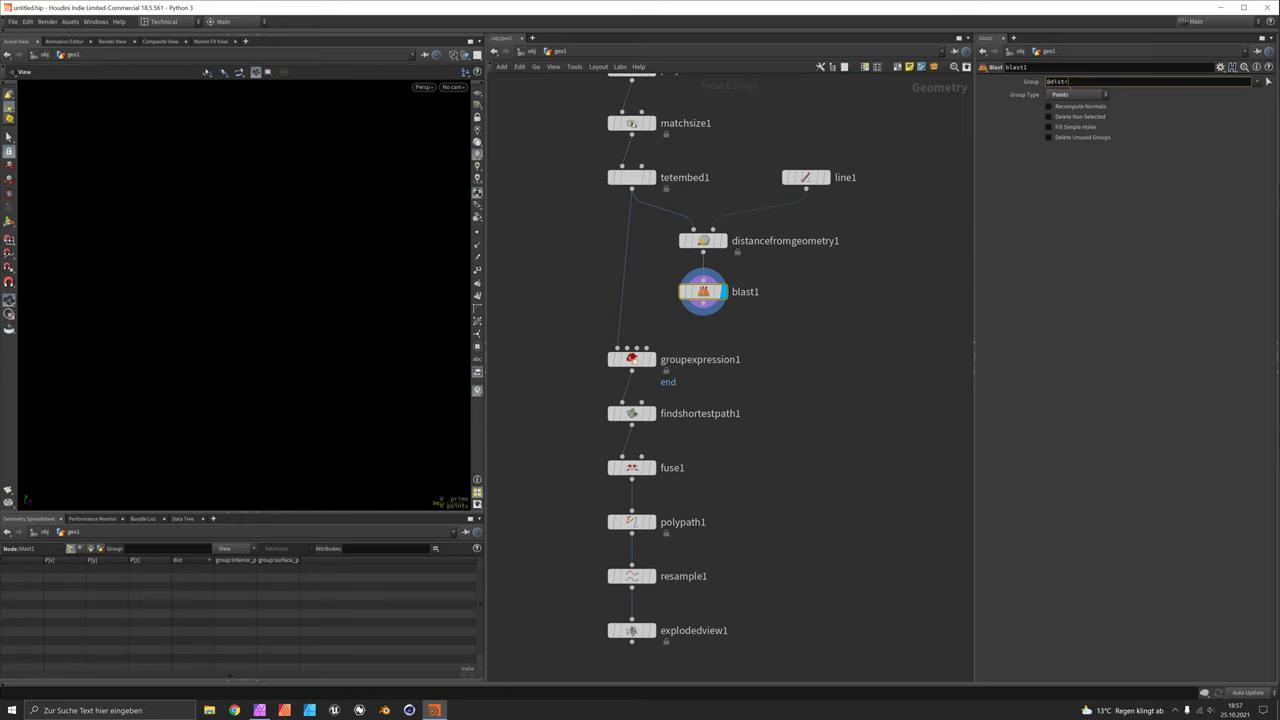
text(@dist<0.15)
key(Return)
drag(405, 200, 444, 189)
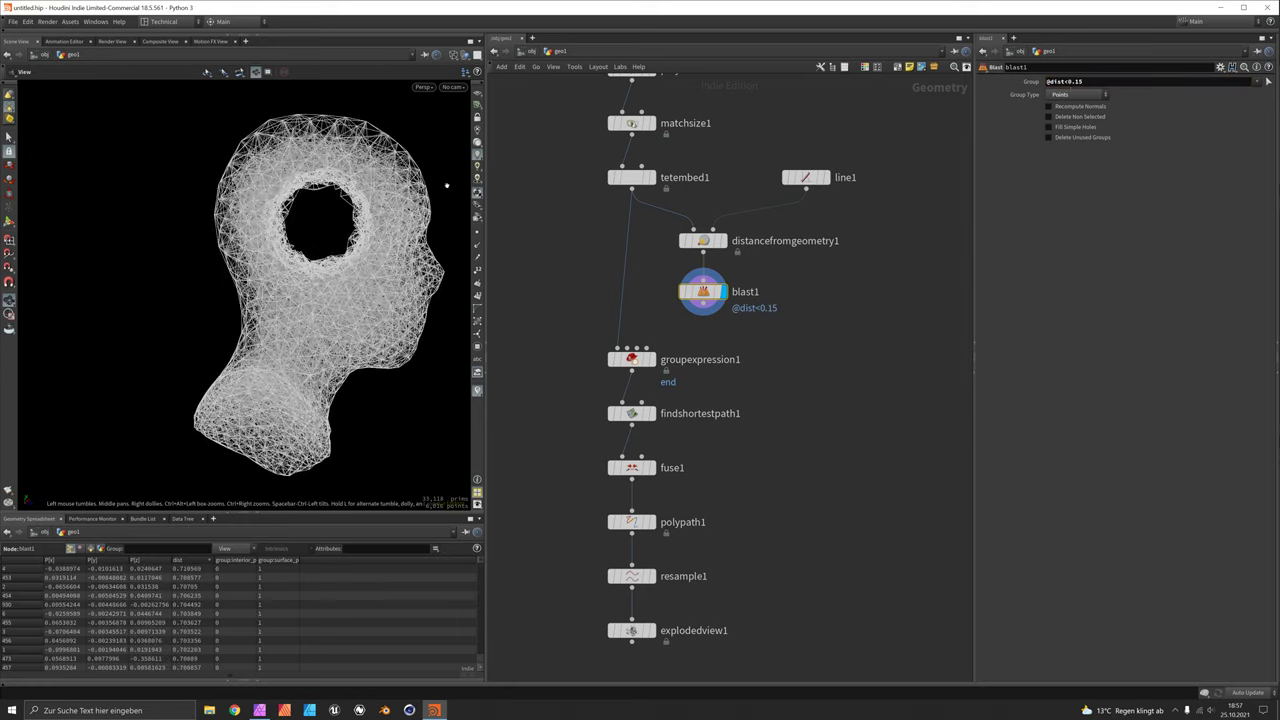
Step: Feed the Blast into Group Expression and display Exploded View to inspect the branches around the hole
drag(703, 313, 624, 348)
click(652, 359)
middle_drag(630, 365, 620, 235)
click(641, 509)
drag(270, 138, 274, 297)
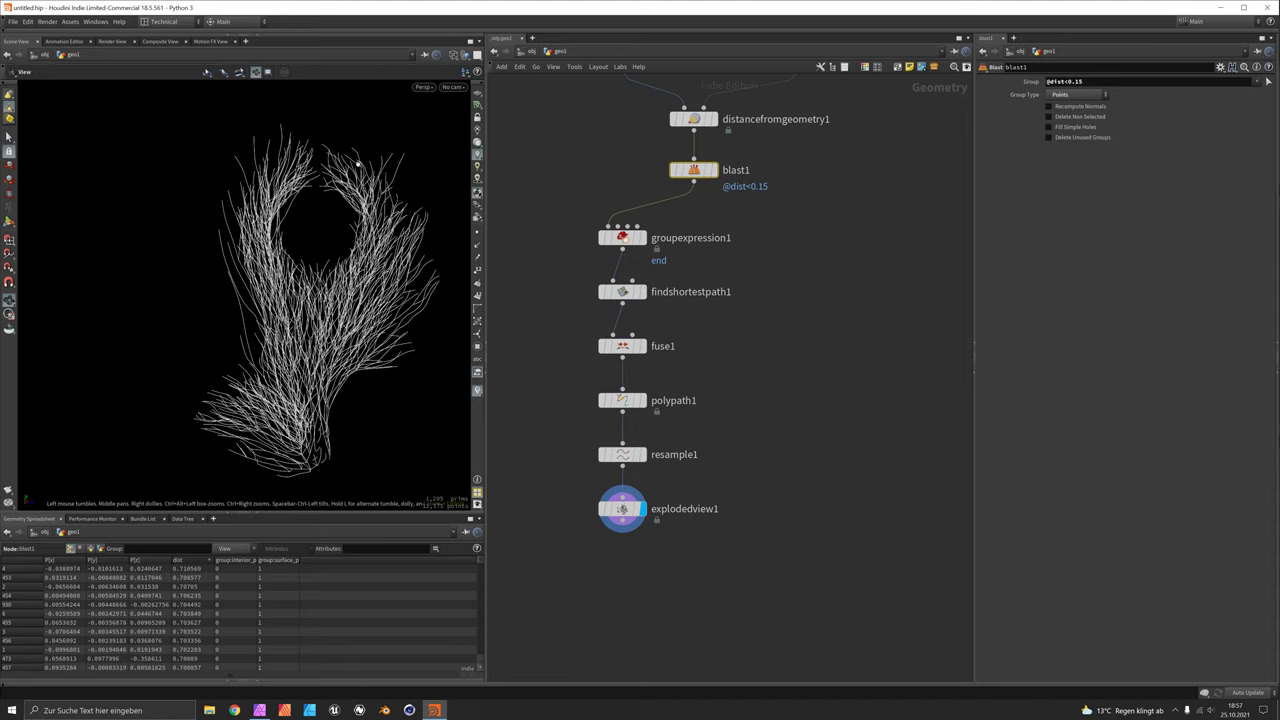
mouse_move(333, 170)
mouse_down()
mouse_move(348, 174)
mouse_move(325, 152)
mouse_move(329, 178)
mouse_up()
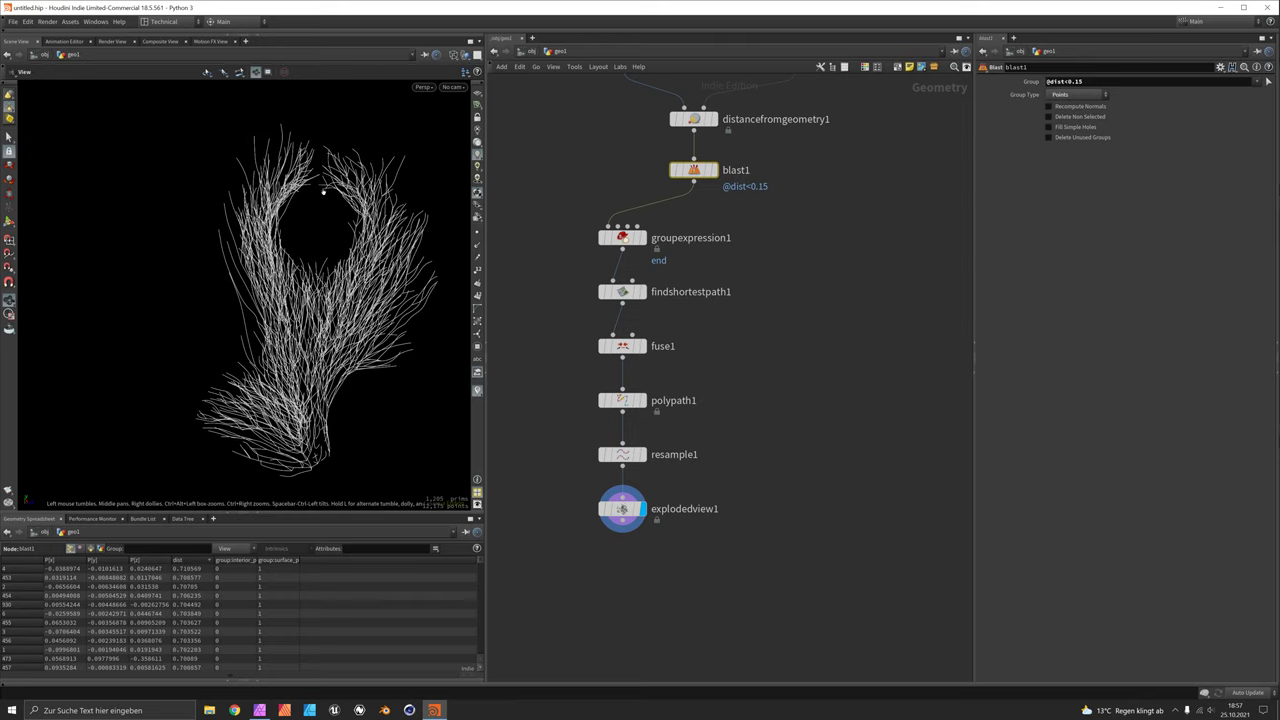
drag(320, 179, 327, 142)
Step: Check Find Shortest Path's path cost options and insert an Attribute Noise node between Group Expression and Find Shortest Path
middle_drag(620, 330, 606, 268)
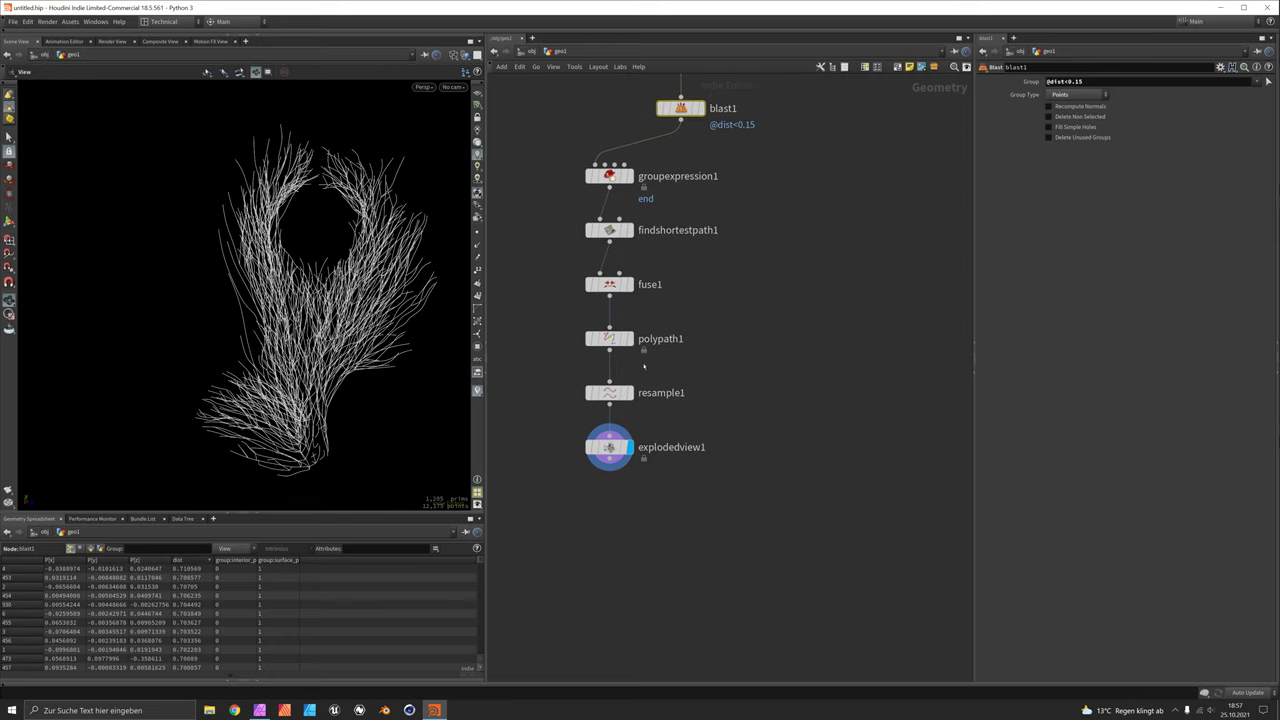
drag(552, 216, 650, 540)
drag(611, 231, 611, 261)
click(611, 261)
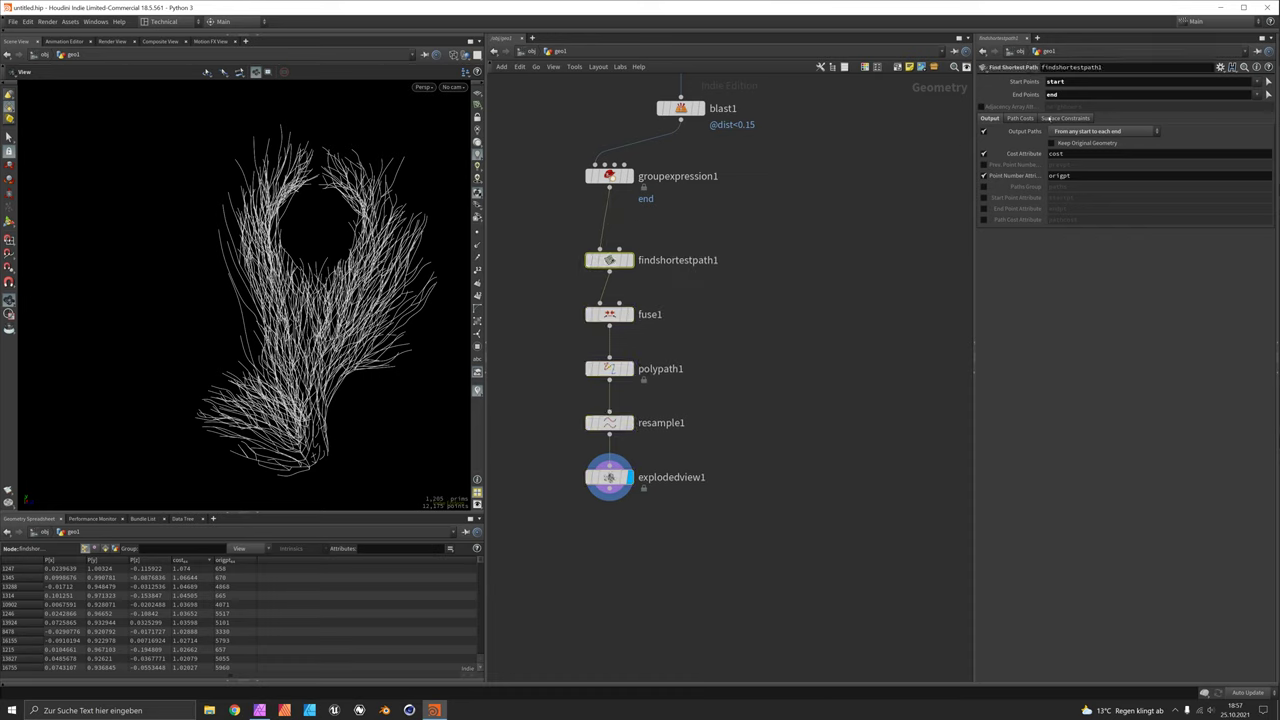
click(1030, 118)
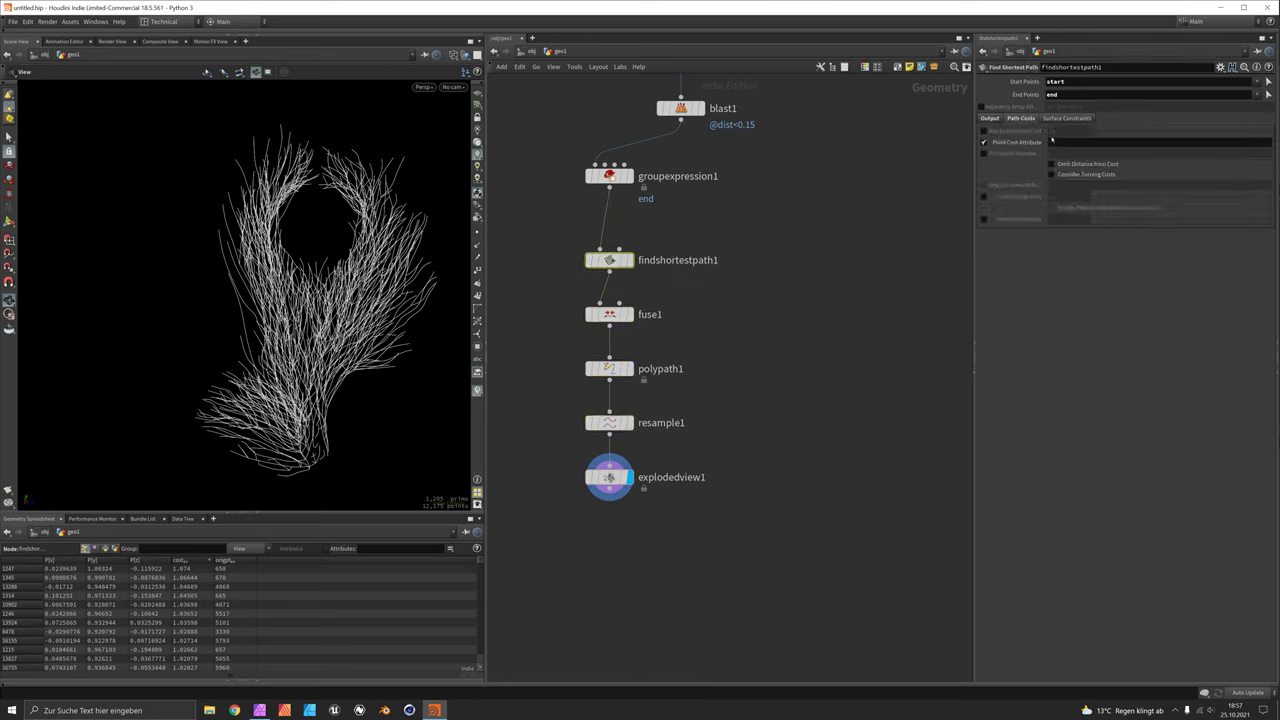
key(Tab)
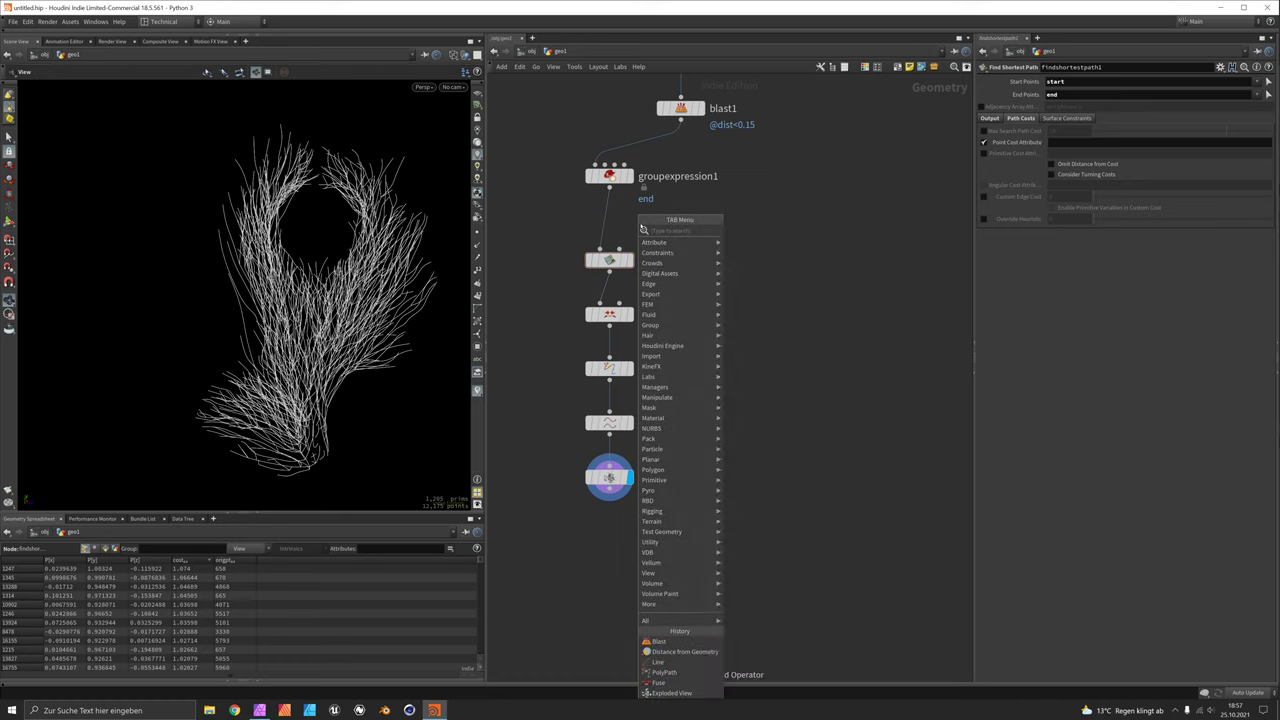
text(attribwr)
key(Return)
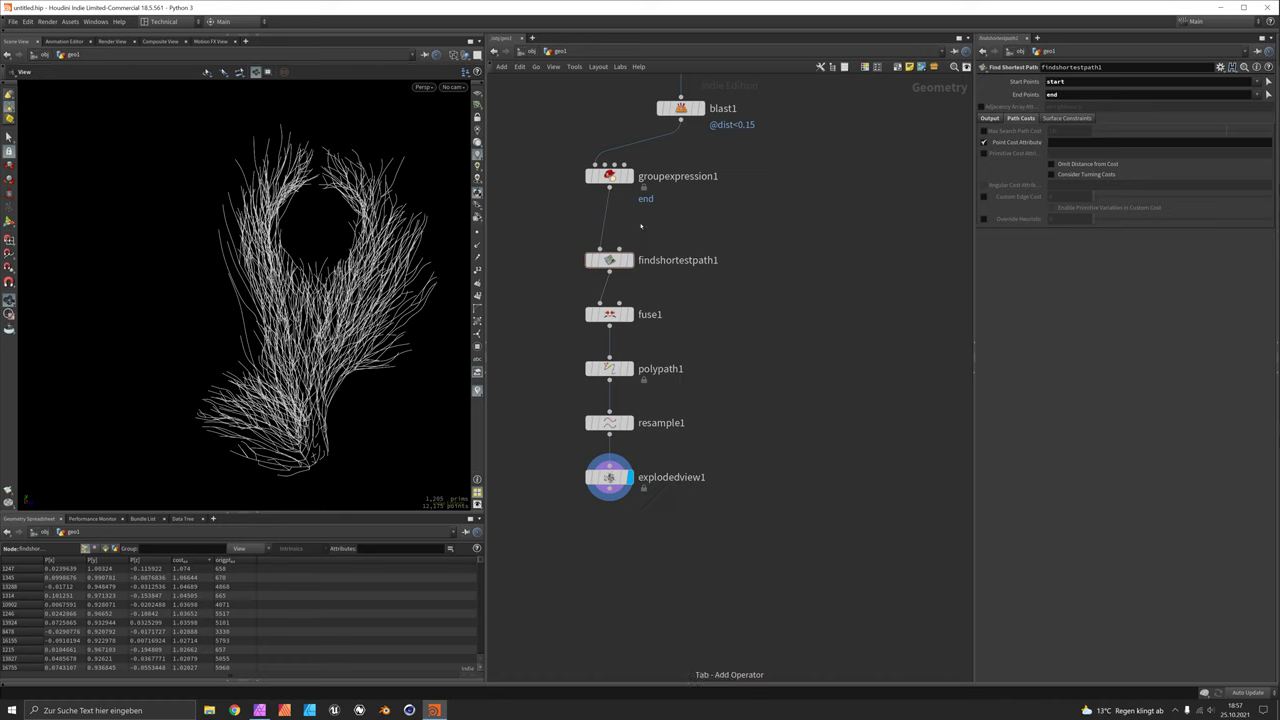
click(641, 225)
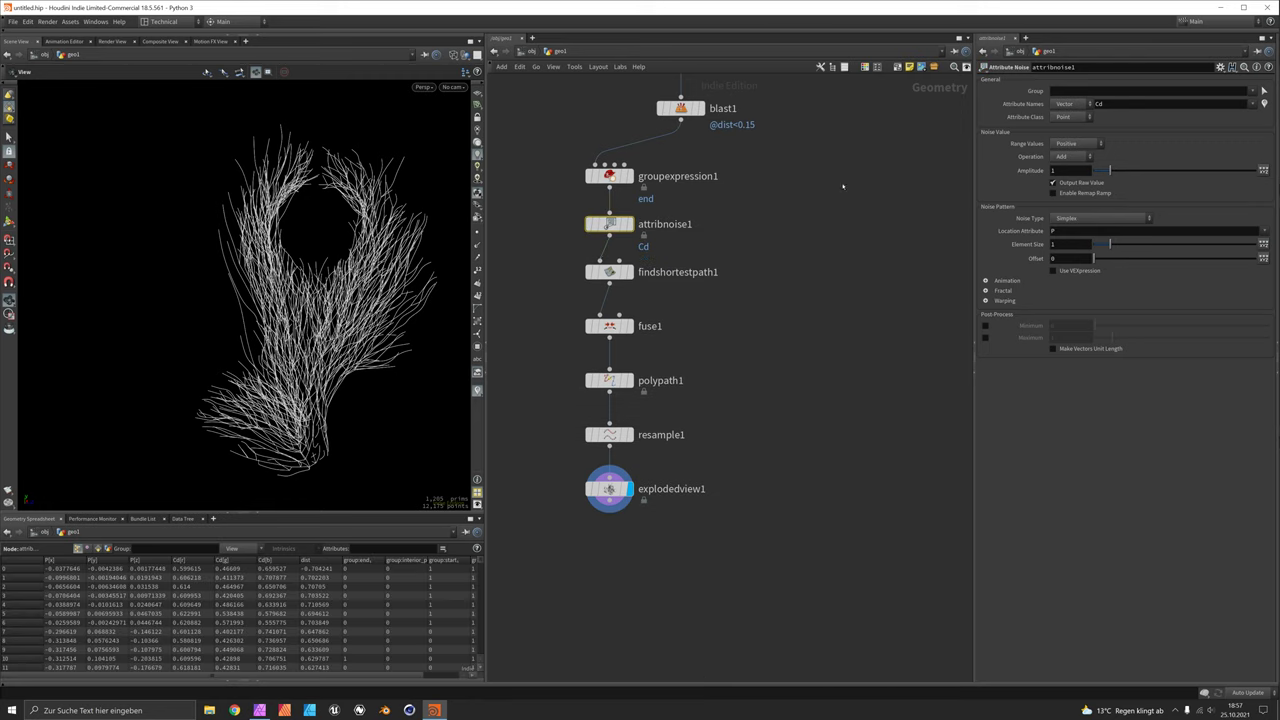
Step: Make the noise attribute a Float named cost_path and set its Range Values to Zero Centered
click(1084, 104)
click(1066, 104)
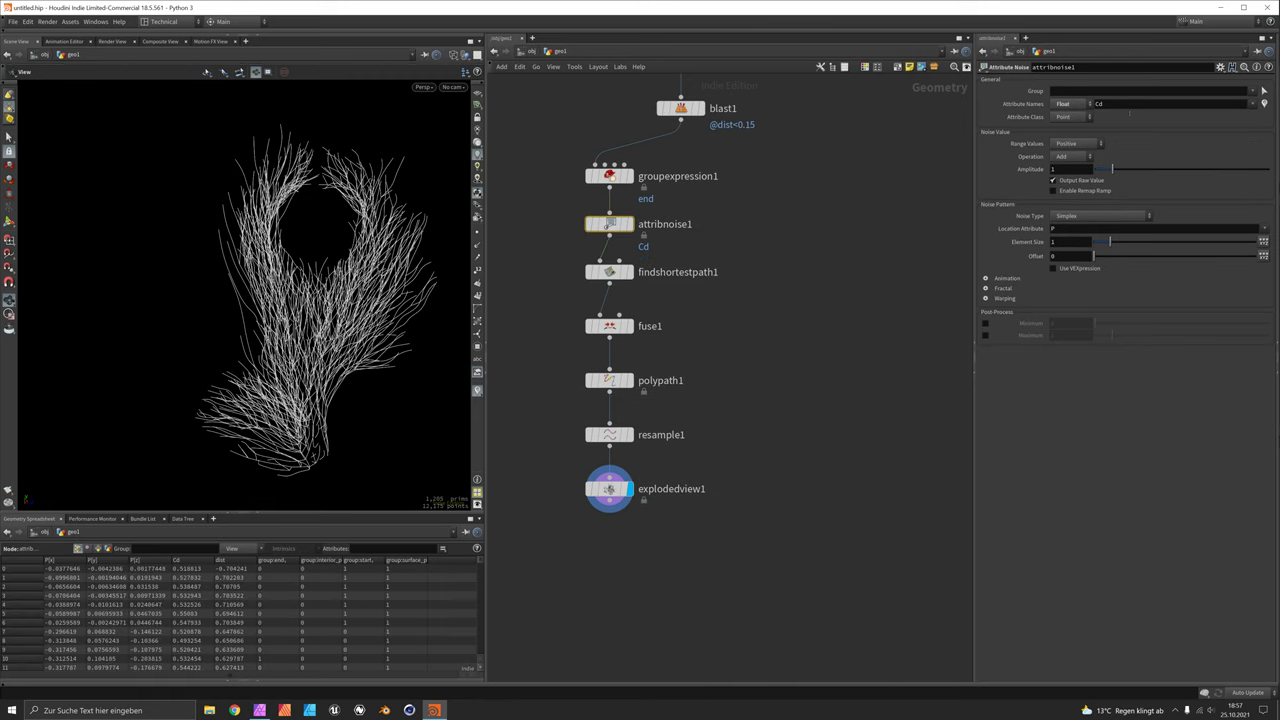
double_click(1100, 104)
text(cost_path)
key(Return)
click(1072, 146)
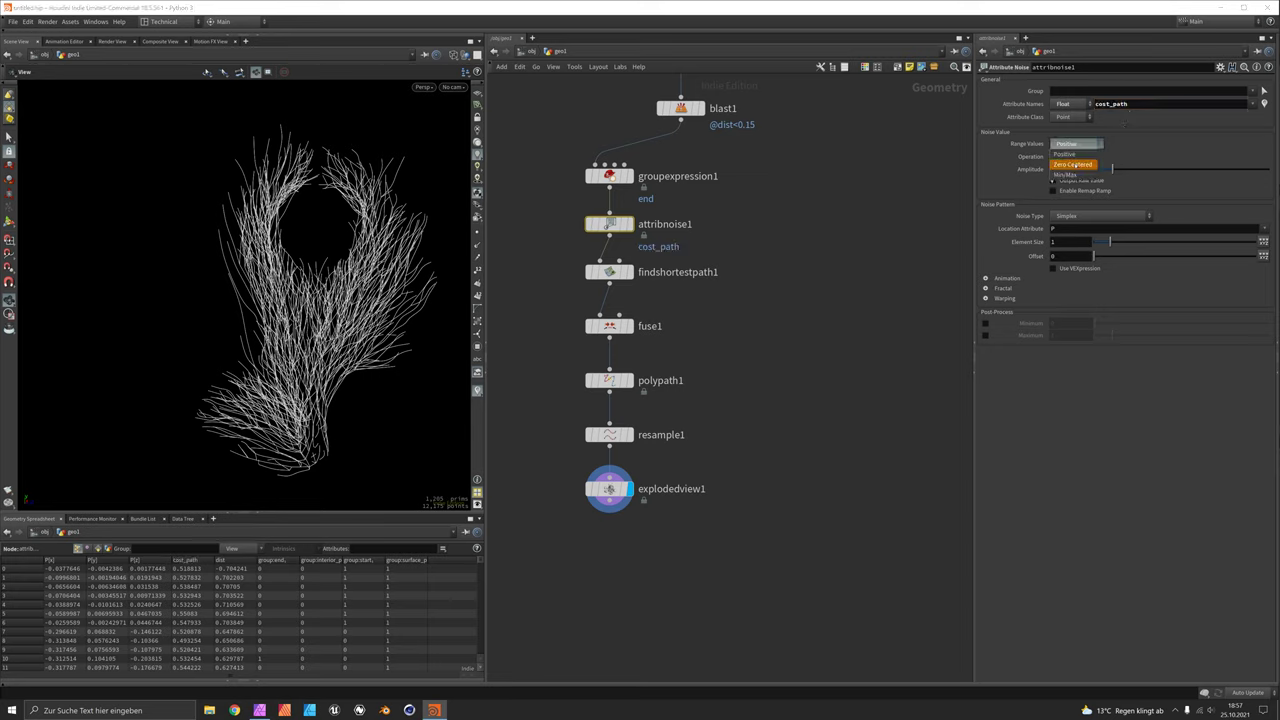
click(1070, 163)
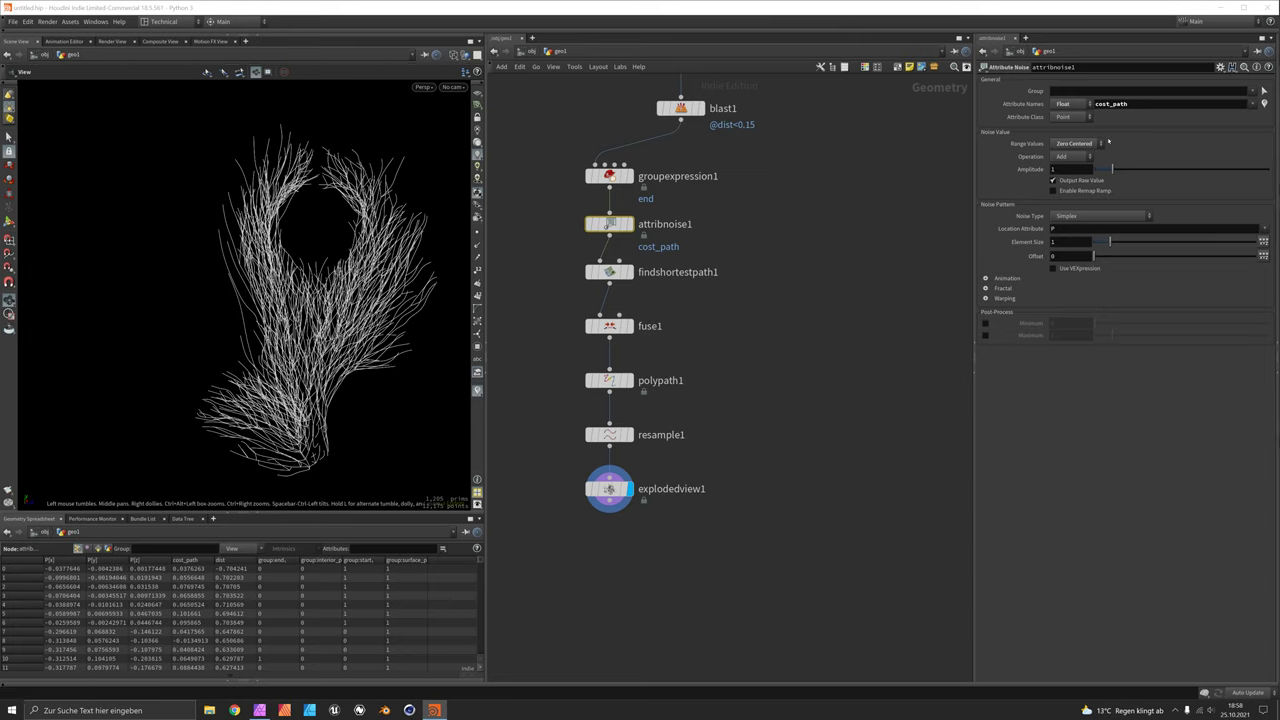
Step: Copy the noise attribute's name, replace it with Cd, set Amplitude to 0.77 and display the noise node for a color preview
click(1111, 104)
key(ctrl+c)
key(BackSpace)
text(Cd)
key(Return)
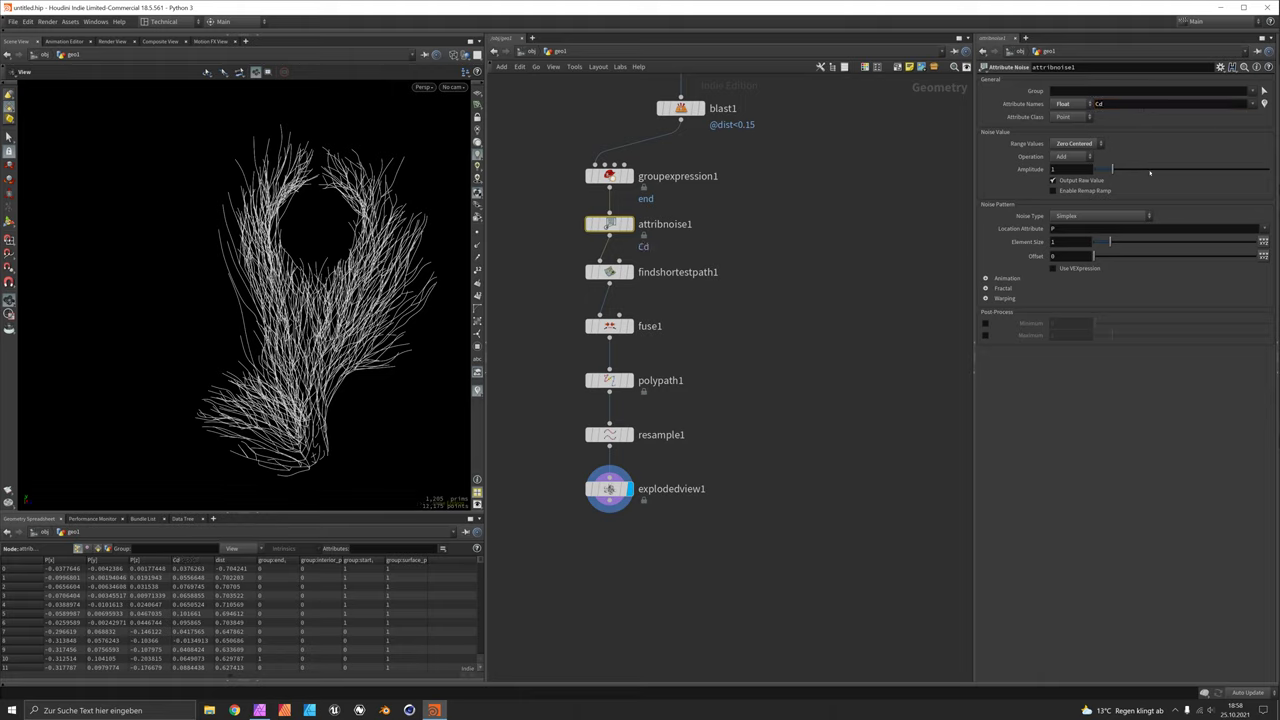
drag(1113, 170, 1111, 170)
click(626, 224)
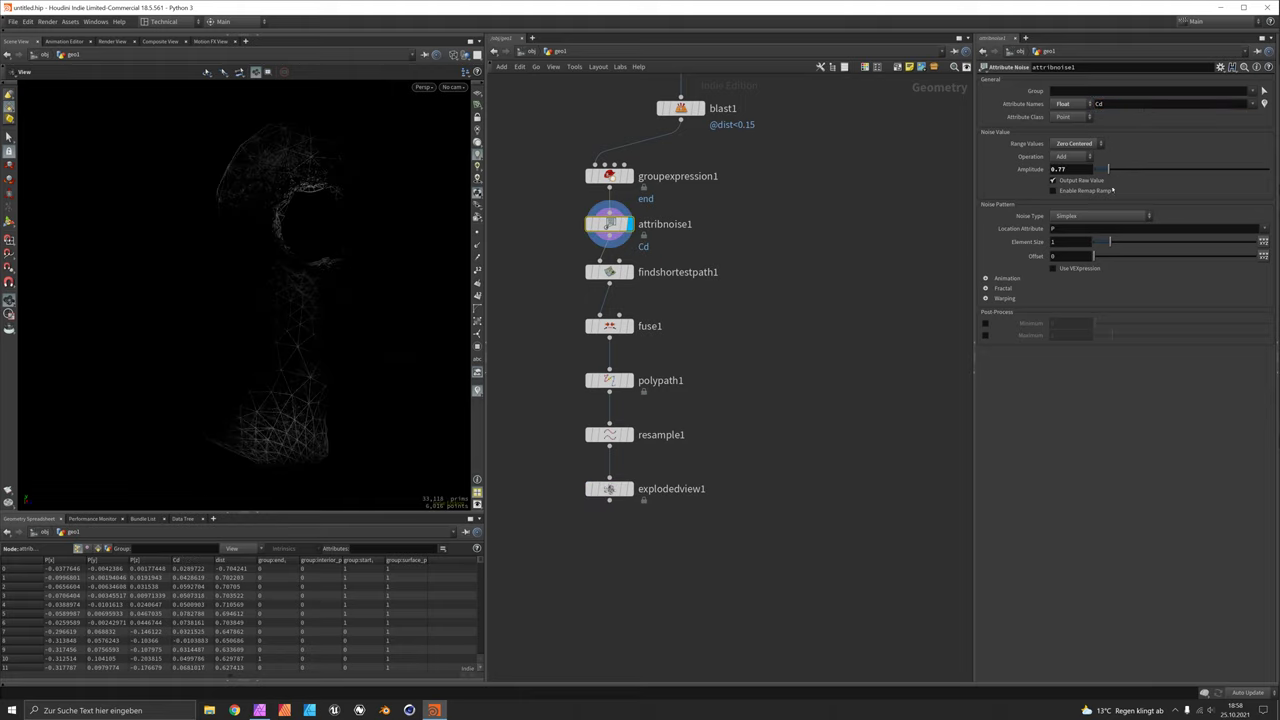
Step: Set the noise's Amplitude to 1 and its Element Size to 0.23
drag(1108, 170, 1130, 170)
click(1083, 171)
text(1)
key(Return)
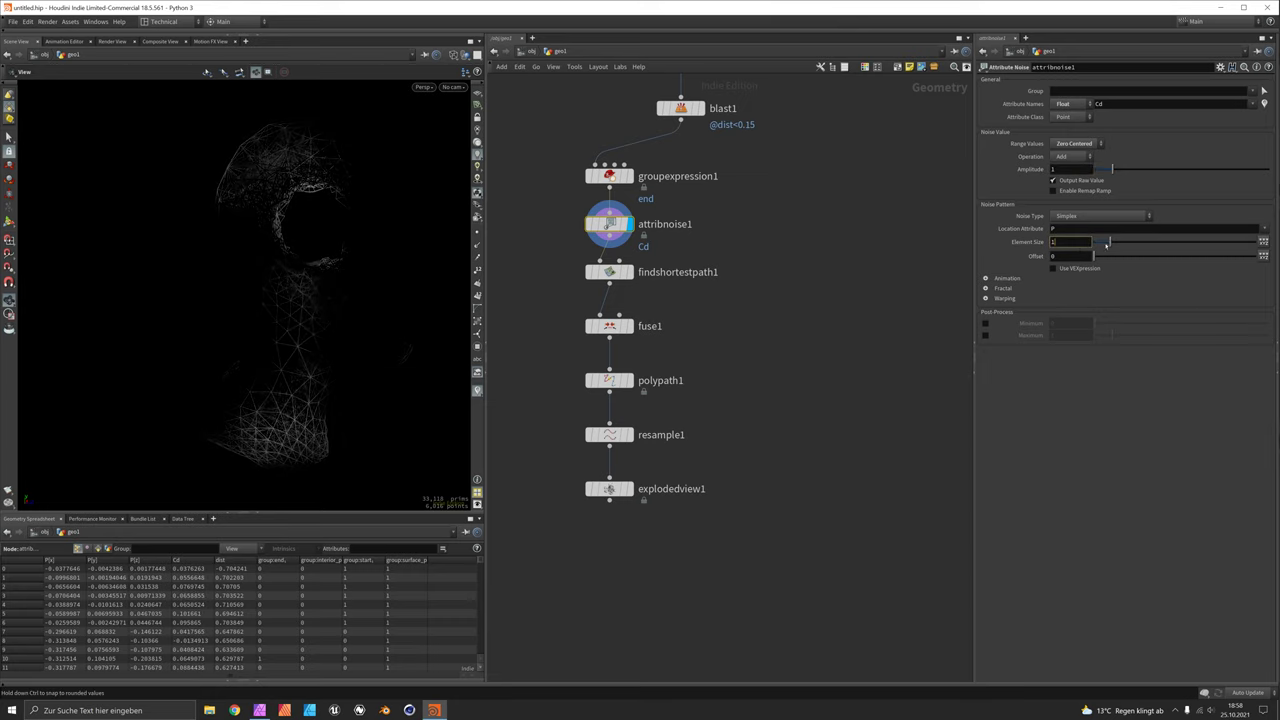
drag(1109, 242, 1101, 242)
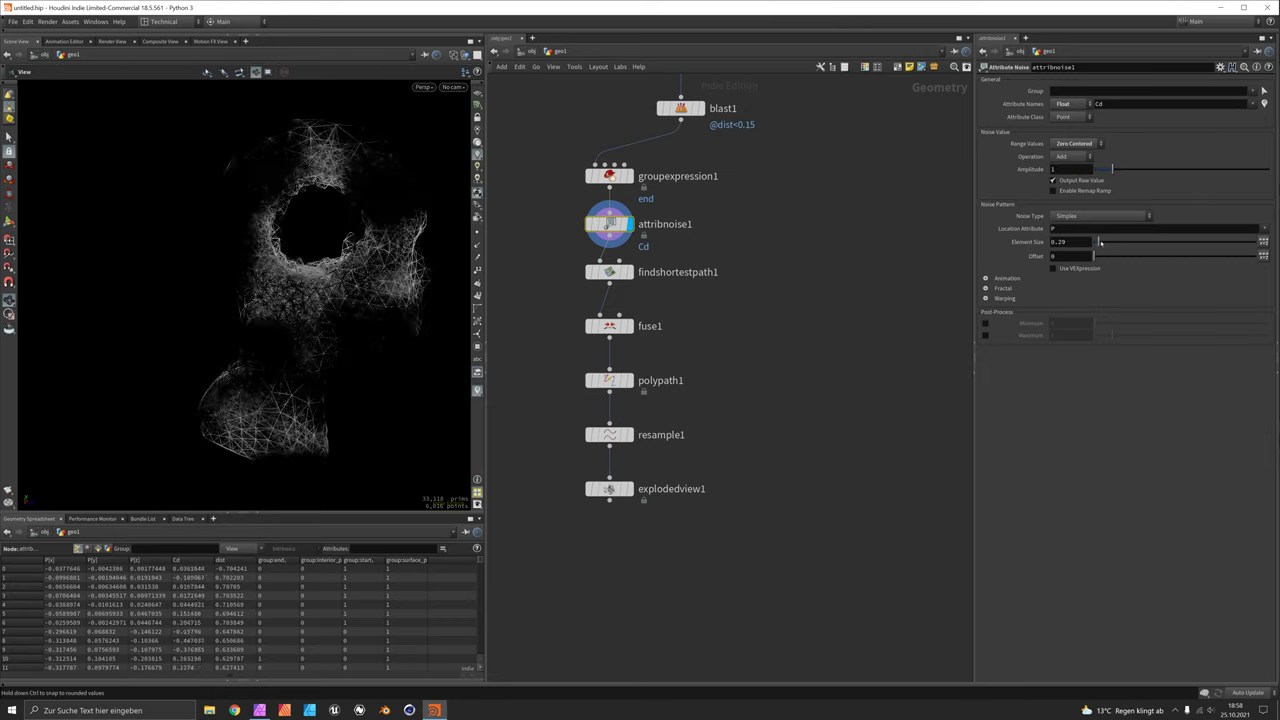
drag(1100, 242, 1099, 242)
Step: Restore cost_path as the attribute name of the Attribute Noise node
double_click(1120, 108)
key(ctrl+v)
key(Return)
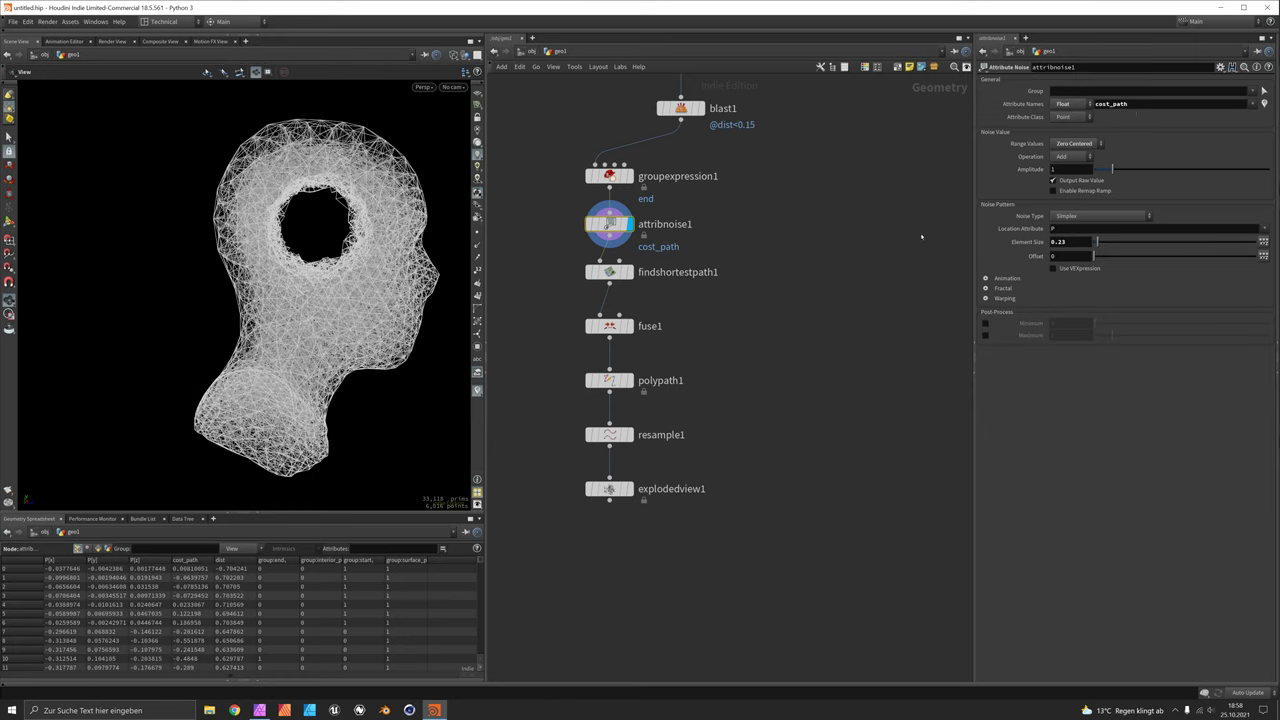
Step: Display Find Shortest Path and set its Point Cost Attribute to cost_path
click(626, 272)
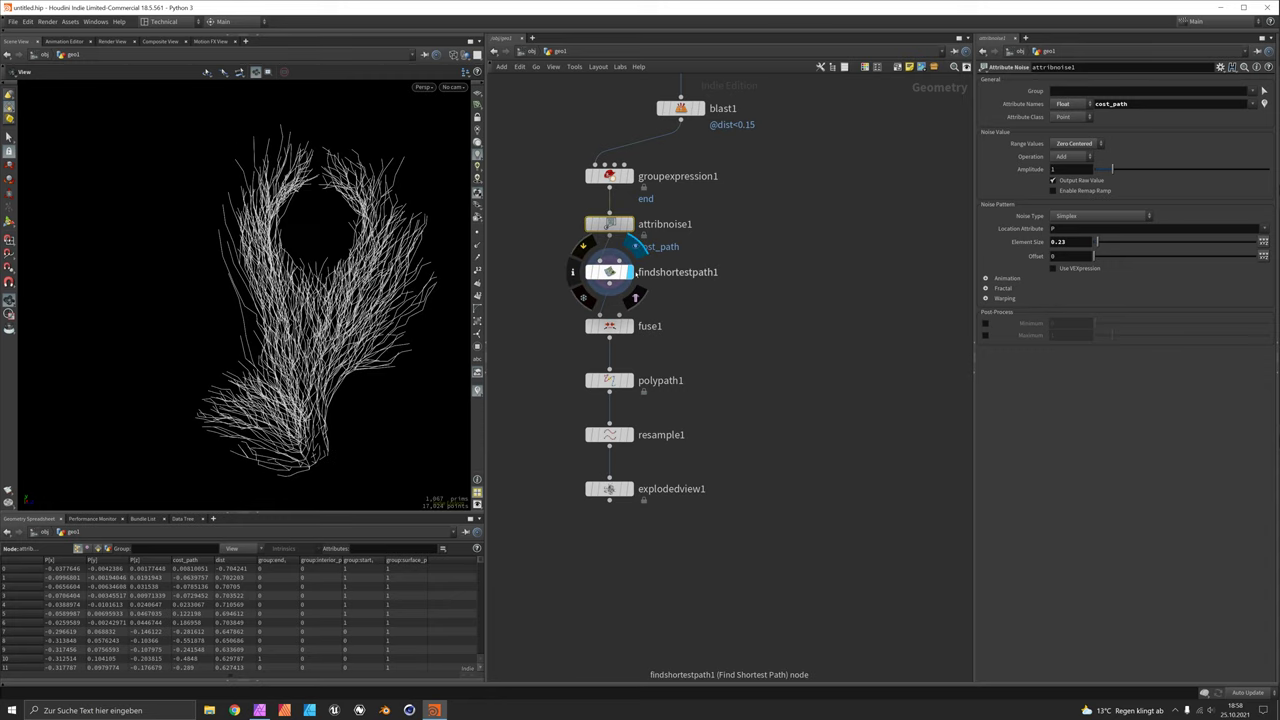
click(610, 272)
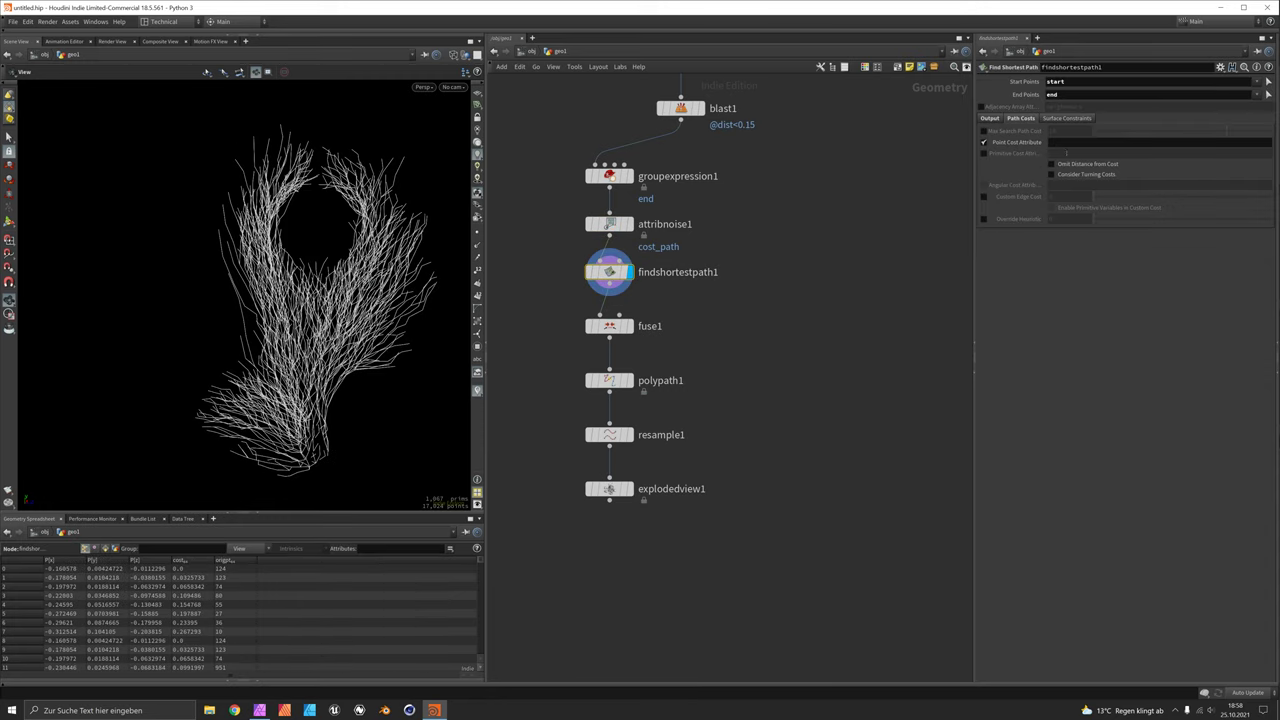
click(1066, 146)
text(cost_path)
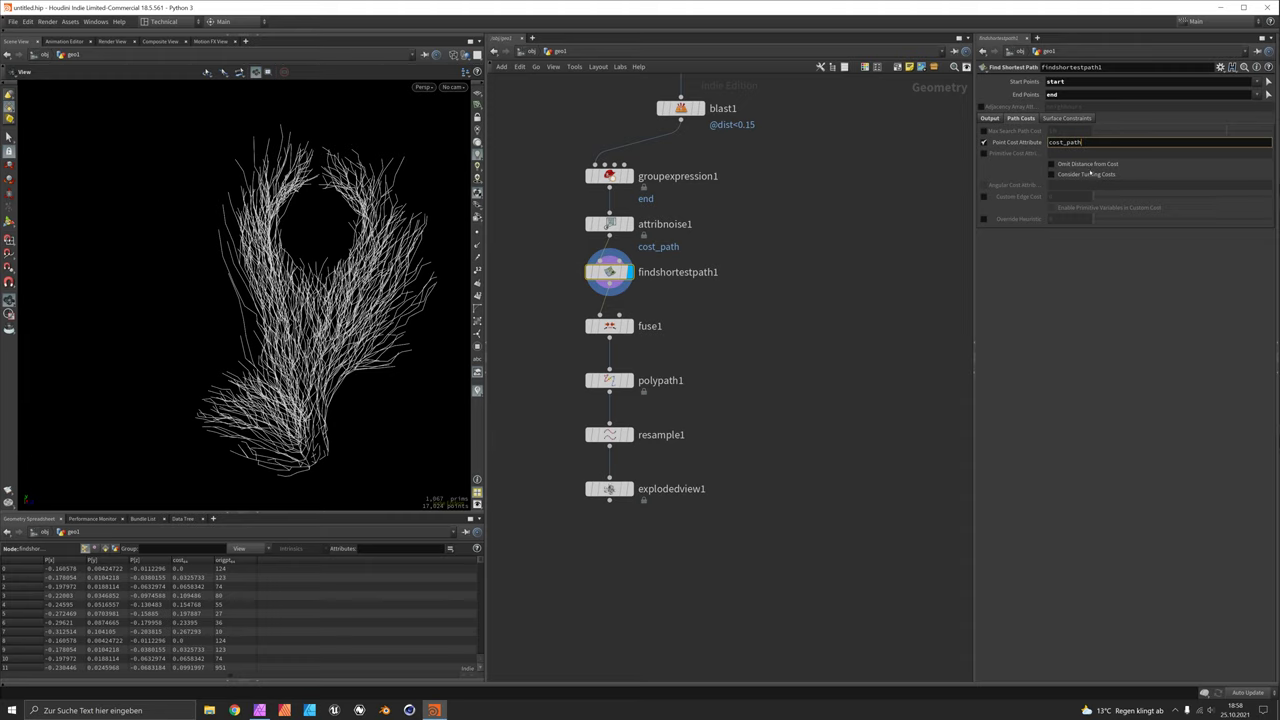
key(Return)
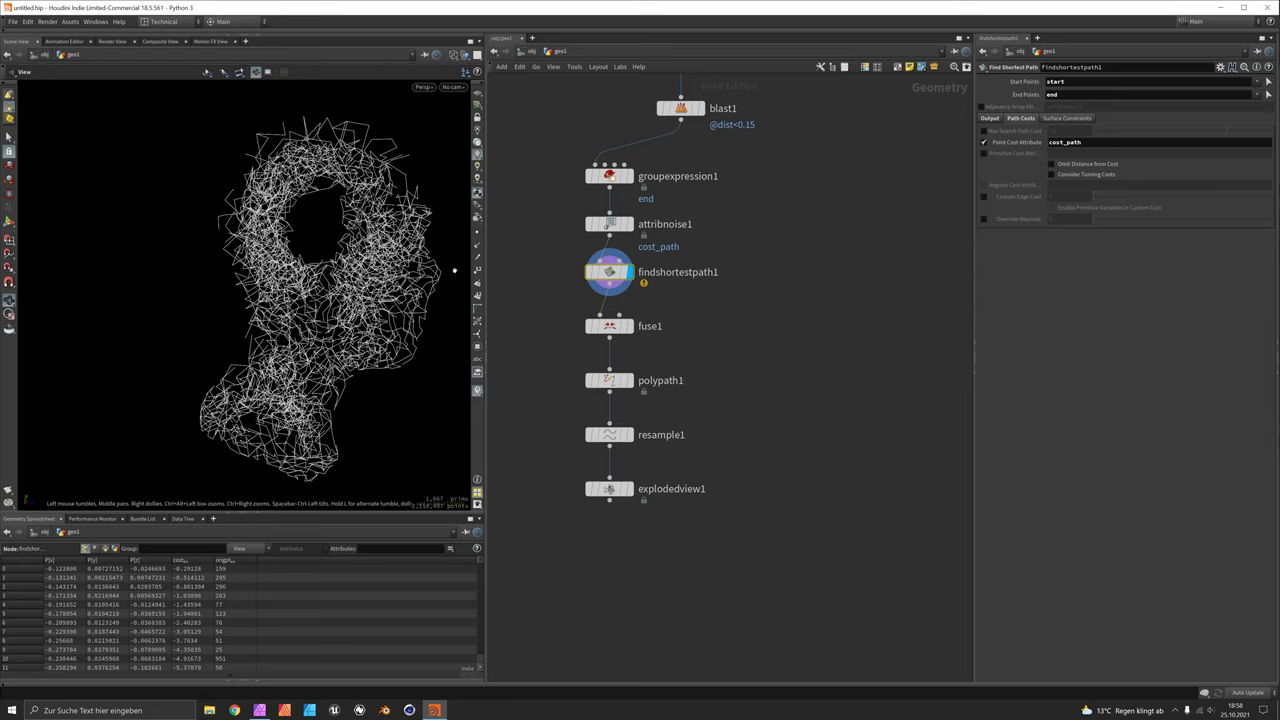
Step: Reduce the Attribute Noise Amplitude to 0.06 and inspect the resulting paths
mouse_move(632, 245)
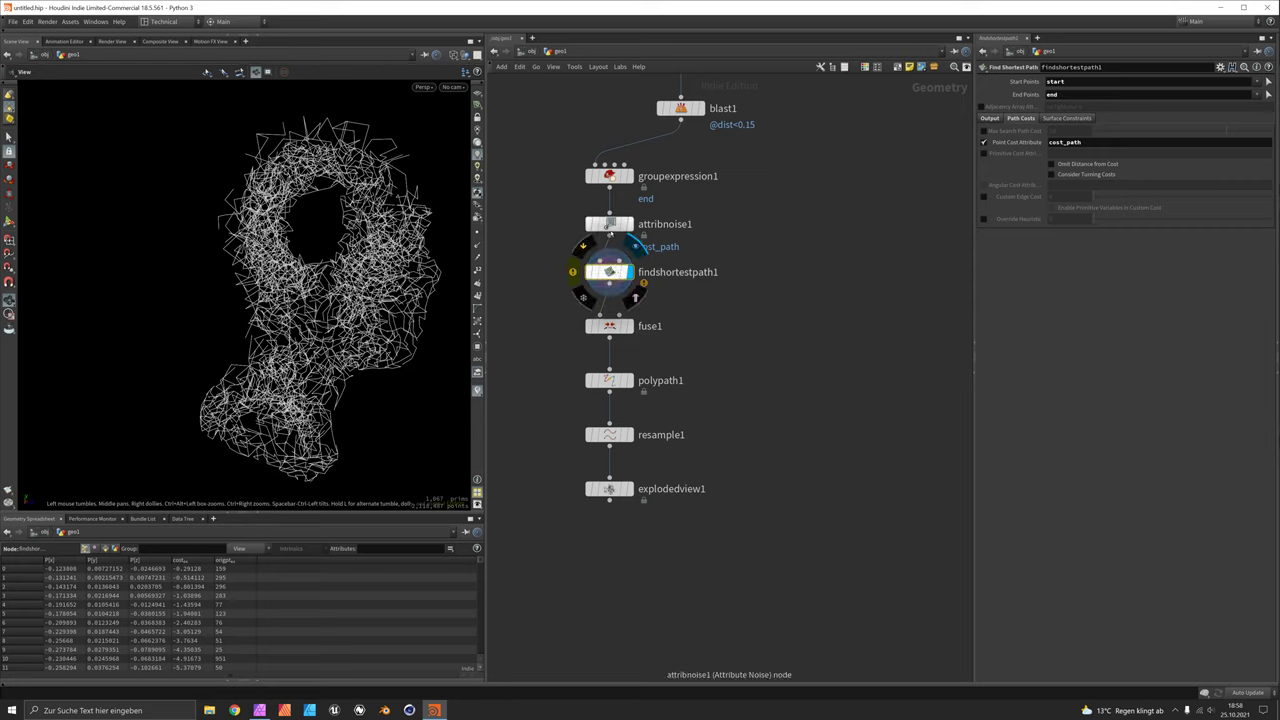
drag(300, 300, 350, 305)
click(614, 226)
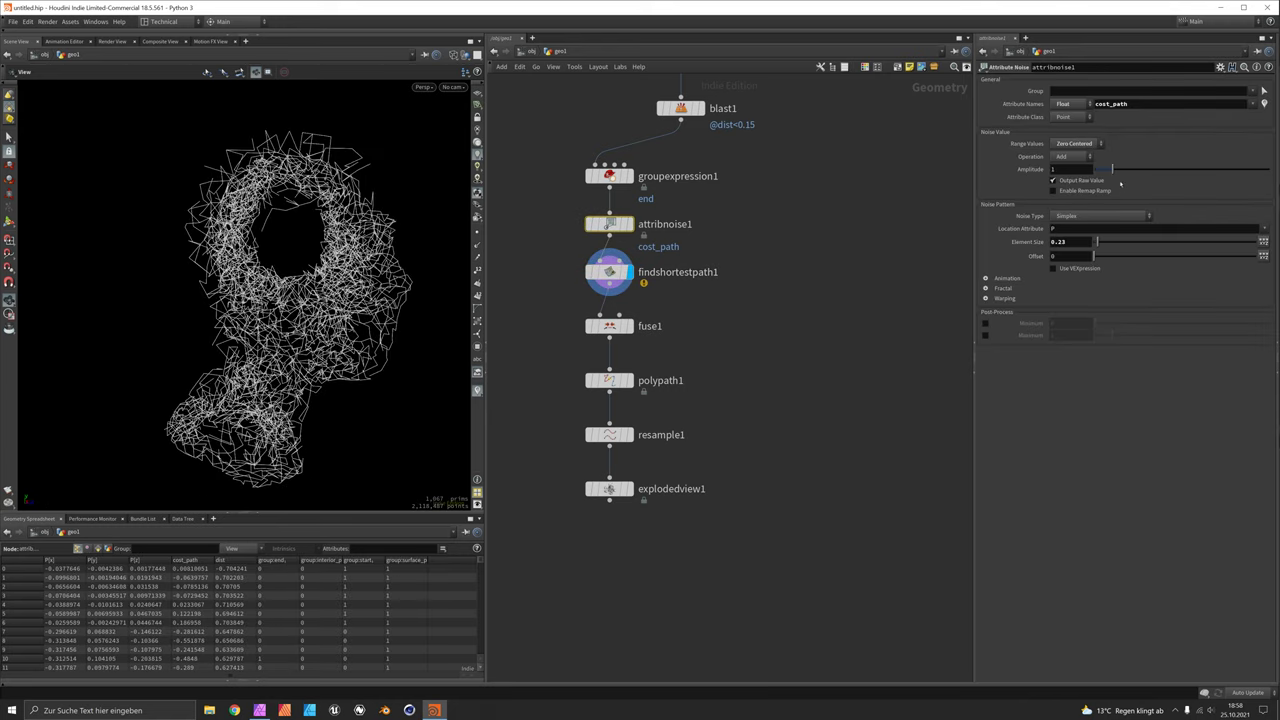
drag(1114, 174, 1098, 171)
drag(286, 336, 295, 302)
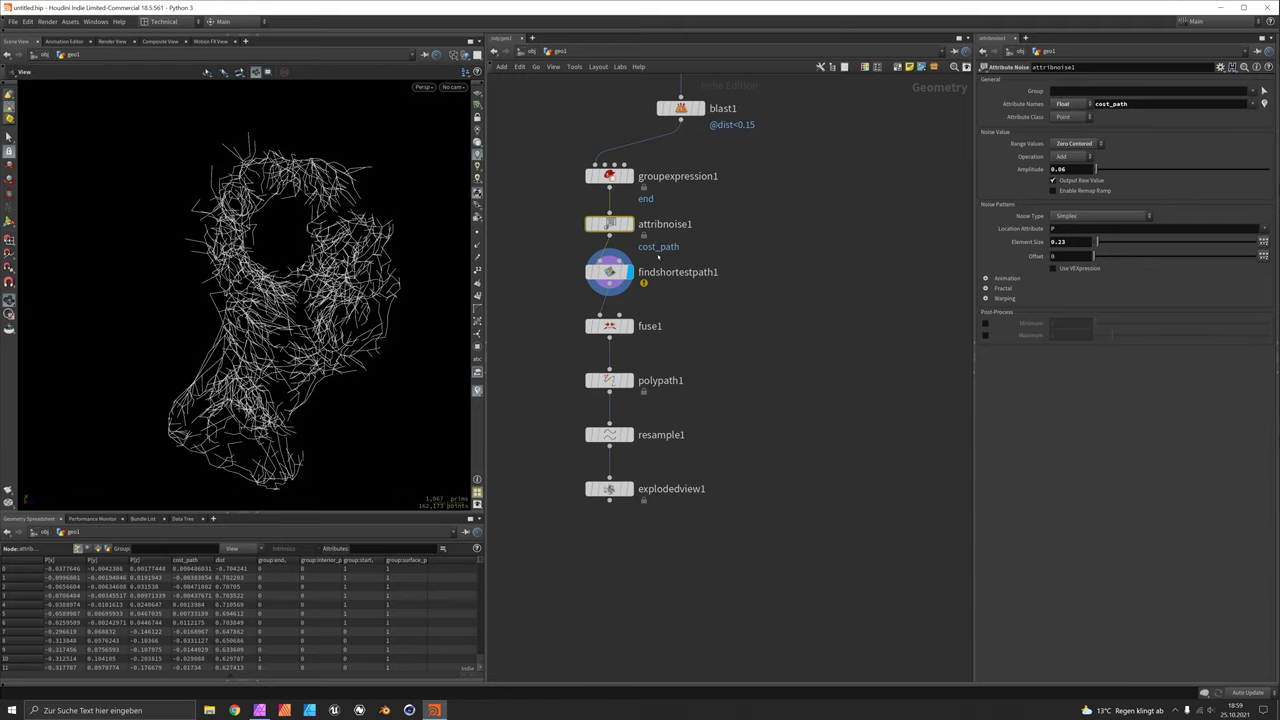
Step: Insert a second Distance from Geometry node between Group Expression and Attribute Noise, moving the downstream nodes to make room
drag(554, 206, 660, 505)
drag(612, 226, 712, 308)
click(701, 258)
middle_drag(701, 258, 643, 346)
drag(523, 286, 596, 284)
key(Tab)
text(dist)
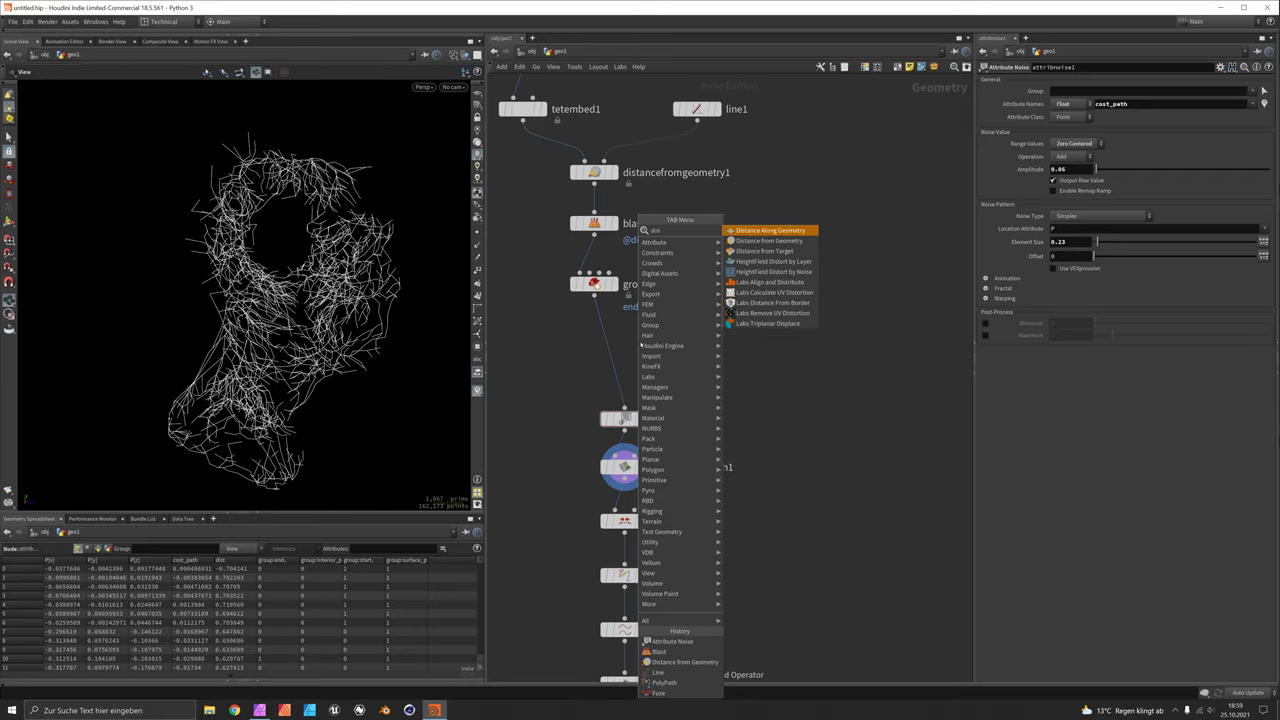
key(Down)
key(Return)
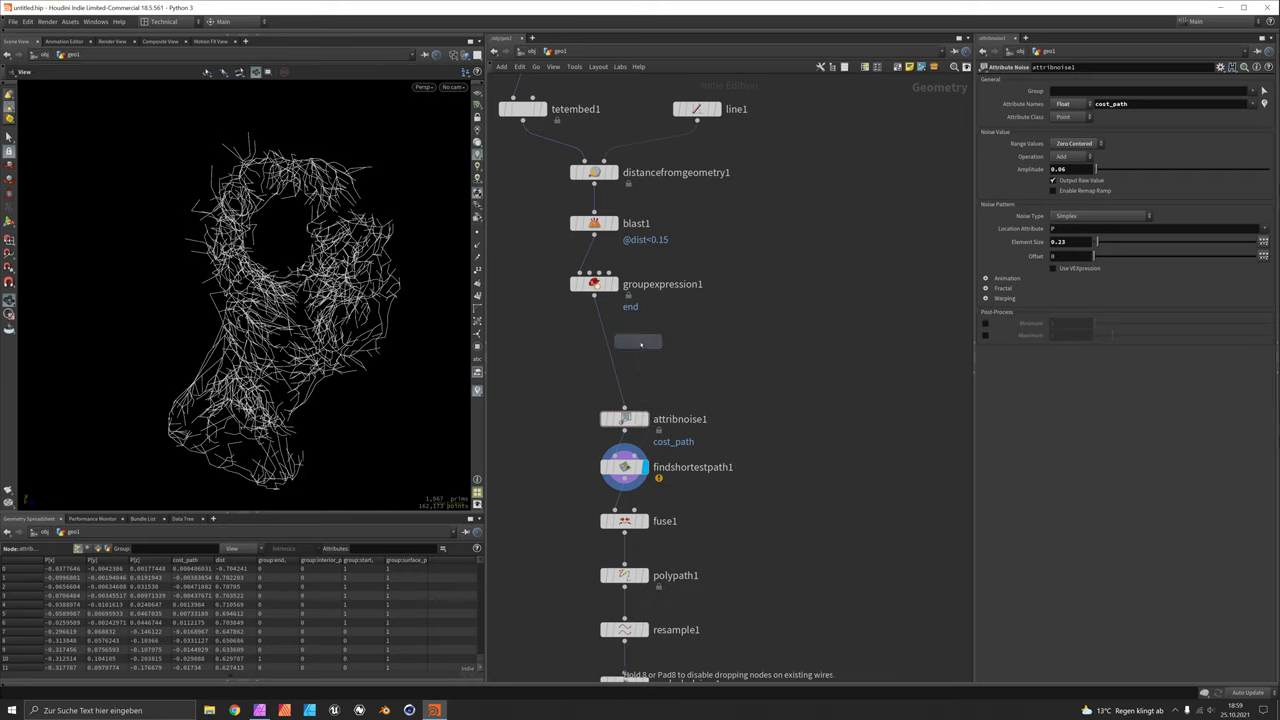
click(625, 344)
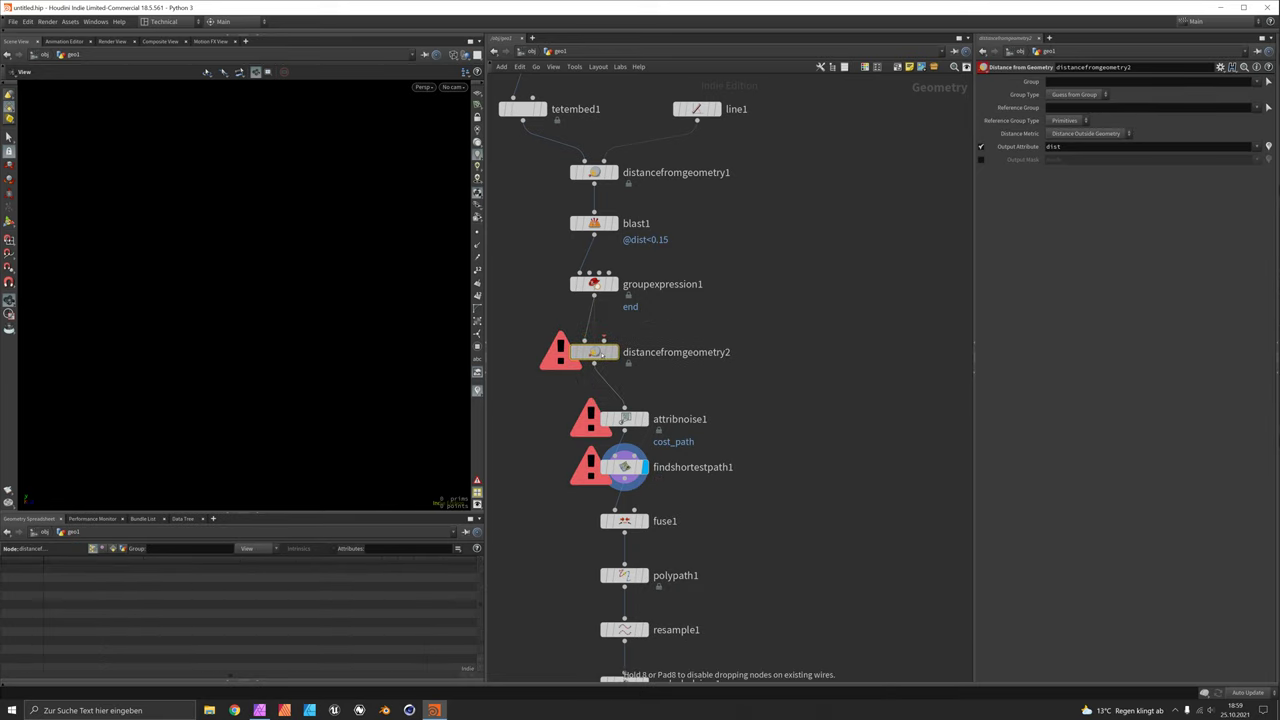
Step: Connect Match Size as the second Distance from Geometry's reference and move the three source head nodes beyond the line node
click(634, 333)
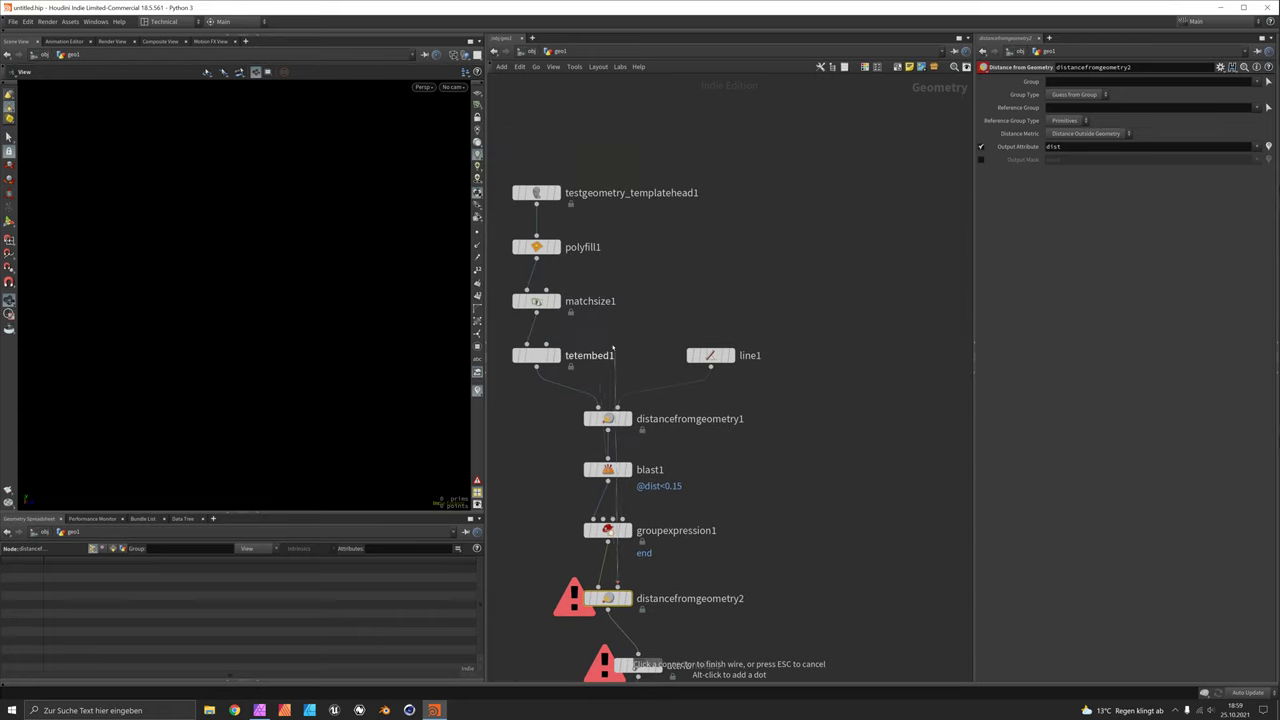
click(536, 365)
drag(629, 132, 512, 304)
drag(551, 304, 848, 290)
click(859, 313)
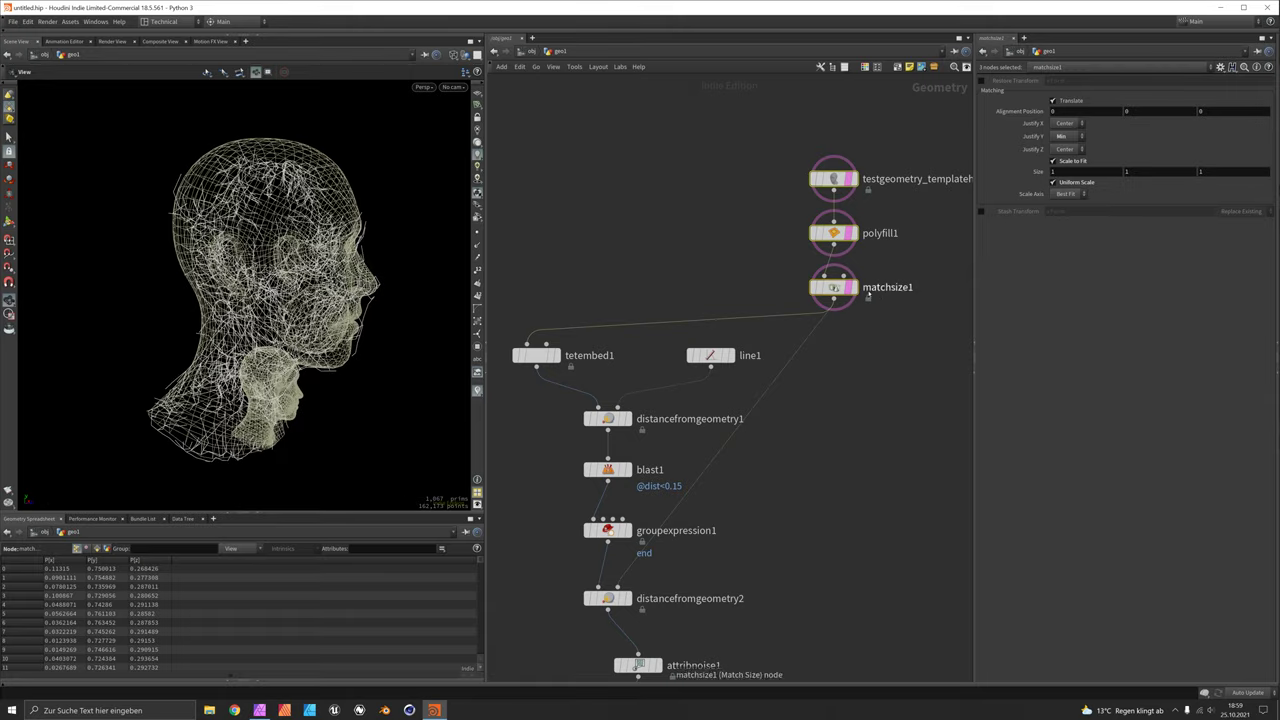
Step: Display Match Size and turn off the template display of the test head and Poly Fill nodes
click(833, 287)
click(853, 287)
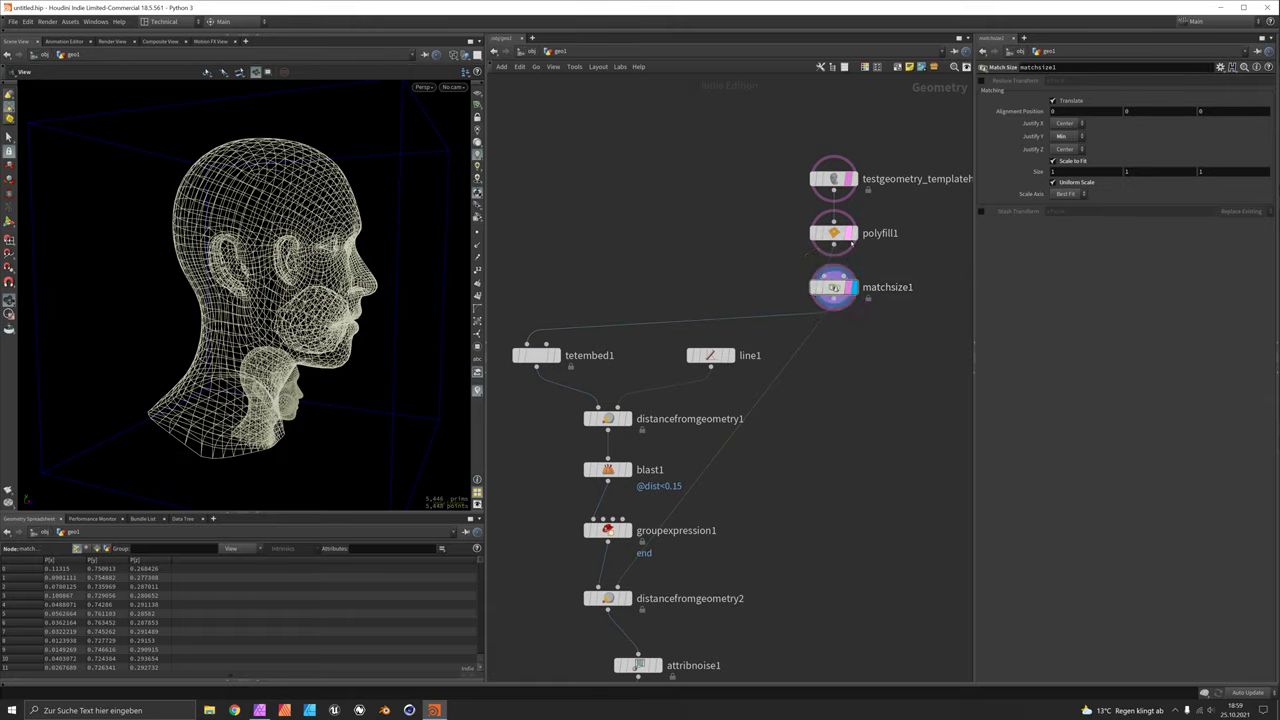
click(859, 313)
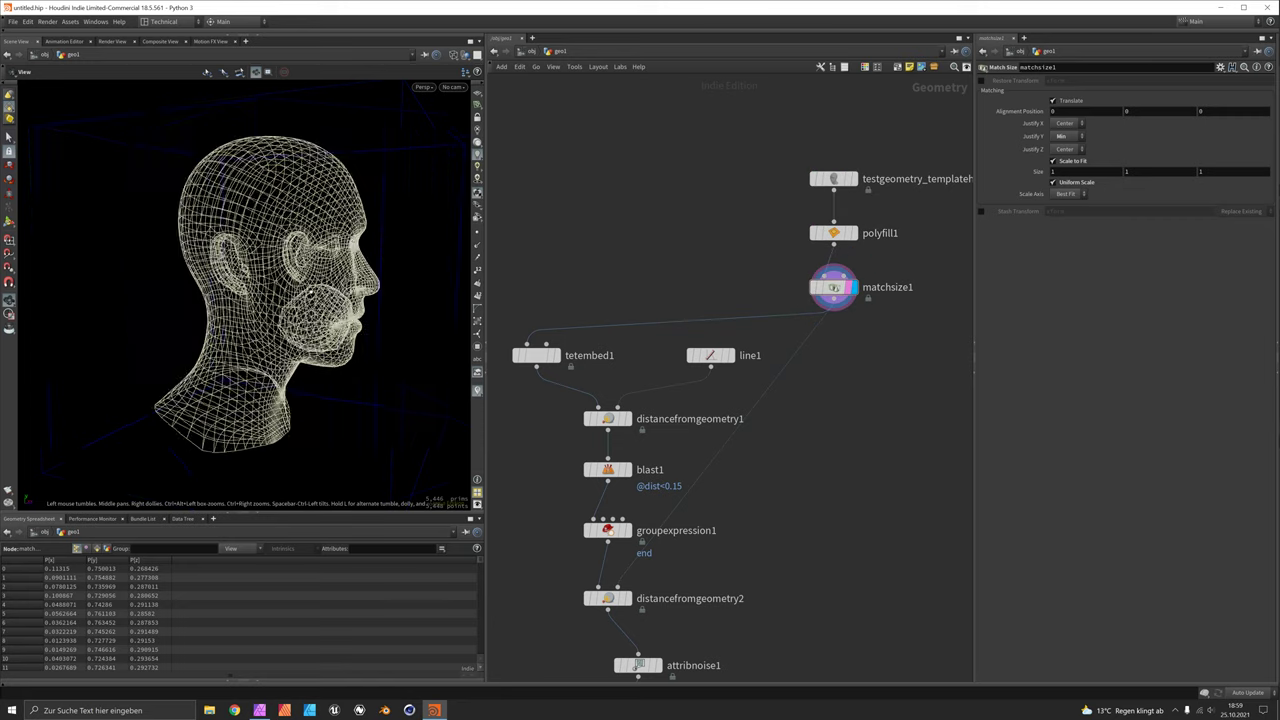
Step: Display the second Distance from Geometry node and name its output attribute dist_srf
middle_drag(747, 429, 752, 229)
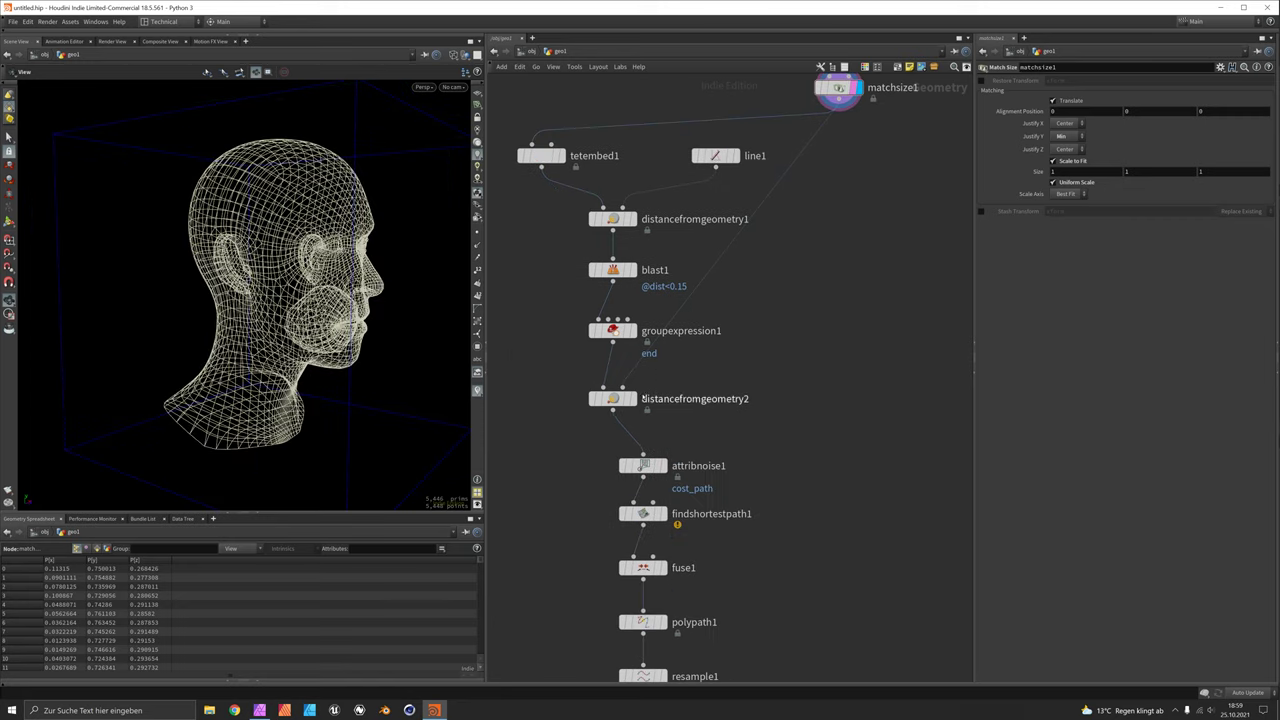
mouse_move(612, 398)
click(638, 374)
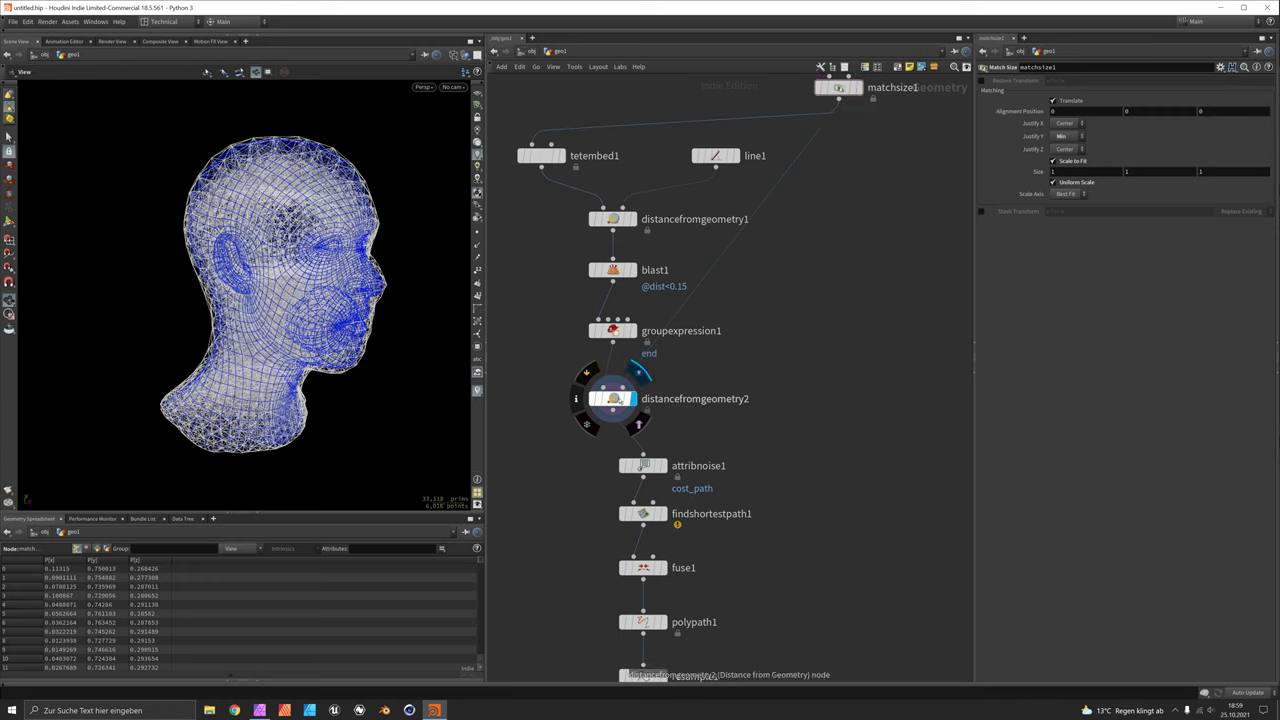
click(612, 399)
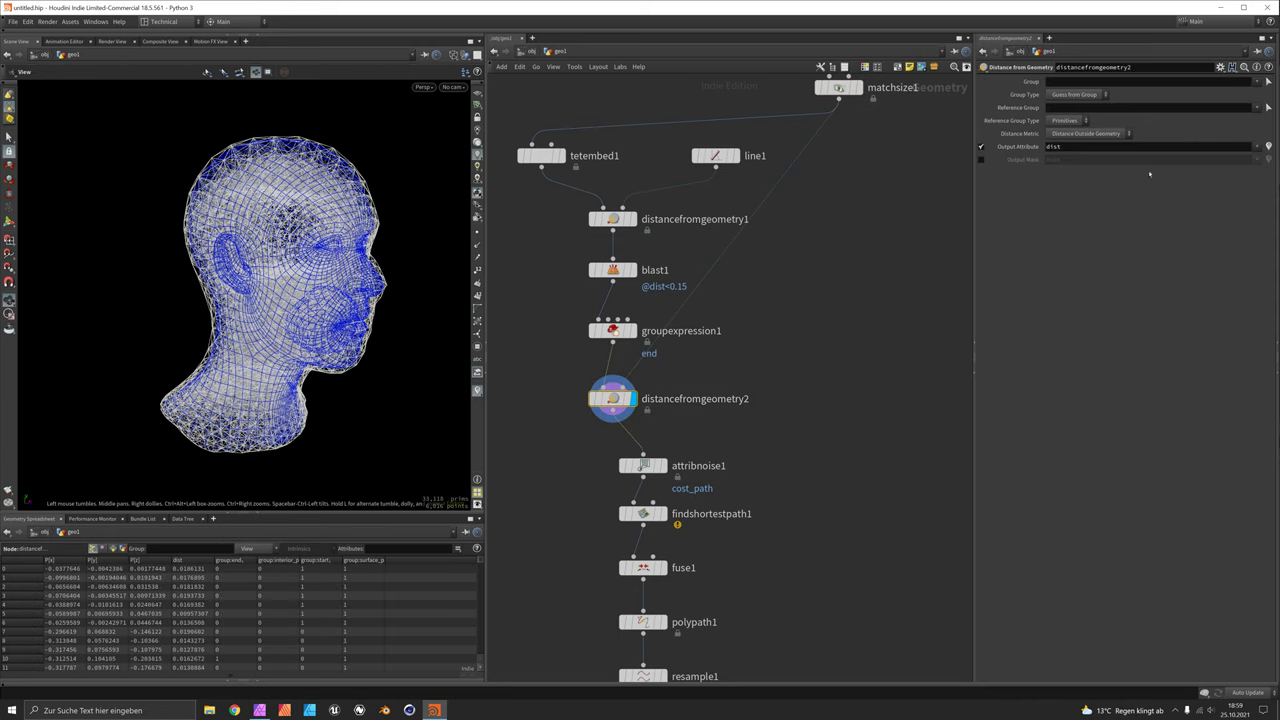
click(1086, 152)
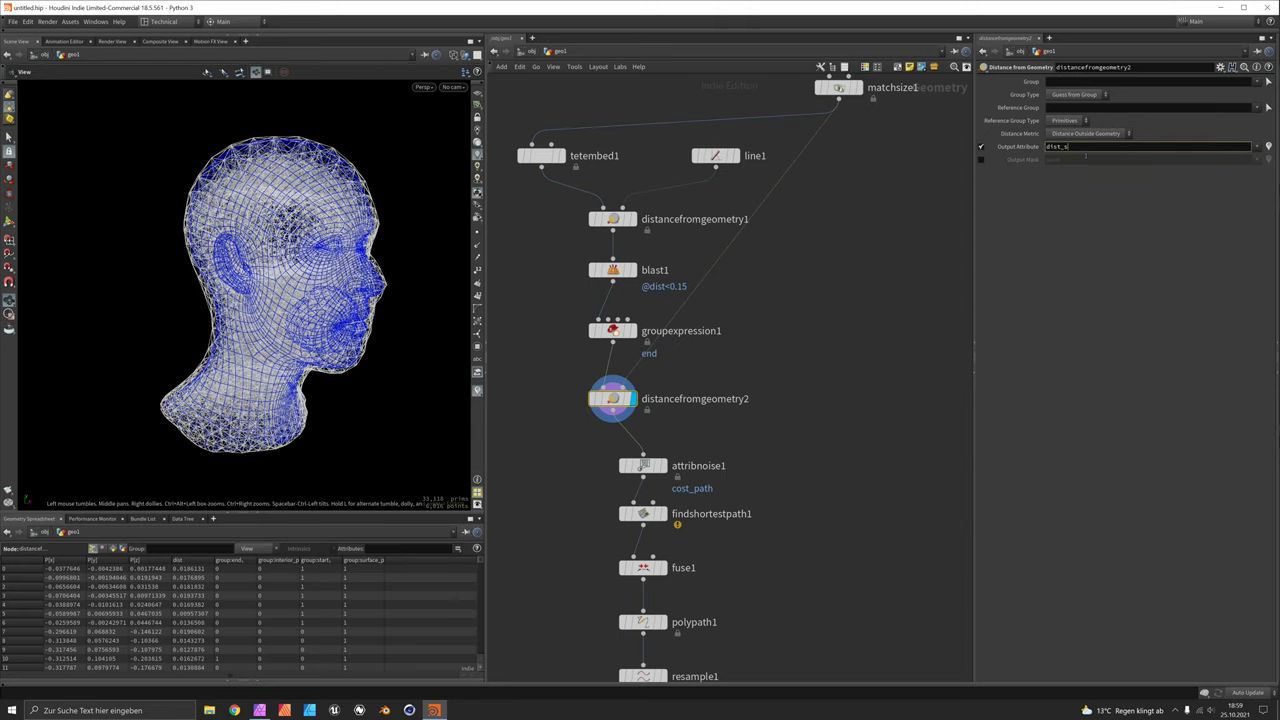
key(Return)
Step: Line up the downstream nodes, from Attribute Noise to Exploded View, in a straight column beneath the second Distance from Geometry
middle_drag(821, 436, 835, 266)
drag(761, 584, 686, 264)
key(l)
Step: Sort the second Distance from Geometry's point data by dist_srf in both directions to examine its value range
click(648, 196)
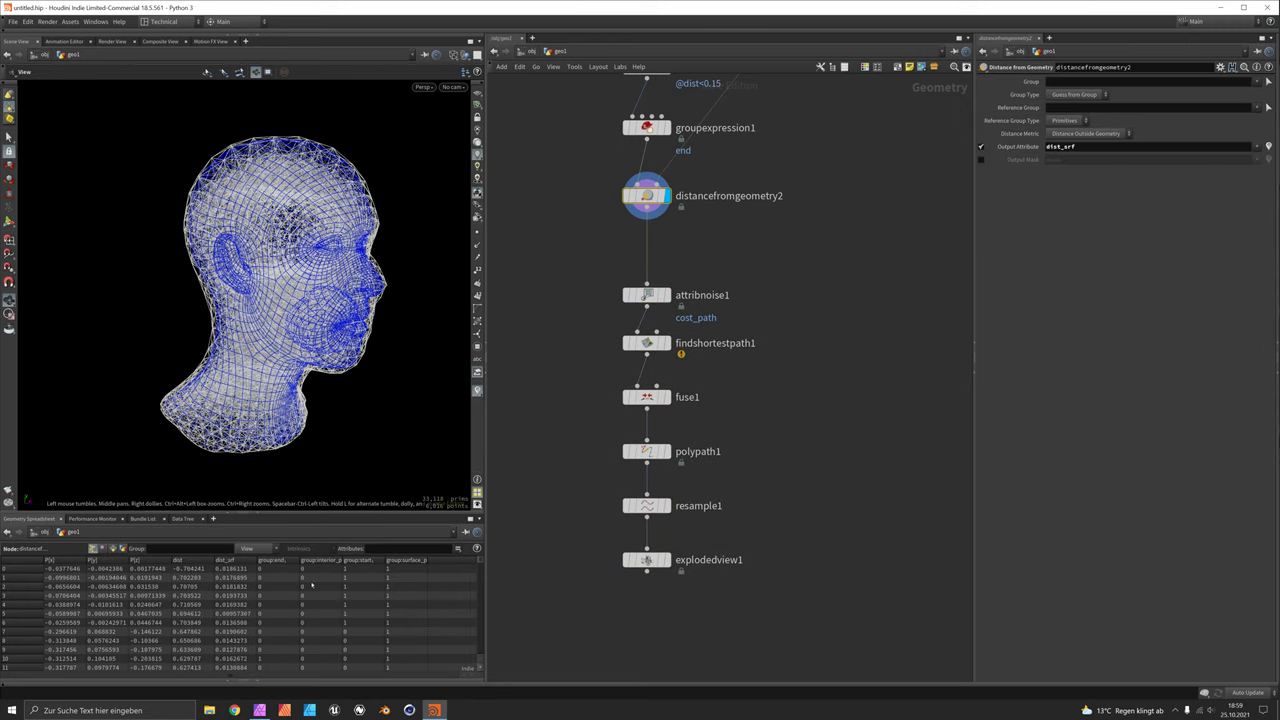
click(242, 563)
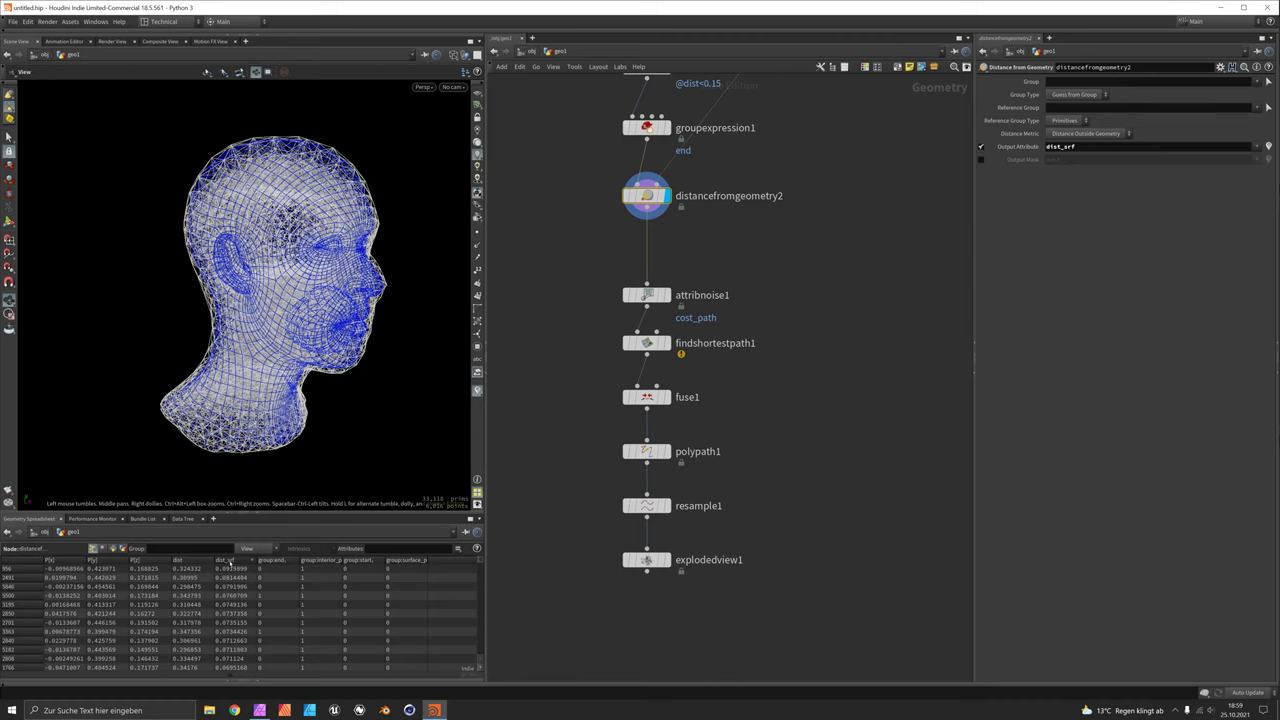
click(230, 561)
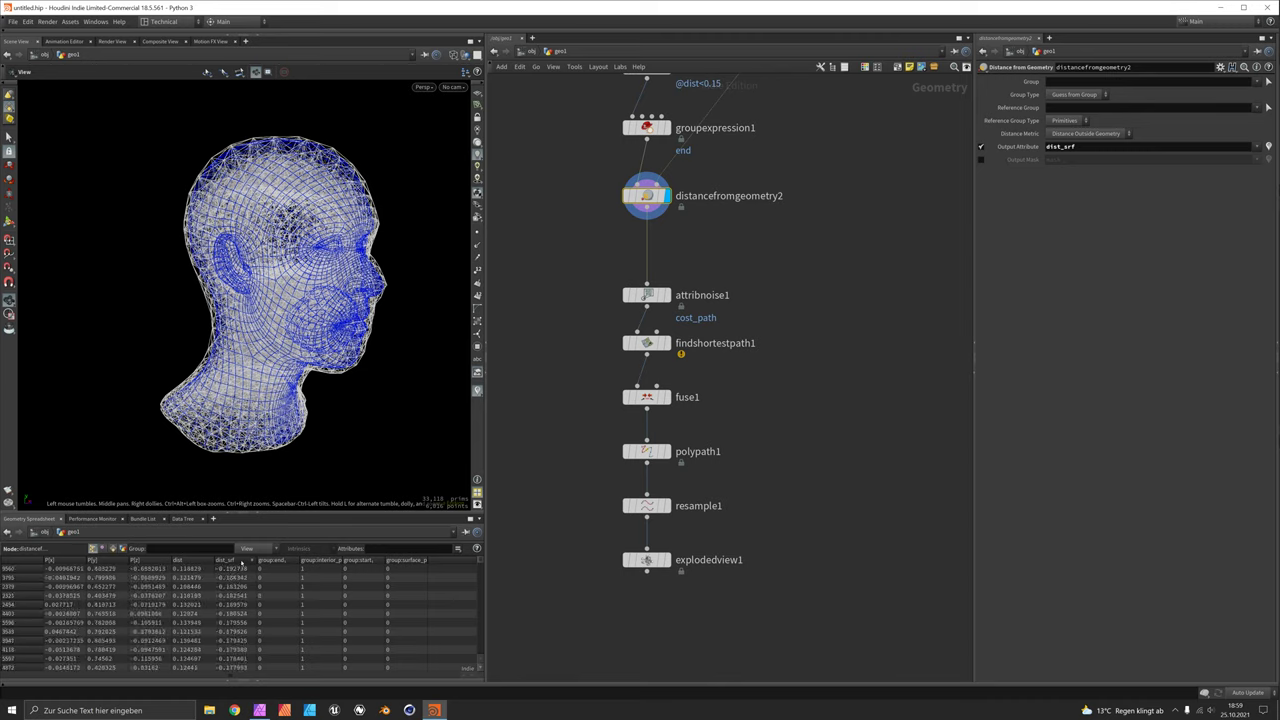
click(241, 562)
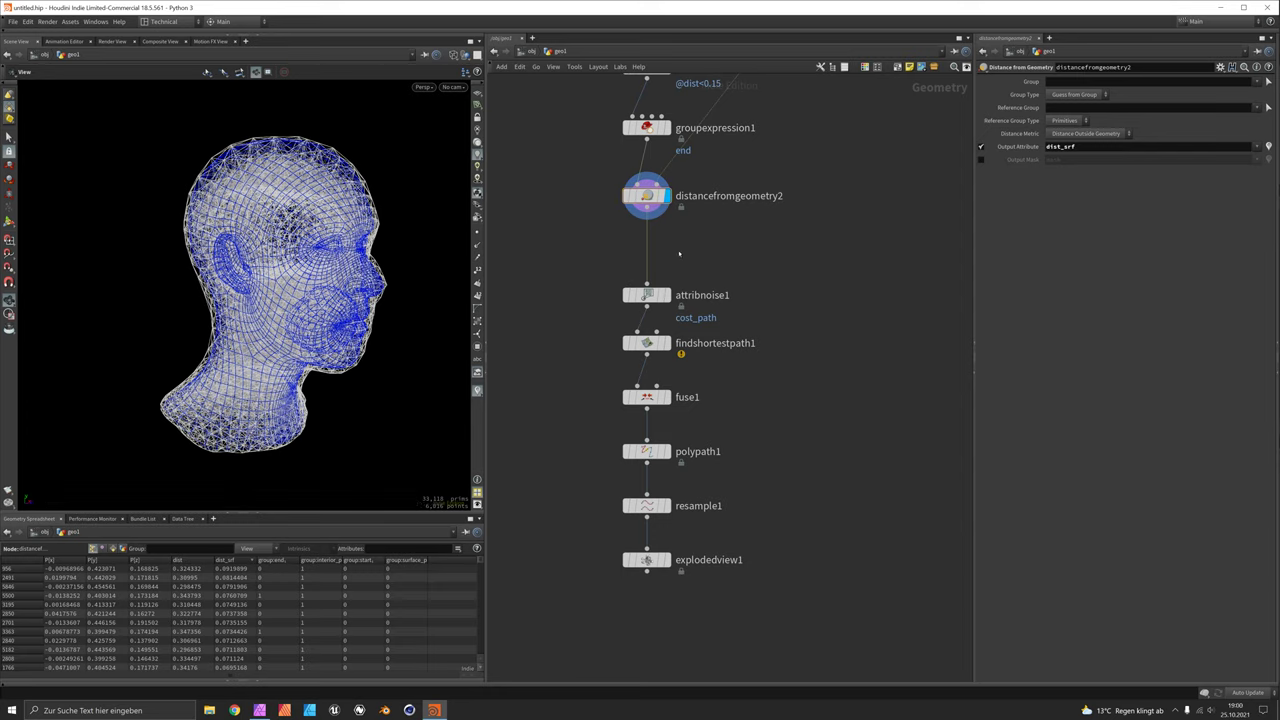
Step: Insert an Attribute Remap node between the second Distance from Geometry and Attribute Noise
key(Tab)
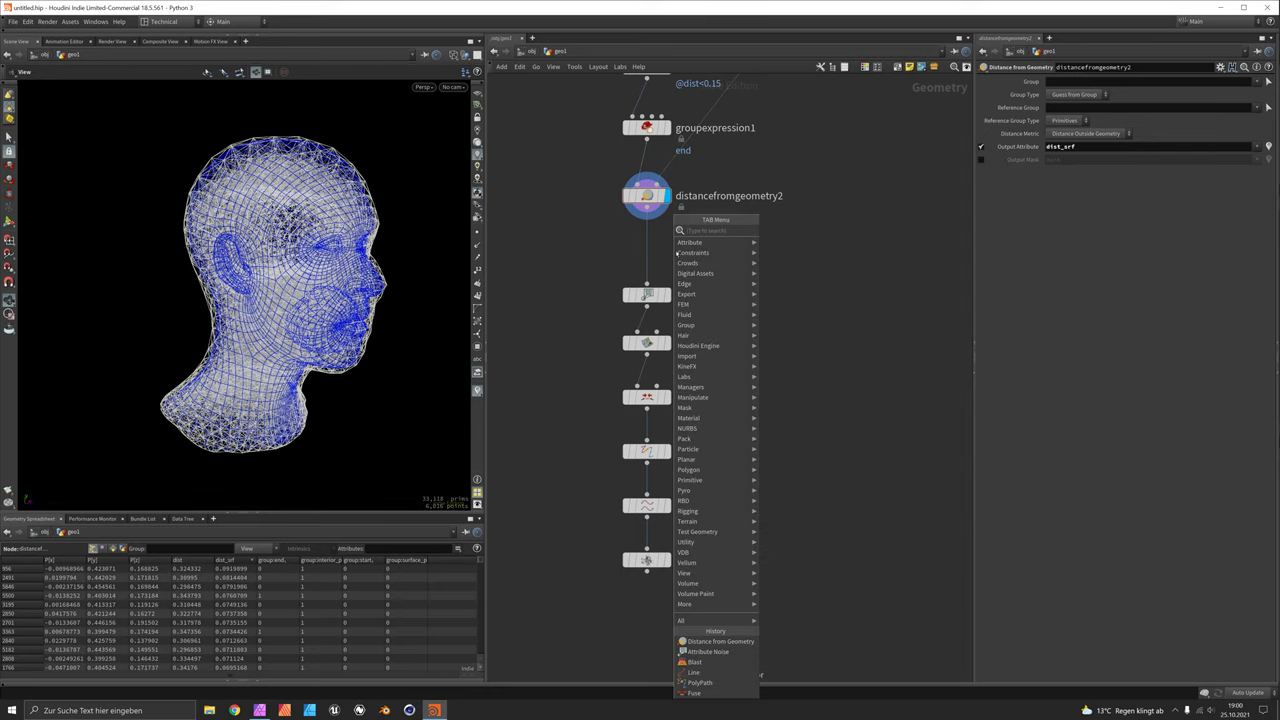
text(aremap)
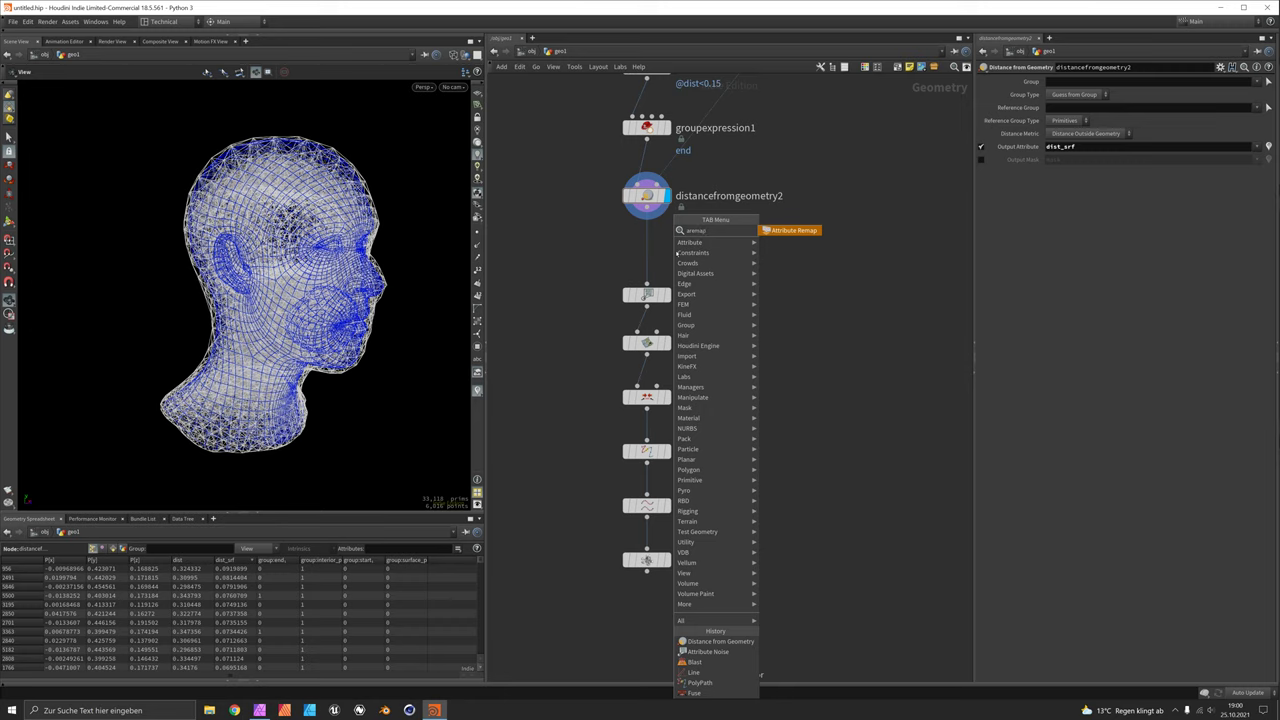
key(Return)
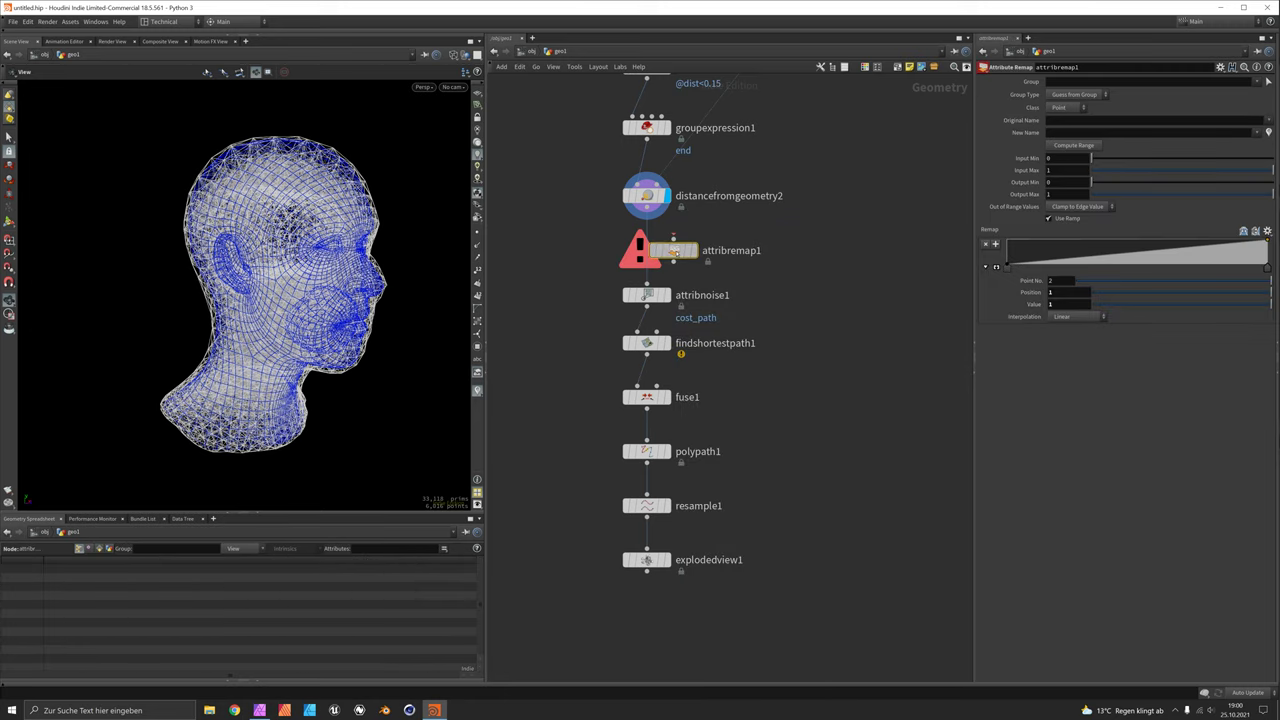
click(648, 252)
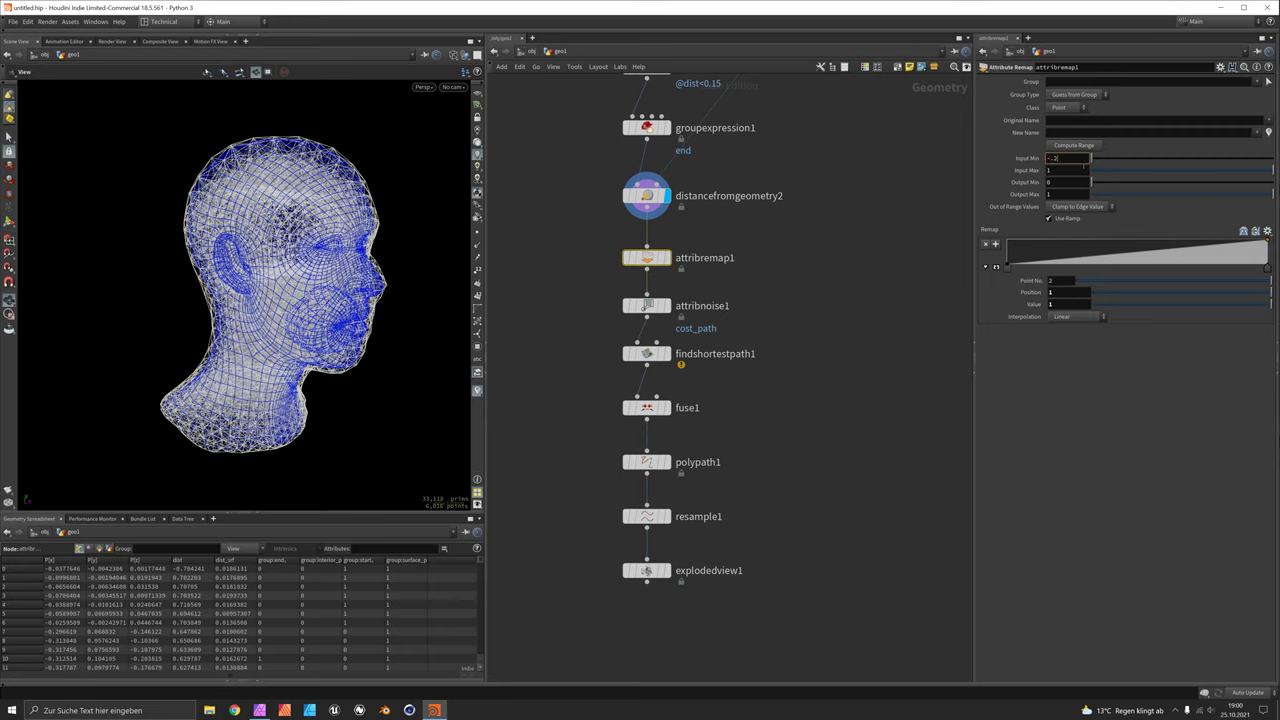
Step: Set the Attribute Remap input range to a minimum of -0.2 and a maximum of 0.1
key(Tab)
text(.1)
key(Return)
click(1072, 184)
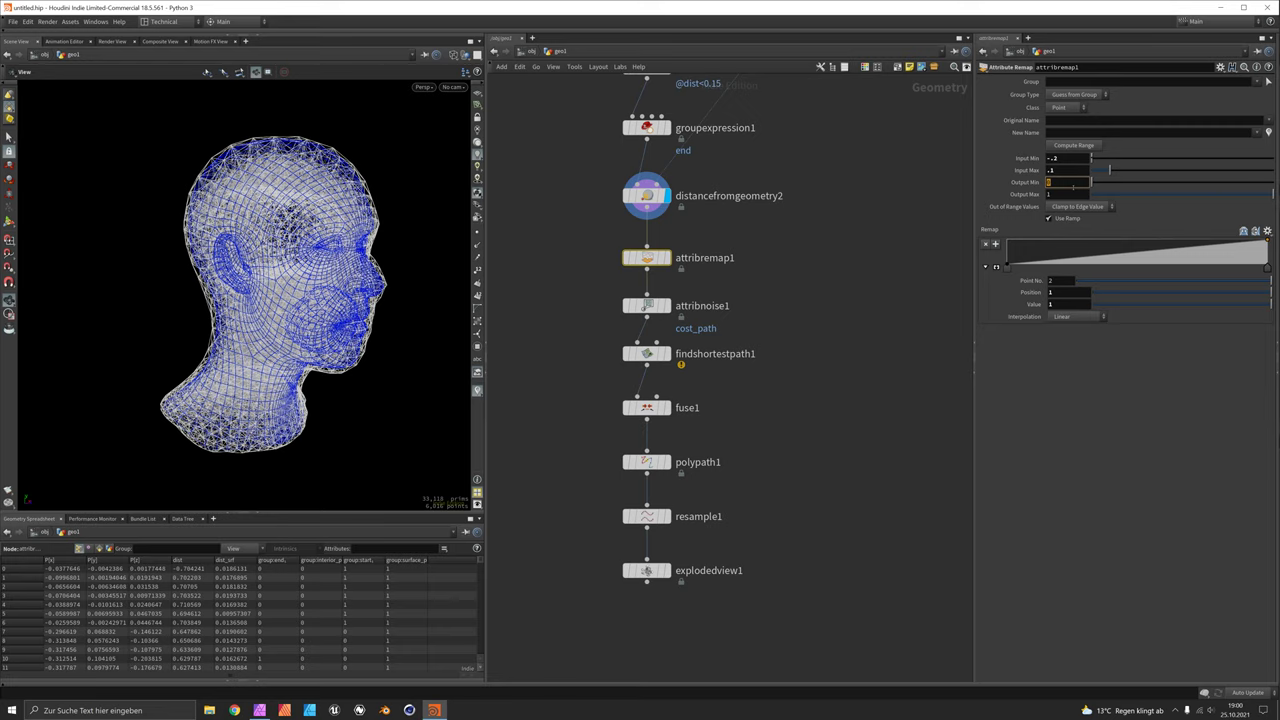
key(Return)
Step: Try reversing the remap ramp and look through the interpolation choices for its first point
click(1243, 231)
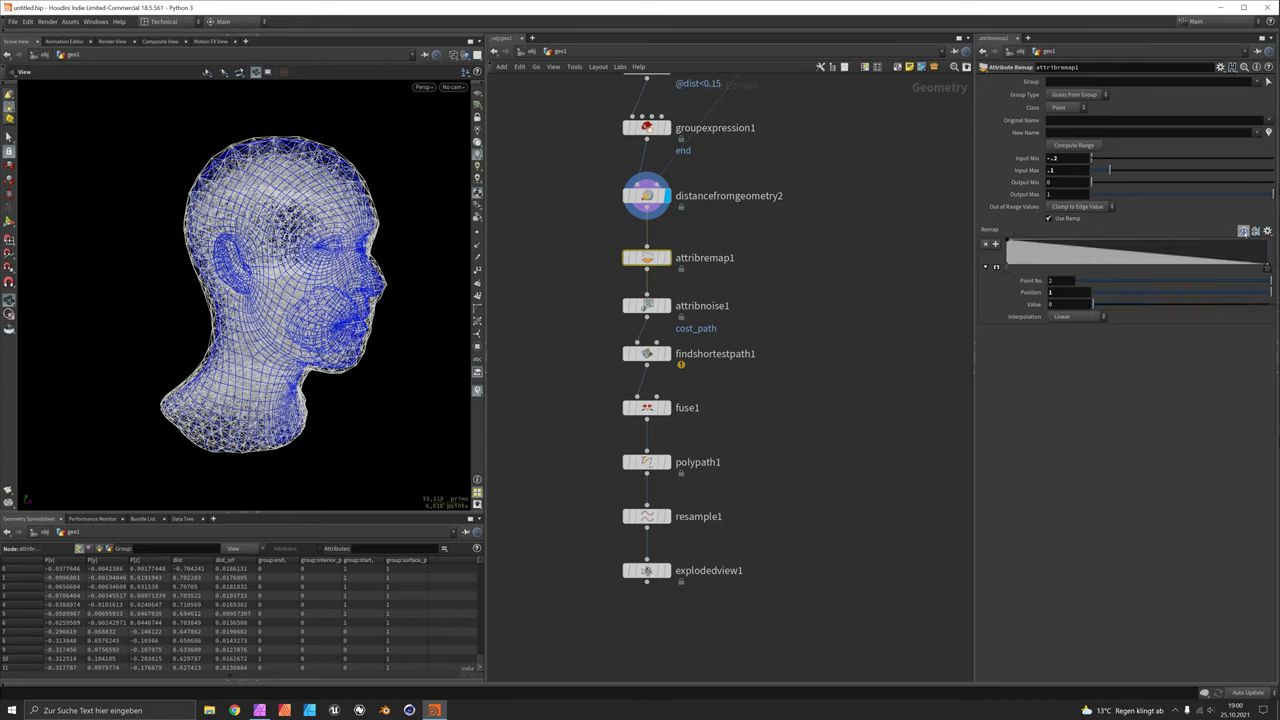
click(1007, 267)
click(1075, 317)
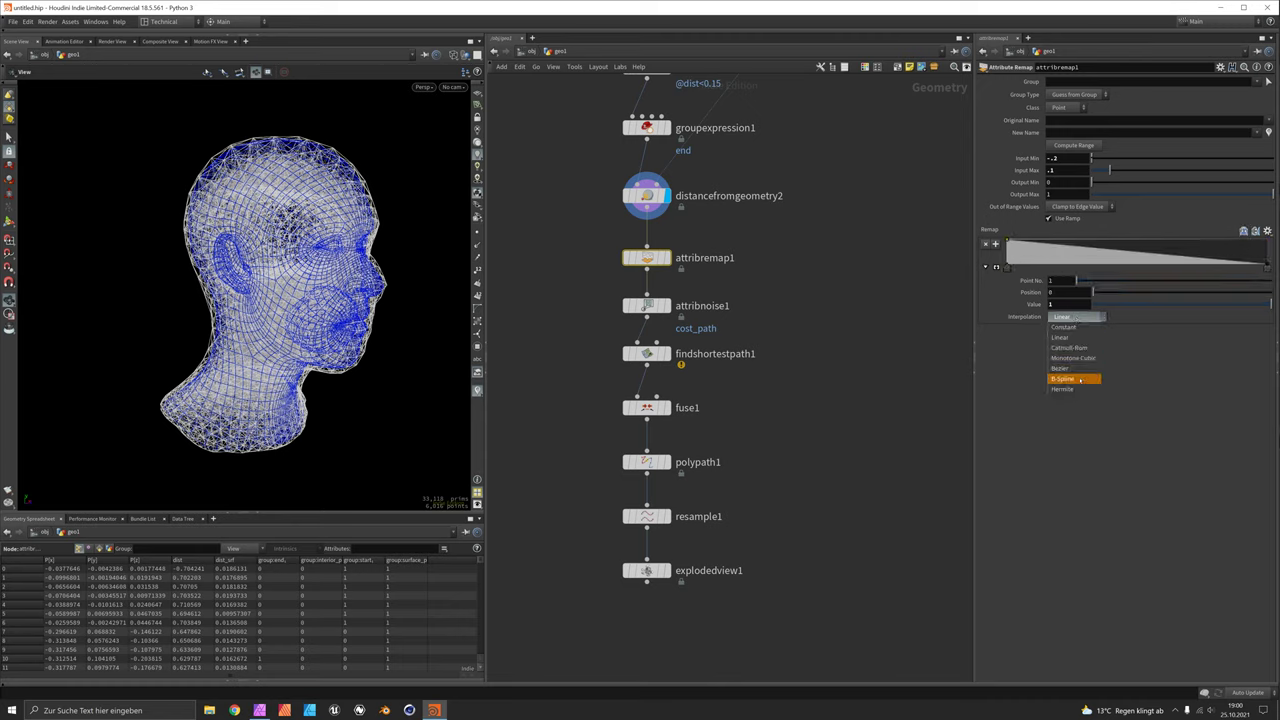
click(1199, 368)
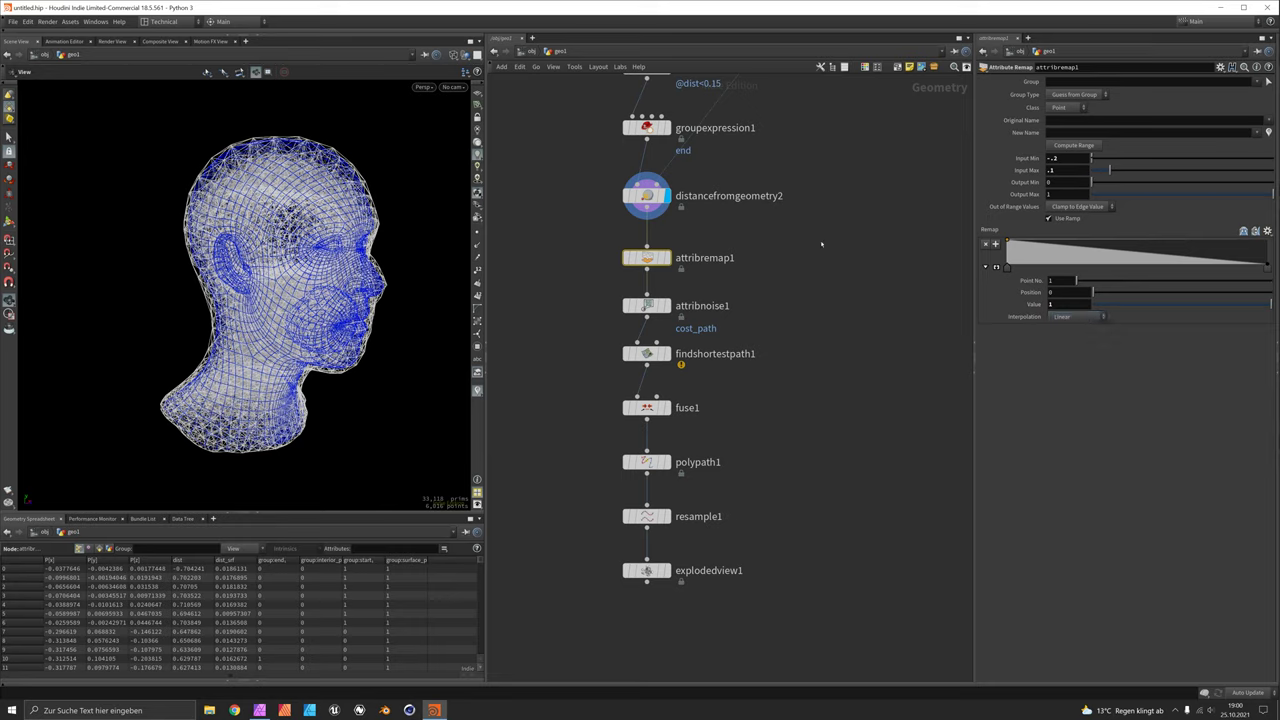
Step: Turn off the remap ramp and invert the output range with Output Min 1 and Output Max 0
click(1076, 219)
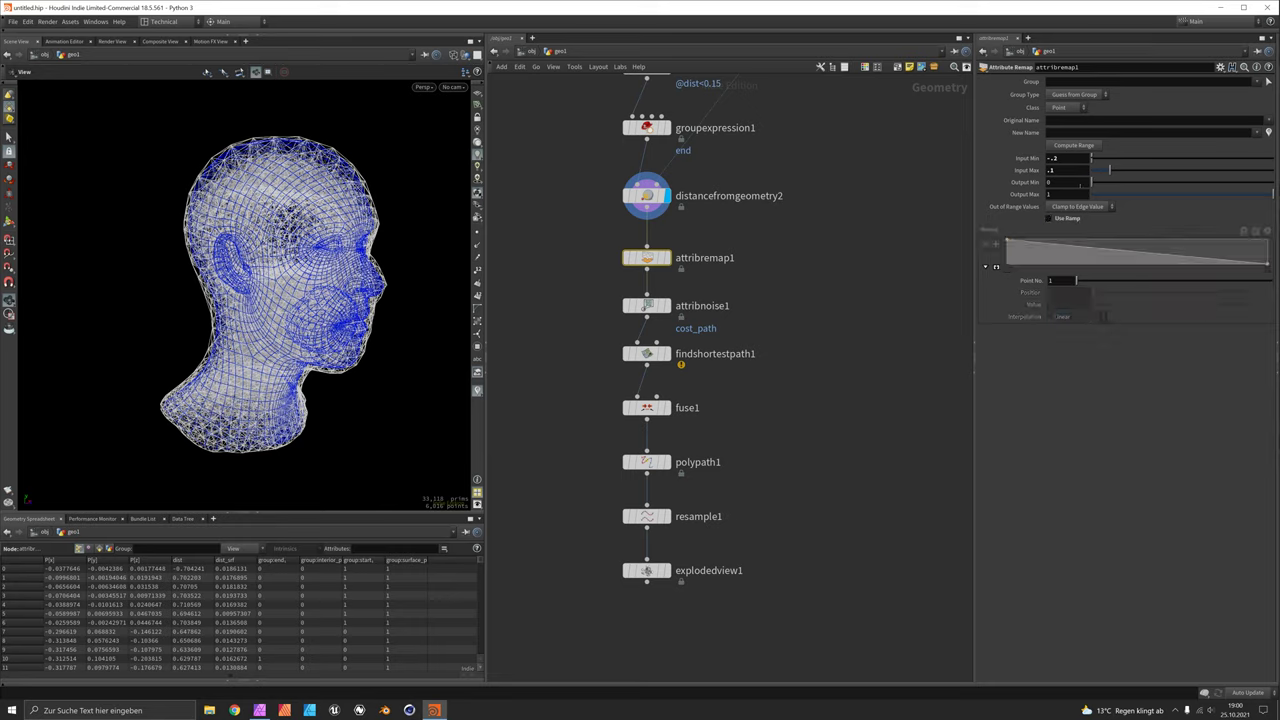
click(1075, 183)
text(1)
key(Tab)
text(0)
key(Return)
Step: Display the Attribute Remap node and choose dist_srf as its original attribute
click(665, 258)
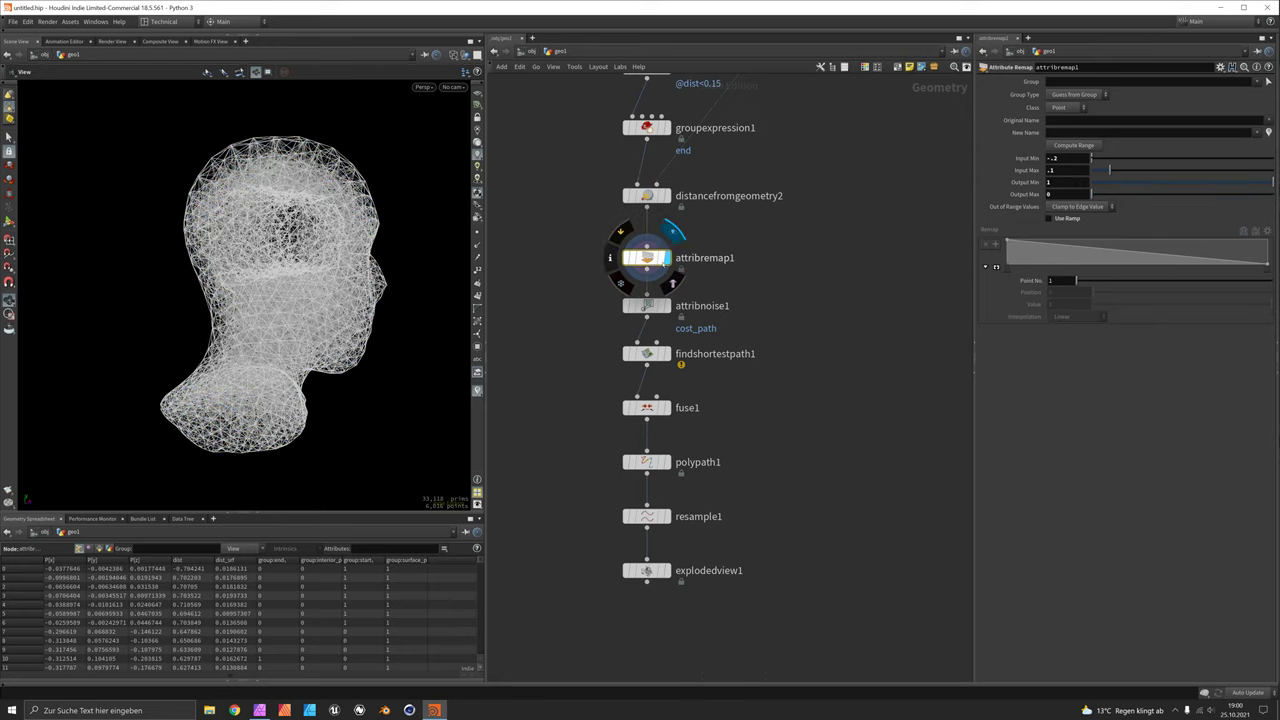
drag(328, 258, 390, 262)
click(1269, 120)
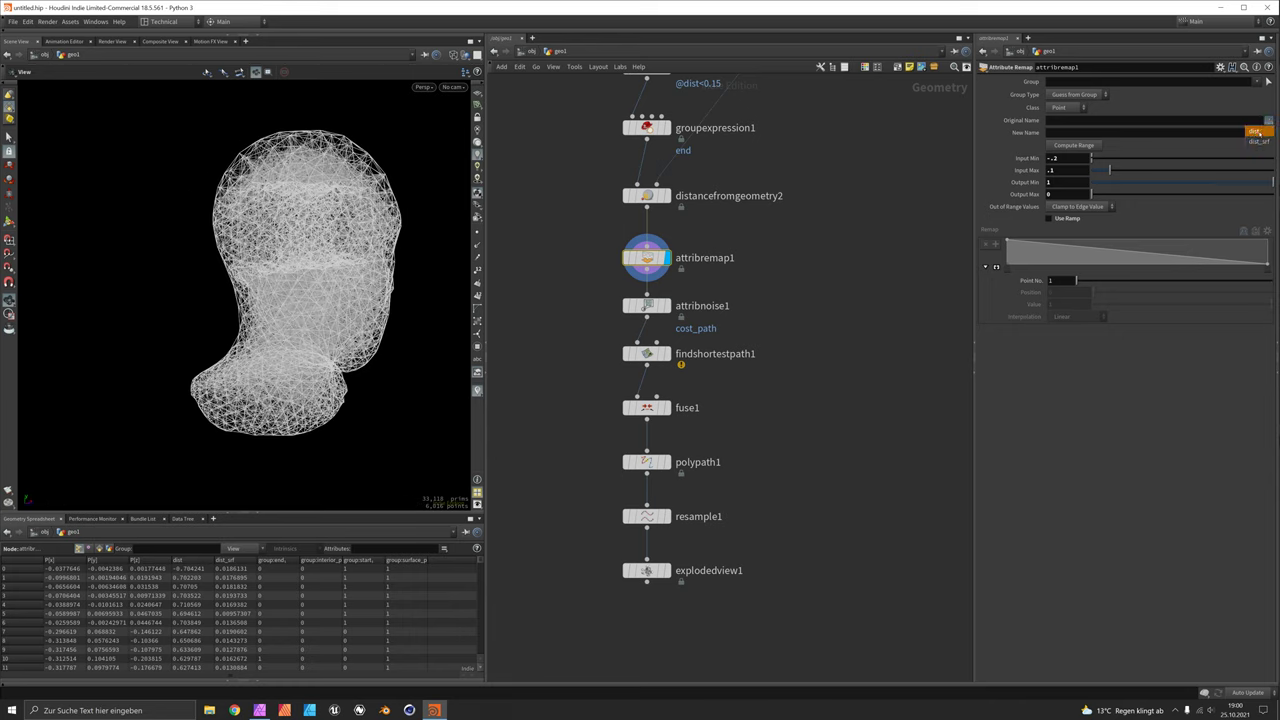
click(1259, 142)
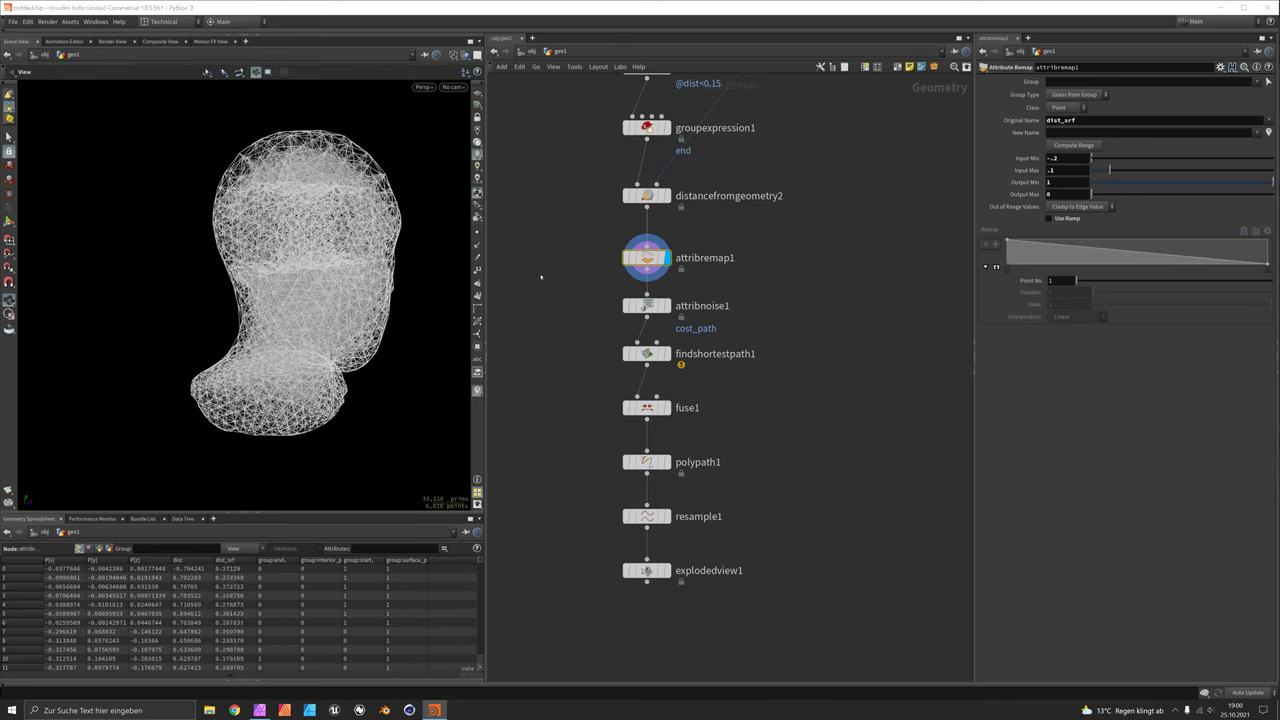
Step: Display Find Shortest Path and change its Point Cost Attribute to dist_srf
click(652, 308)
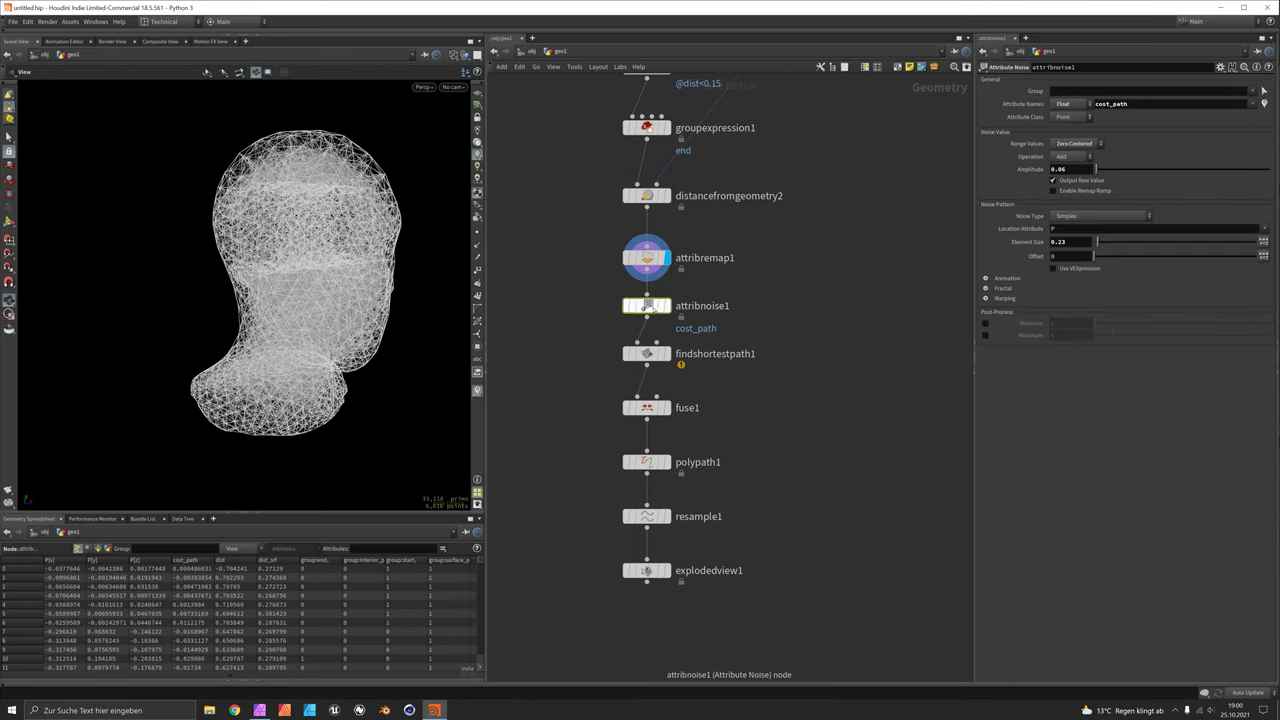
click(666, 354)
click(648, 354)
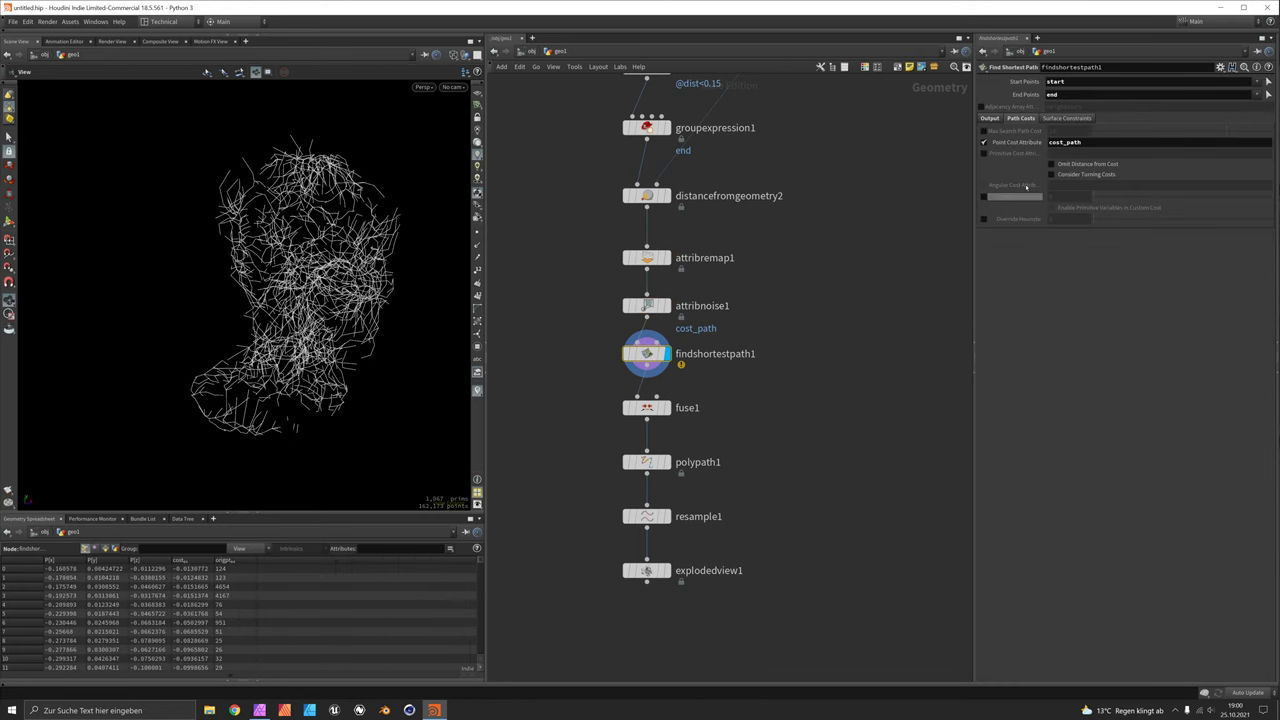
click(1103, 143)
text(dist)
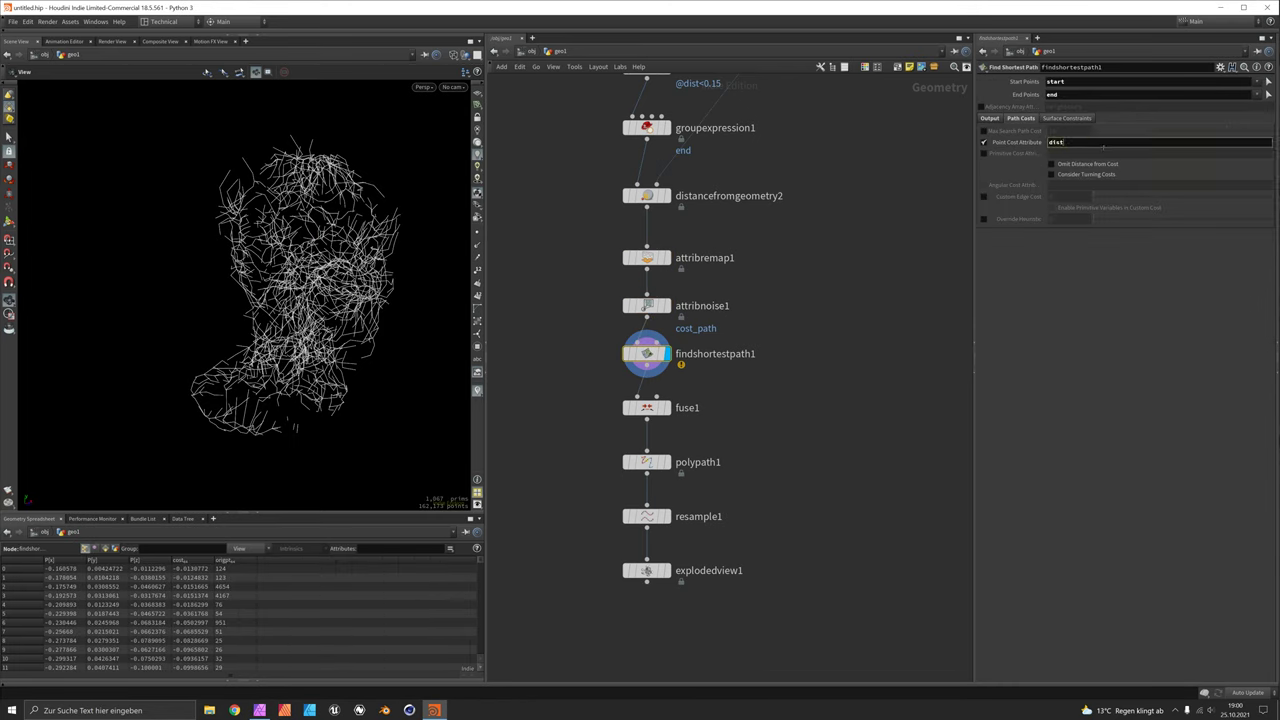
text(_srf)
key(Return)
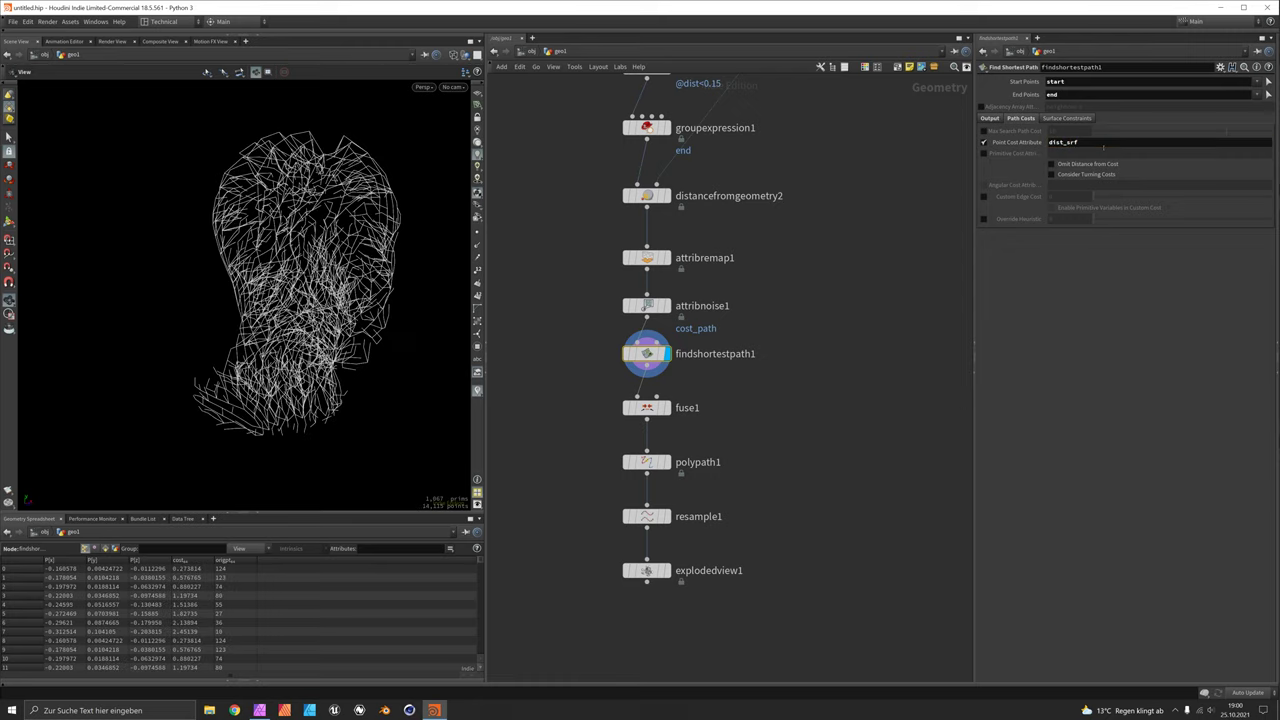
Step: Inspect the new paths, display the Resample node, and delete the Exploded View node
drag(290, 272, 308, 217)
drag(205, 199, 218, 196)
drag(298, 229, 414, 277)
click(664, 516)
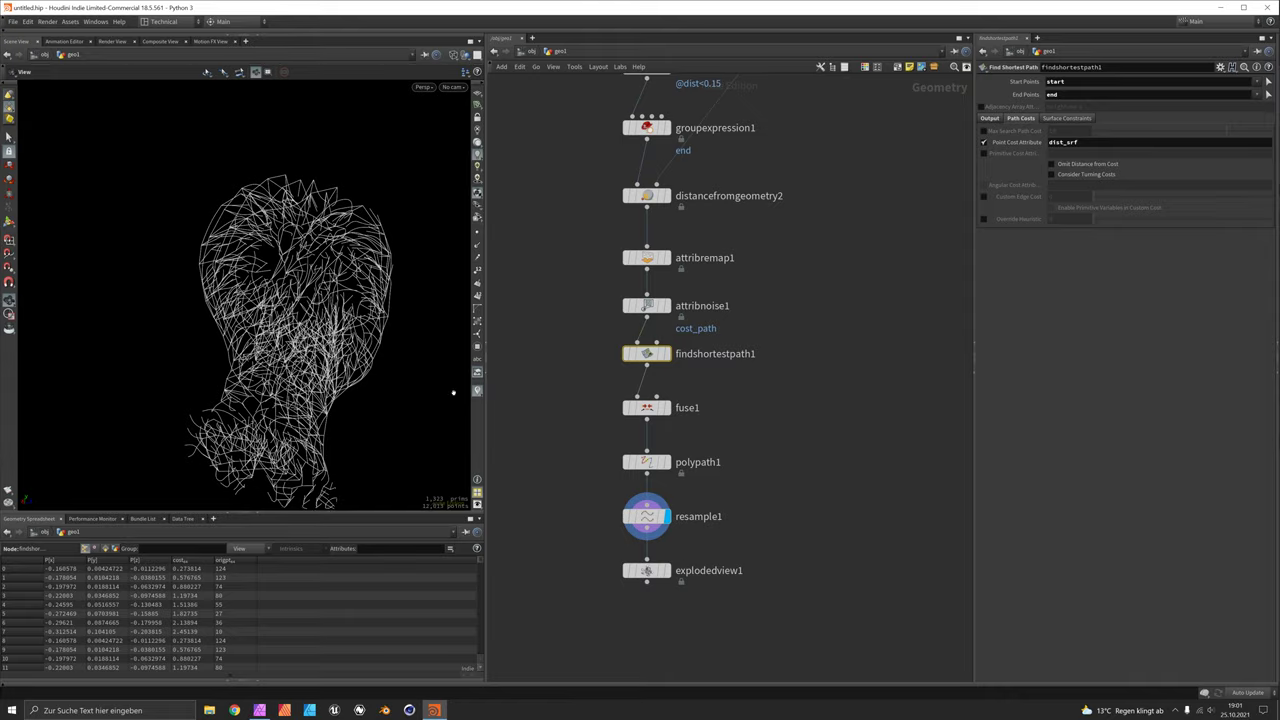
drag(383, 363, 397, 303)
click(648, 571)
key(Delete)
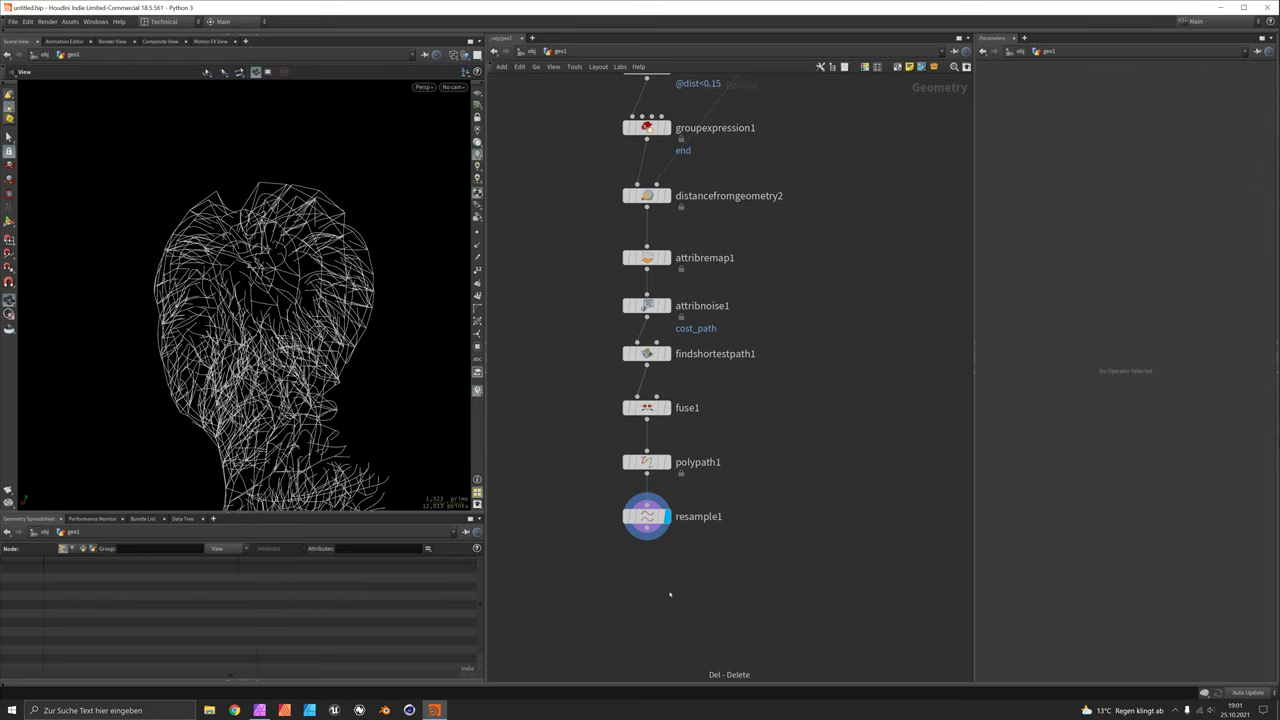
Step: Examine the resampled branching structure from several angles and review the node chain that builds it
drag(288, 224, 258, 331)
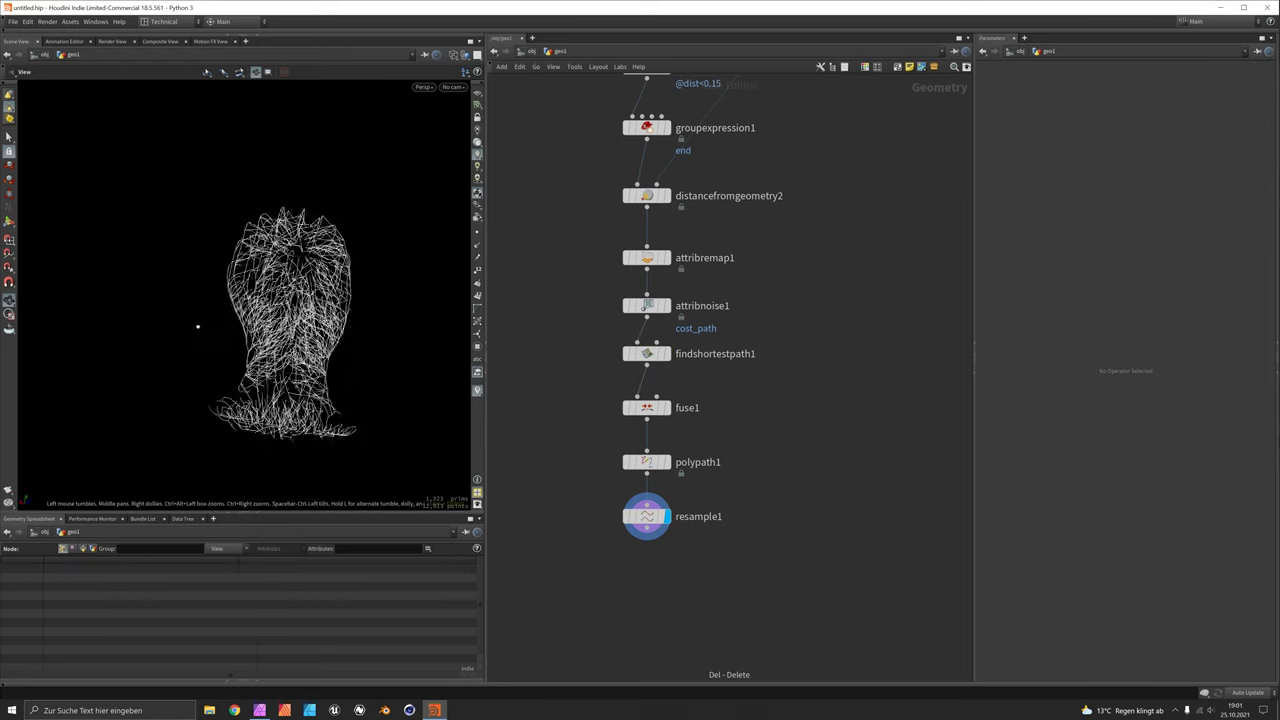
scroll(194, 326, up, 5)
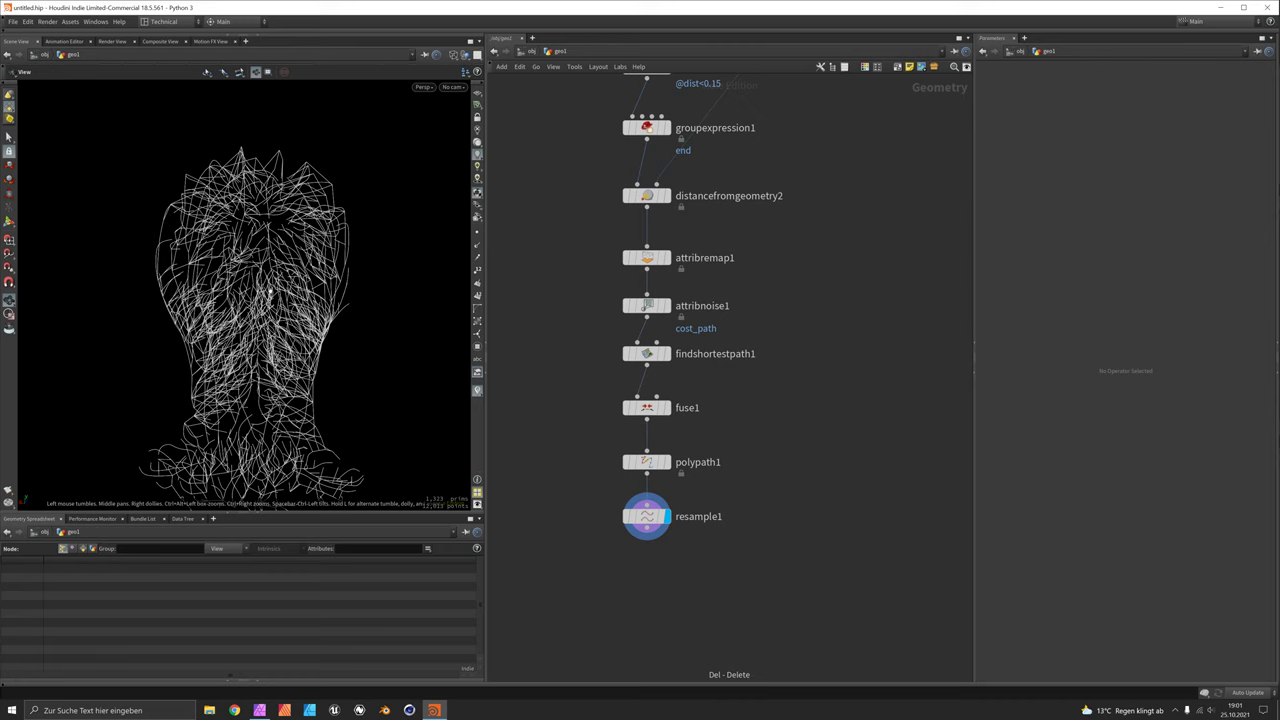
drag(230, 296, 310, 300)
middle_drag(823, 200, 815, 406)
middle_drag(663, 240, 843, 149)
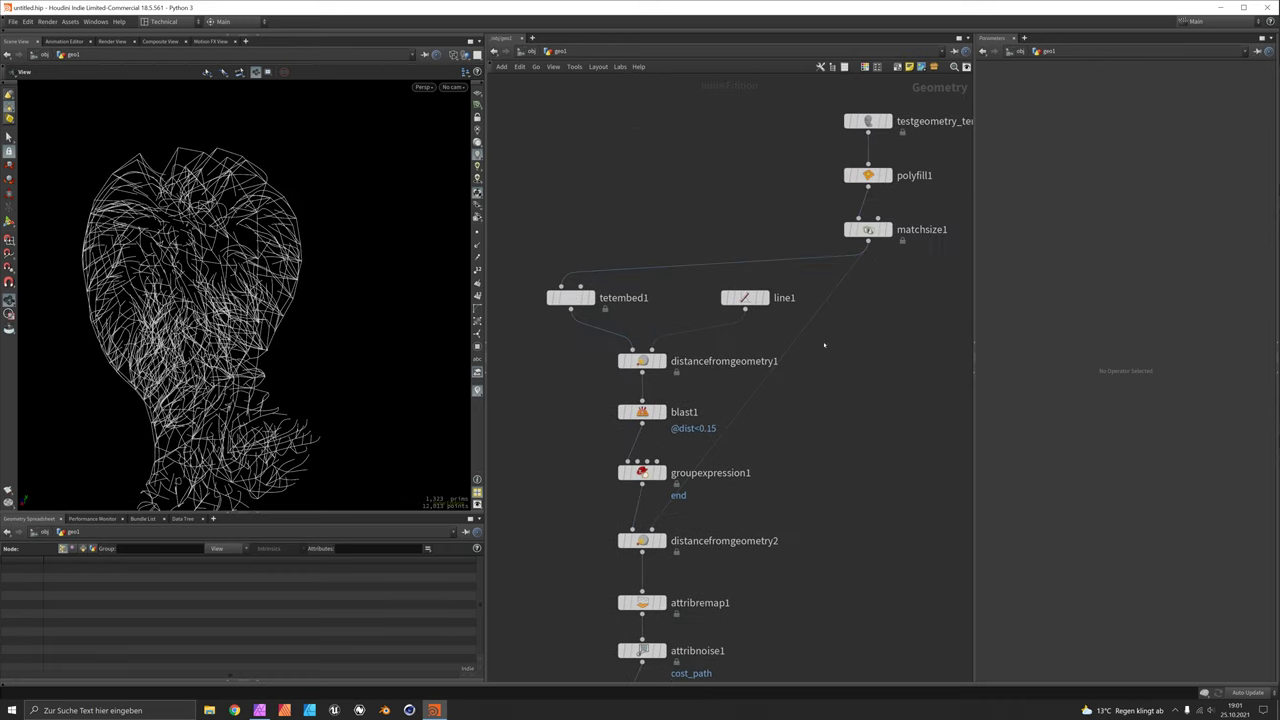
middle_drag(845, 378, 830, 170)
middle_drag(674, 380, 775, 278)
Step: Enable the Curve U Attribute output, curveu, on the Resample node
click(655, 540)
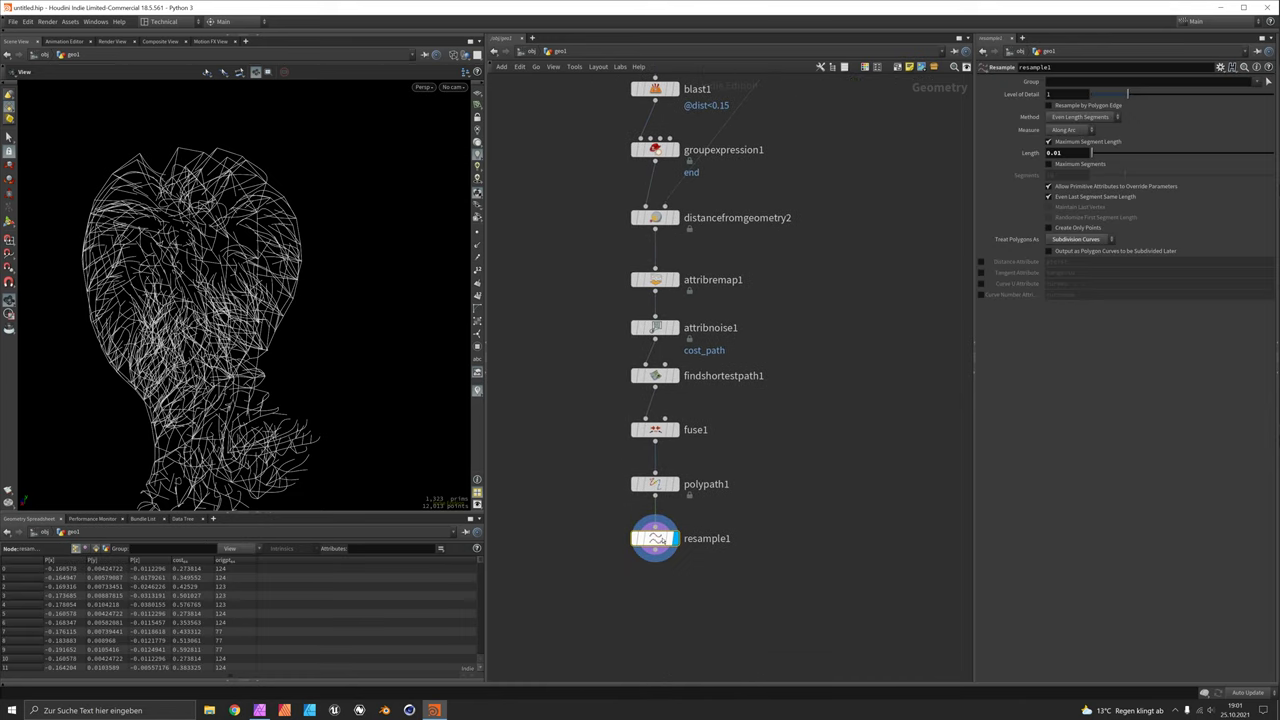
drag(285, 318, 333, 303)
mouse_move(333, 156)
mouse_down()
mouse_move(304, 223)
mouse_move(338, 164)
mouse_up()
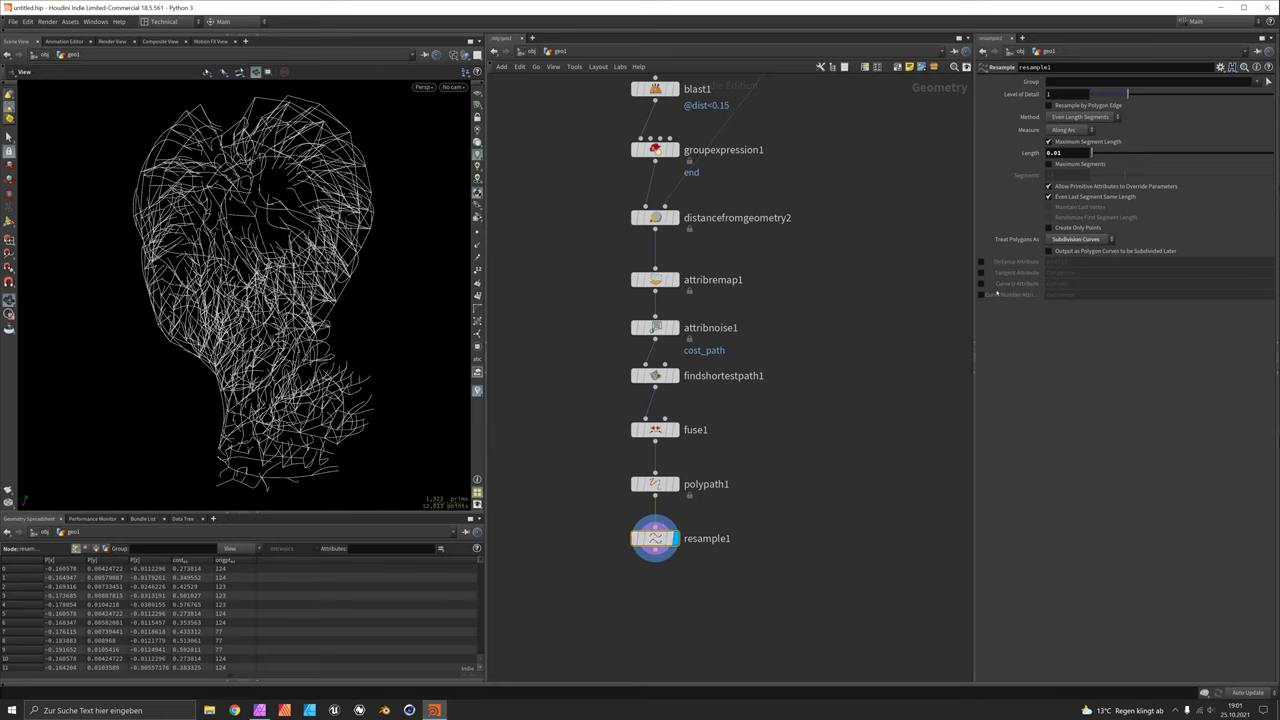
click(982, 285)
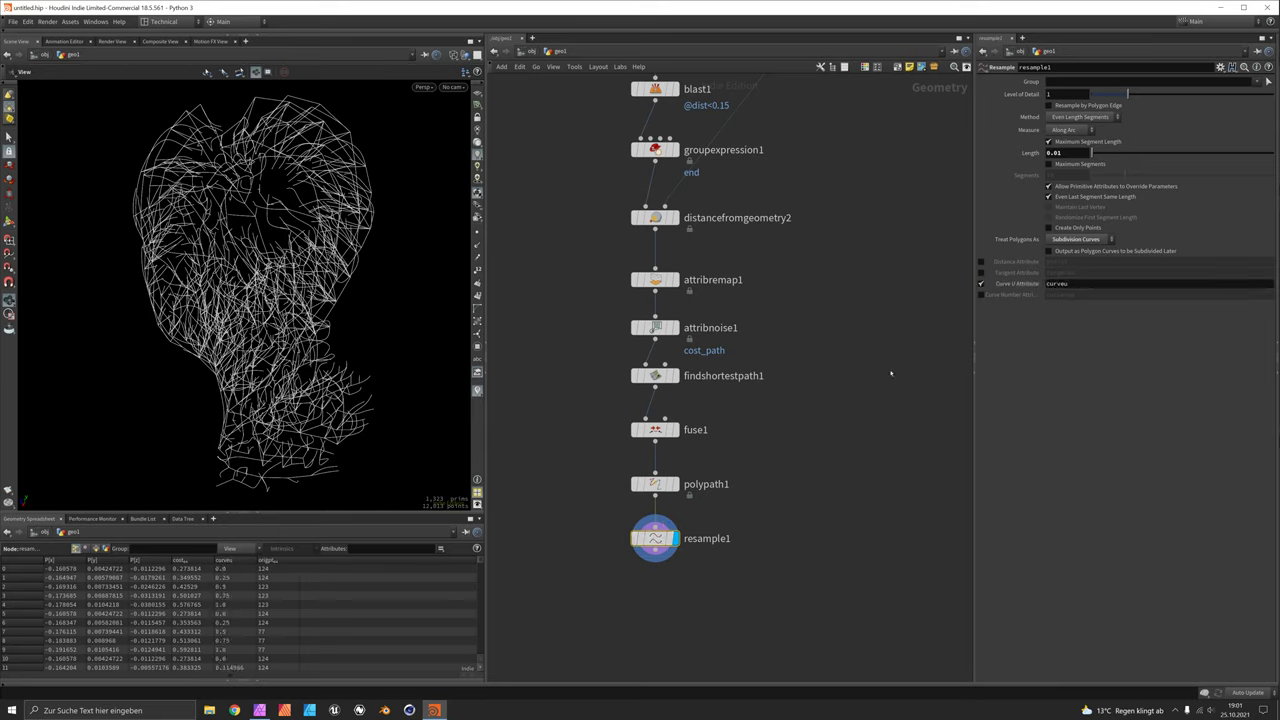
Step: Add an Attribute Remap node below the Resample node and display it
key(Tab)
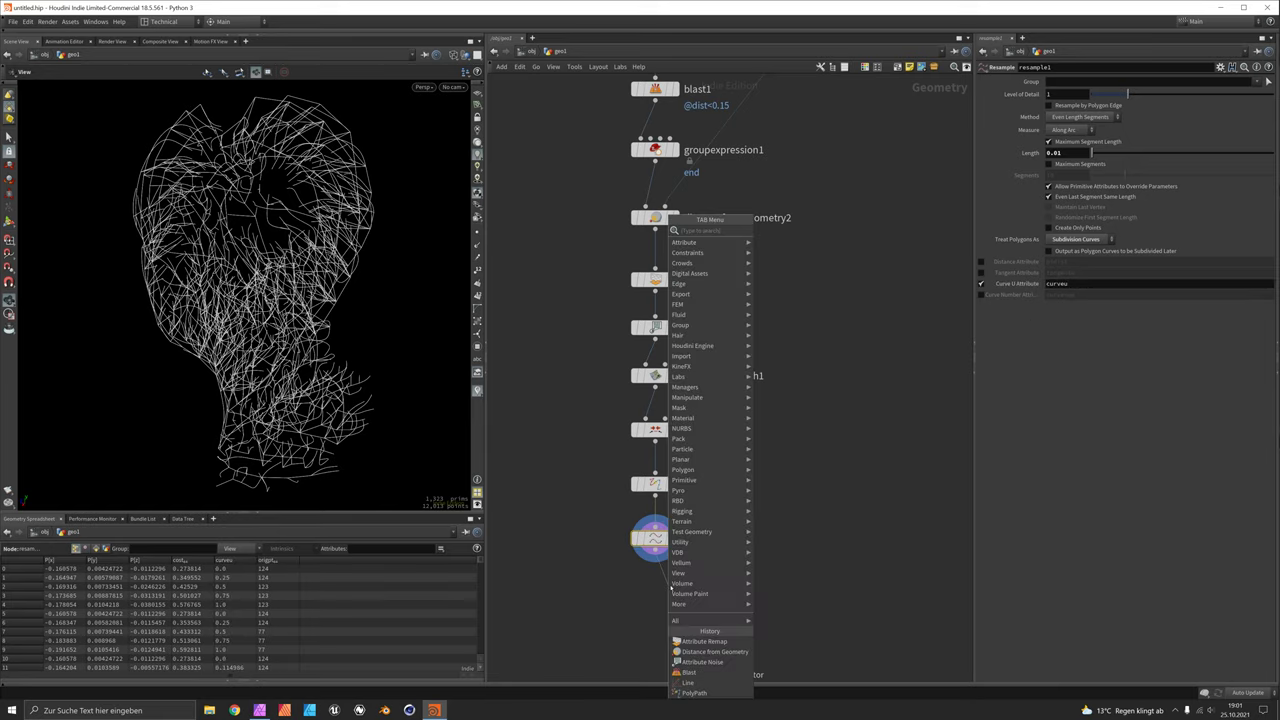
text(aremap)
key(Return)
click(668, 587)
click(680, 589)
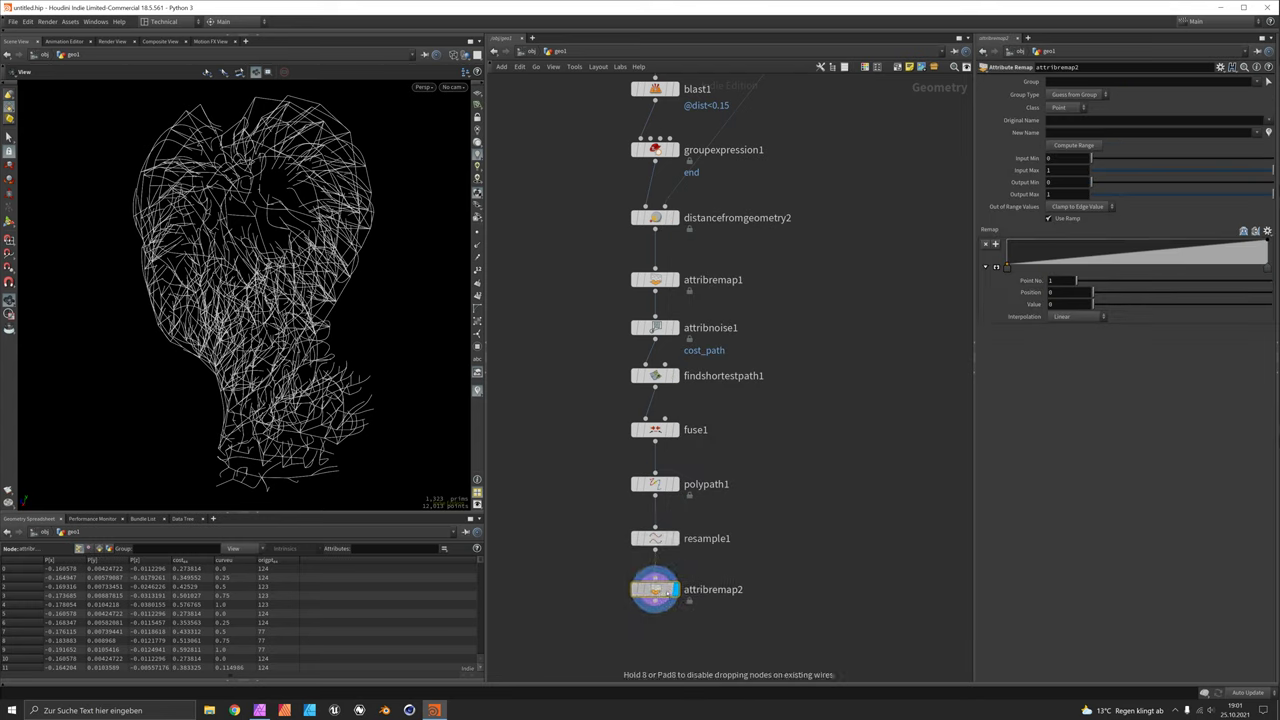
Step: Set the new Attribute Remap node's Original Name to curveu and New Name to pscale
click(1269, 120)
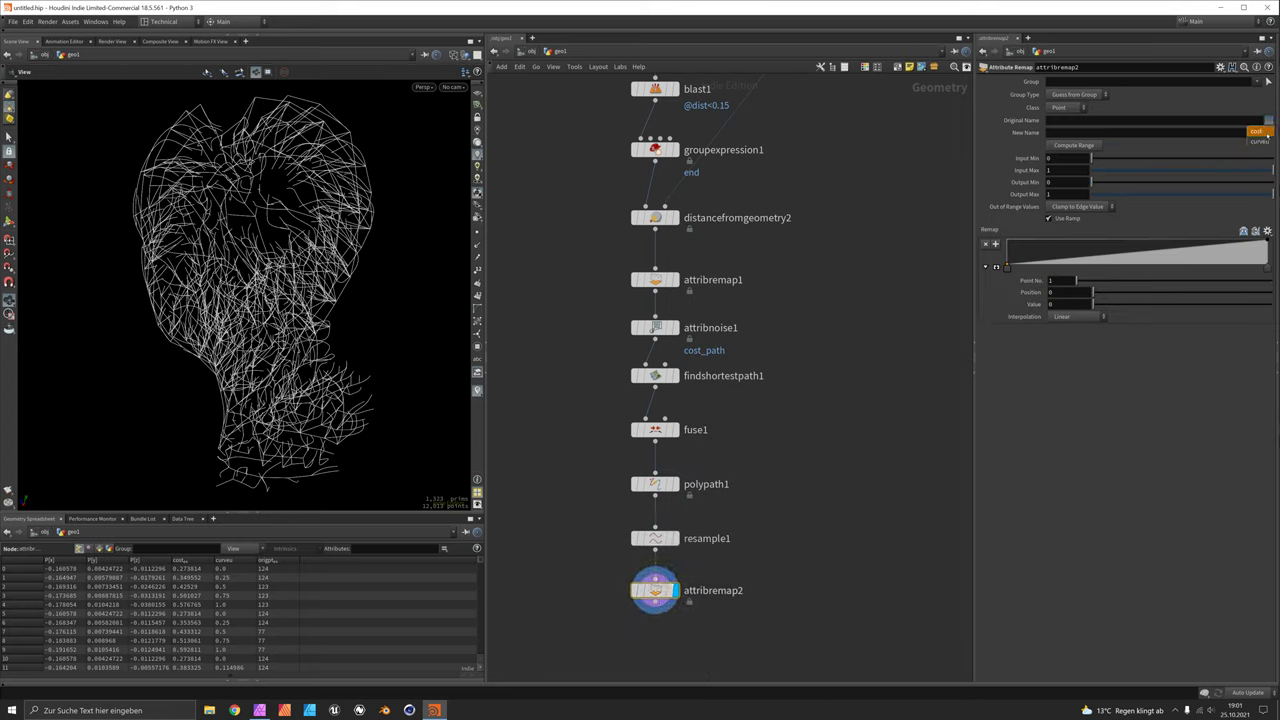
click(1154, 124)
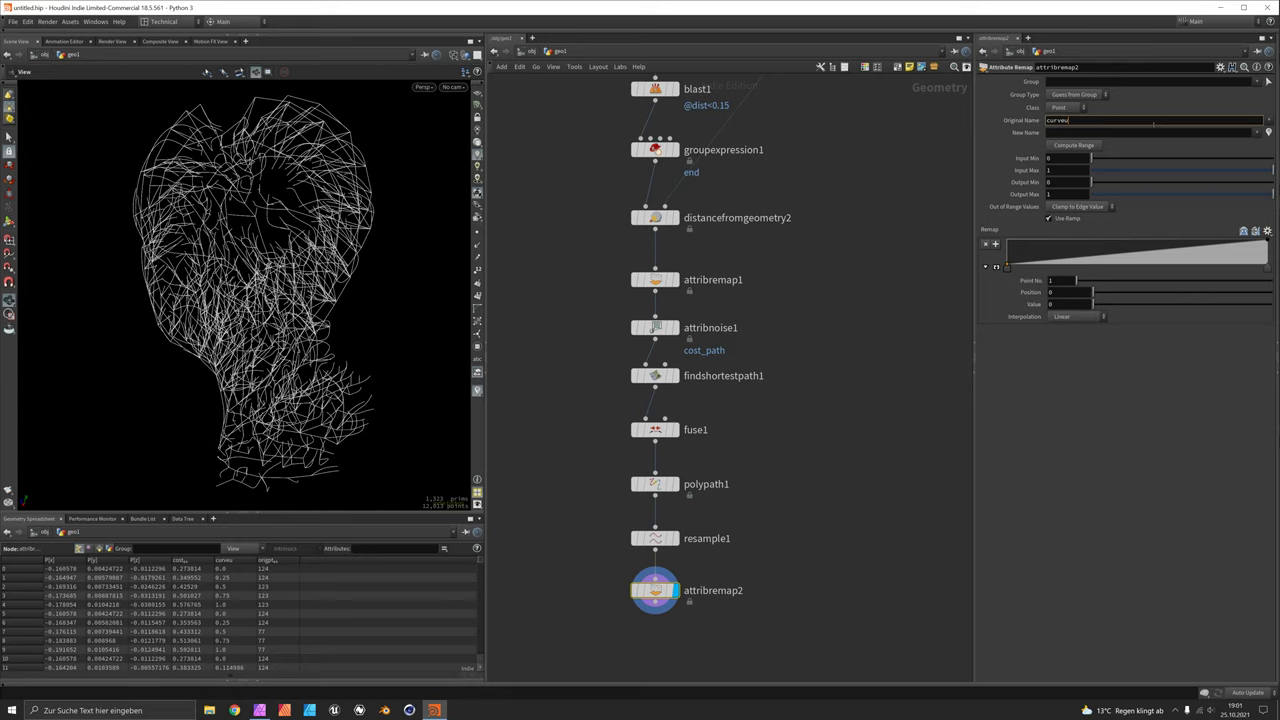
key(Return)
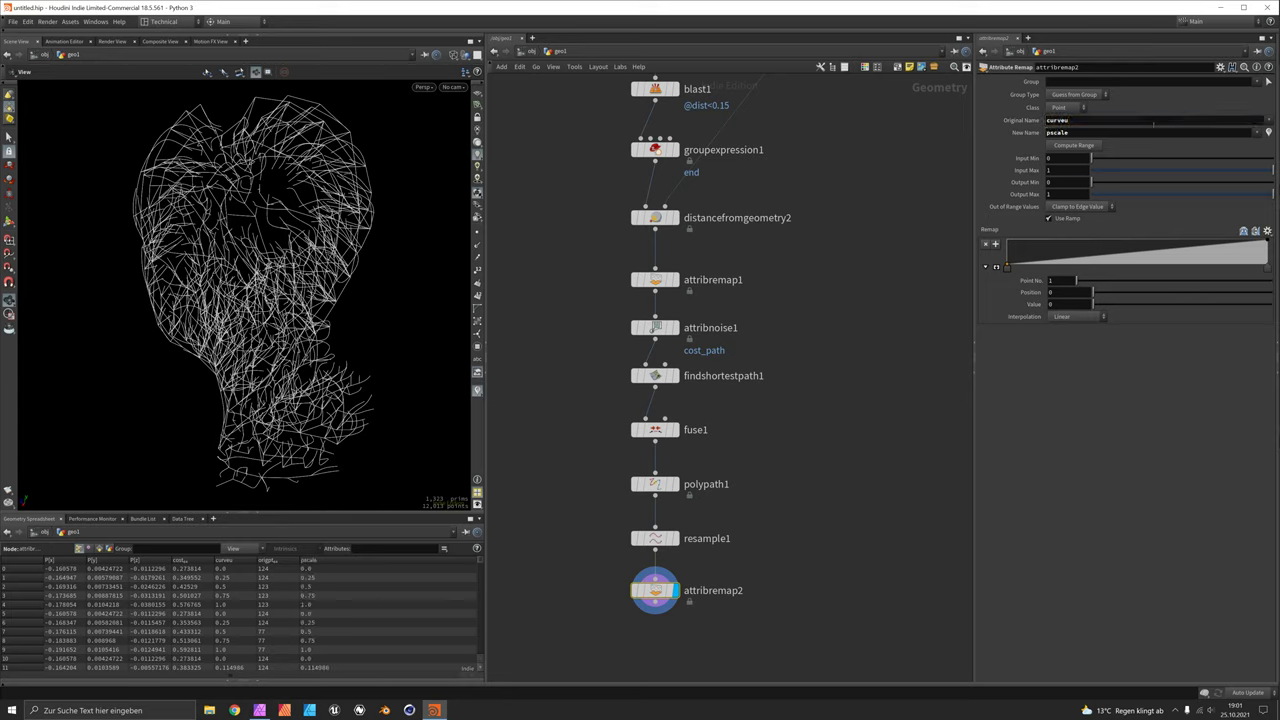
click(655, 538)
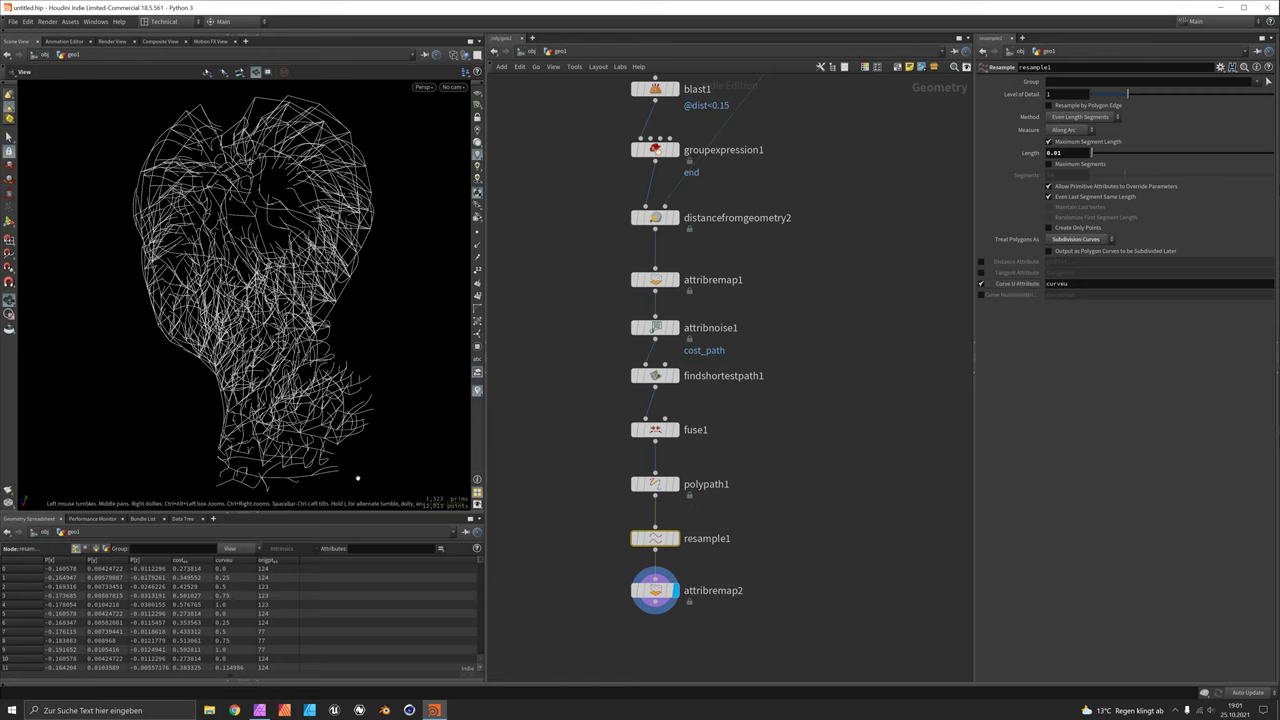
click(655, 590)
Step: Add a VDB from Particles node after the second Attribute Remap and display it
middle_drag(692, 652, 725, 531)
key(Tab)
text(vdbf)
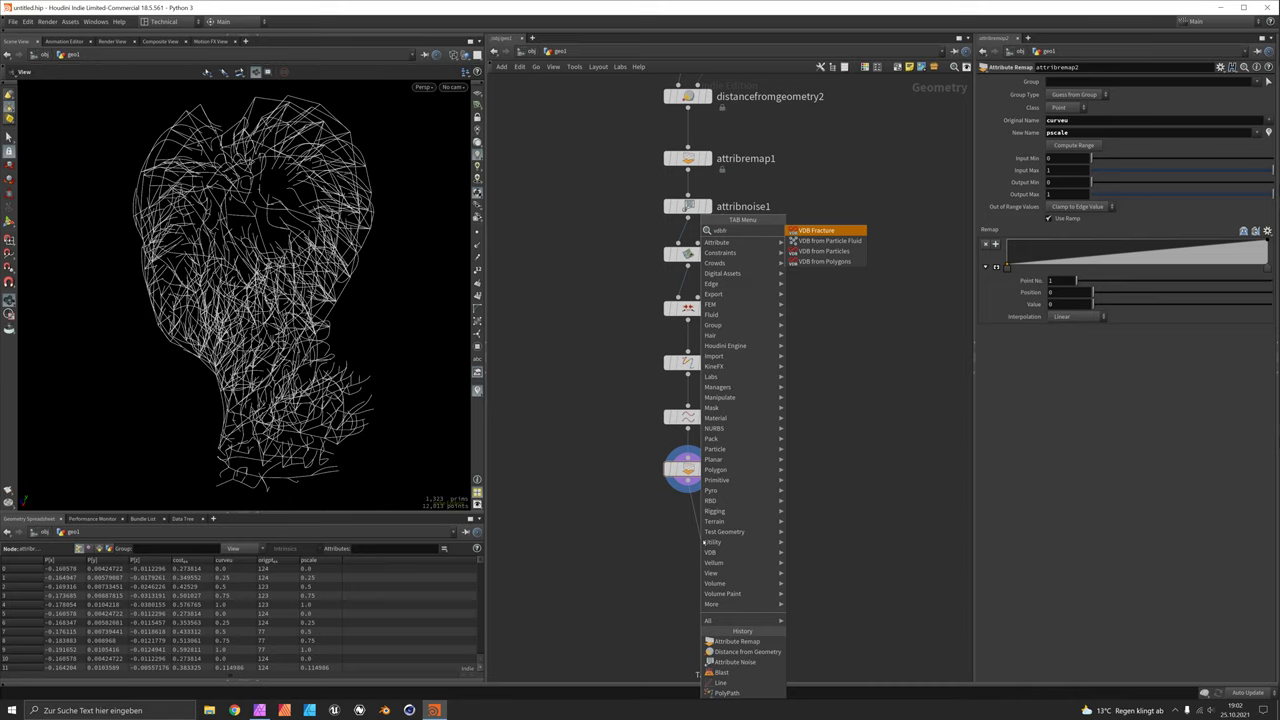
key(Down)
key(Down)
key(Return)
click(703, 541)
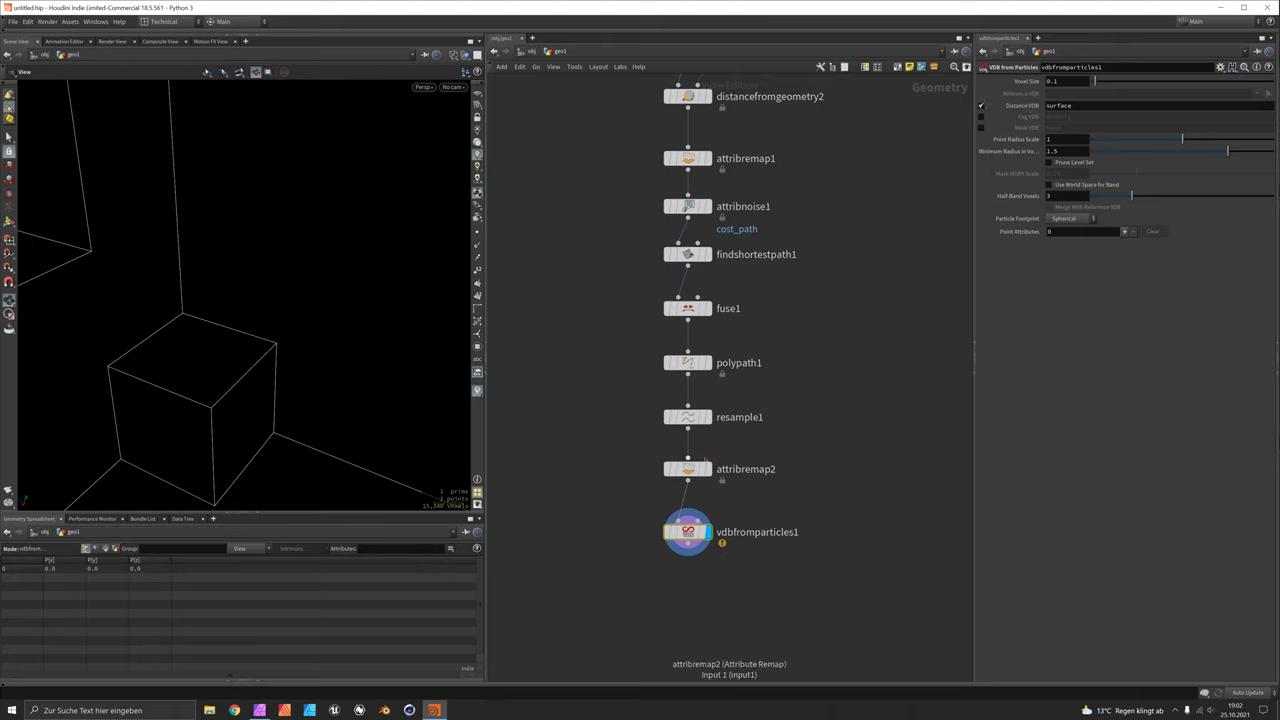
Step: Set the pscale Attribute Remap's Output Max to .01 and reverse its ramp with an end value of about 0.165
click(688, 469)
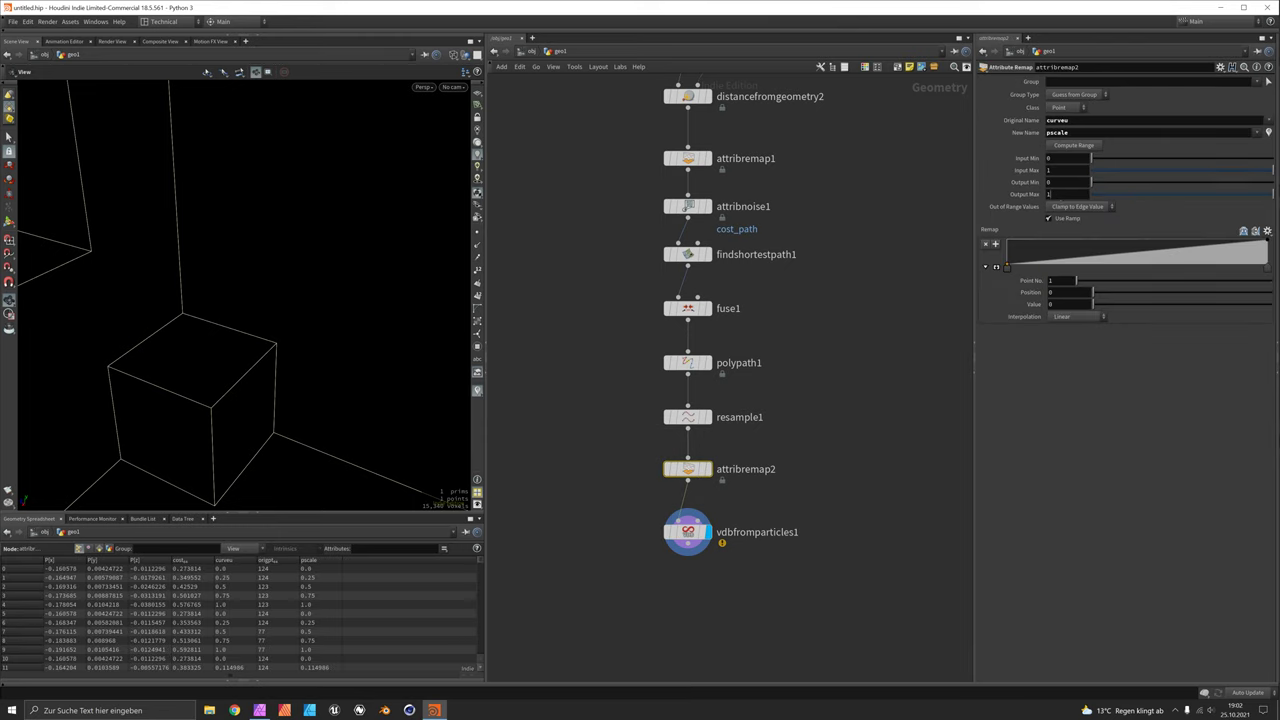
key(ctrl+a)
key(Return)
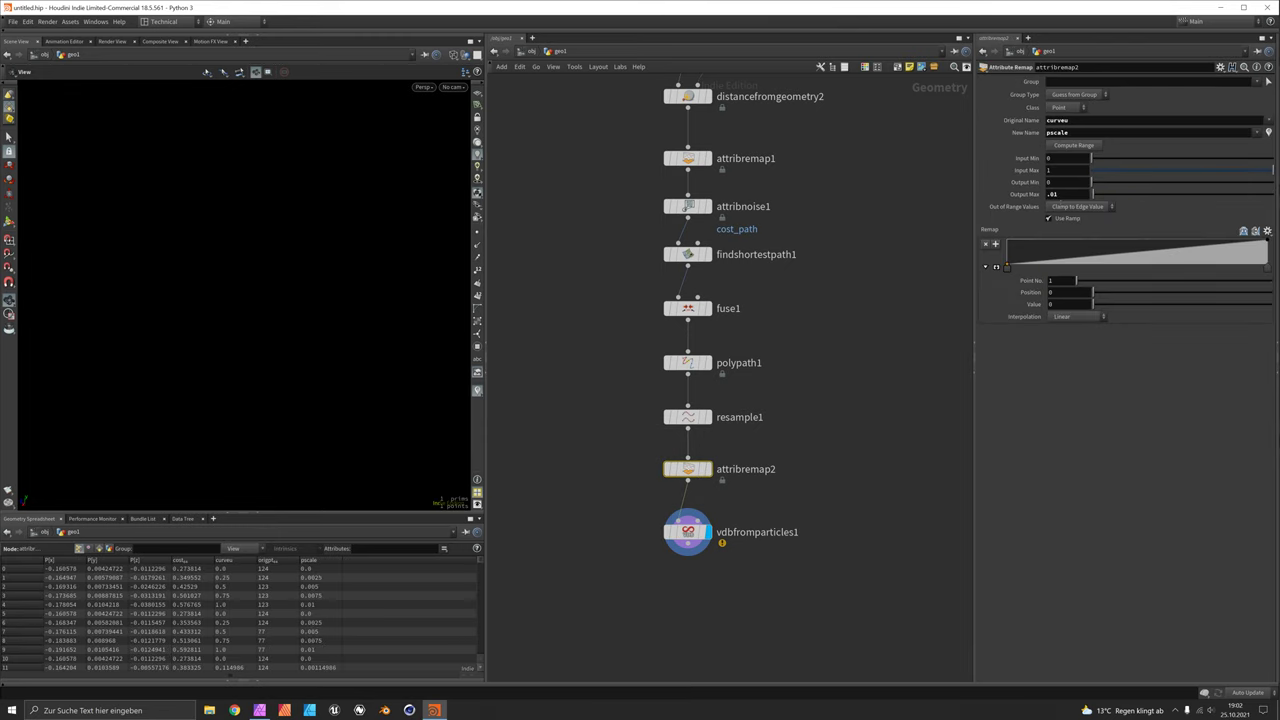
click(1243, 231)
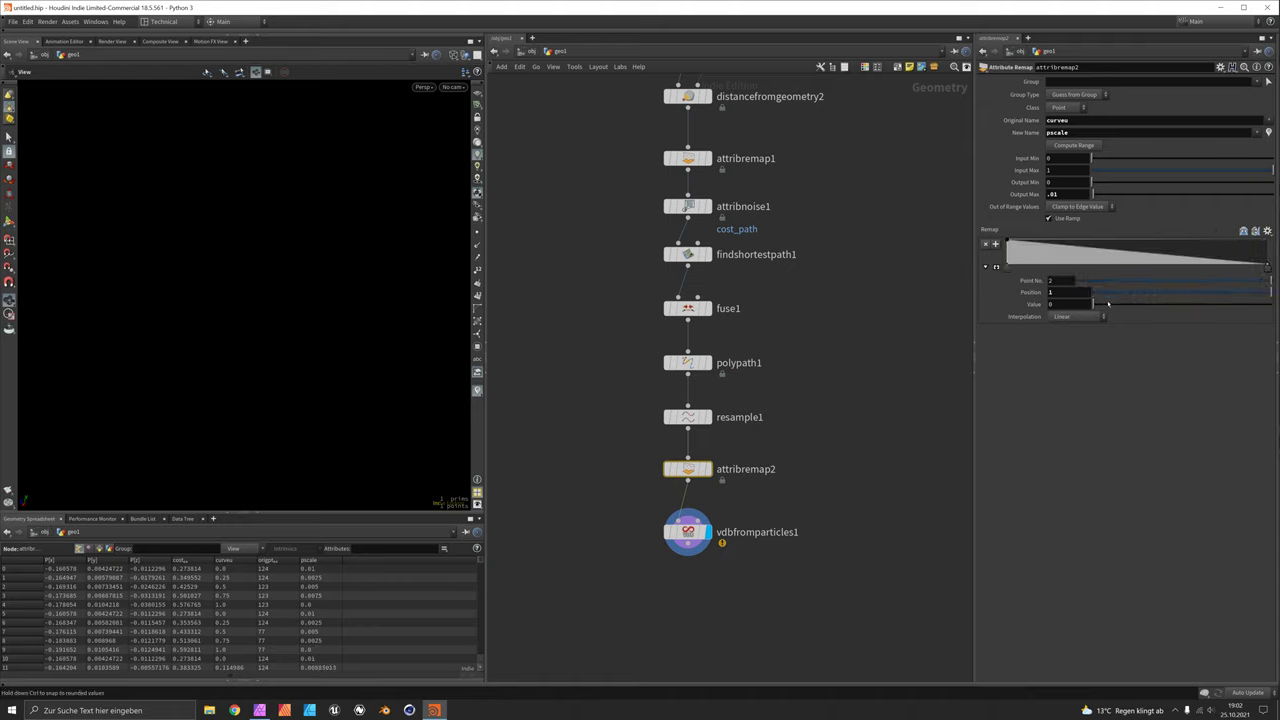
drag(1094, 303, 1122, 303)
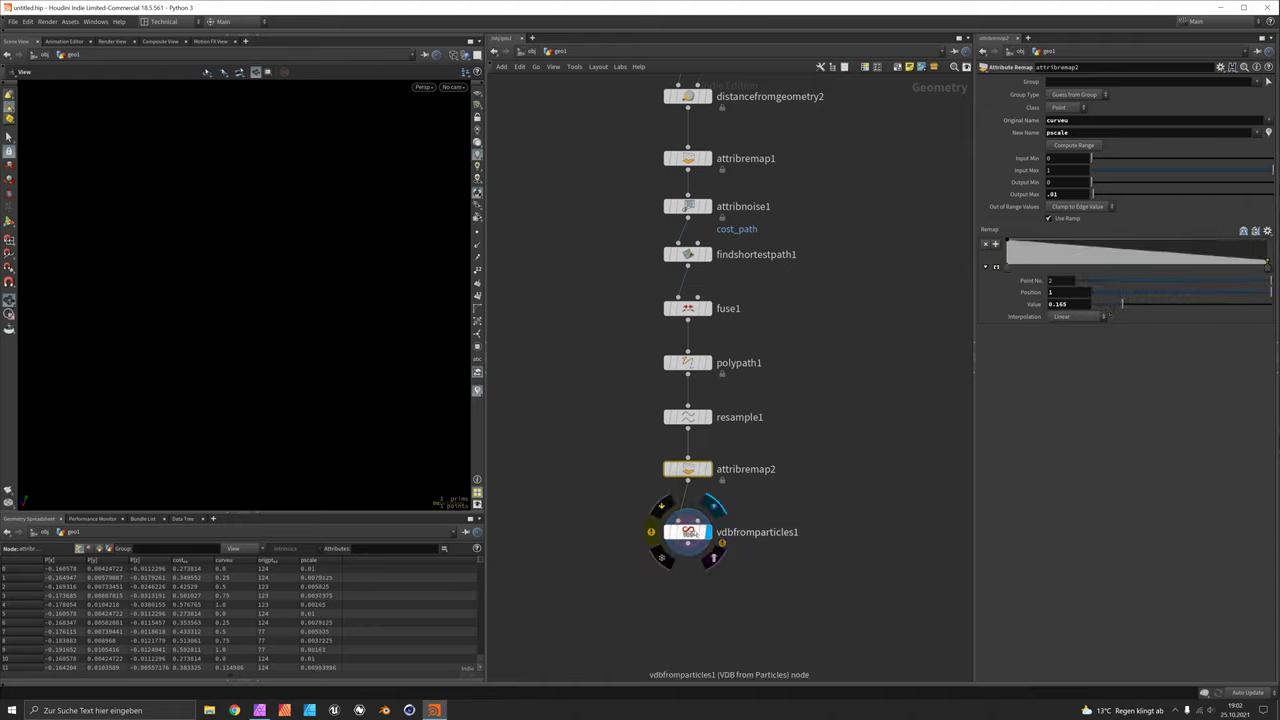
Step: Set the VDB from Particles node's Voxel Size to 0.003
click(690, 532)
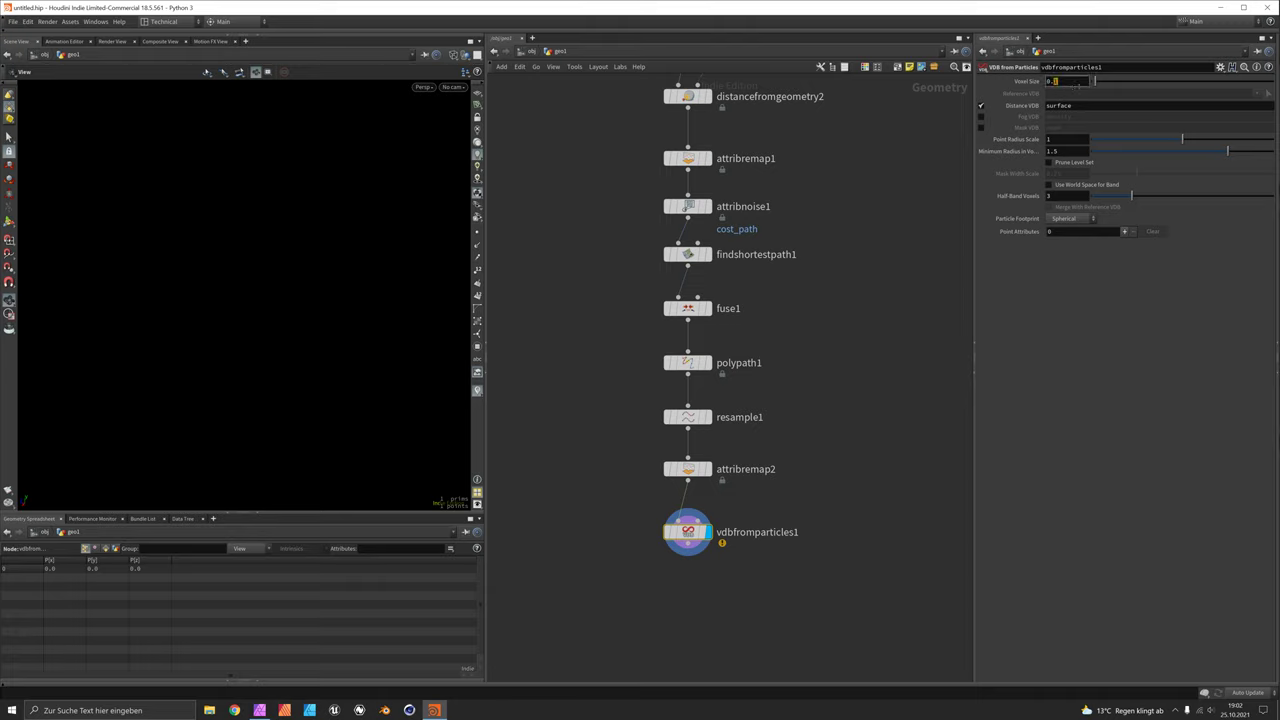
text(1)
key(Return)
click(1072, 82)
key(BackSpace)
key(Return)
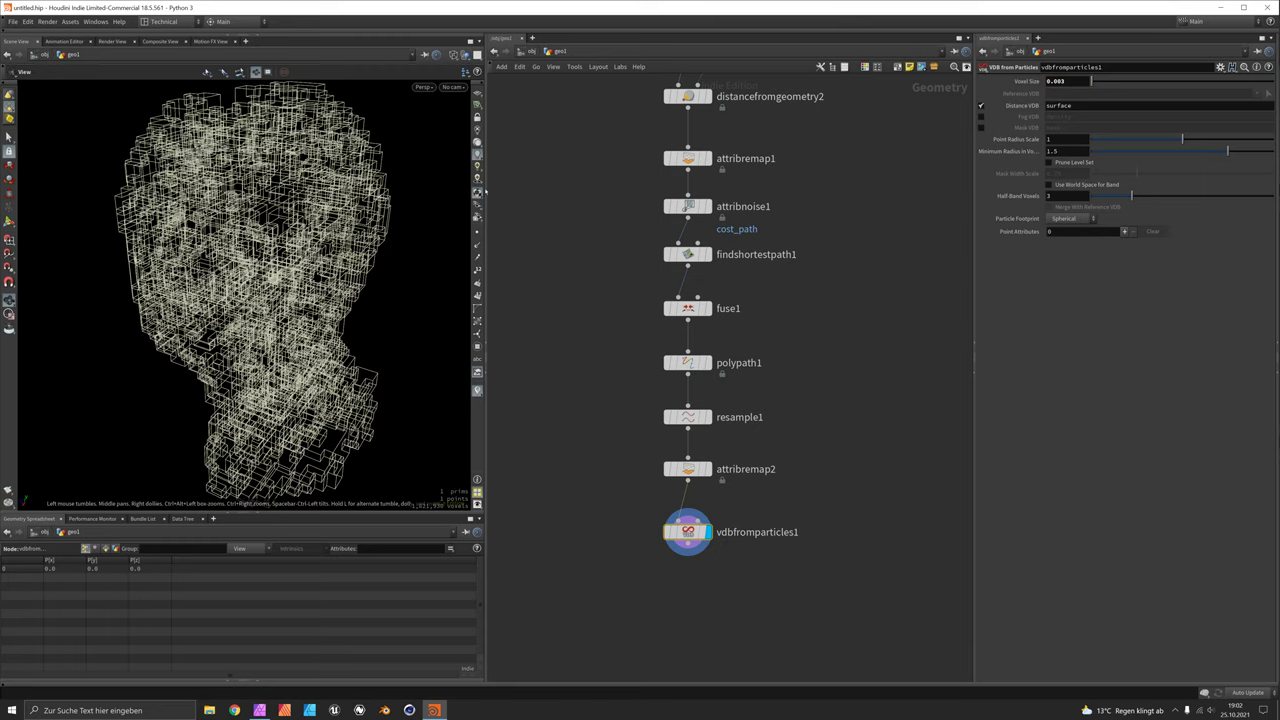
Step: Switch the viewport shading to Smooth Shaded and view the thickened branches up close
click(454, 56)
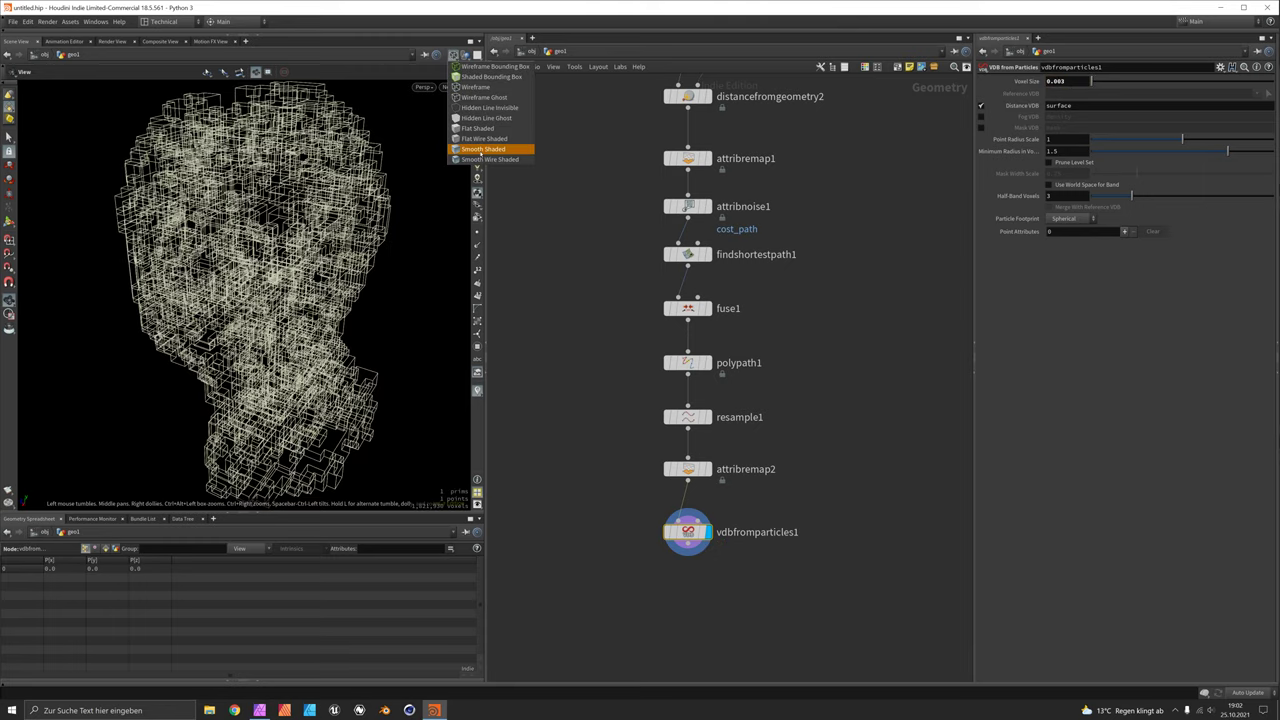
click(483, 149)
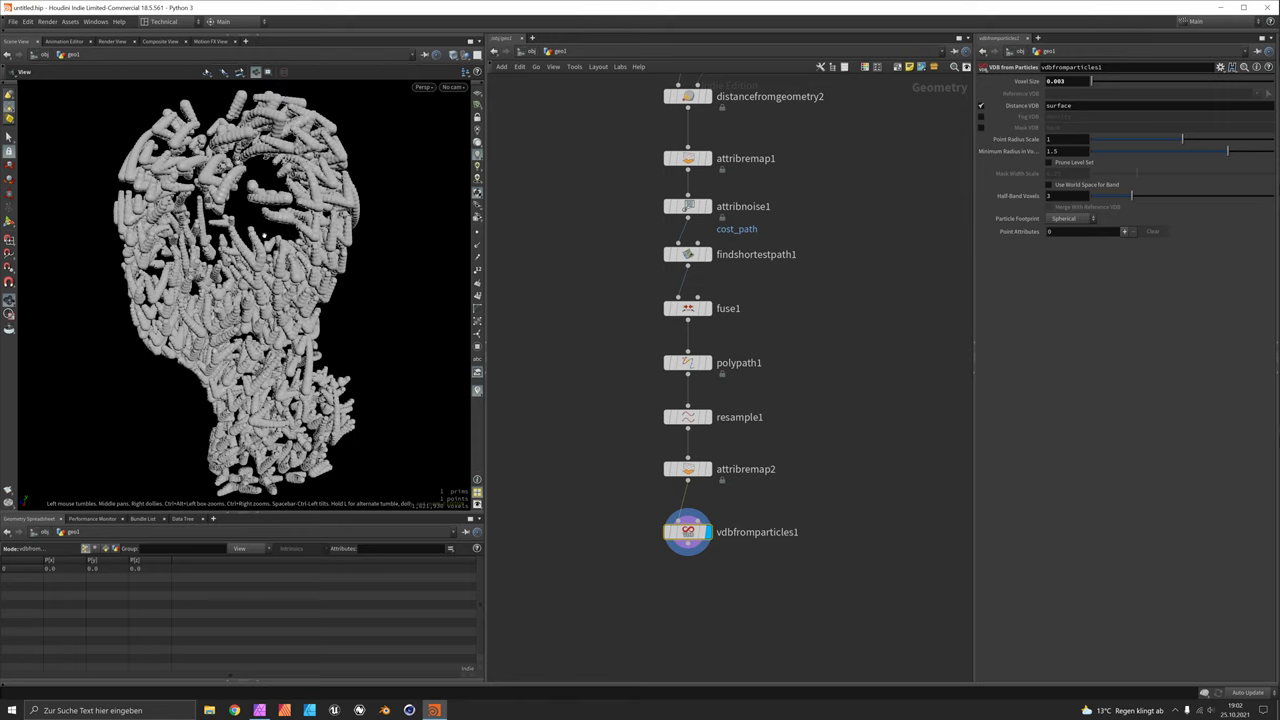
scroll(240, 290, up, 5)
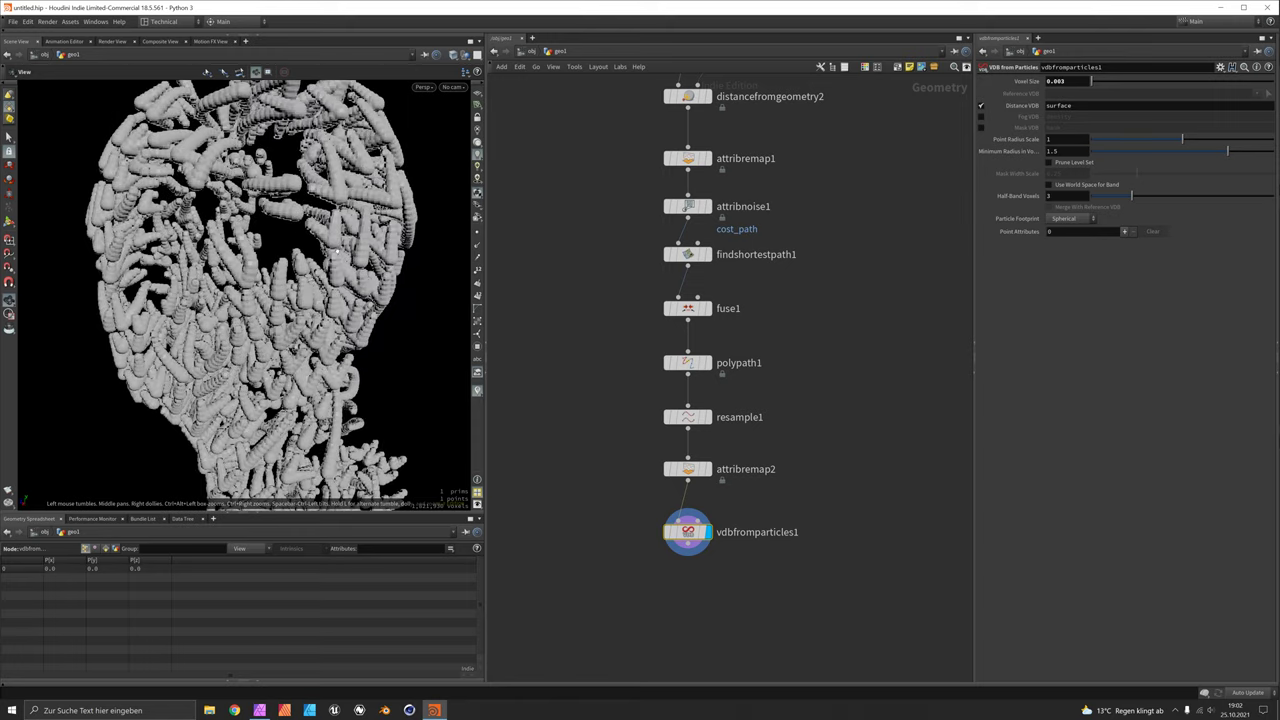
Step: Bypass the PolyPath node and template the Resample node so its curves overlay the VDB surface
mouse_move(680, 364)
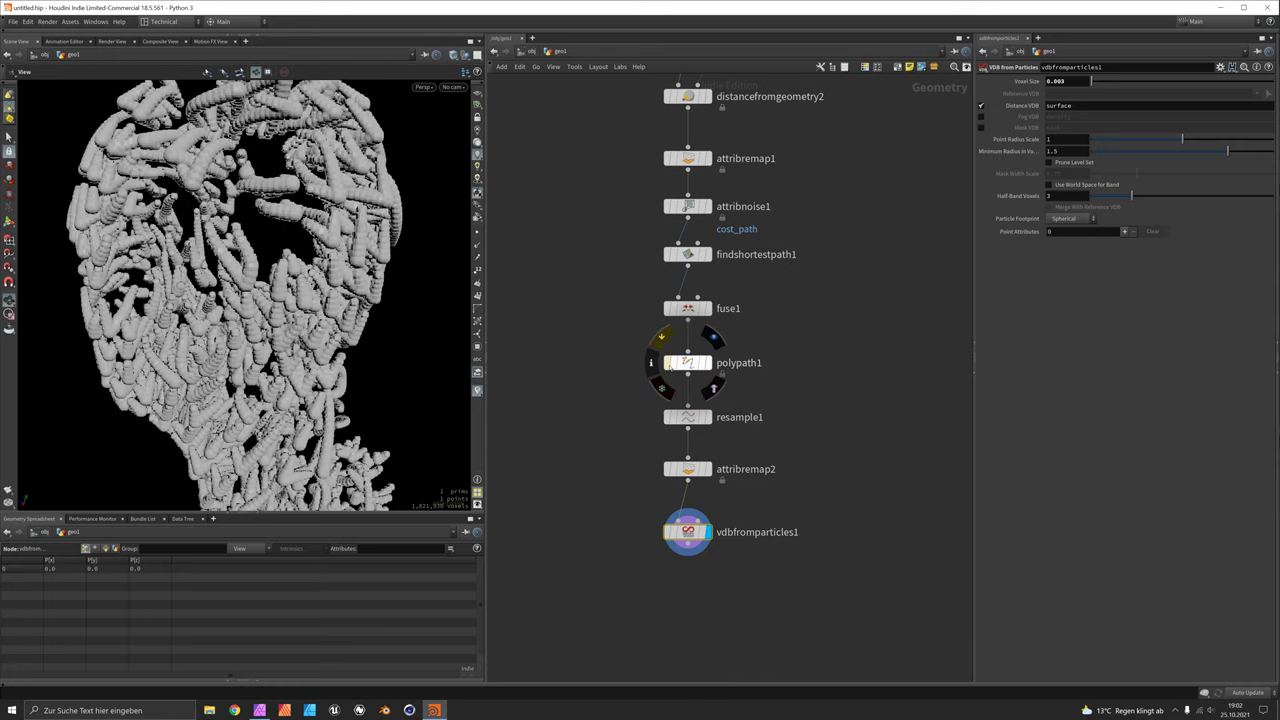
click(660, 337)
drag(370, 305, 290, 308)
drag(300, 407, 256, 419)
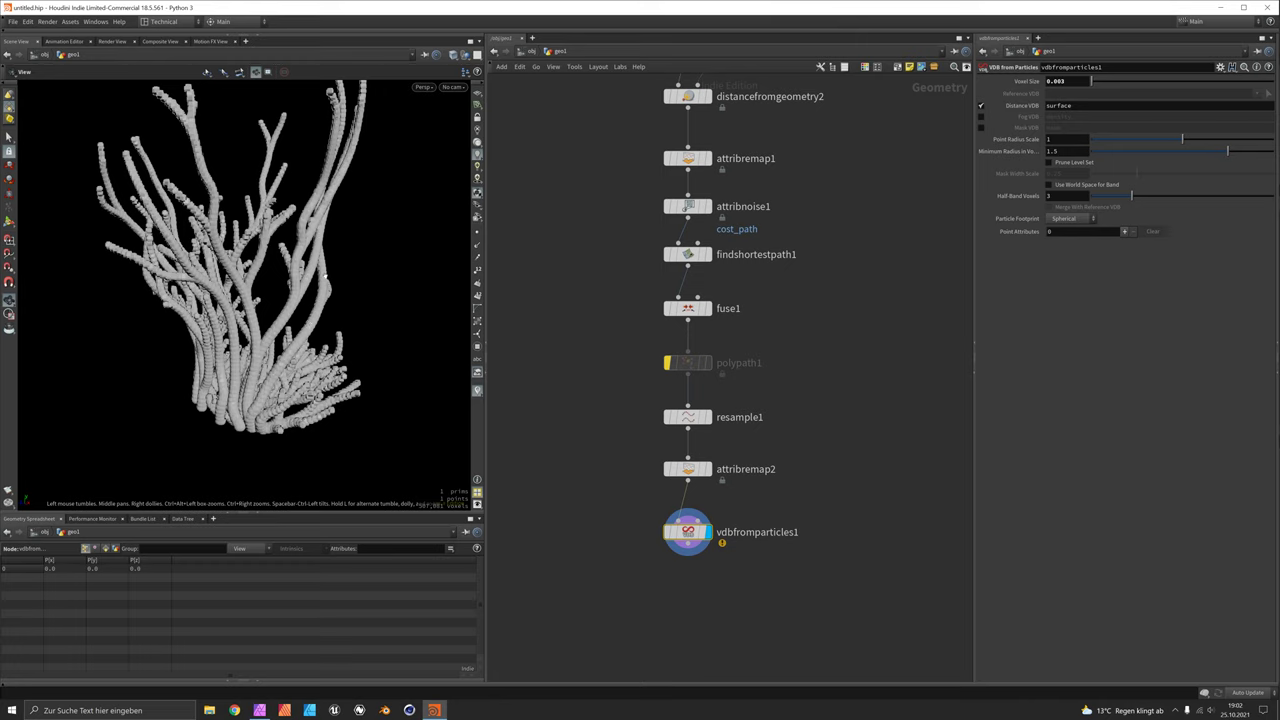
drag(331, 277, 336, 230)
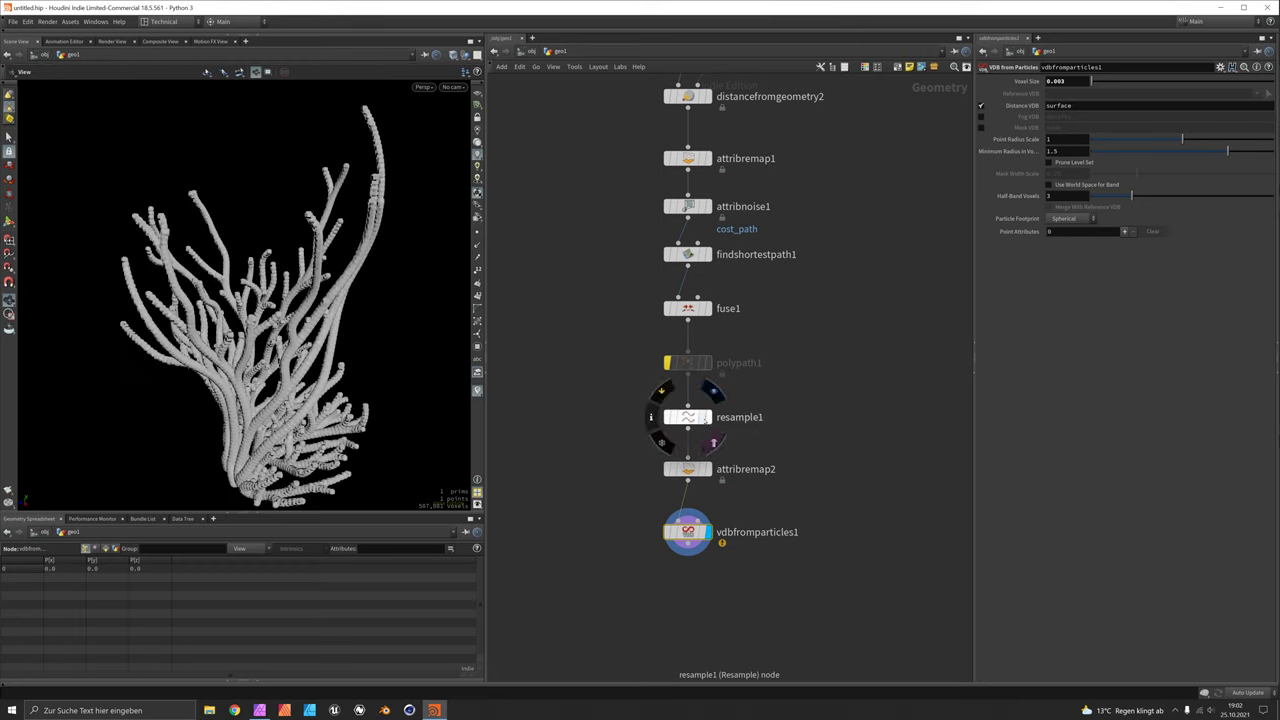
click(713, 441)
drag(380, 185, 360, 169)
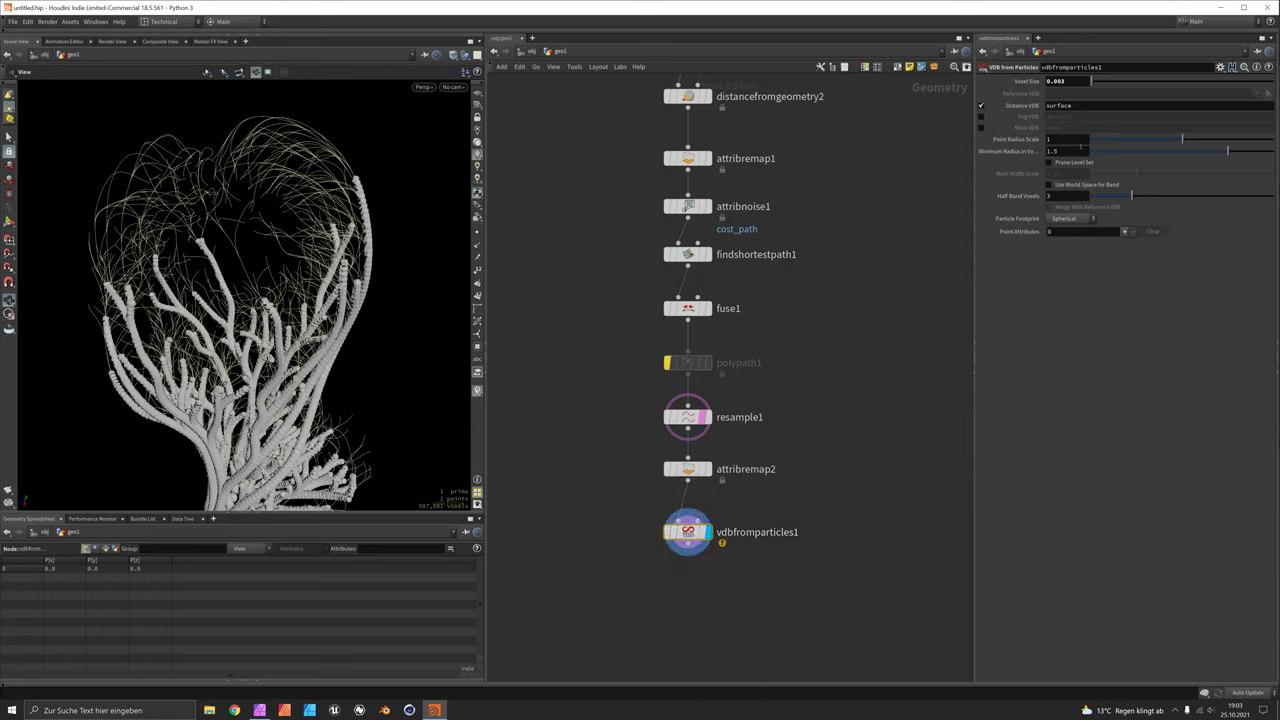
Step: Set the VDB from Particles node's Minimum Radius in Voxels to 1 and Voxel Size to 0.002
double_click(1053, 151)
text(1)
key(Return)
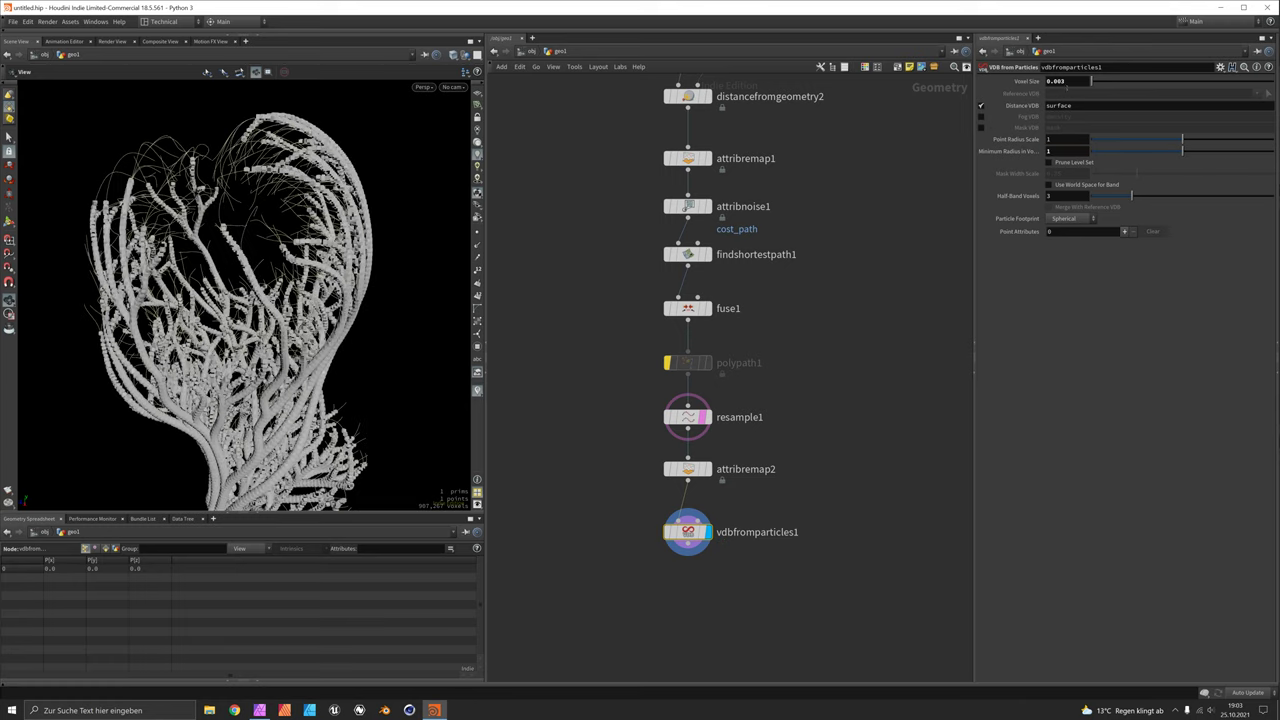
text(2)
key(Return)
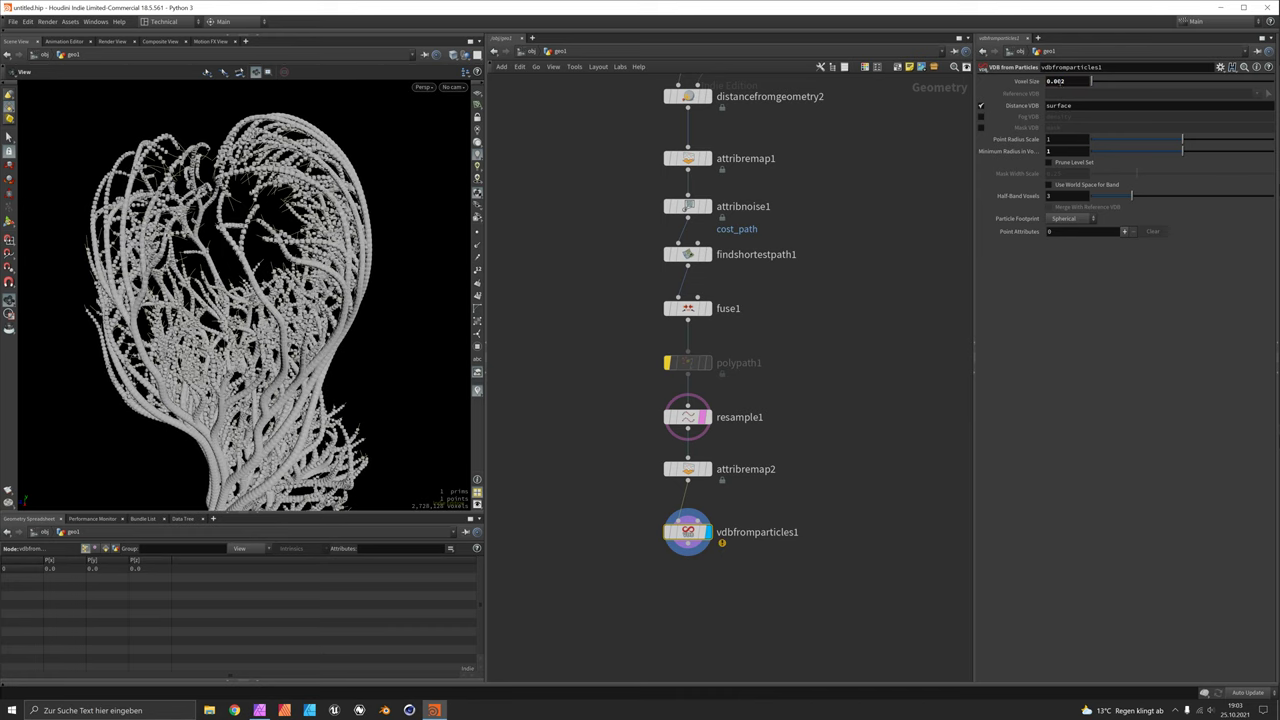
scroll(240, 300, up, 3)
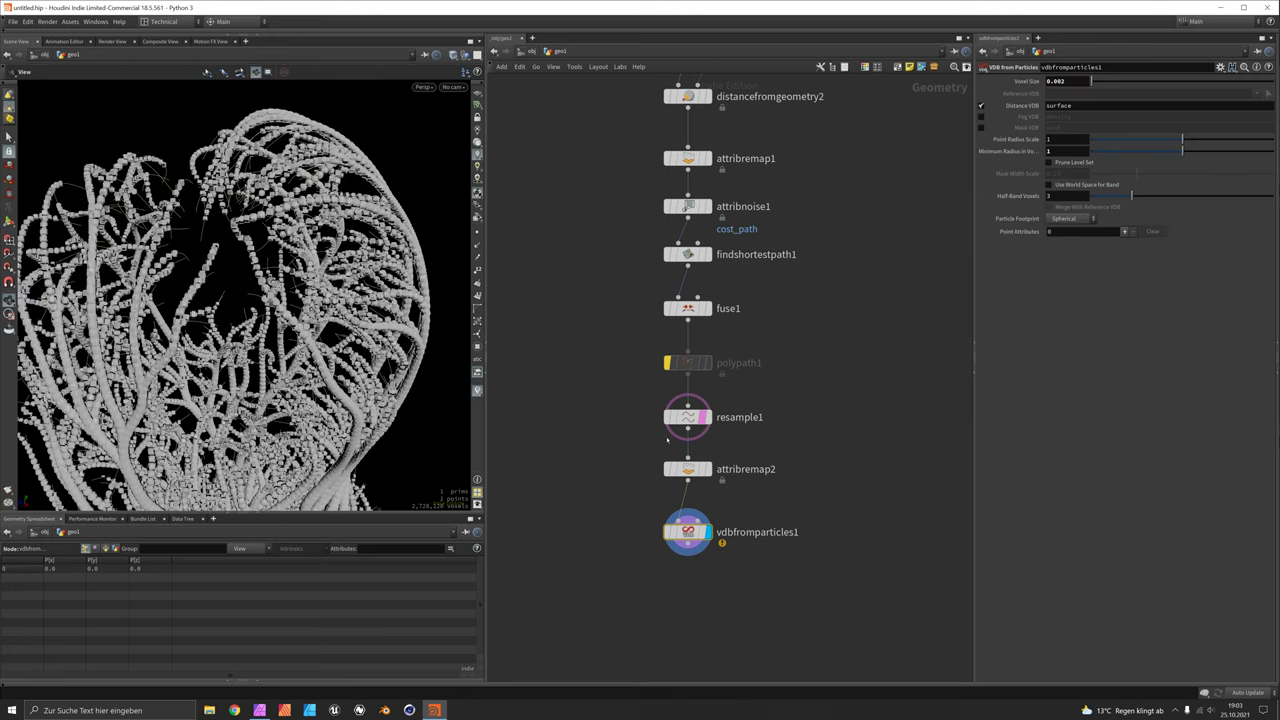
Step: Raise the end value of the pscale remap ramp to about 0.277 to thicken the branch tips
click(688, 469)
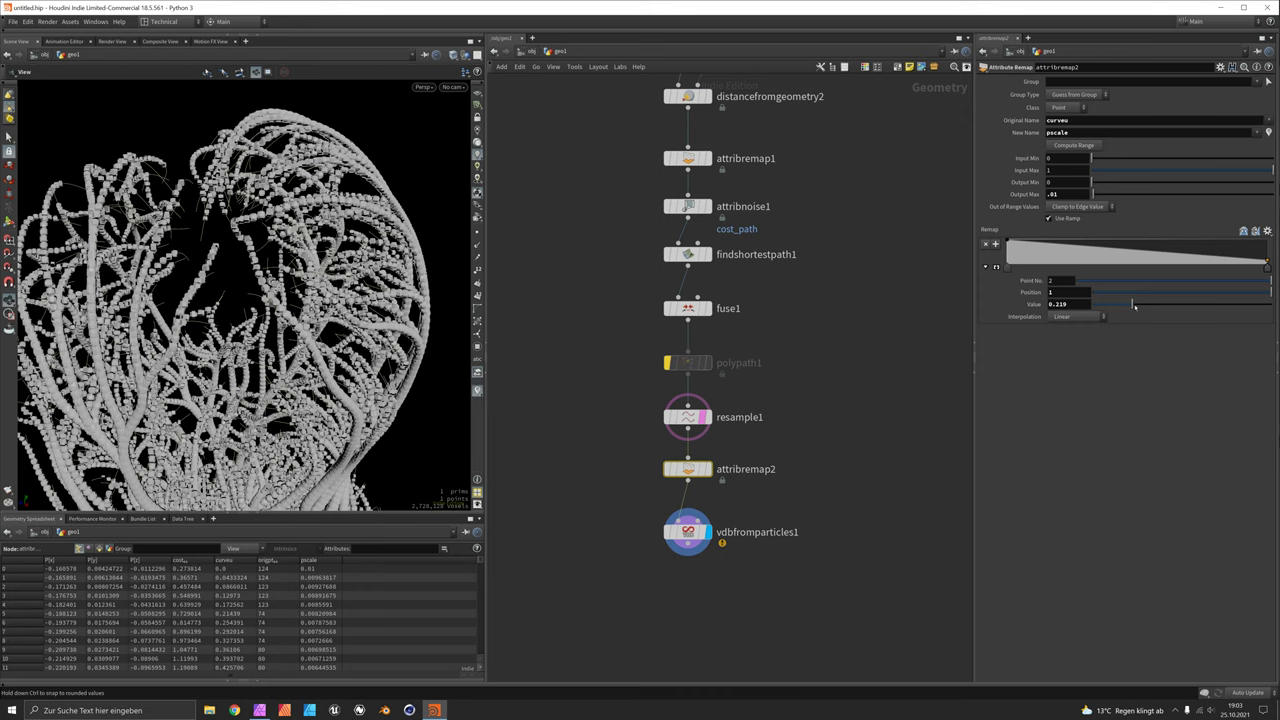
drag(1133, 305, 1145, 305)
scroll(240, 300, down, 5)
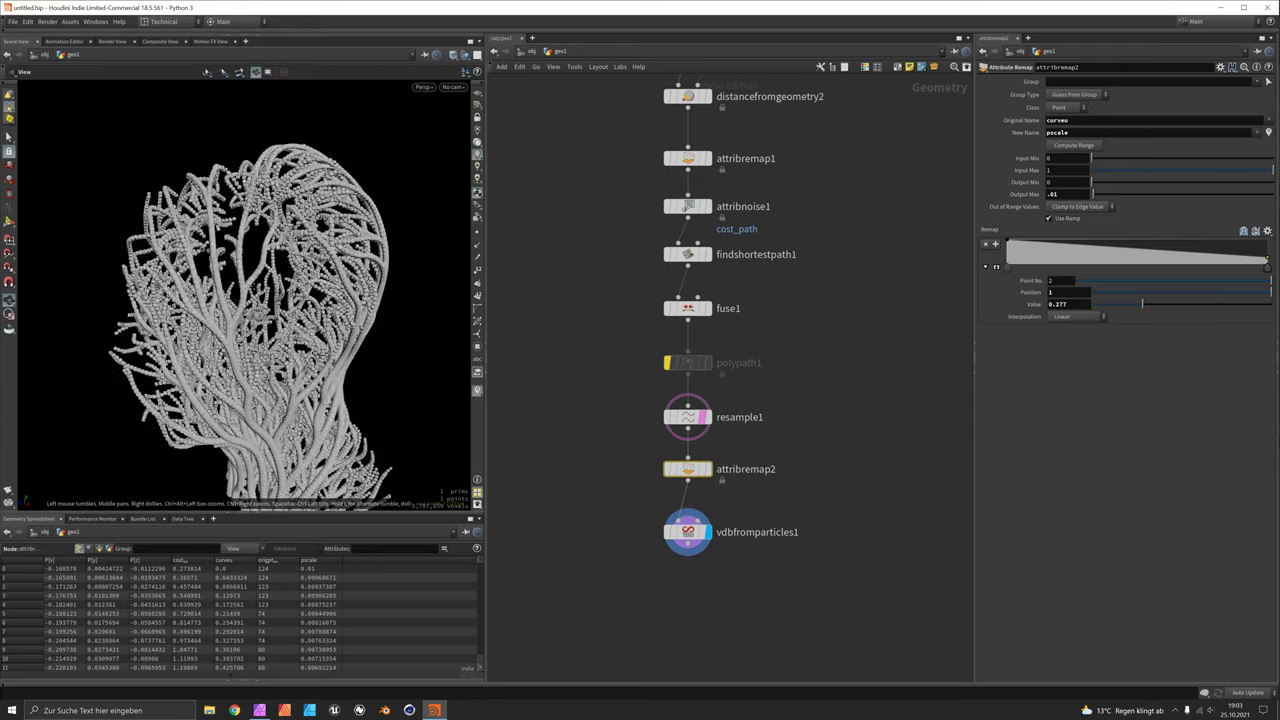
drag(240, 300, 185, 302)
scroll(185, 302, up, 3)
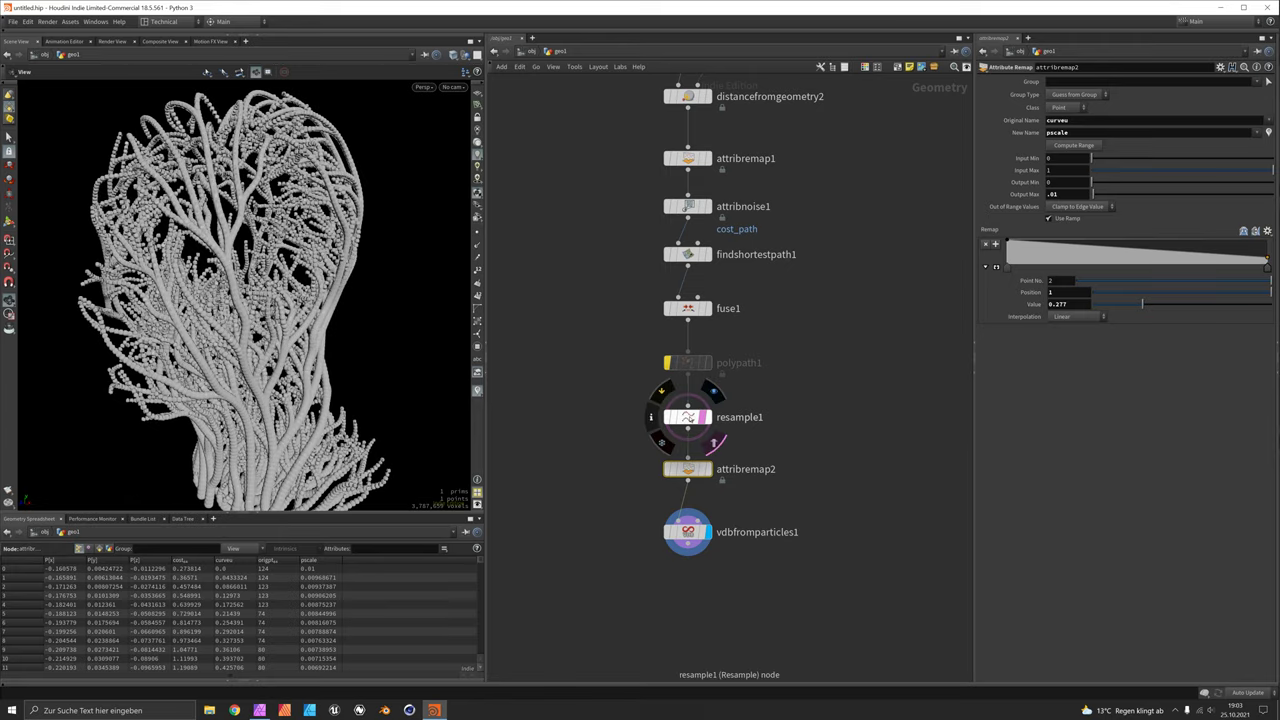
Step: Reduce the Resample node's maximum segment Length to 0.002 for smooth, continuous branches
click(688, 418)
click(1060, 152)
key(BackSpace)
text(02)
key(Return)
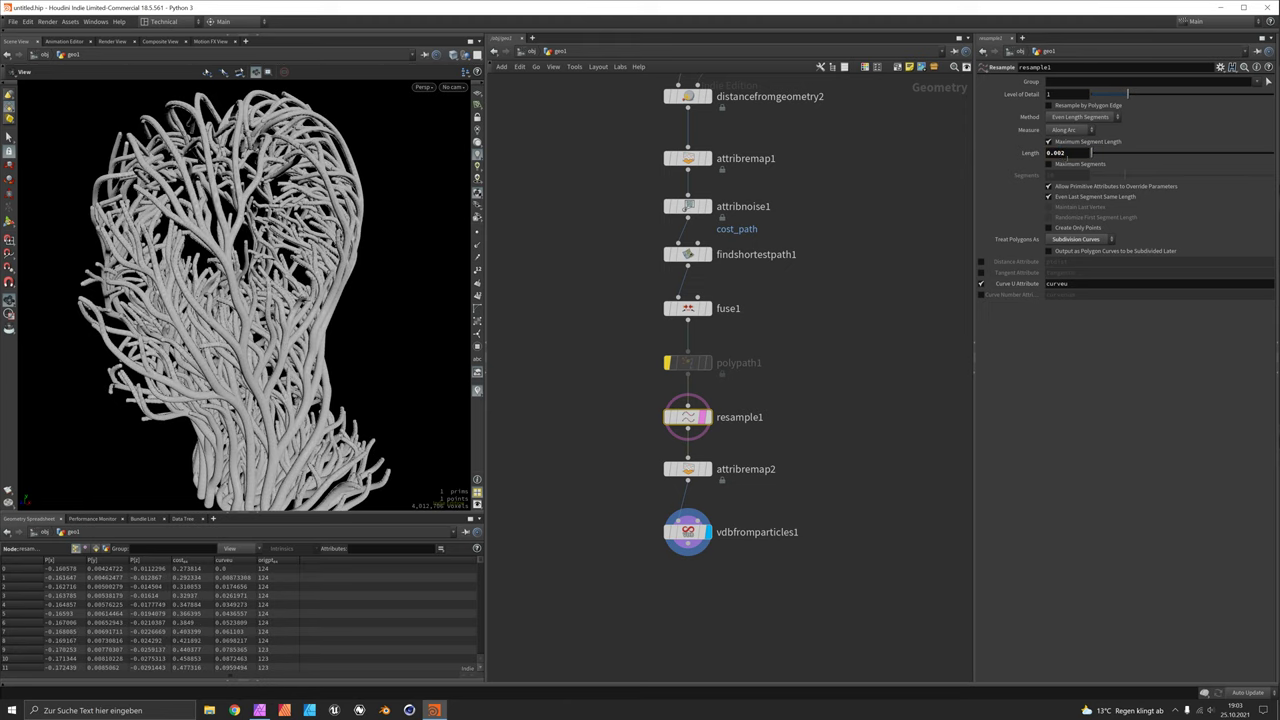
mouse_move(262, 256)
mouse_down()
mouse_move(330, 230)
mouse_move(393, 237)
mouse_move(200, 270)
mouse_move(276, 266)
mouse_up()
Step: Set both Max Tet Scale and Min Triangle Scale on the Tet Embed node to 0.02 for denser branching
middle_drag(605, 180, 623, 598)
click(627, 273)
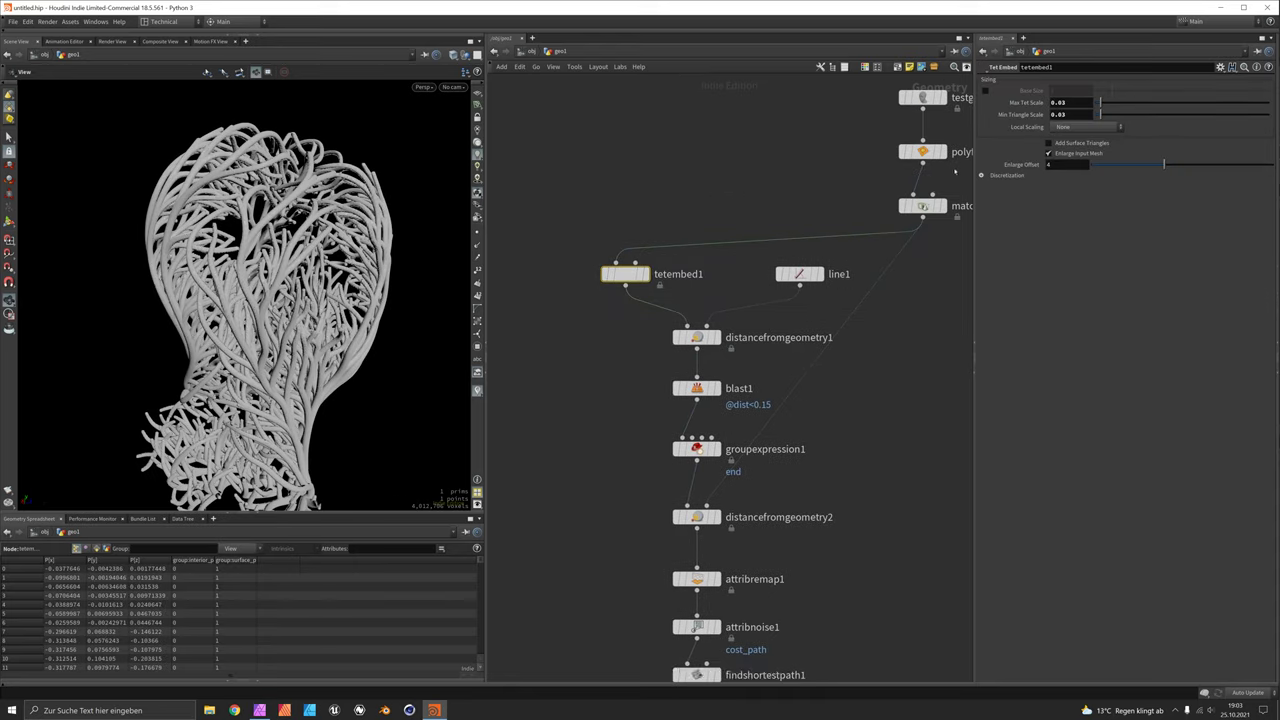
click(1067, 103)
key(Return)
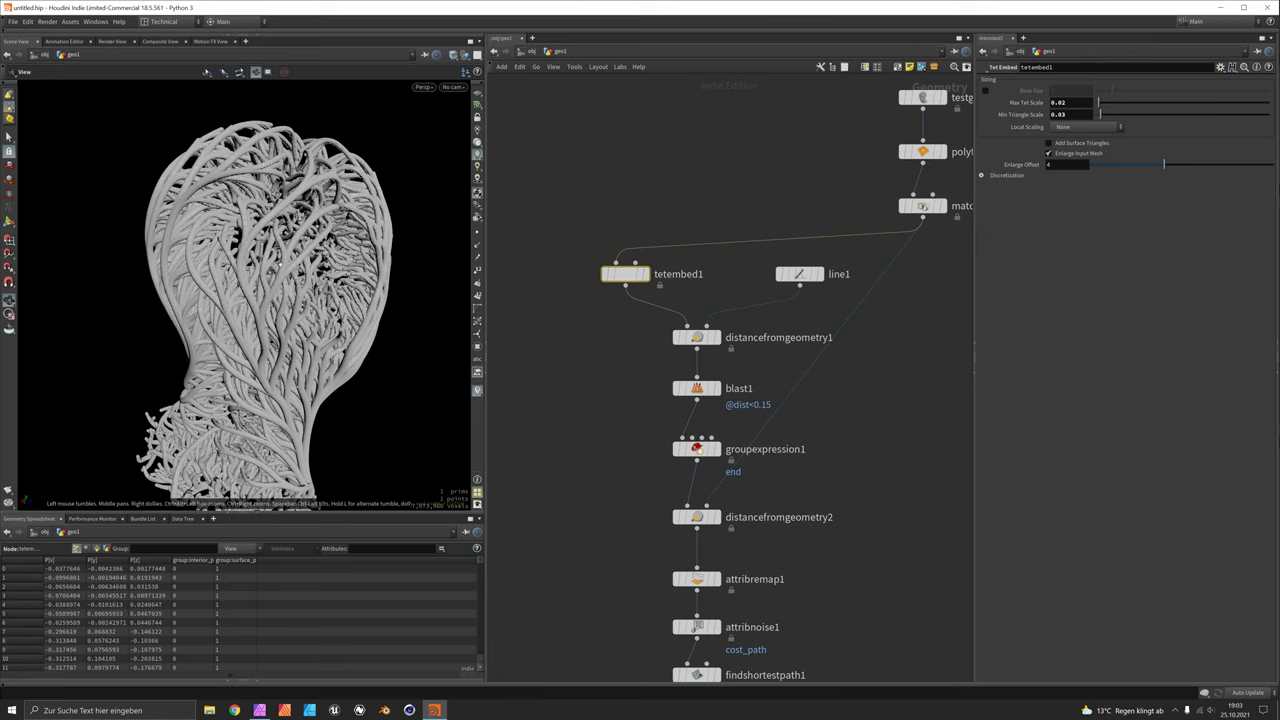
drag(240, 280, 434, 214)
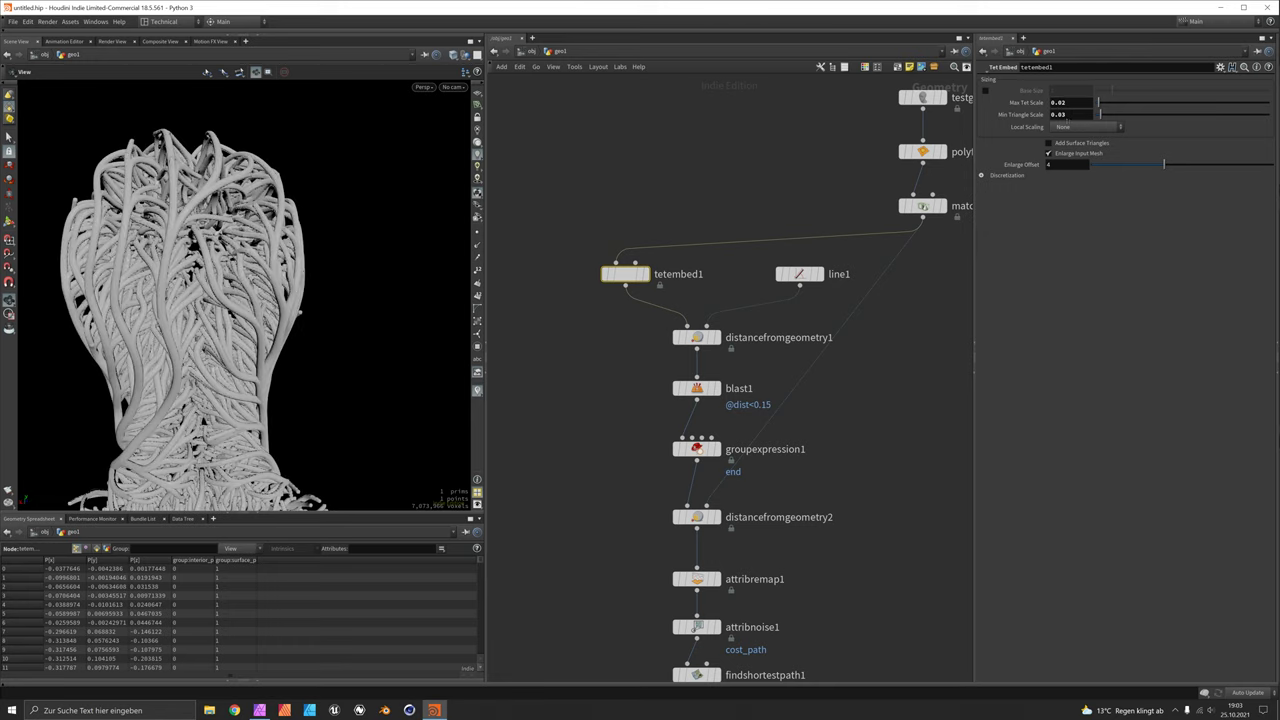
click(1066, 115)
key(Return)
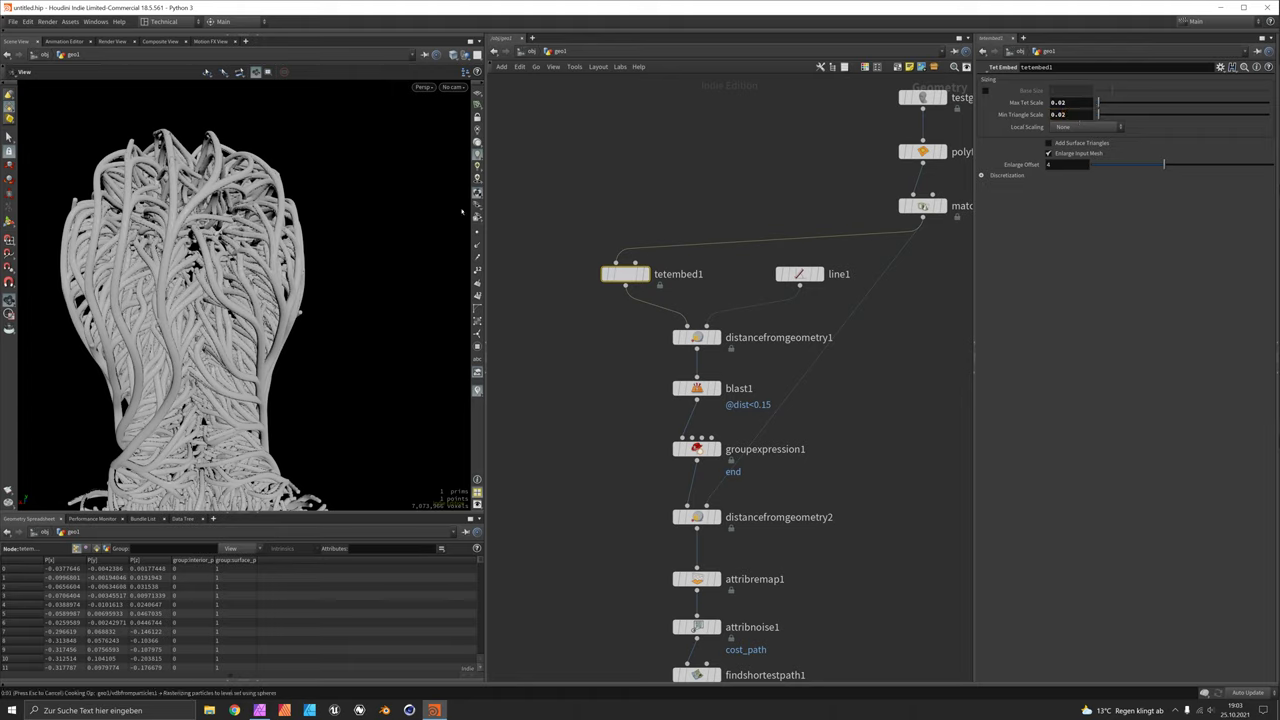
drag(332, 236, 240, 305)
click(455, 55)
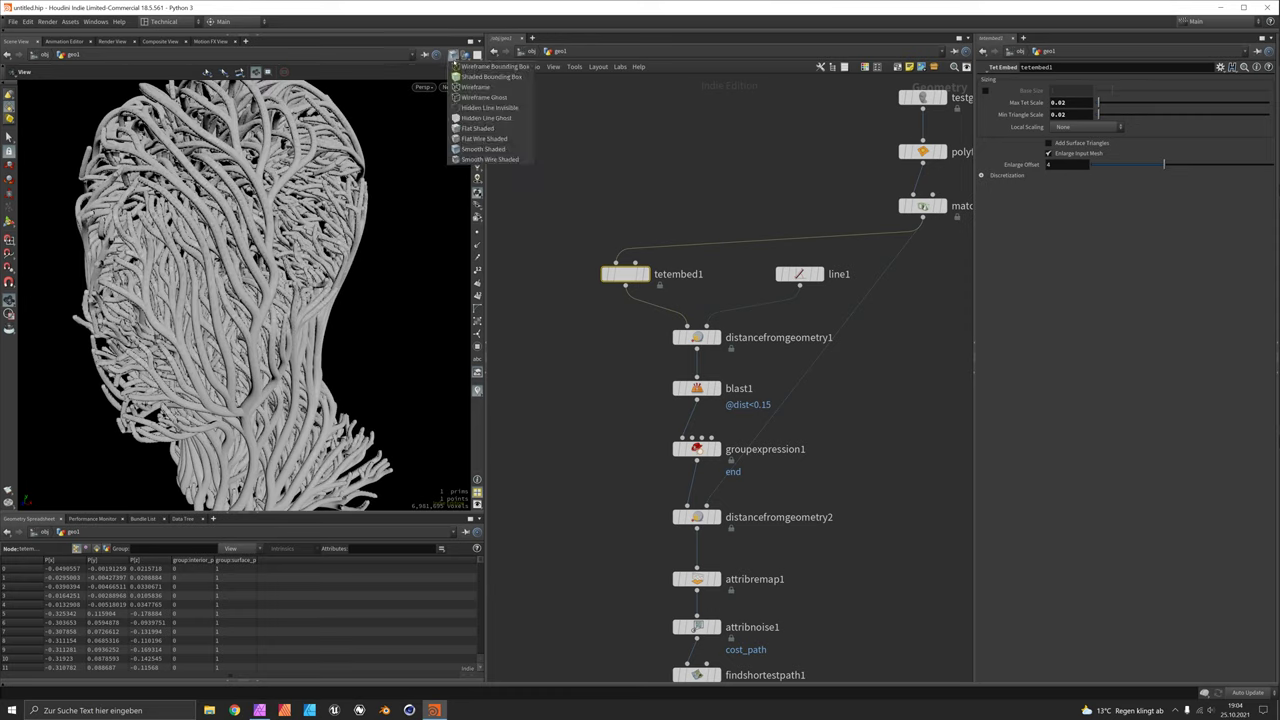
drag(284, 227, 281, 272)
Step: Add a Convert VDB node after the VDB from Particles node and set its Convert To option to Polygons
scroll(862, 562, down, 8)
scroll(855, 540, down, 2)
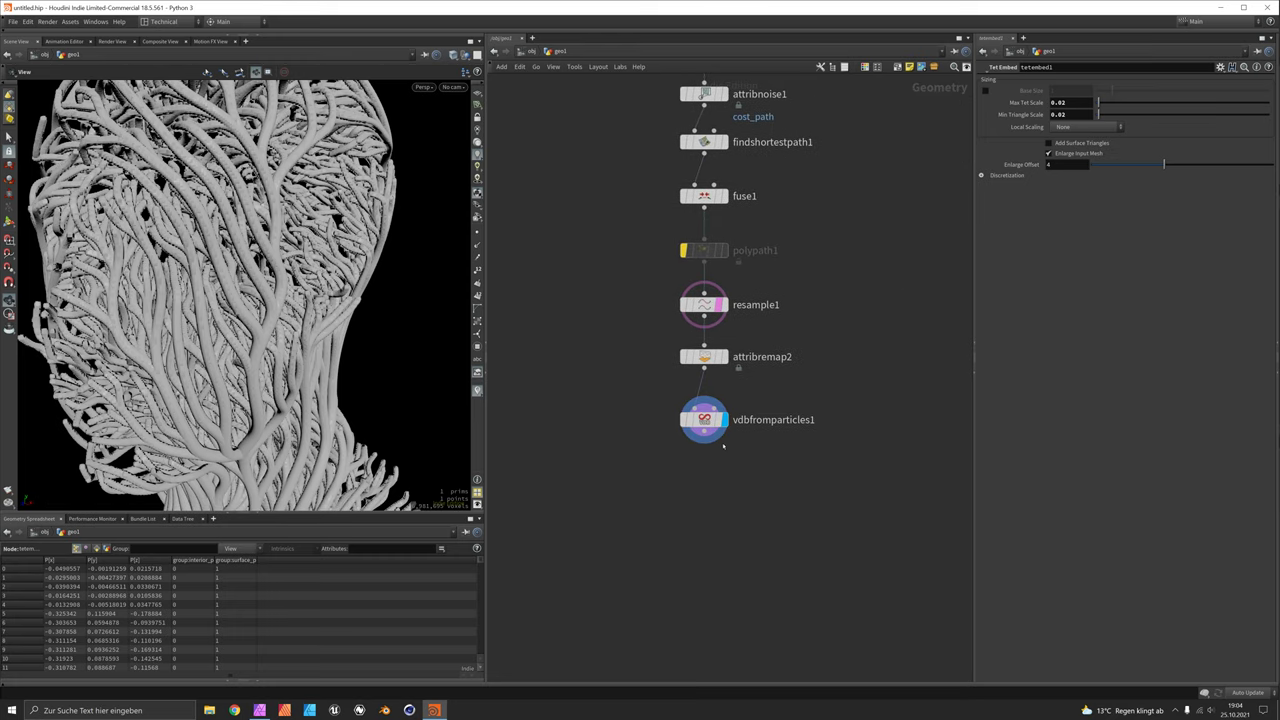
key(Tab)
text(cvdb)
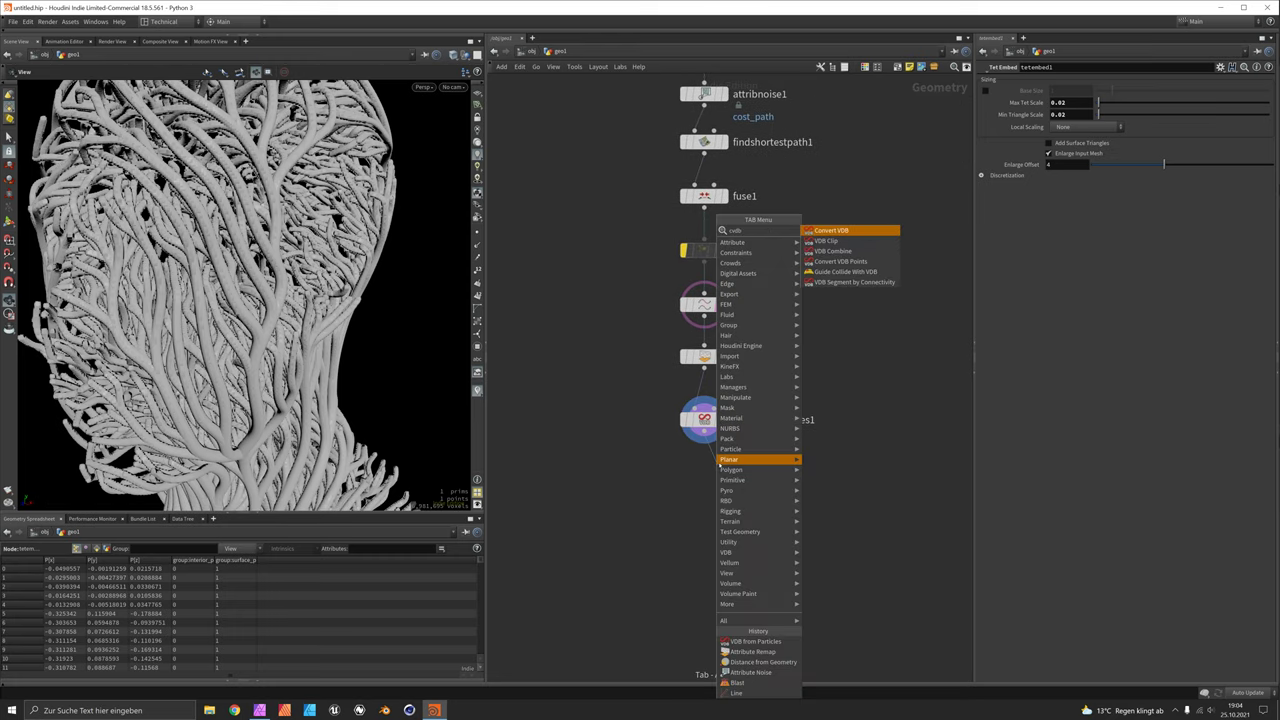
key(Return)
click(705, 472)
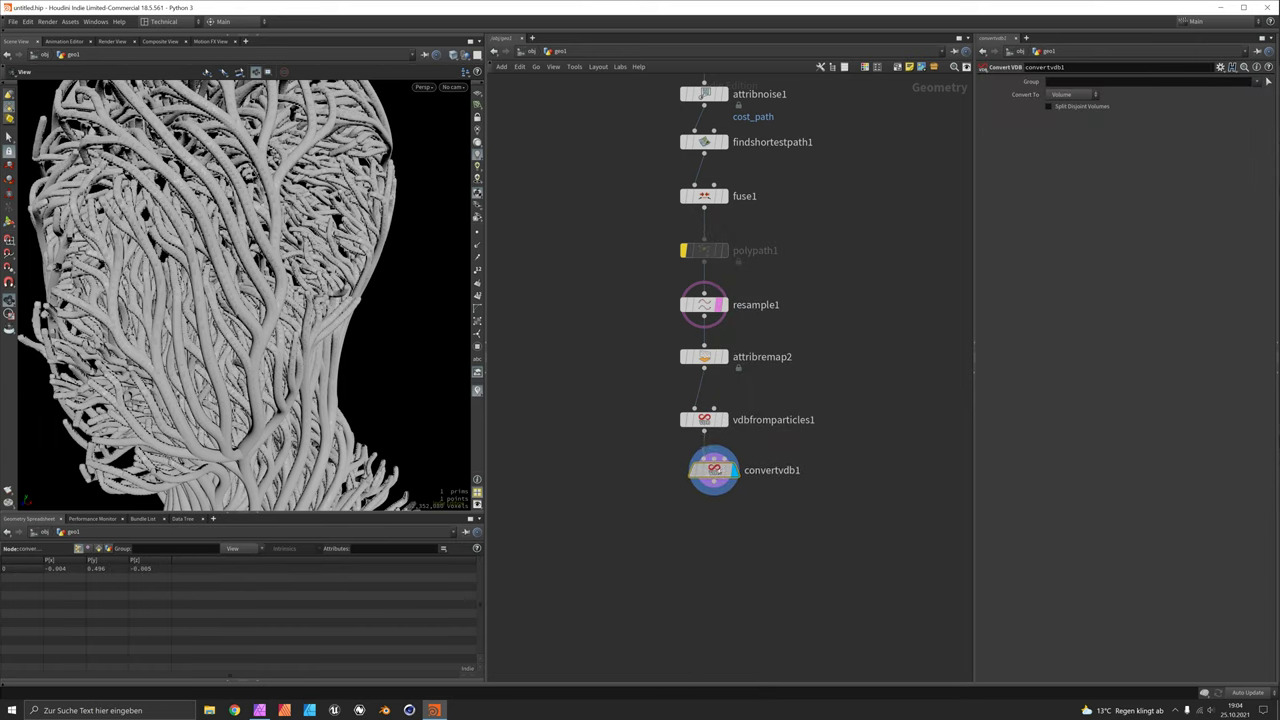
click(1070, 95)
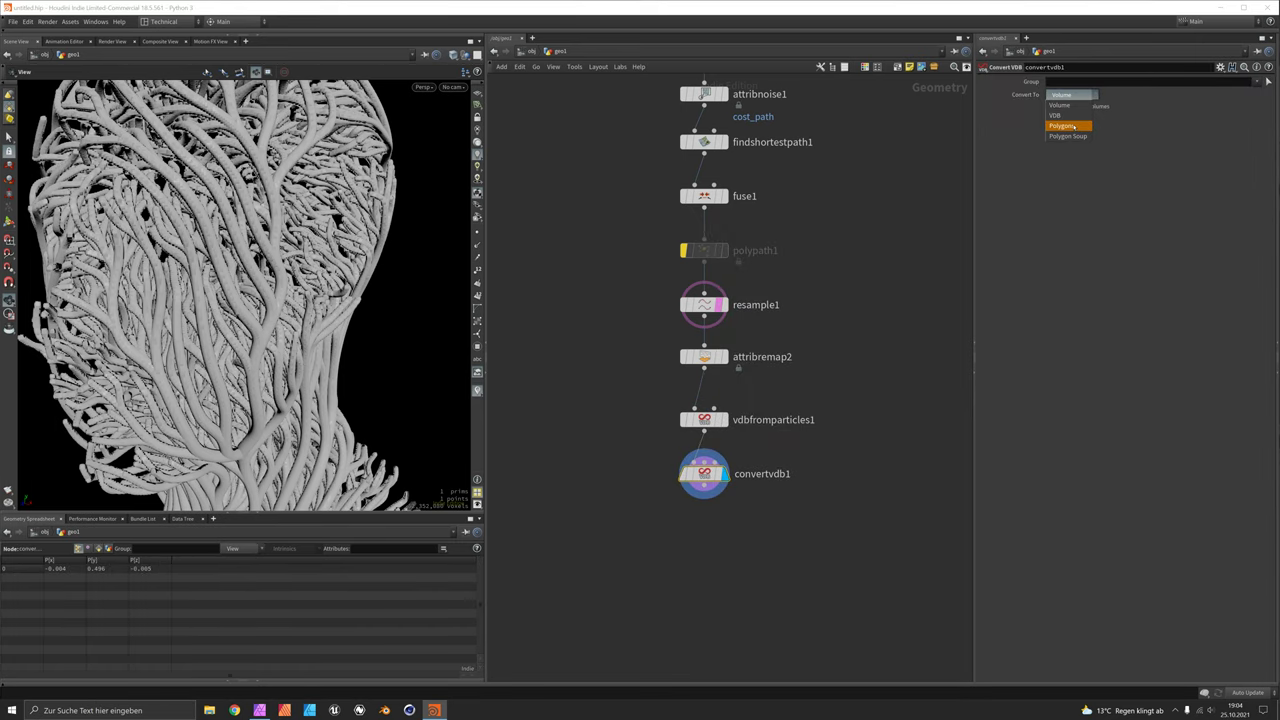
click(1066, 120)
Step: Switch the viewport to Smooth Wire Shaded and compare the converted polygon mesh with the VDB from Particles output
scroll(240, 290, up, 3)
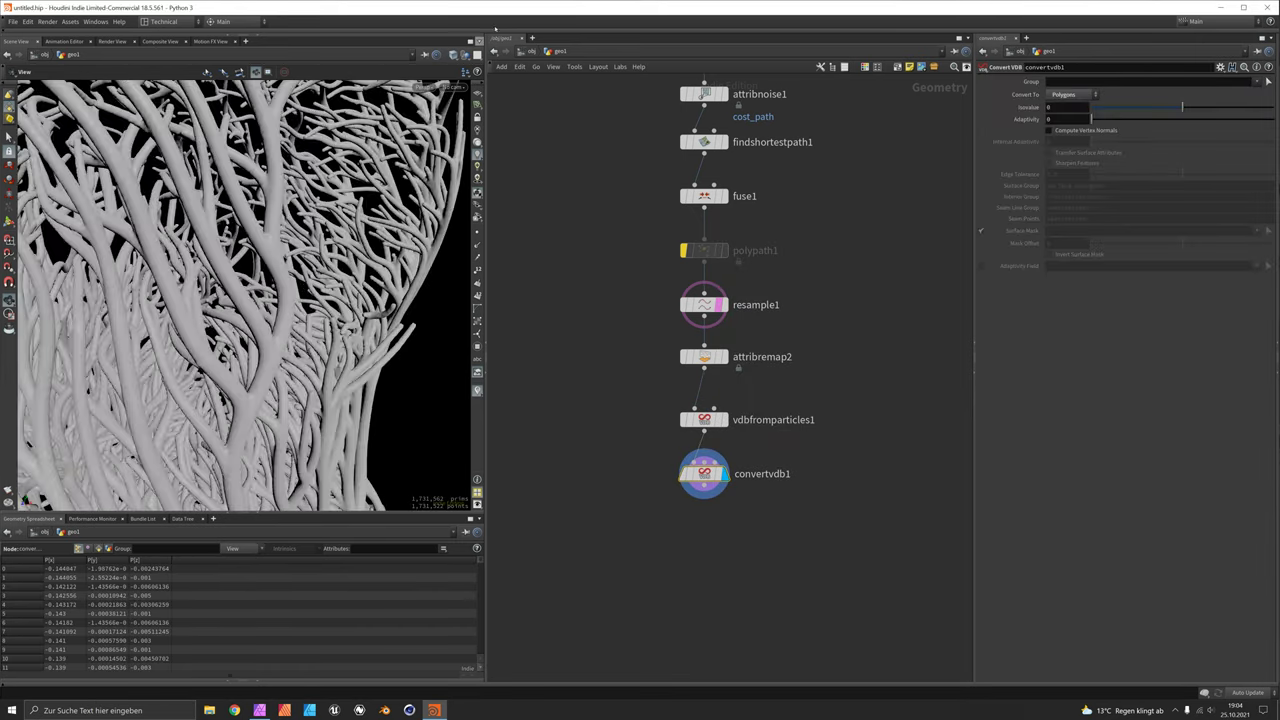
click(452, 54)
click(488, 160)
scroll(285, 262, up, 5)
scroll(285, 262, up, 5)
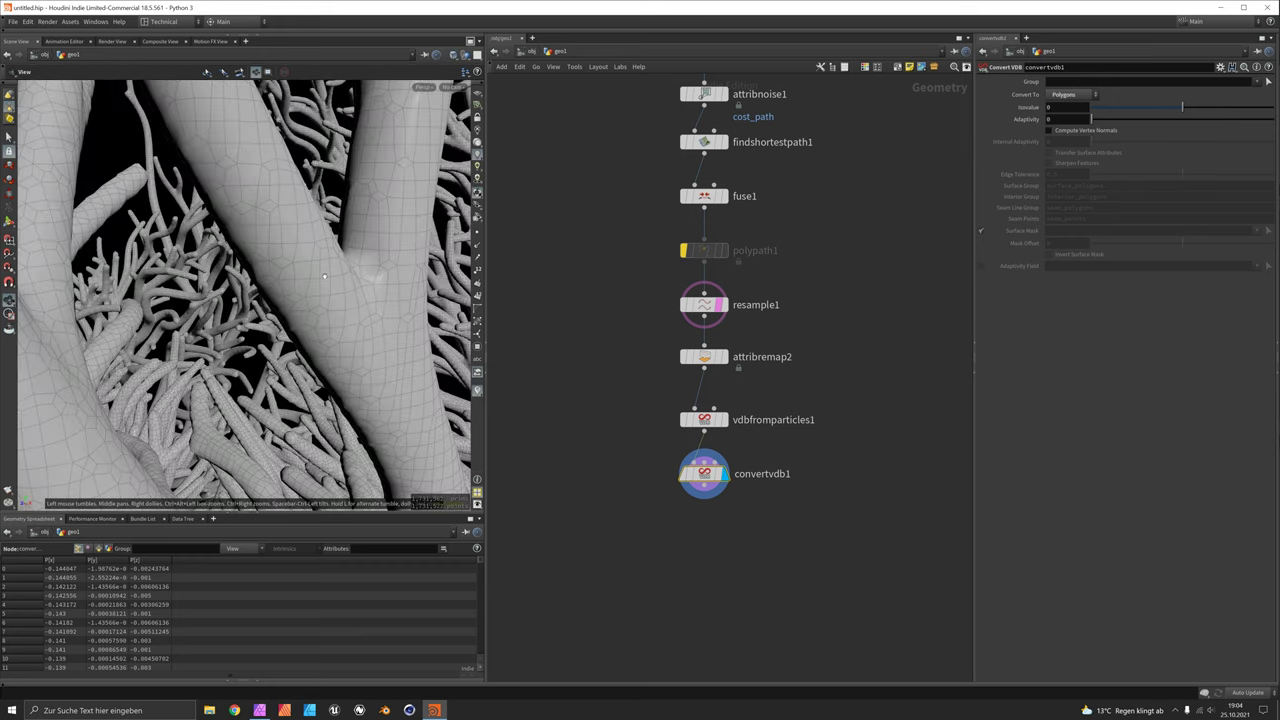
scroll(338, 266, down, 10)
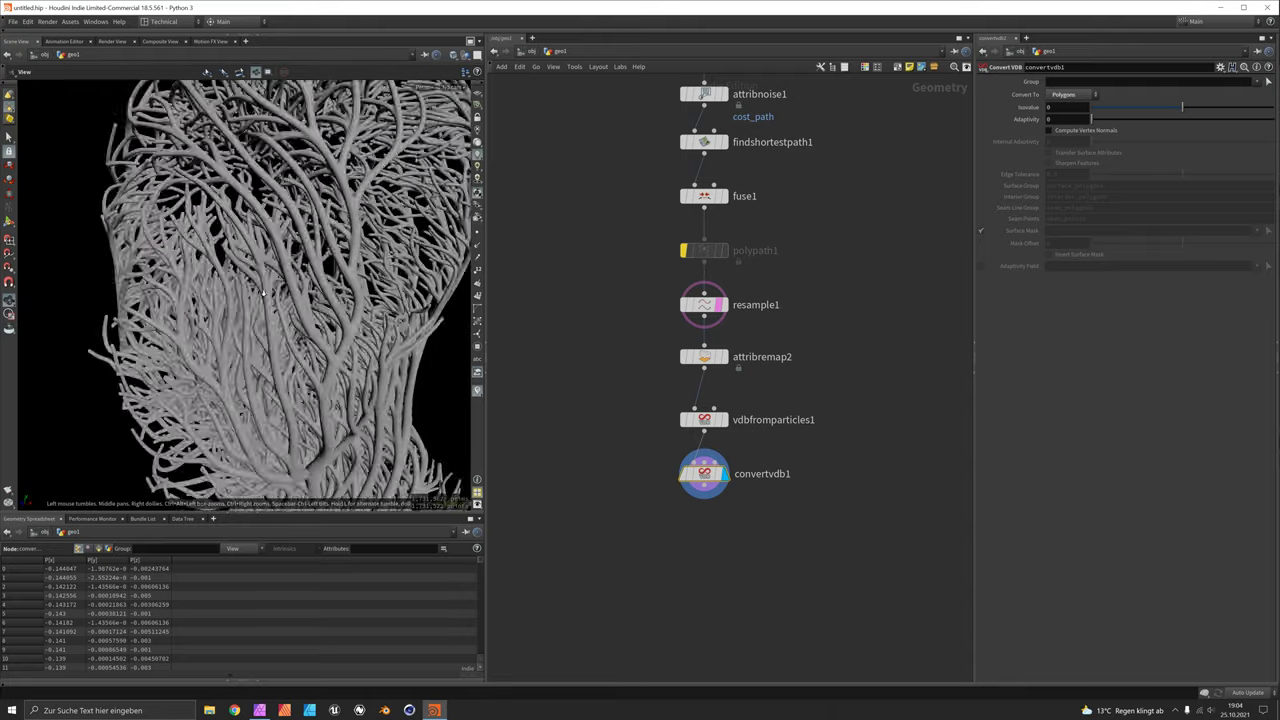
drag(313, 285, 354, 291)
click(723, 420)
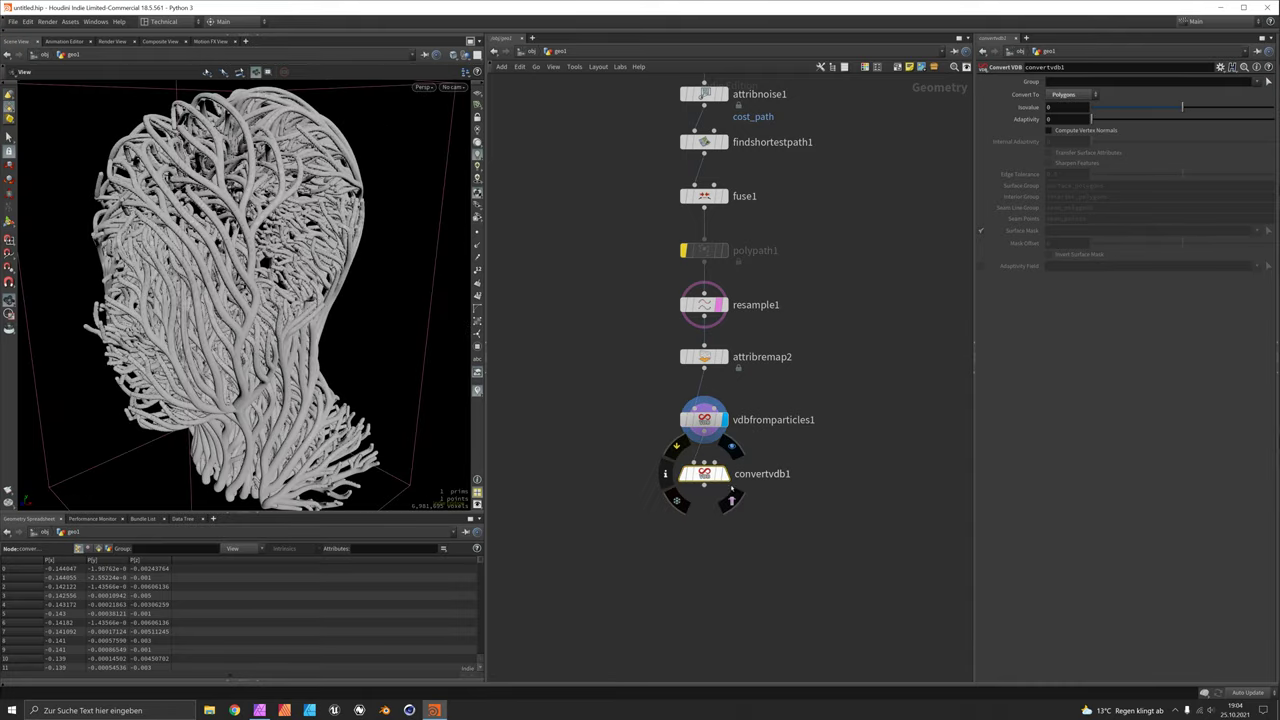
click(731, 447)
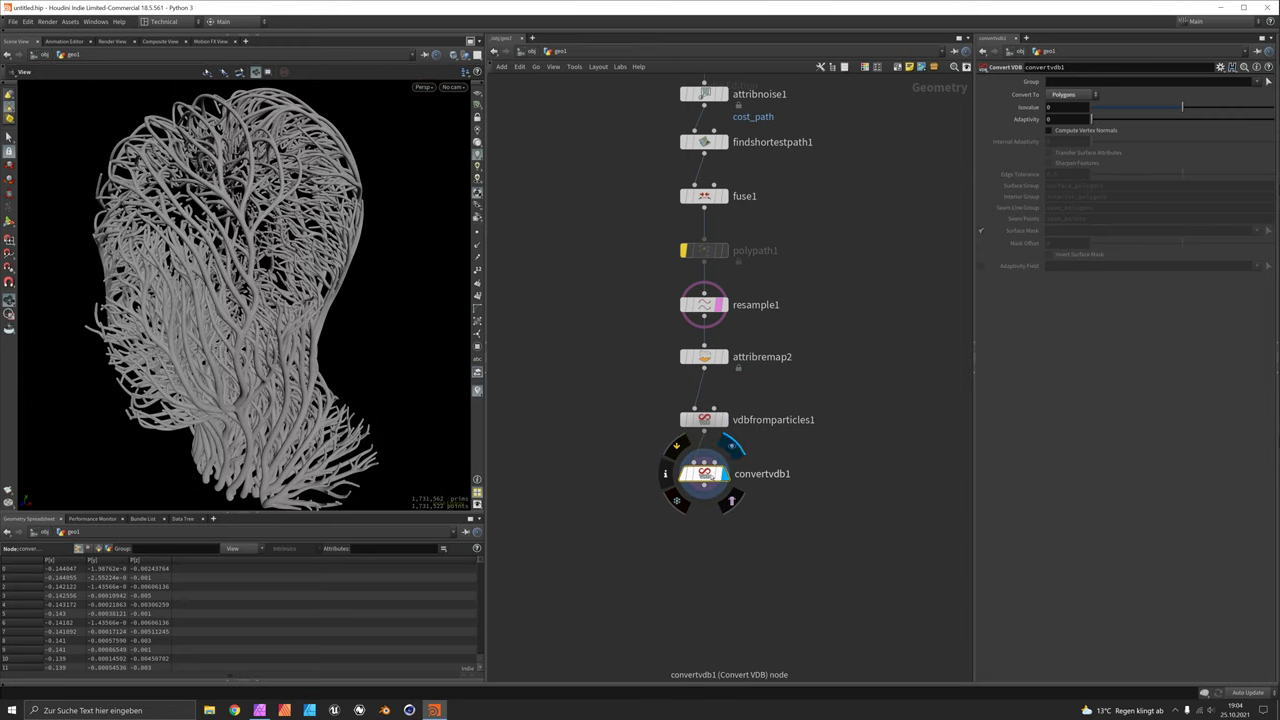
Step: Set the Convert VDB node's Isovalue to 0.001 and compare the thickened mesh with the source VDB
mouse_move(331, 144)
mouse_down()
mouse_move(269, 200)
mouse_move(273, 292)
mouse_up()
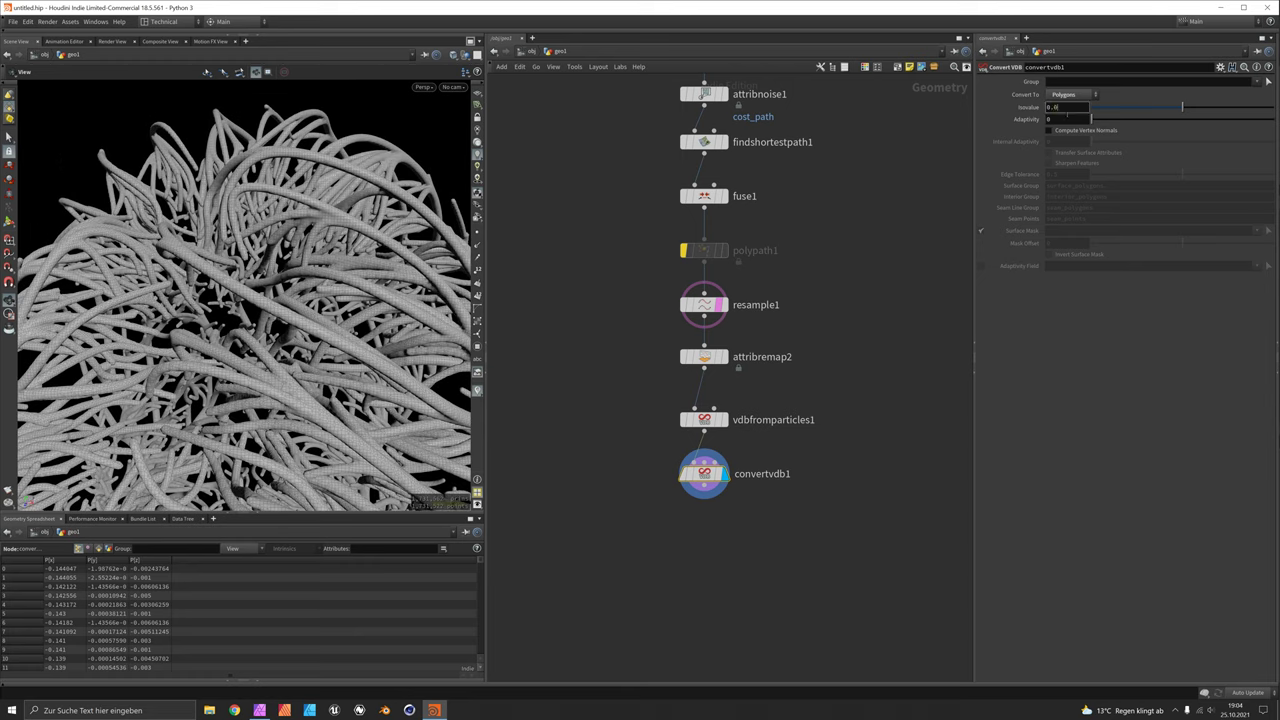
key(Return)
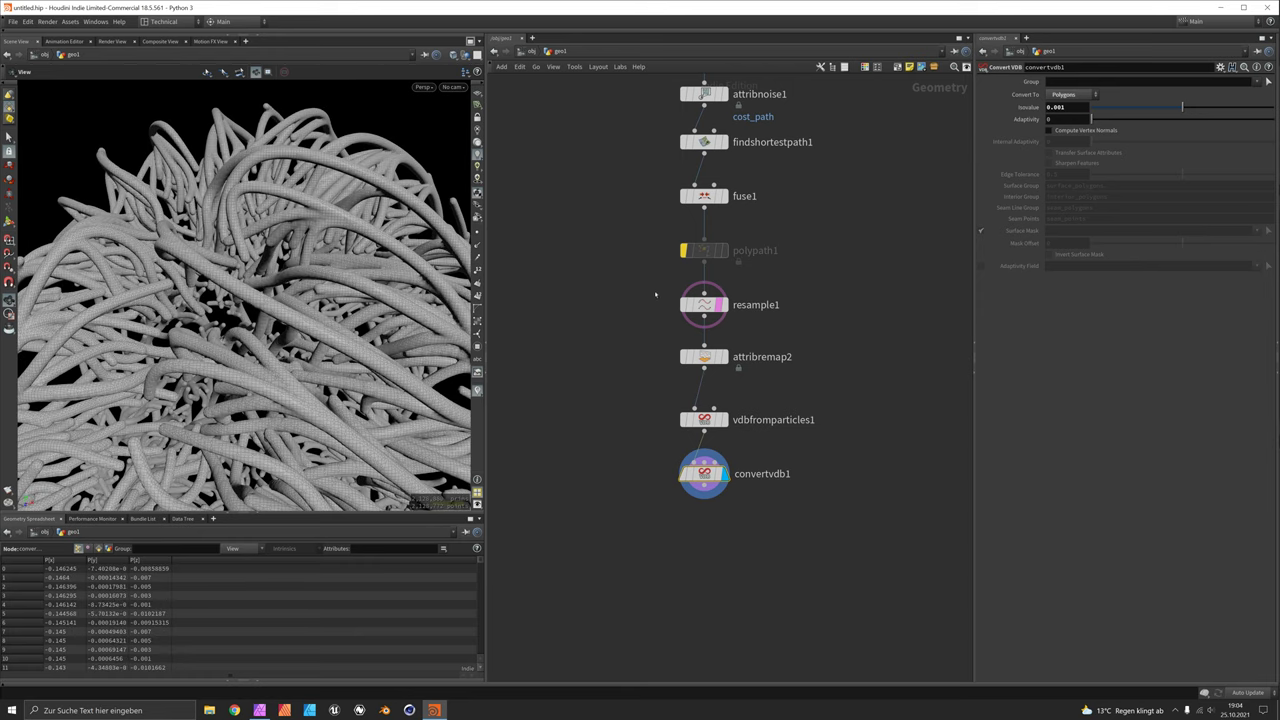
click(724, 419)
click(704, 419)
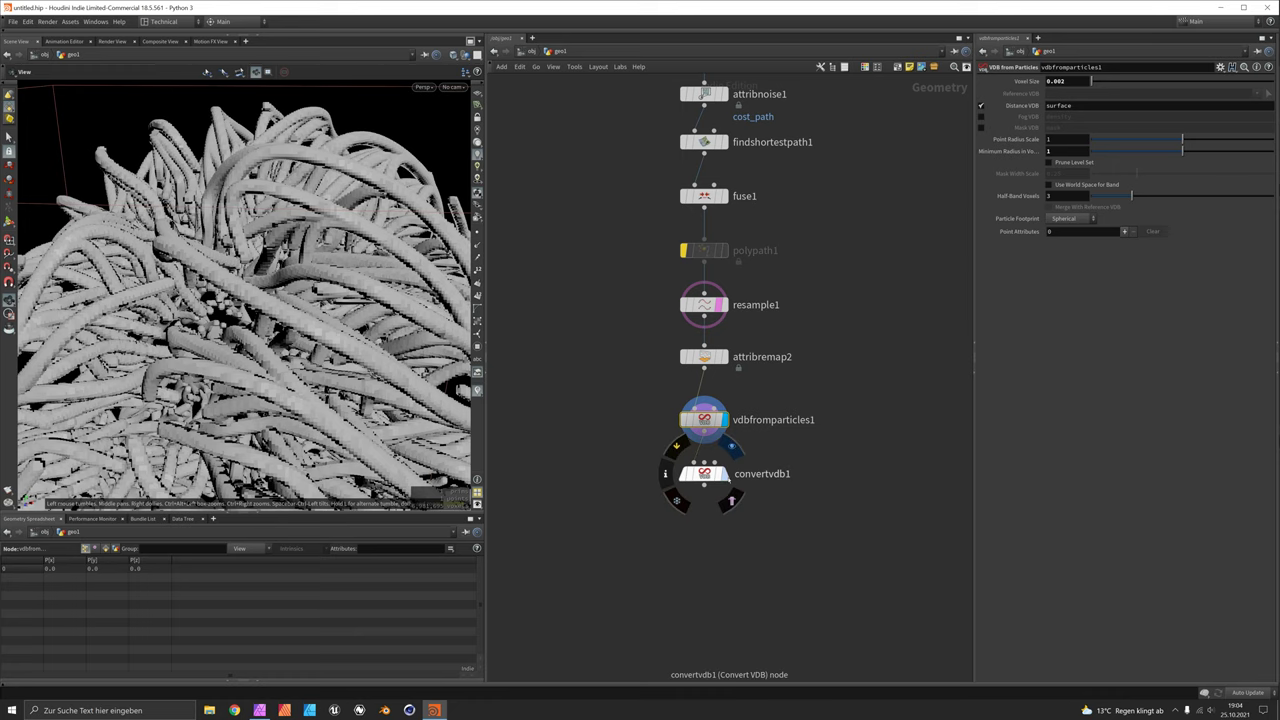
click(722, 473)
click(704, 473)
mouse_move(361, 184)
mouse_down()
mouse_move(272, 192)
mouse_move(310, 208)
mouse_move(349, 190)
mouse_move(344, 201)
mouse_up()
scroll(344, 201, up, 10)
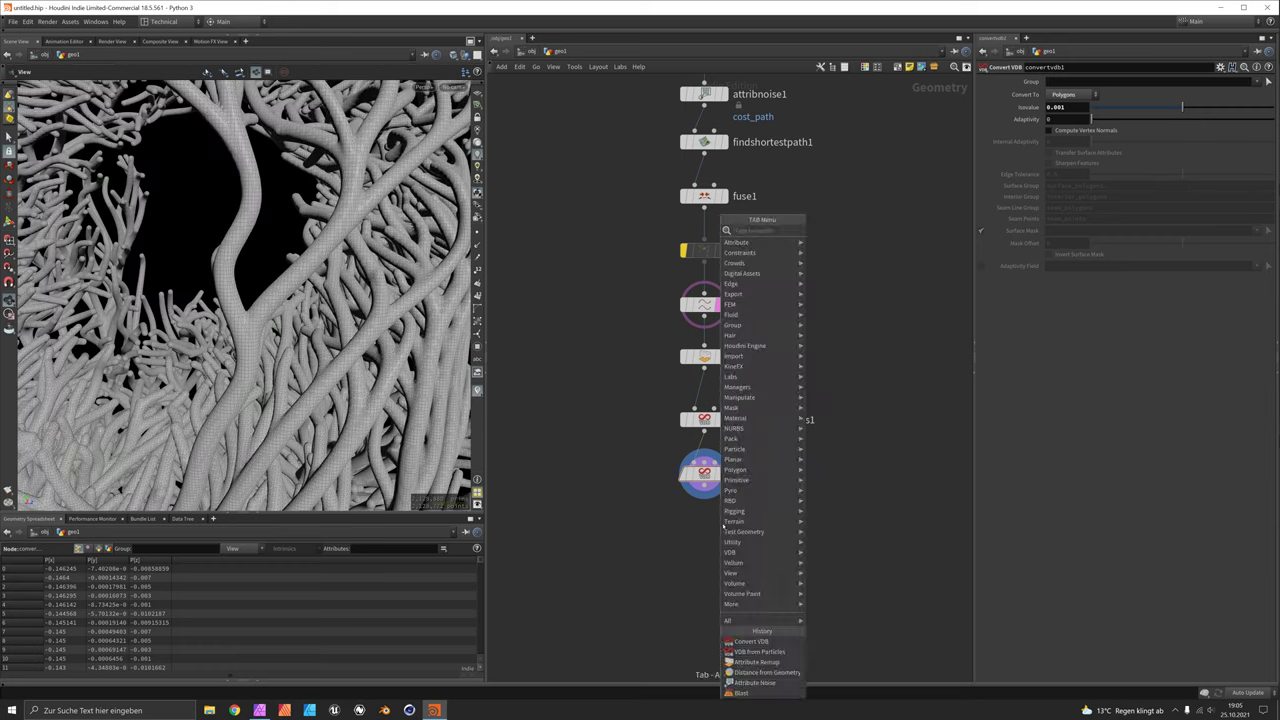
Step: Place a Remesh node below the Convert VDB node and set its Target Size to 0.003
text(remes)
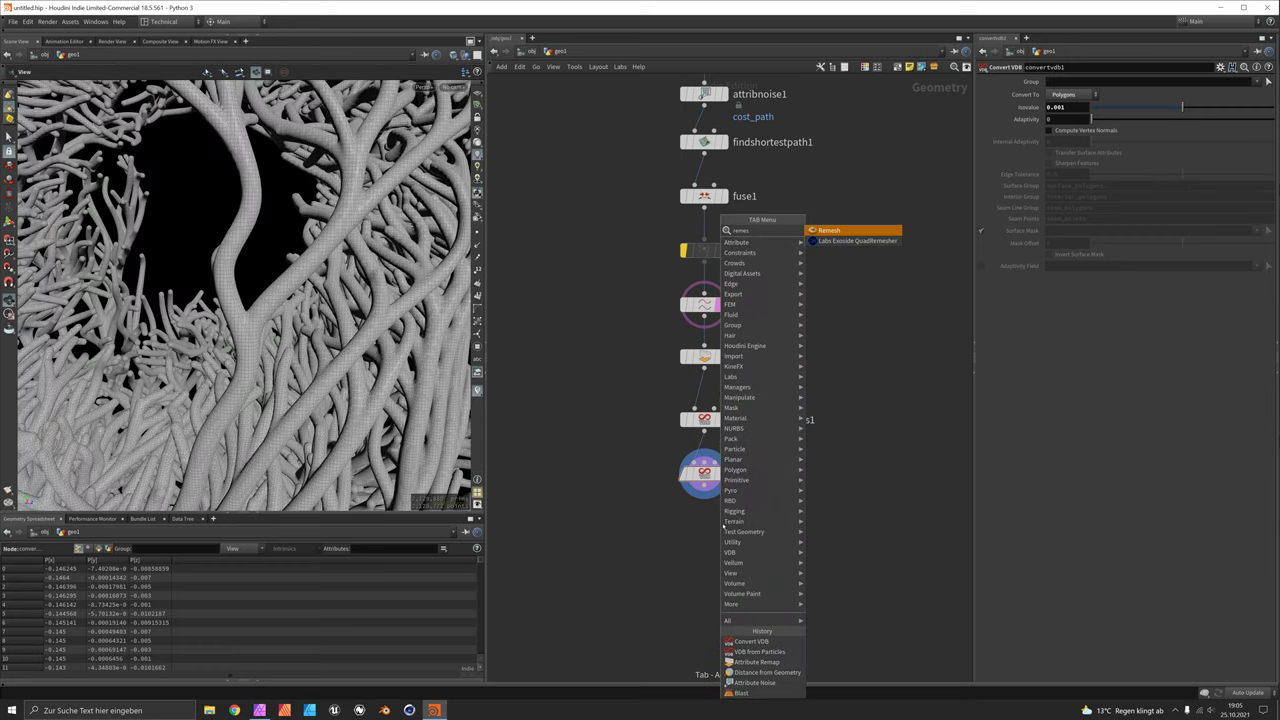
key(Return)
click(720, 522)
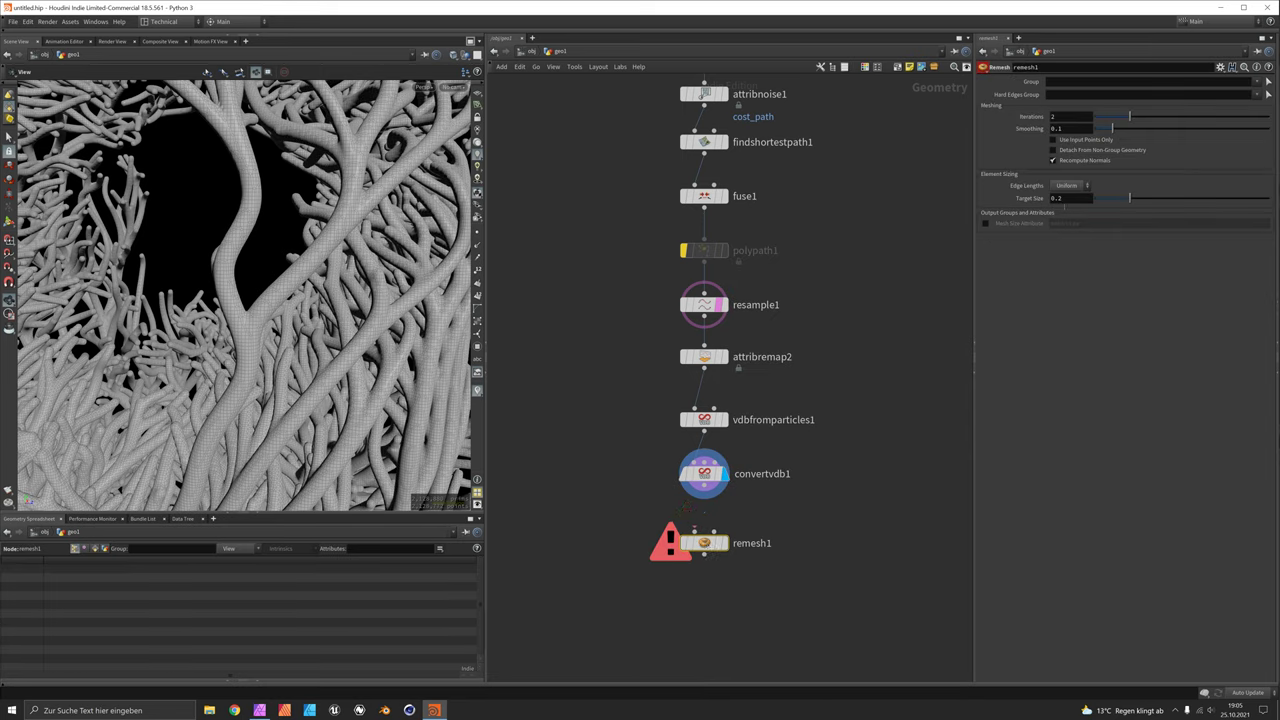
double_click(1058, 198)
text(003)
key(Return)
Step: Save the scene as growth in the Documents/houdini folder
key(ctrl+s)
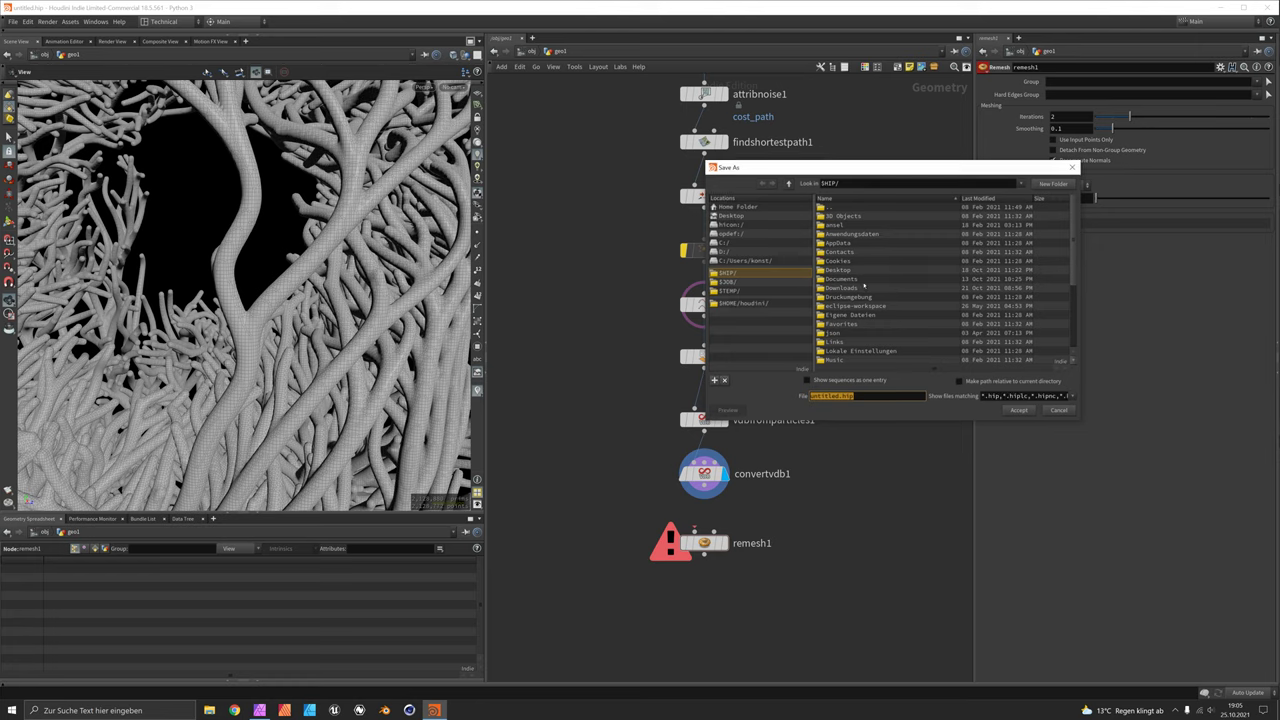
double_click(848, 279)
double_click(846, 288)
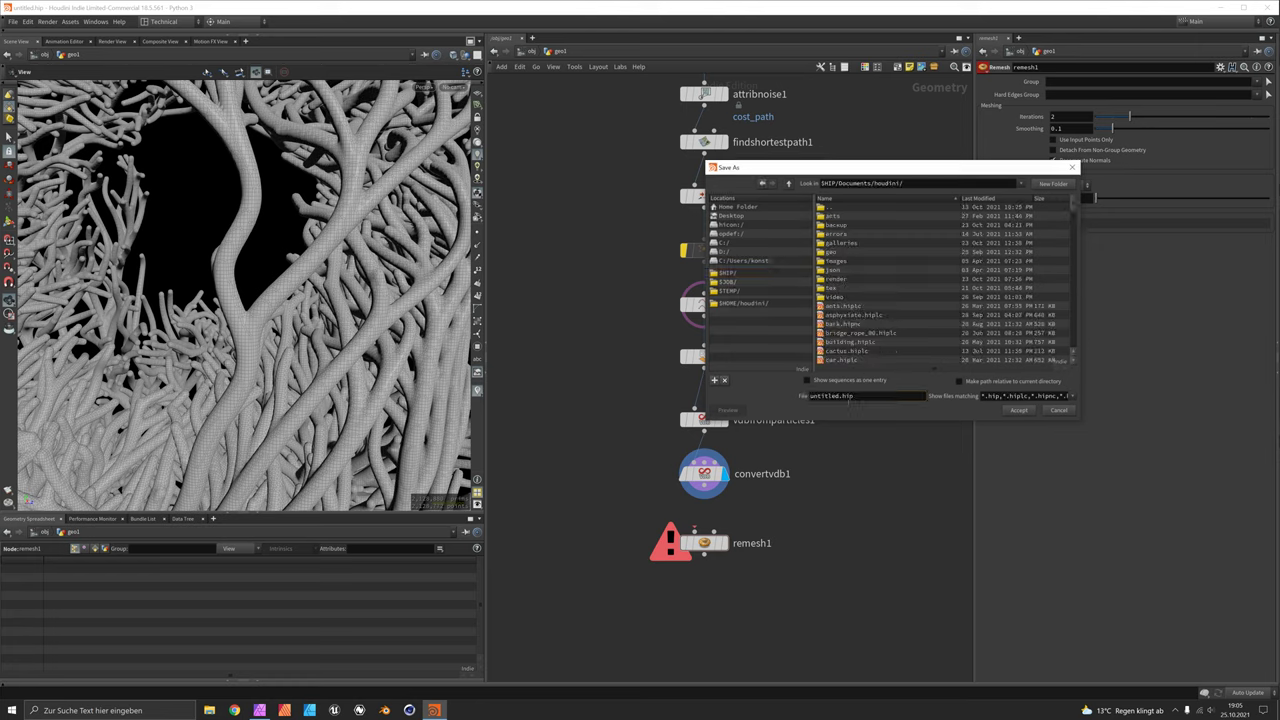
double_click(826, 396)
text(growth)
click(1020, 411)
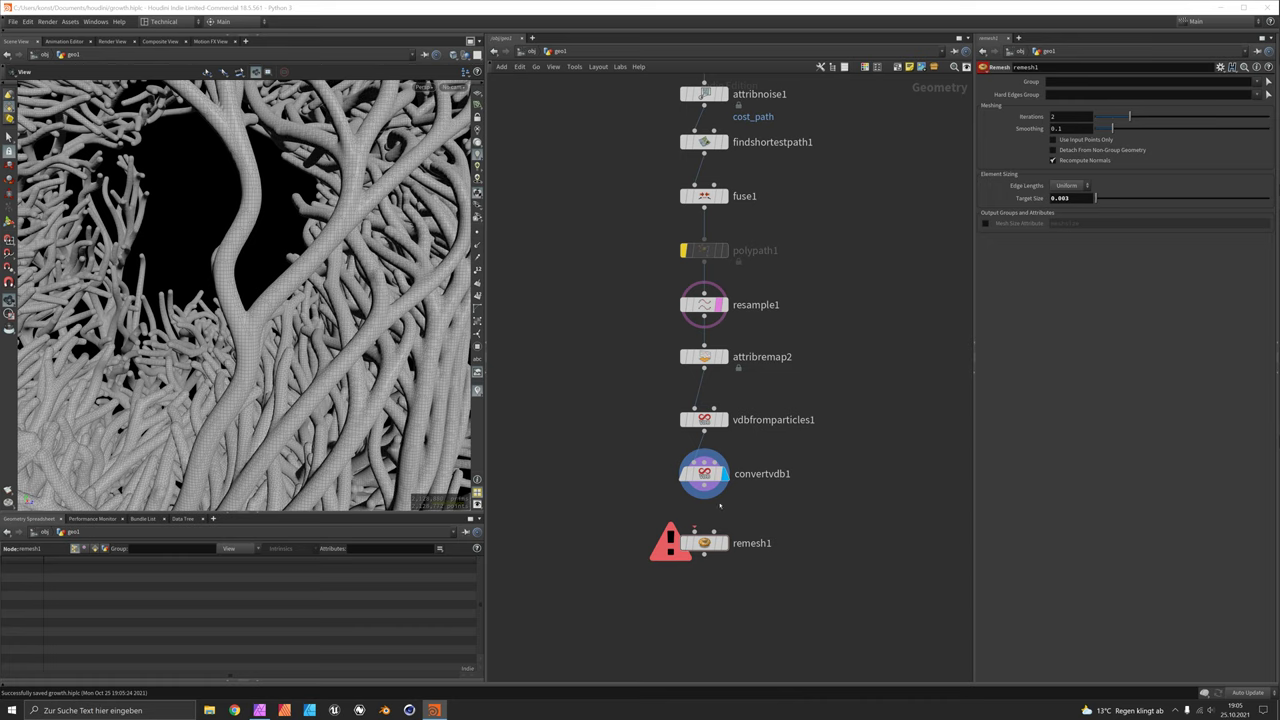
Step: Wire the Convert VDB output into the Remesh node's first input and display the remeshed geometry
drag(704, 498, 700, 526)
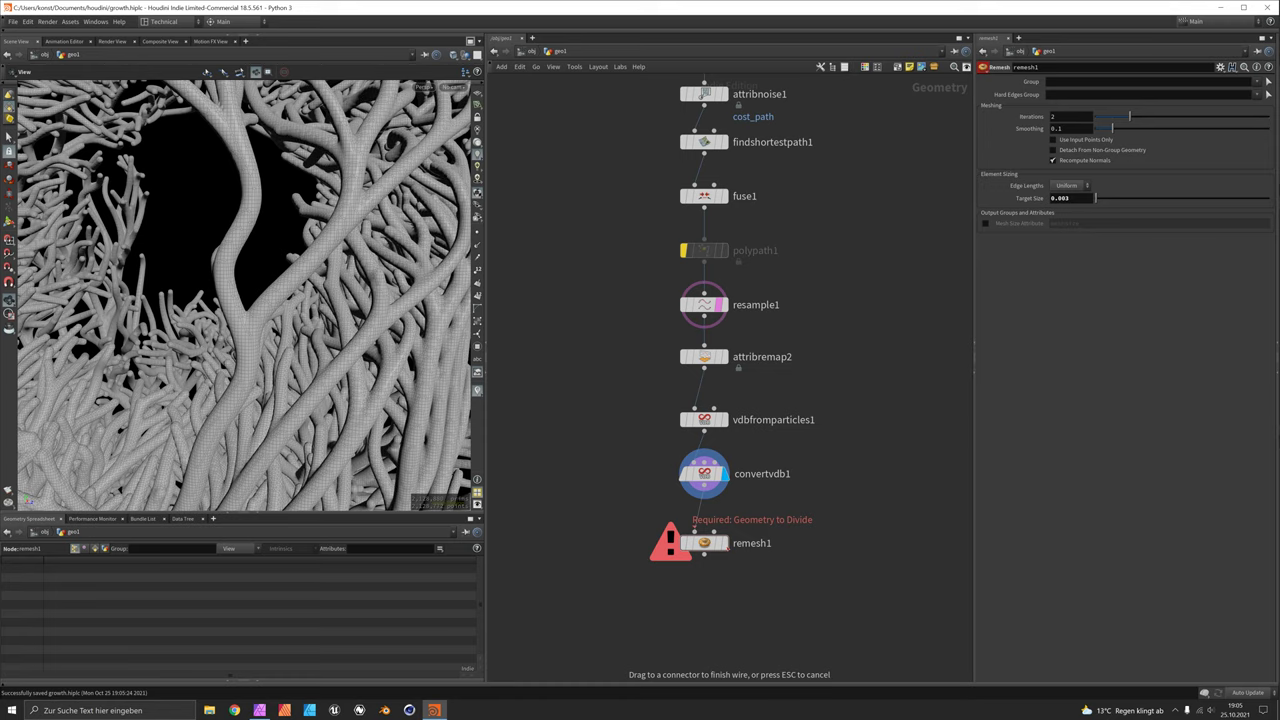
drag(700, 526, 704, 532)
key(ctrl+s)
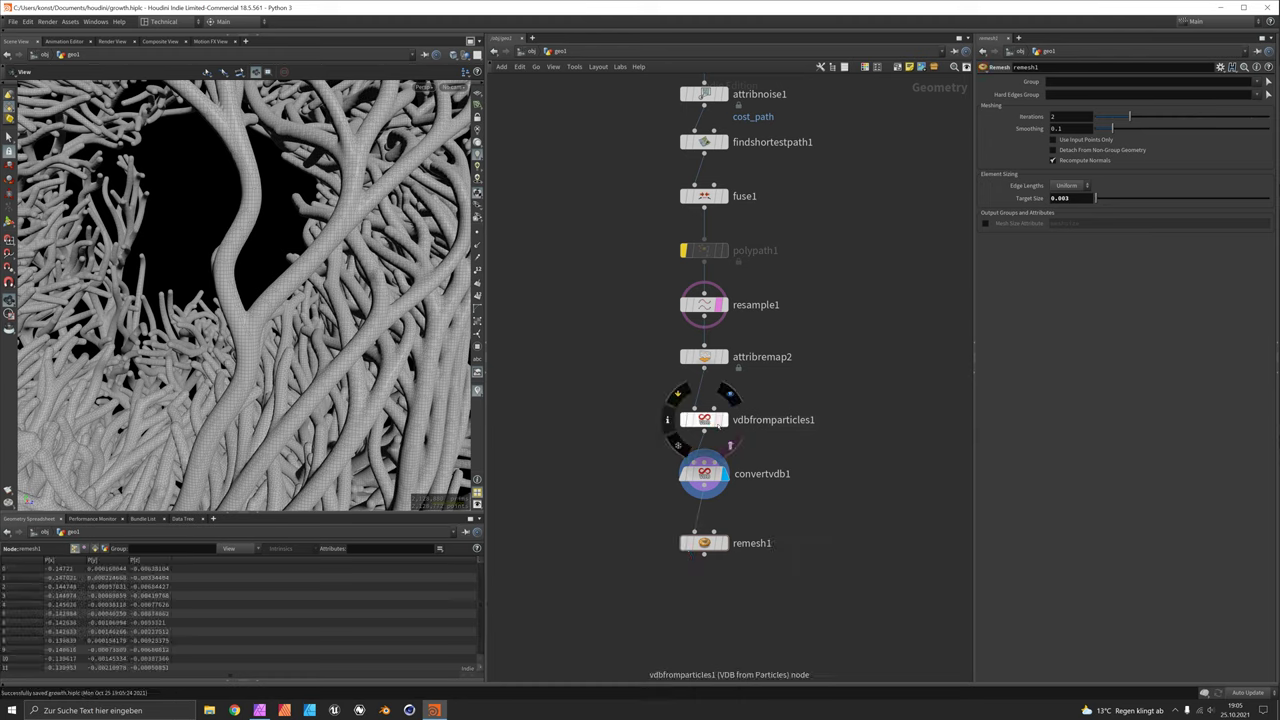
click(724, 543)
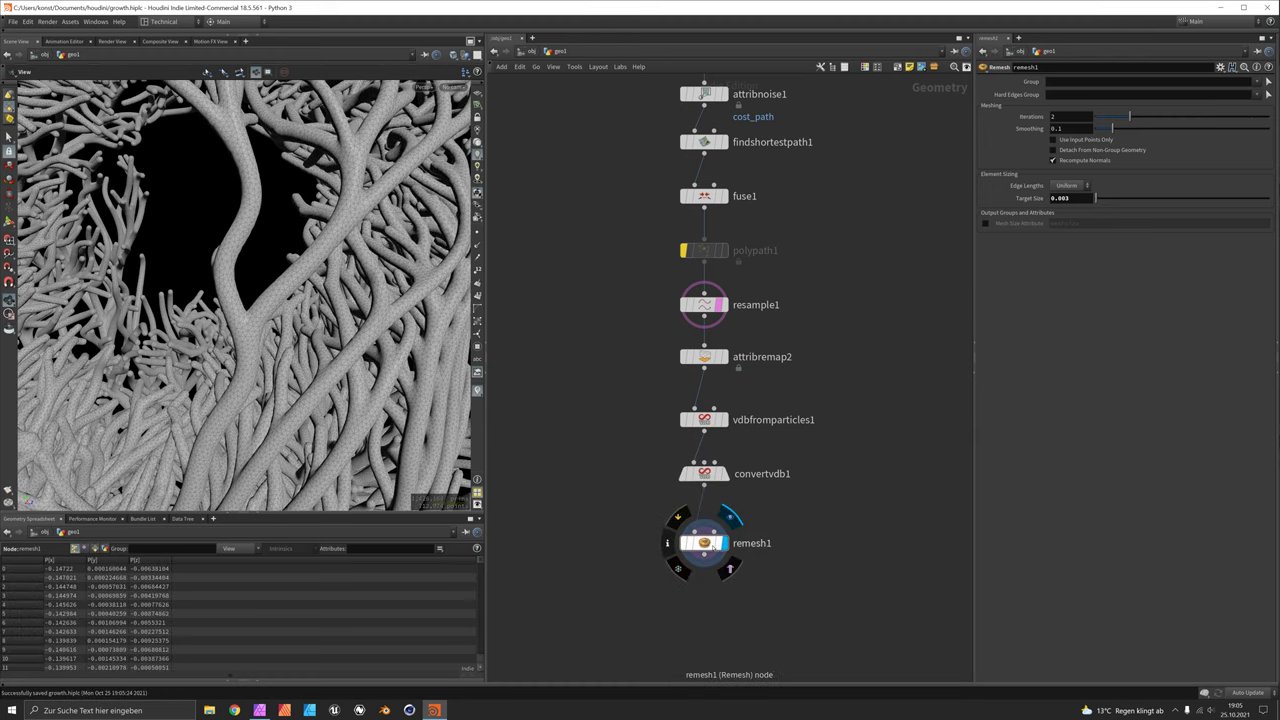
drag(712, 544, 712, 537)
Step: Examine the remeshed branches up close and as a whole, and review the complete node network
scroll(262, 298, down, 10)
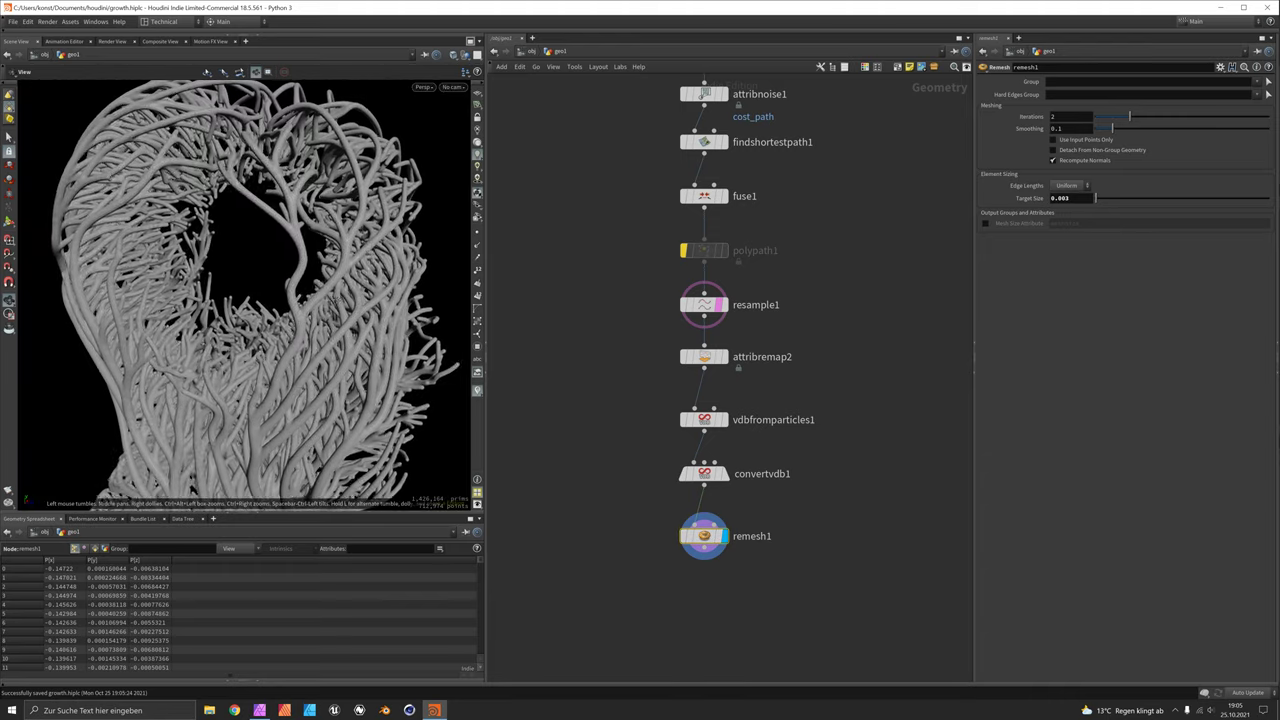
scroll(262, 298, up, 10)
scroll(245, 288, down, 5)
mouse_move(240, 282)
mouse_down()
mouse_move(240, 253)
mouse_move(246, 288)
mouse_move(312, 287)
mouse_move(268, 301)
mouse_move(226, 272)
mouse_move(222, 296)
mouse_move(188, 292)
mouse_move(232, 231)
mouse_move(214, 285)
mouse_move(220, 330)
mouse_move(234, 231)
mouse_move(215, 250)
mouse_move(222, 262)
mouse_up()
middle_drag(849, 265, 790, 399)
scroll(790, 399, down, 5)
middle_drag(803, 254, 742, 234)
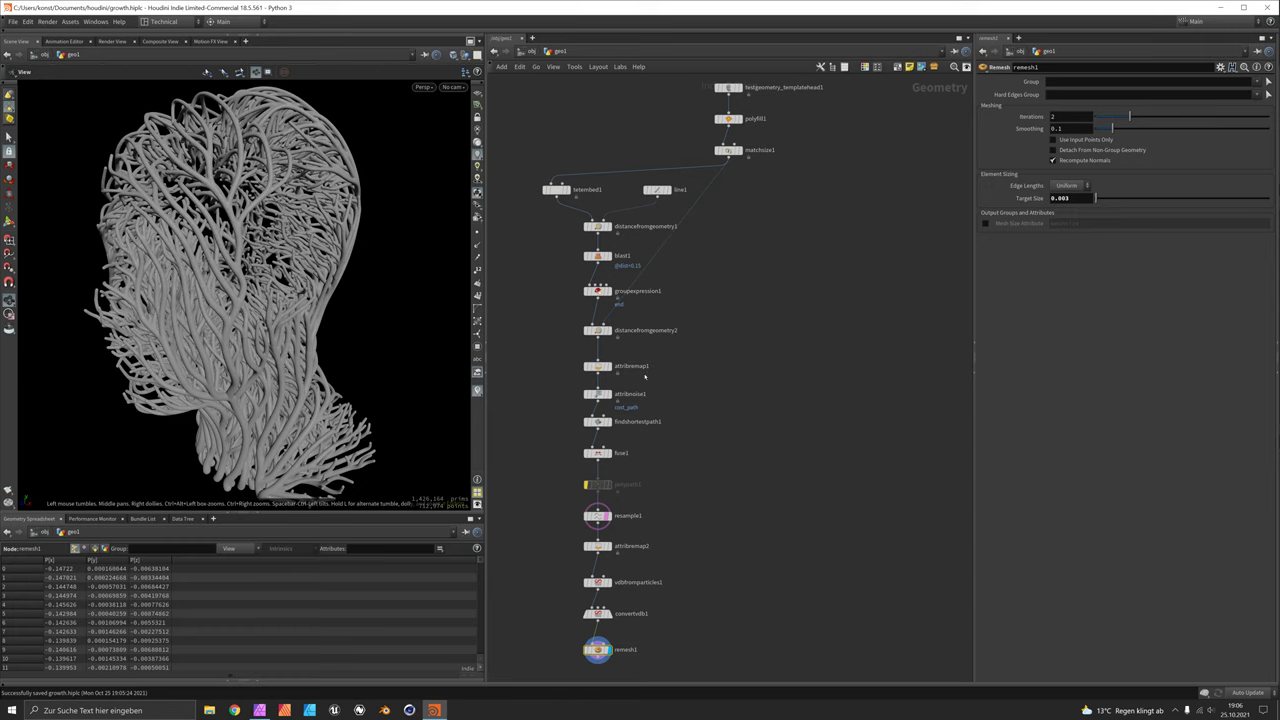
Step: Display the Resample node's curves and review its settings, and return the display to the Remesh node
middle_drag(649, 403, 663, 311)
scroll(615, 439, up, 2)
click(628, 403)
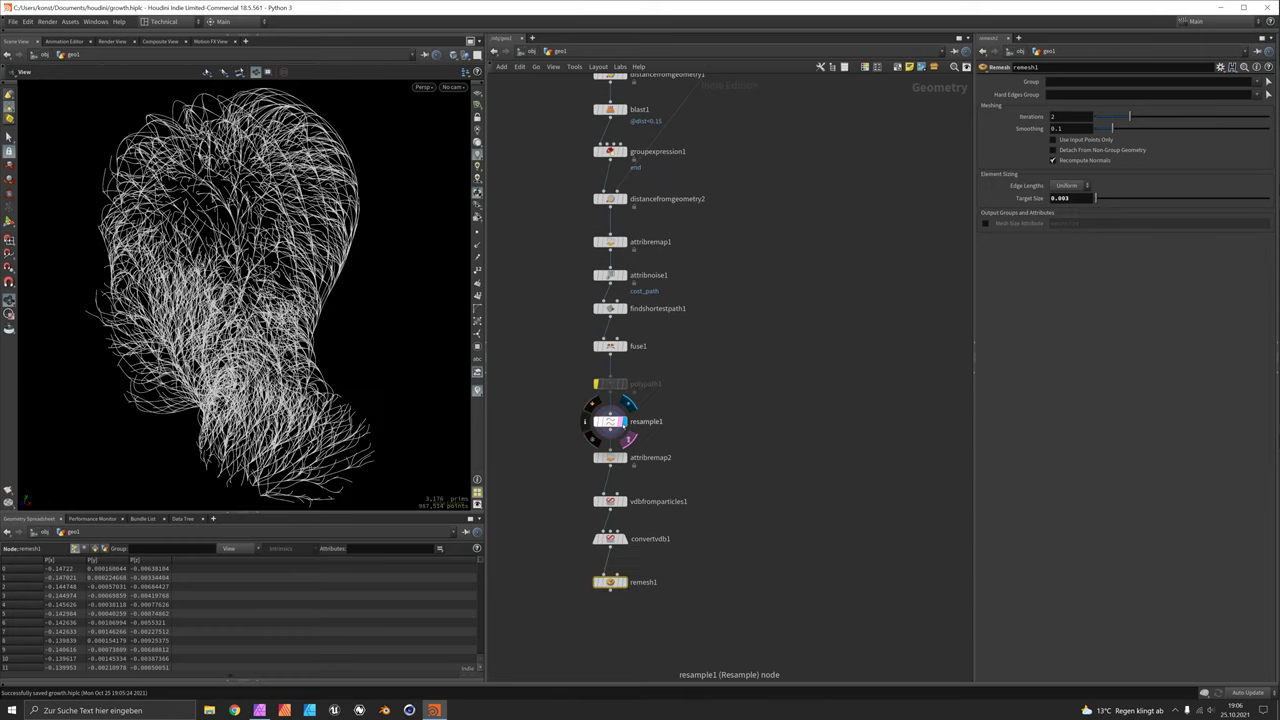
click(610, 421)
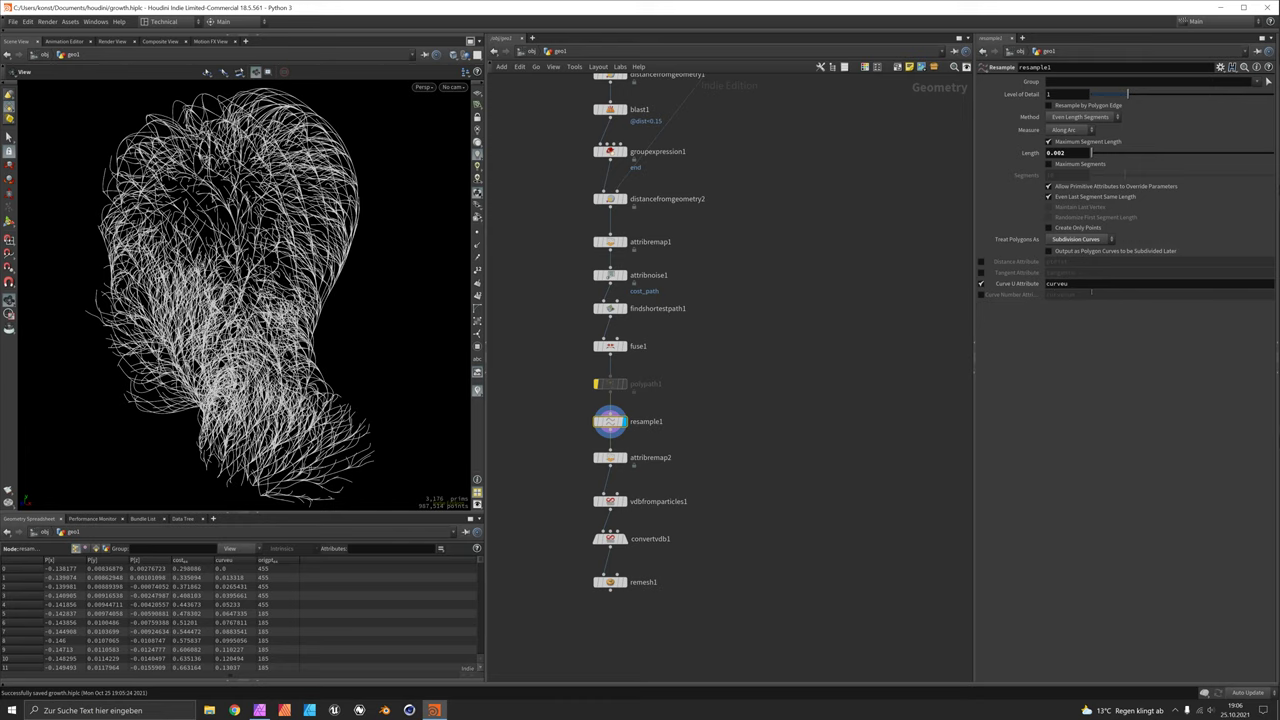
click(622, 582)
click(610, 582)
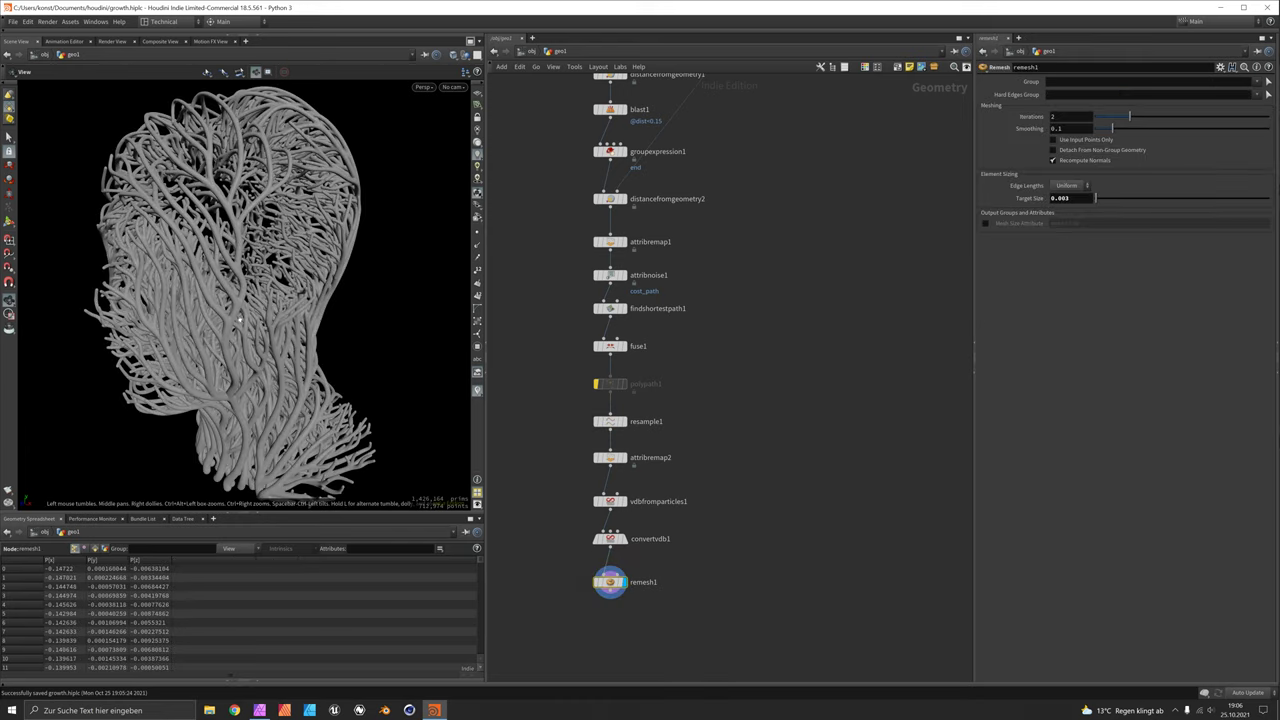
Step: Inspect the remeshed topology up close and the finished branching head from several sides
scroll(243, 283, up, 5)
scroll(243, 283, up, 5)
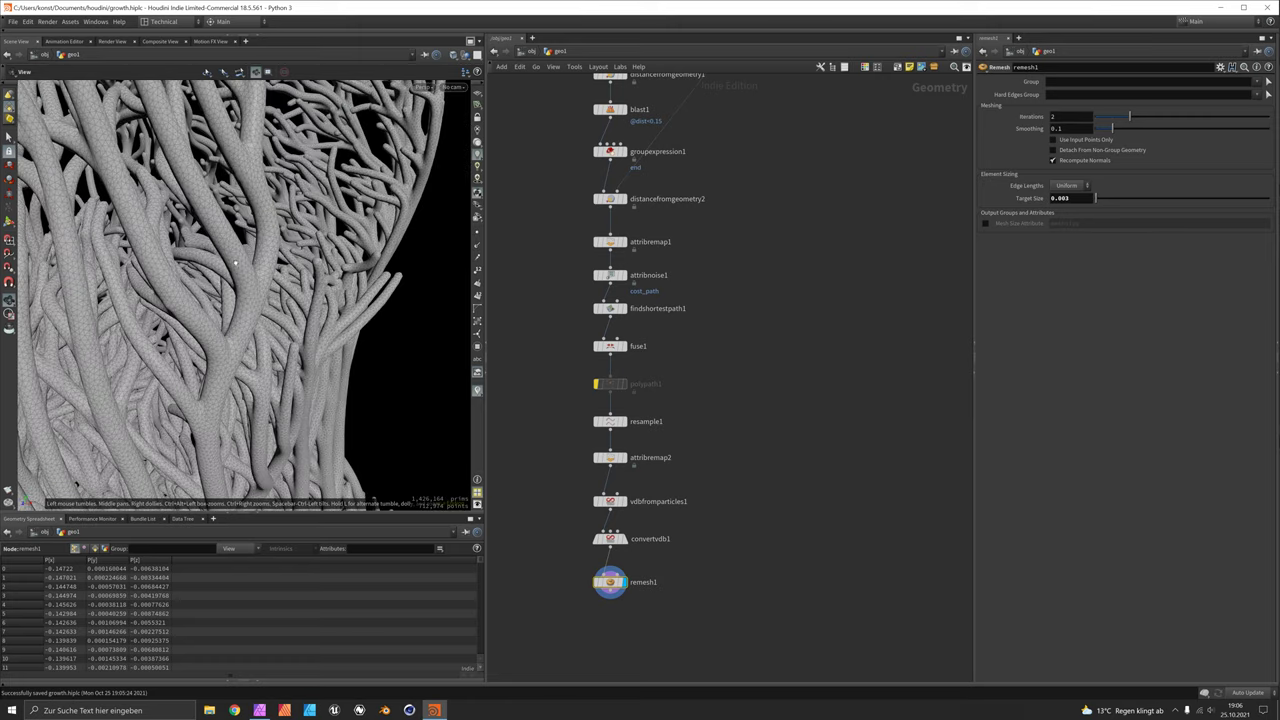
drag(244, 255, 226, 220)
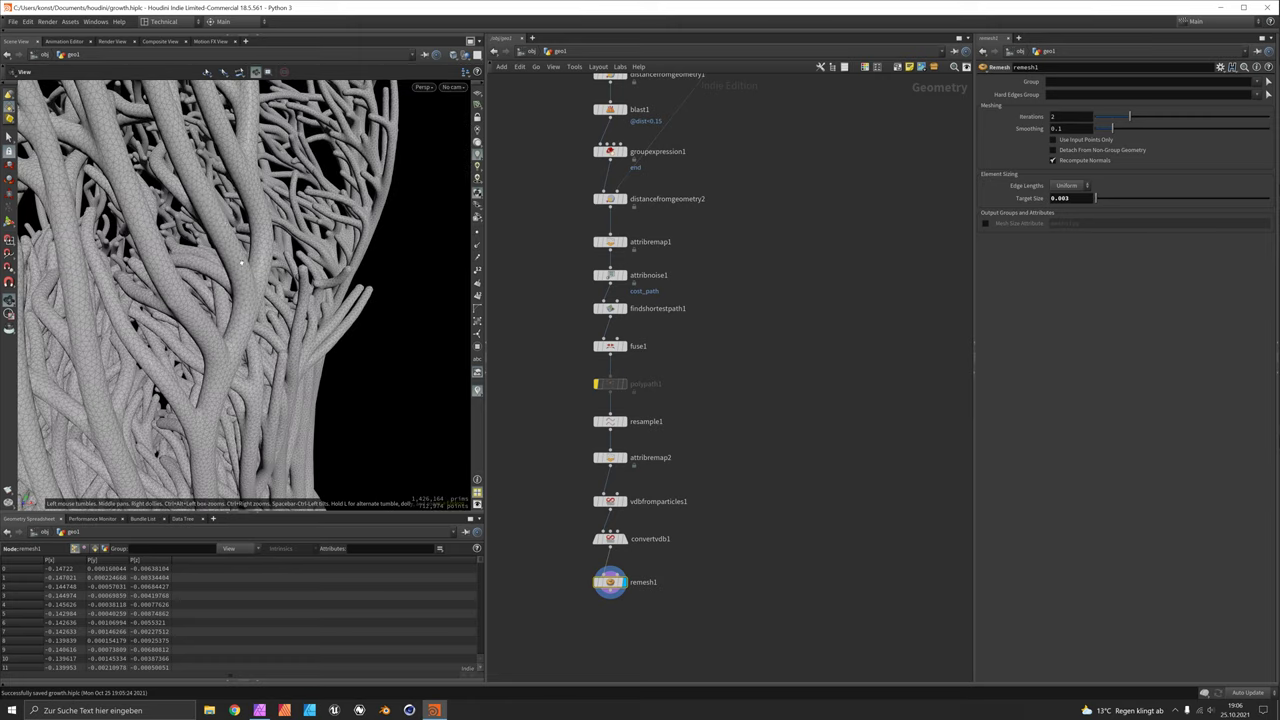
drag(243, 267, 288, 306)
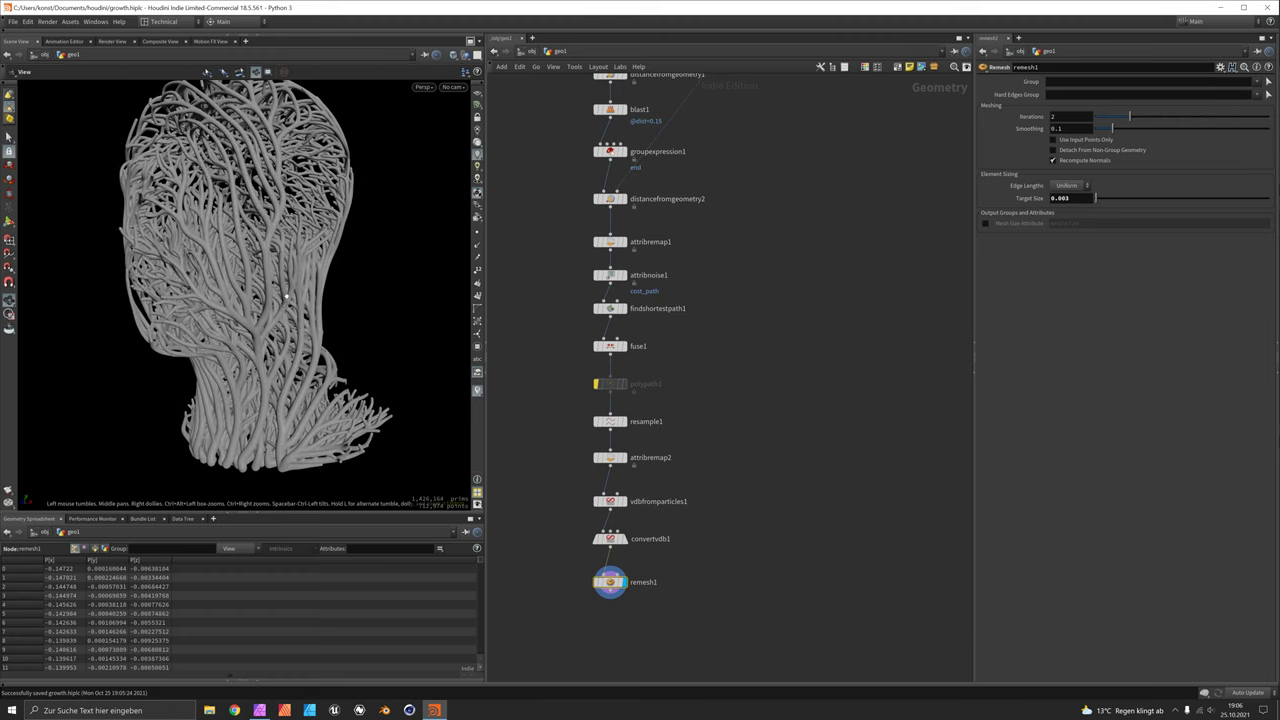
drag(275, 291, 285, 250)
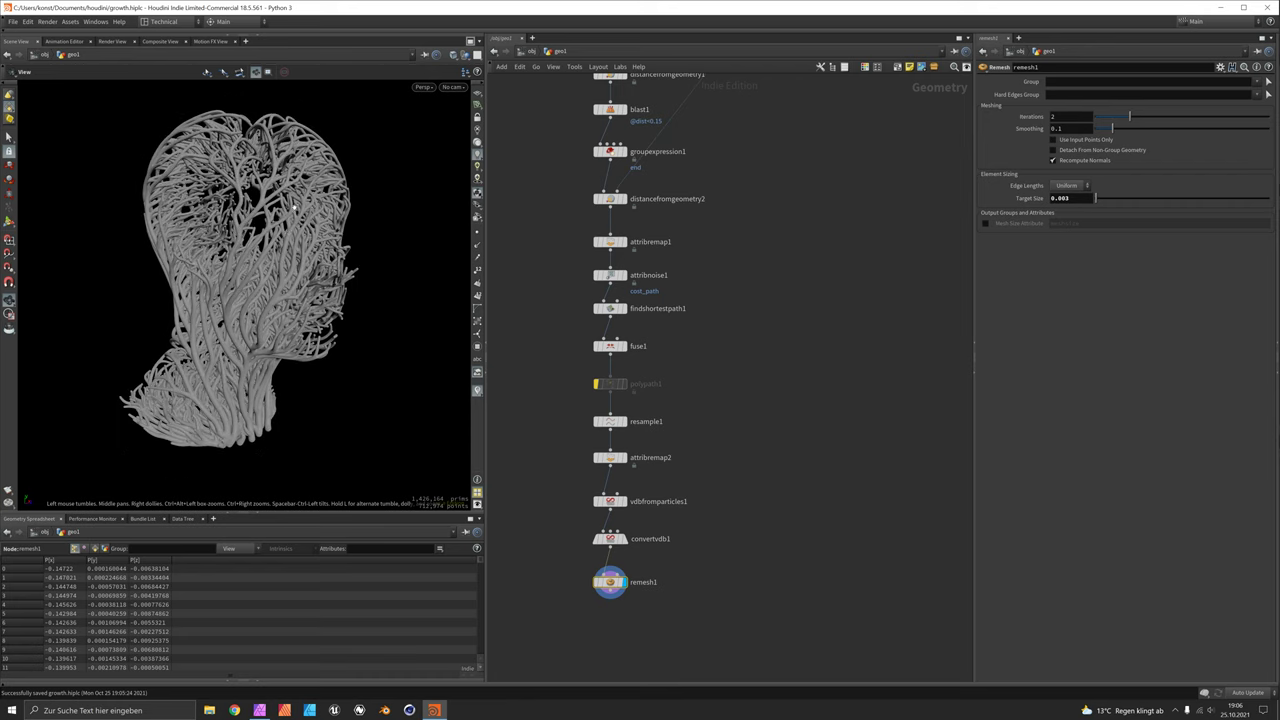